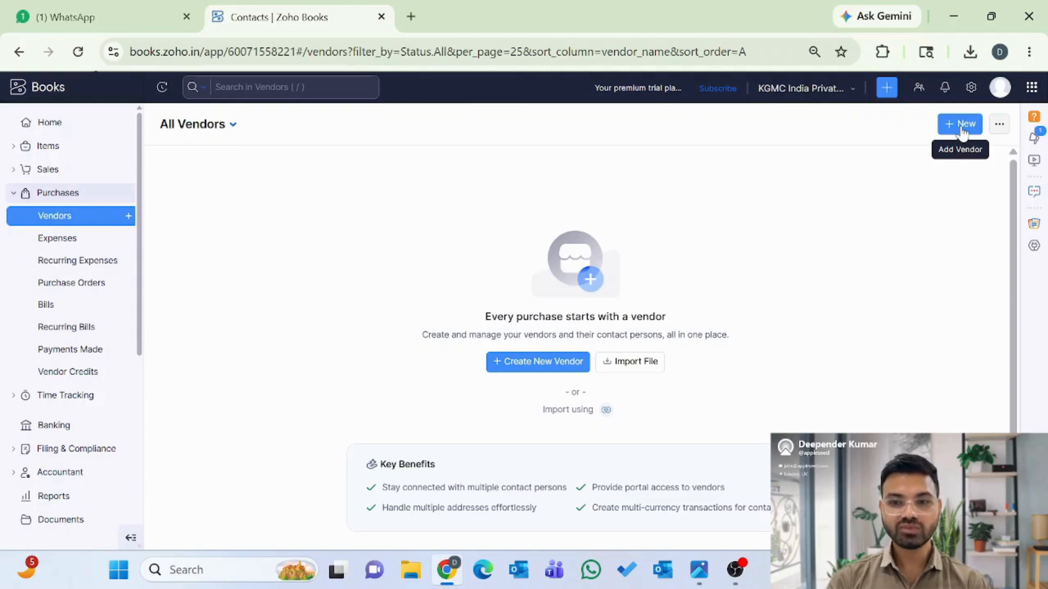
- Look through the extra vendor actions list, then close it without choosing anything
{"action": "left_click", "coordinate": [1000, 127]}
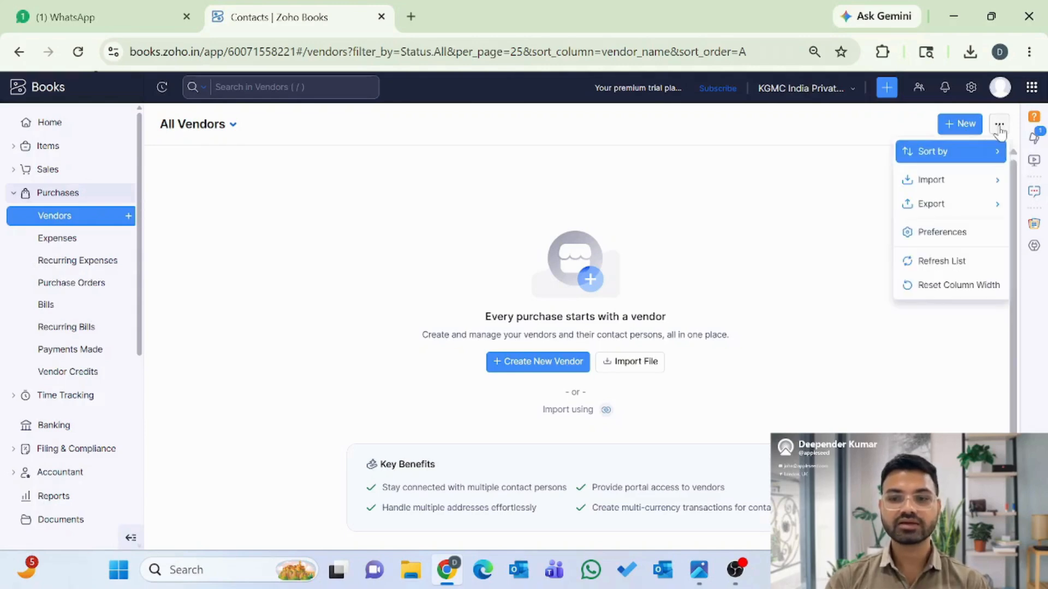
{"action": "mouse_move", "coordinate": [955, 180]}
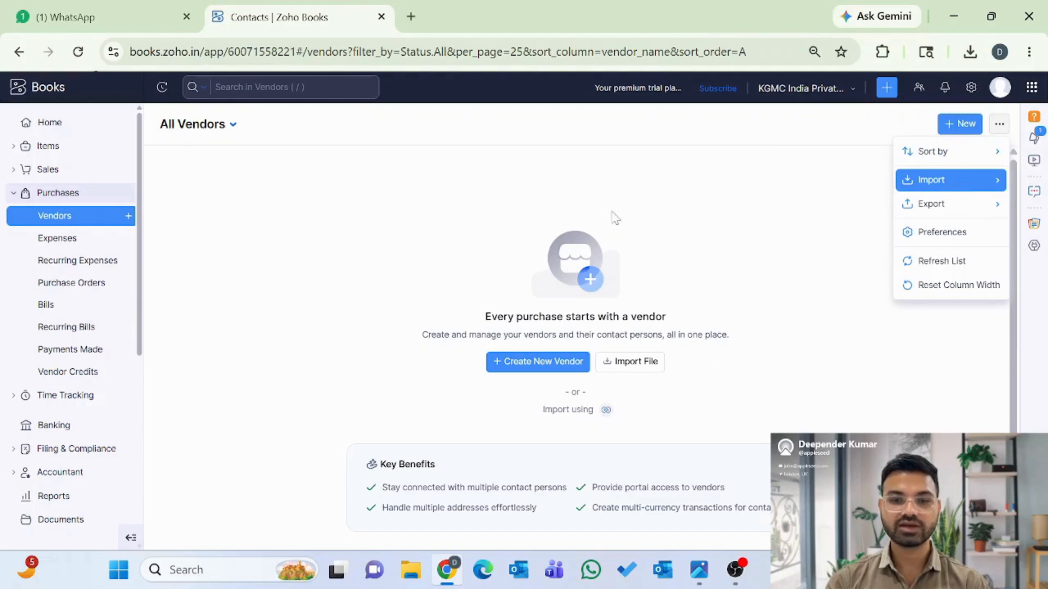
{"action": "mouse_move", "coordinate": [930, 213]}
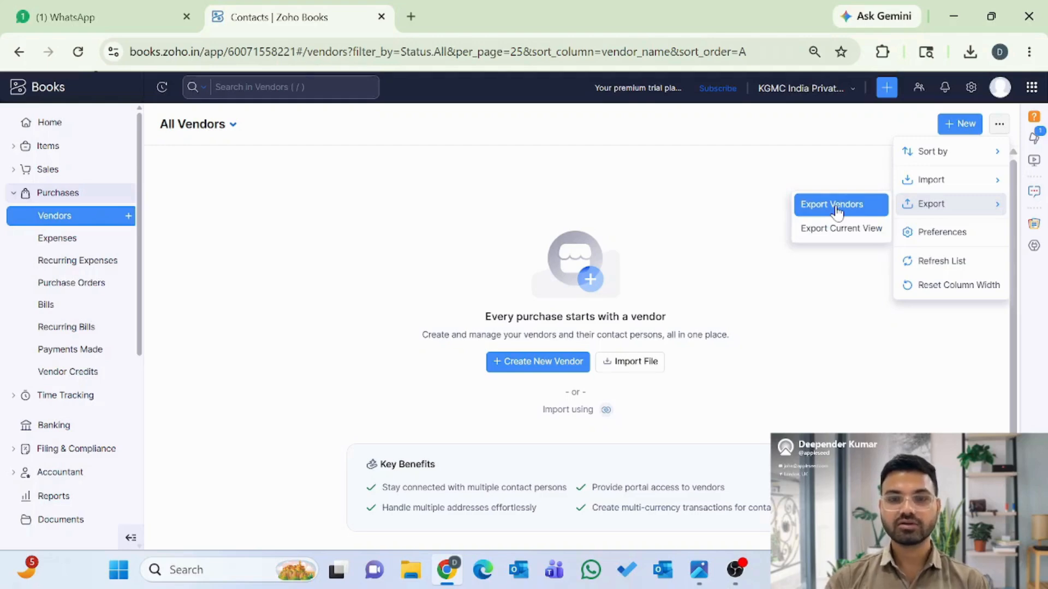
{"action": "left_click", "coordinate": [714, 214]}
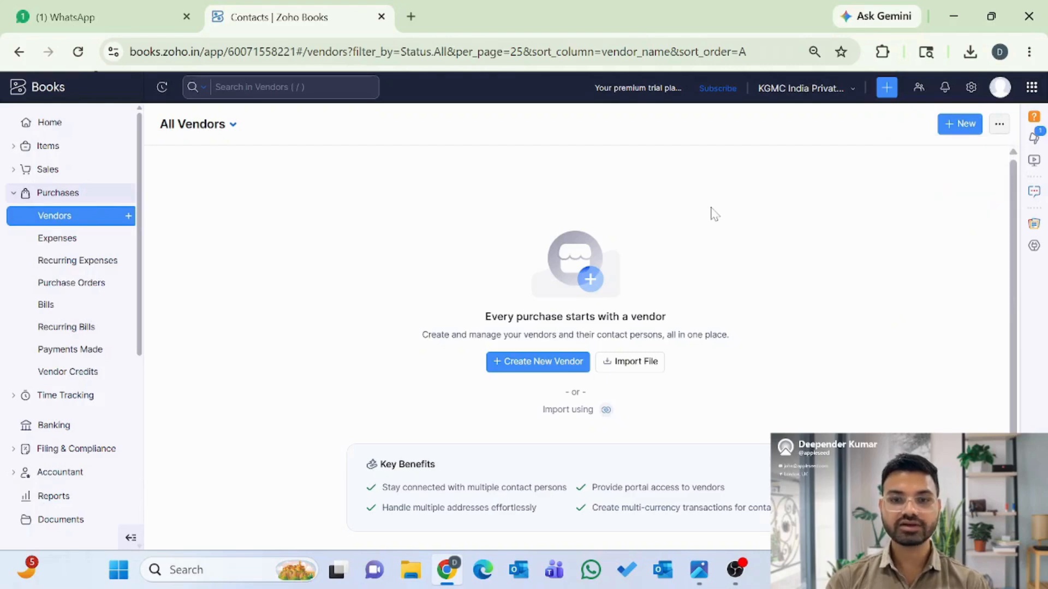
- Start a new vendor form and dismiss the GST prefill dialog without fetching details
{"action": "left_click", "coordinate": [964, 128]}
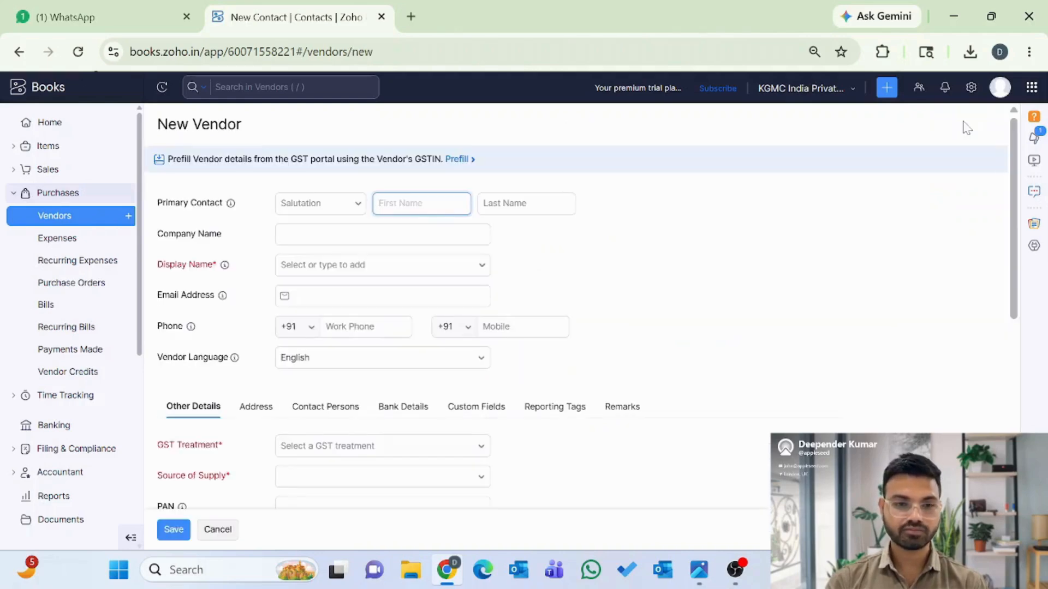
{"action": "scroll", "coordinate": [801, 375], "scroll_direction": "down", "scroll_amount": 4}
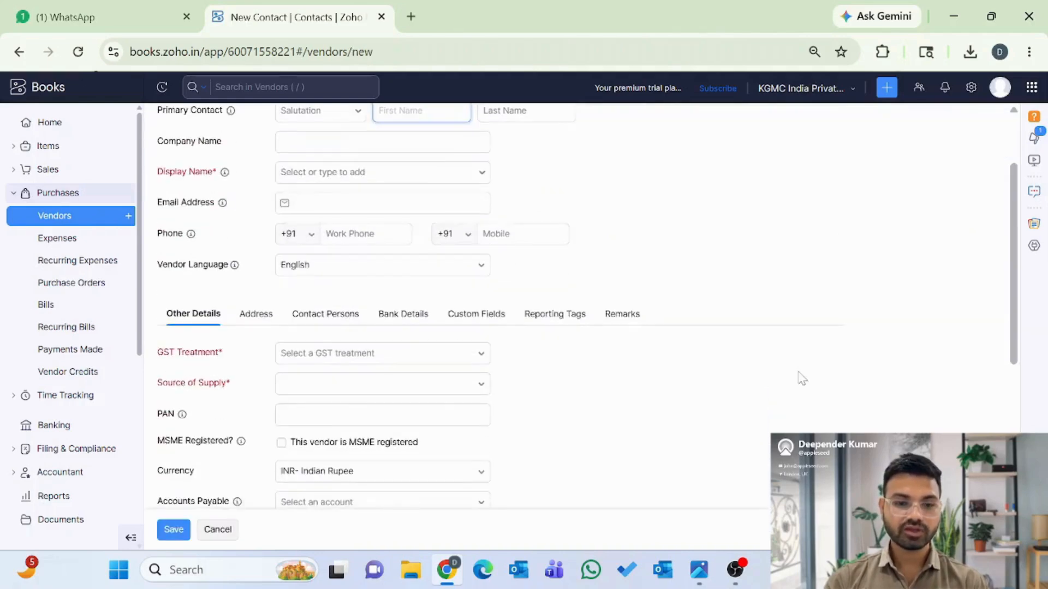
{"action": "scroll", "coordinate": [800, 379], "scroll_direction": "down", "scroll_amount": 2}
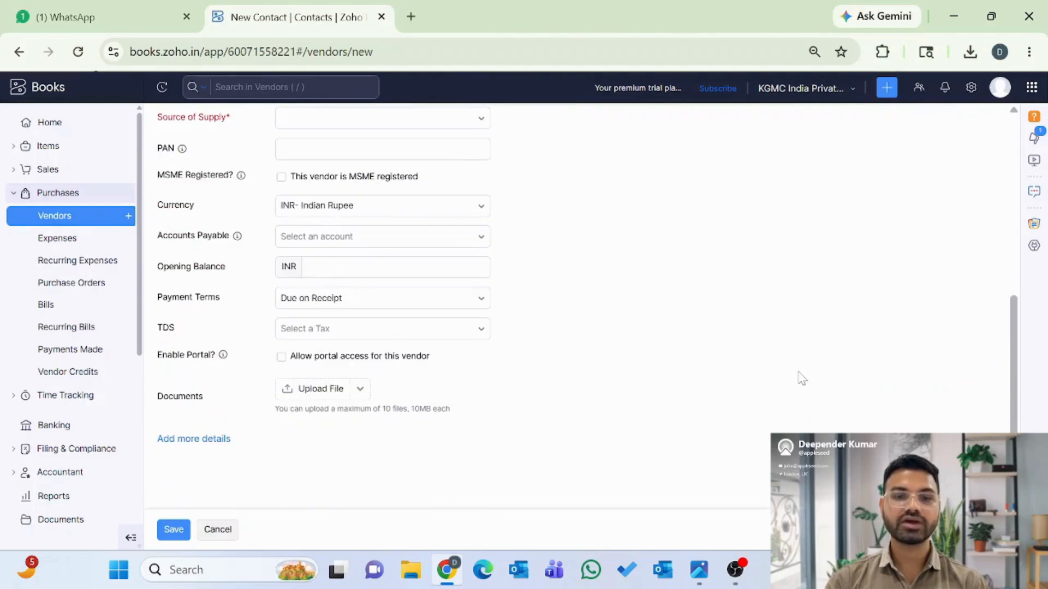
{"action": "scroll", "coordinate": [800, 376], "scroll_direction": "up", "scroll_amount": 6}
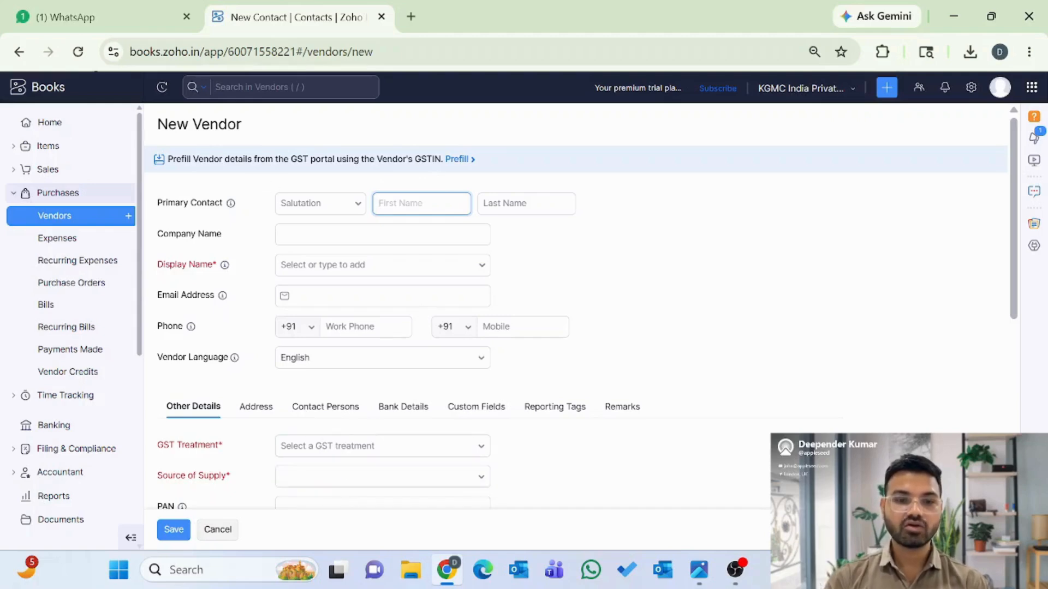
{"action": "left_click", "coordinate": [458, 161]}
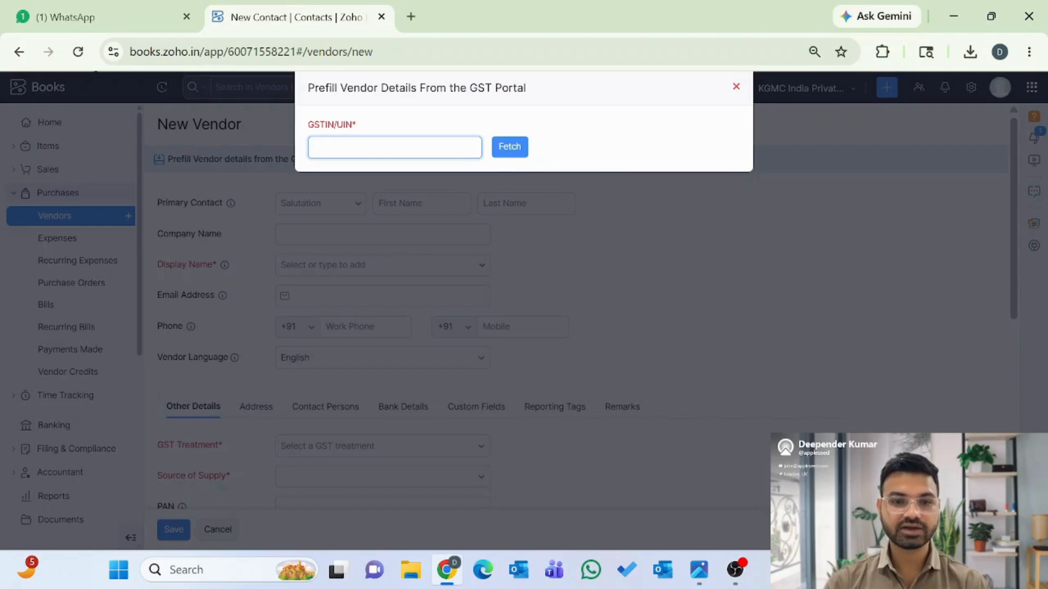
{"action": "left_click", "coordinate": [736, 89]}
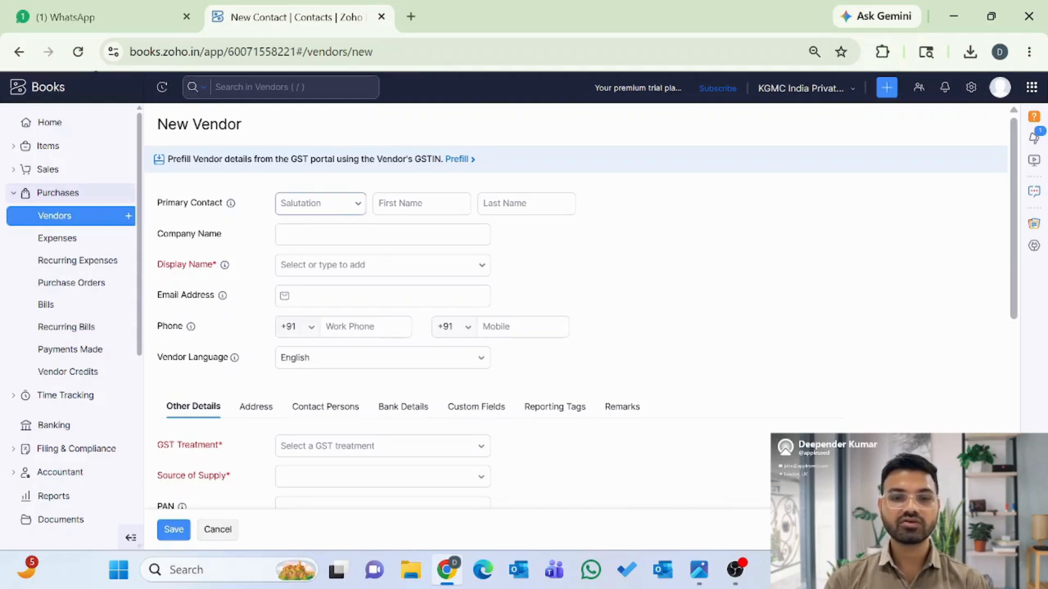
- Enter the contact's first name and the company name 'KGA enterprises ltd', fixing typos
{"action": "left_click", "coordinate": [421, 203]}
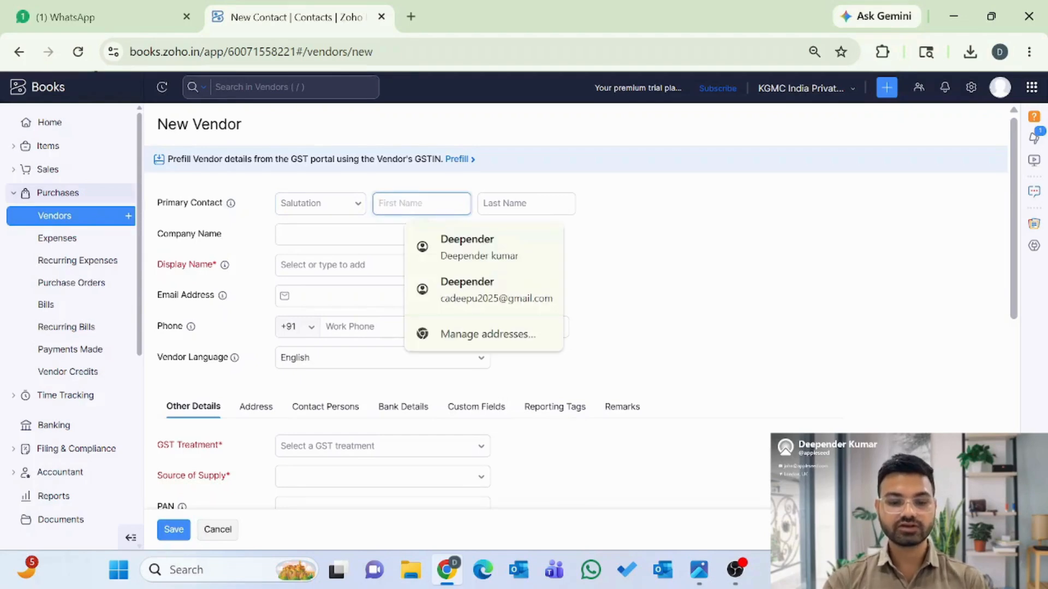
{"action": "type", "text": "Ramesh"}
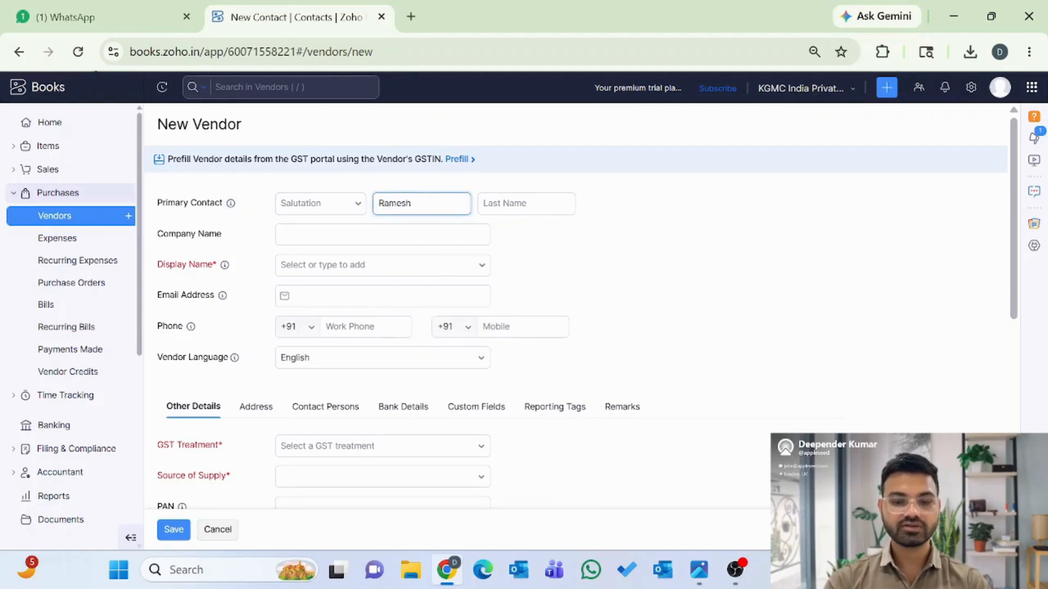
{"action": "left_click", "coordinate": [526, 203]}
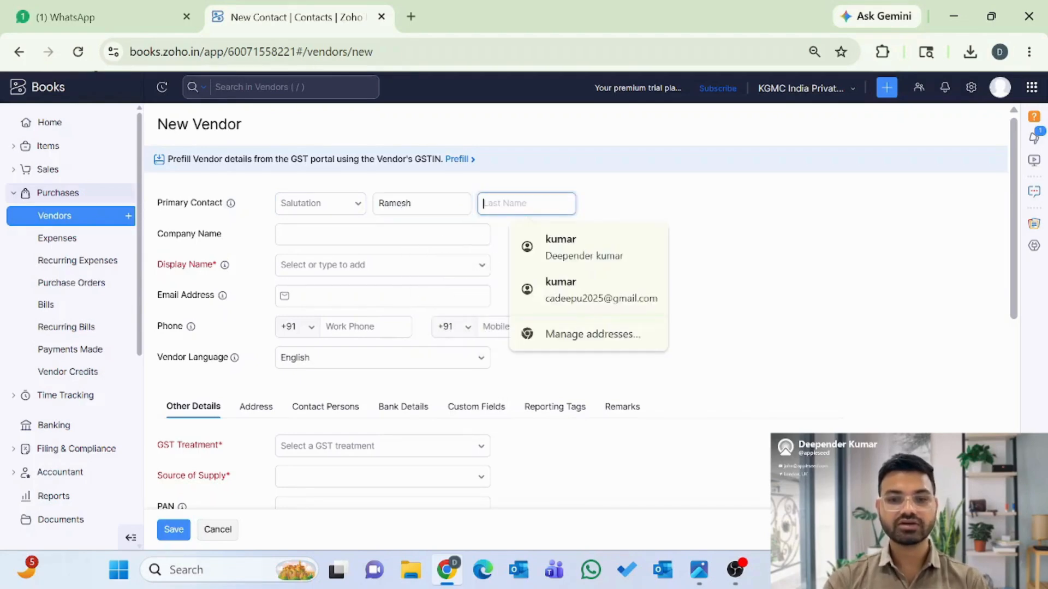
{"action": "left_click", "coordinate": [382, 235]}
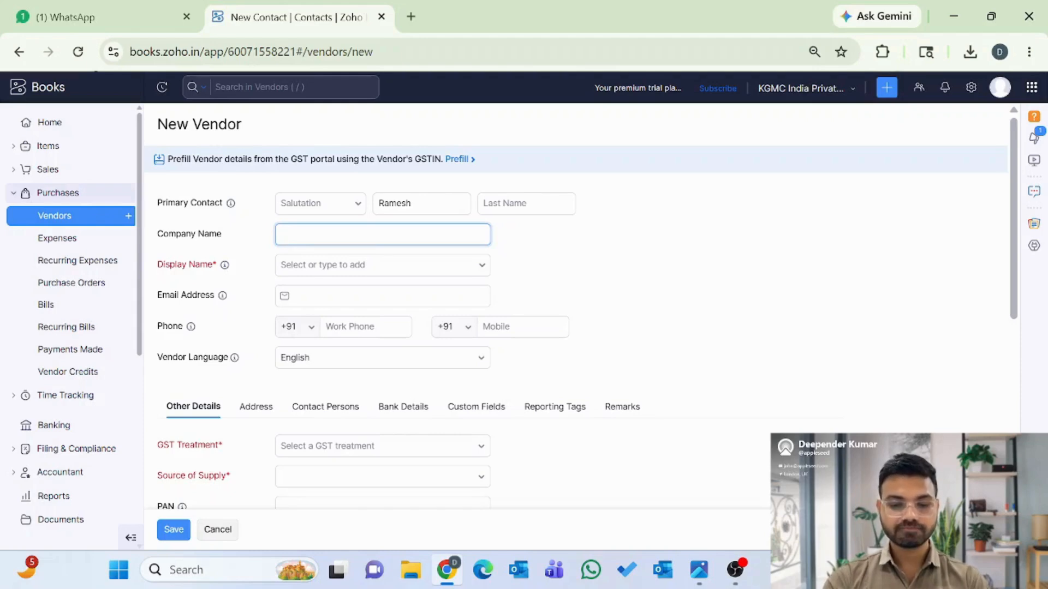
{"action": "type", "text": "PT"}
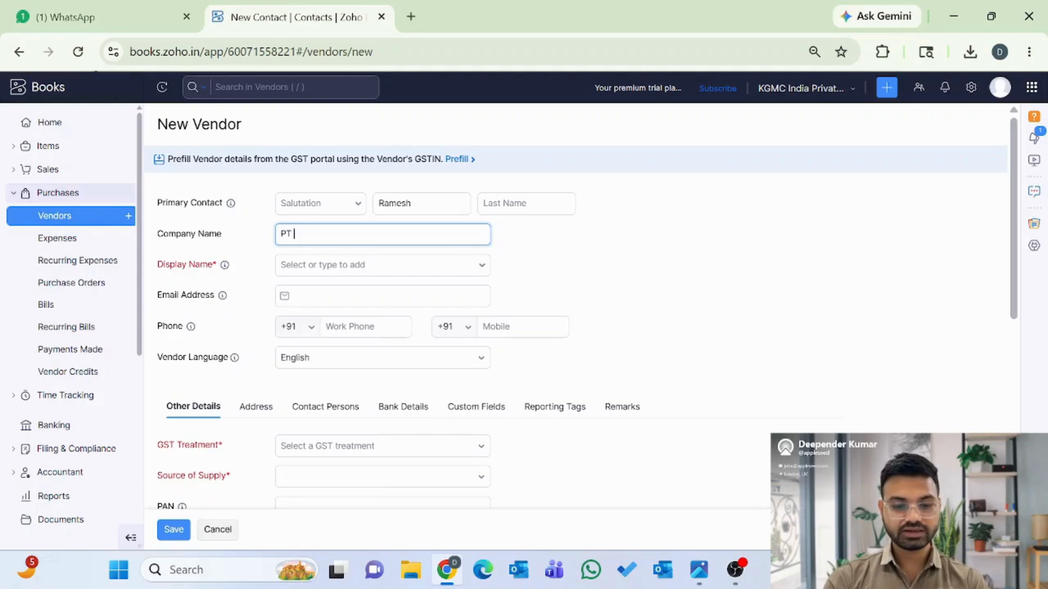
{"action": "type", "text": " art"}
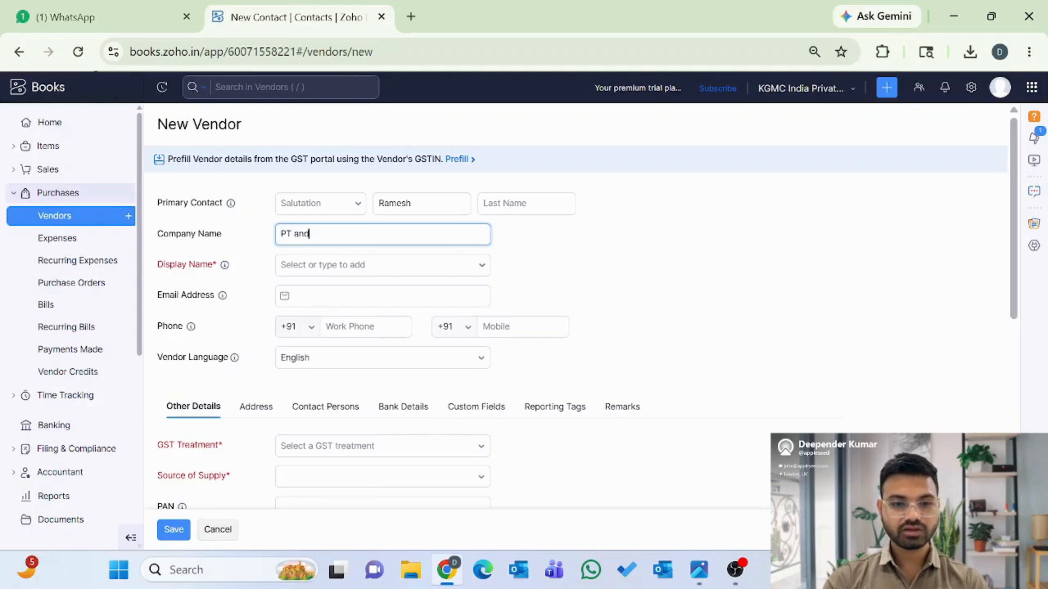
{"action": "key", "text": "BackSpace"}
{"action": "key", "text": "BackSpace"}
{"action": "key", "text": "BackSpace"}
{"action": "key", "text": "BackSpace"}
{"action": "key", "text": "BackSpace"}
{"action": "key", "text": "BackSpace"}
{"action": "type", "text": "K"}
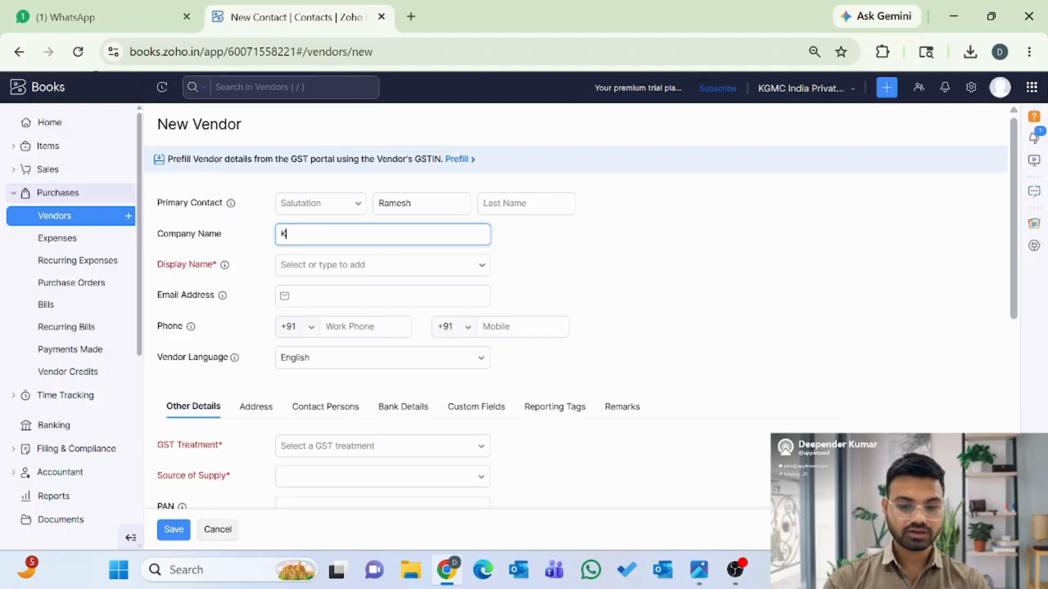
{"action": "type", "text": "GA "}
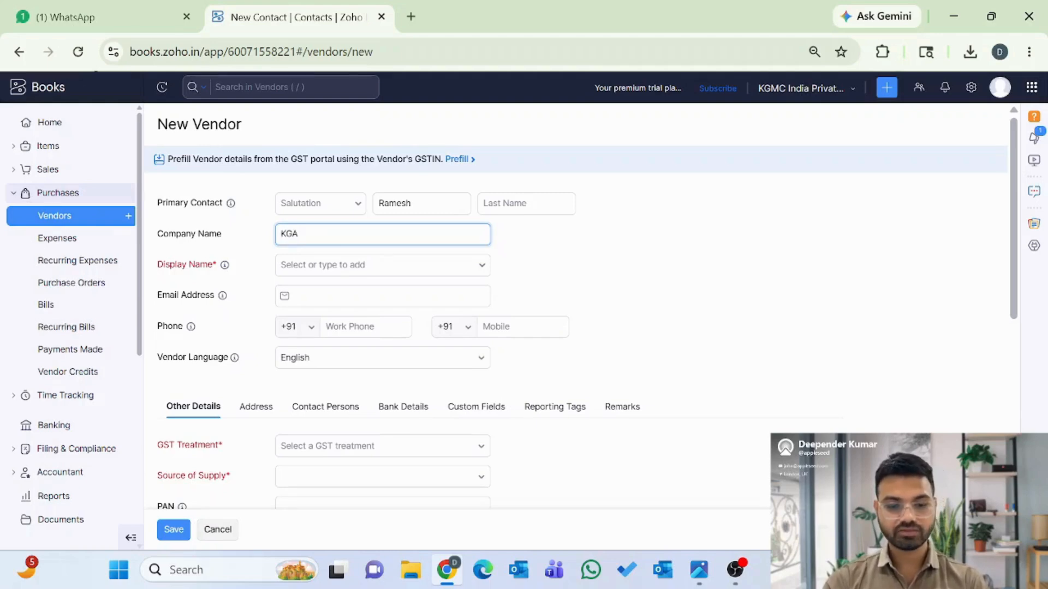
{"action": "type", "text": "entrer"}
{"action": "key", "text": "BackSpace"}
{"action": "key", "text": "BackSpace"}
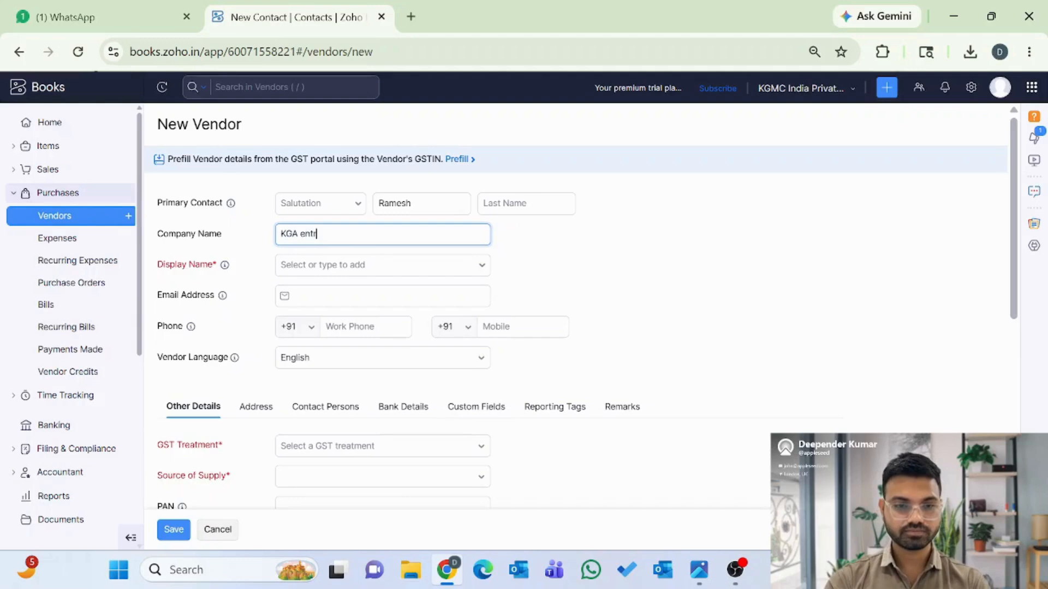
{"action": "key", "text": "BackSpace"}
{"action": "type", "text": "erprises"}
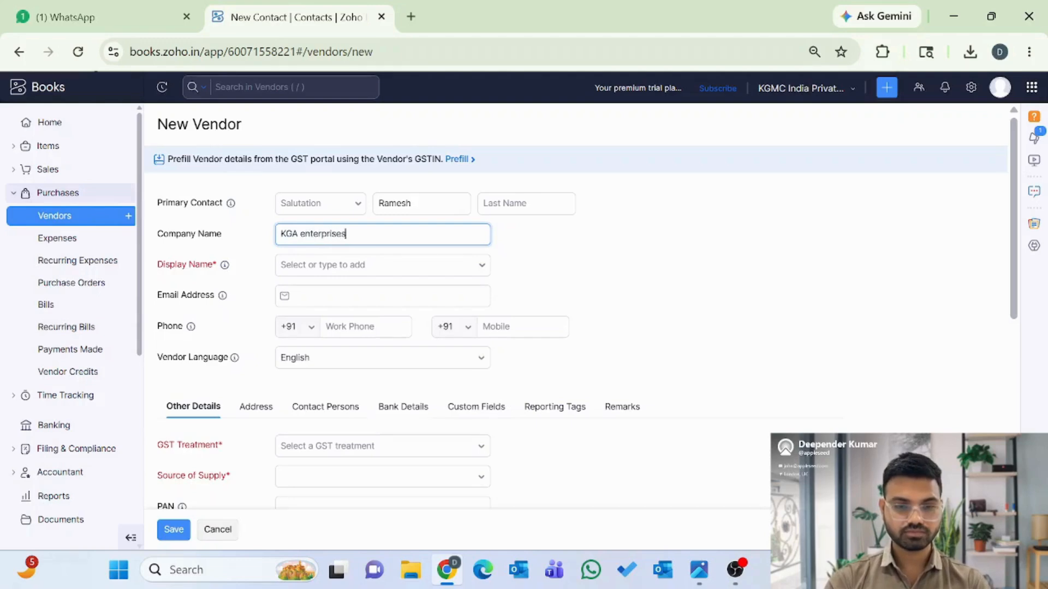
{"action": "type", "text": " ltd"}
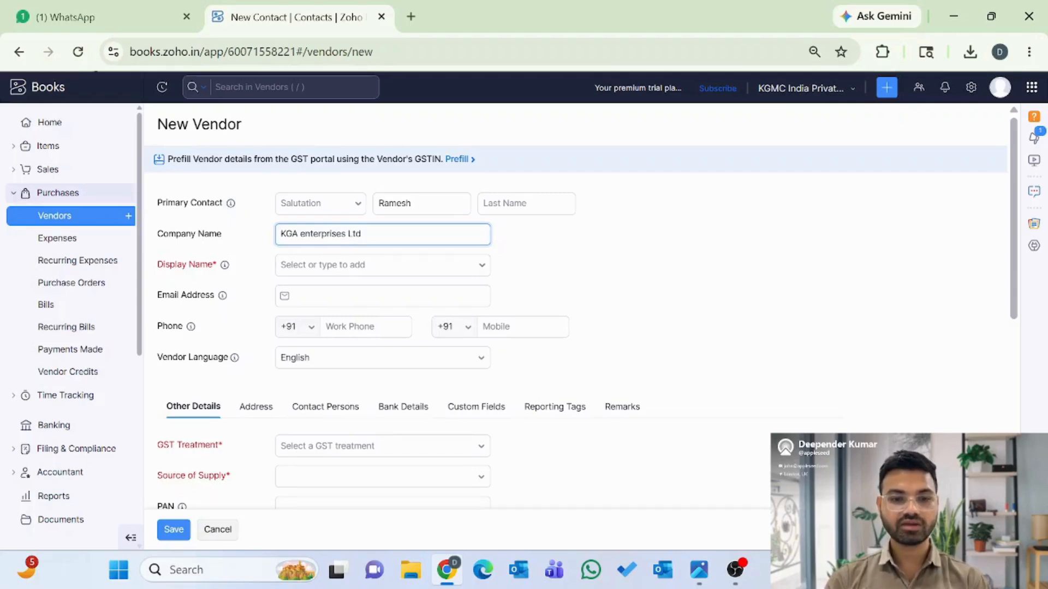
- Choose KGA enterprises Ltd as display name and autofill the e-mail, surname and work phone
{"action": "left_click", "coordinate": [334, 265]}
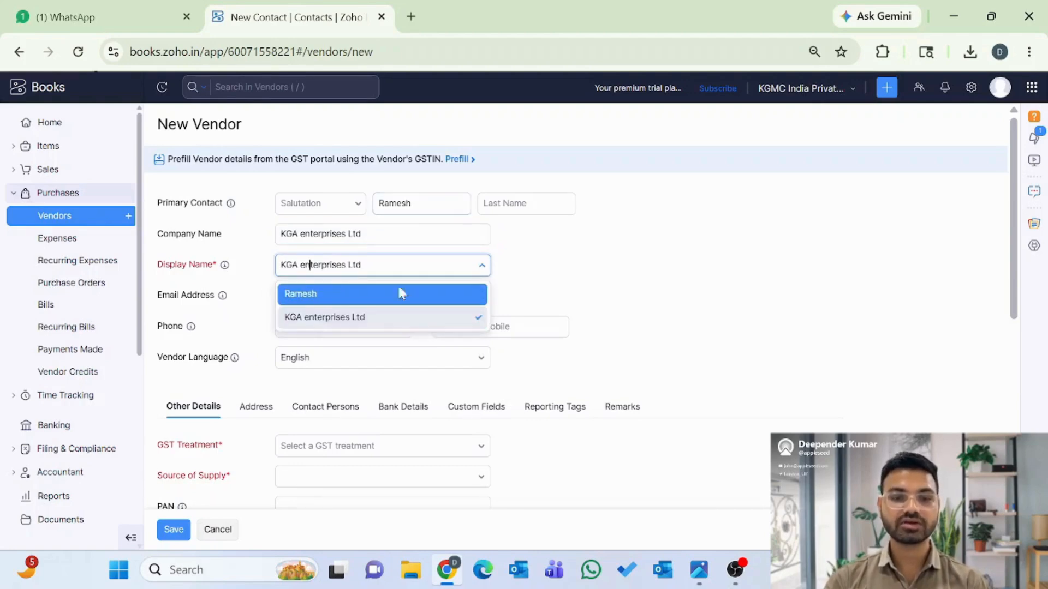
{"action": "left_click", "coordinate": [351, 322]}
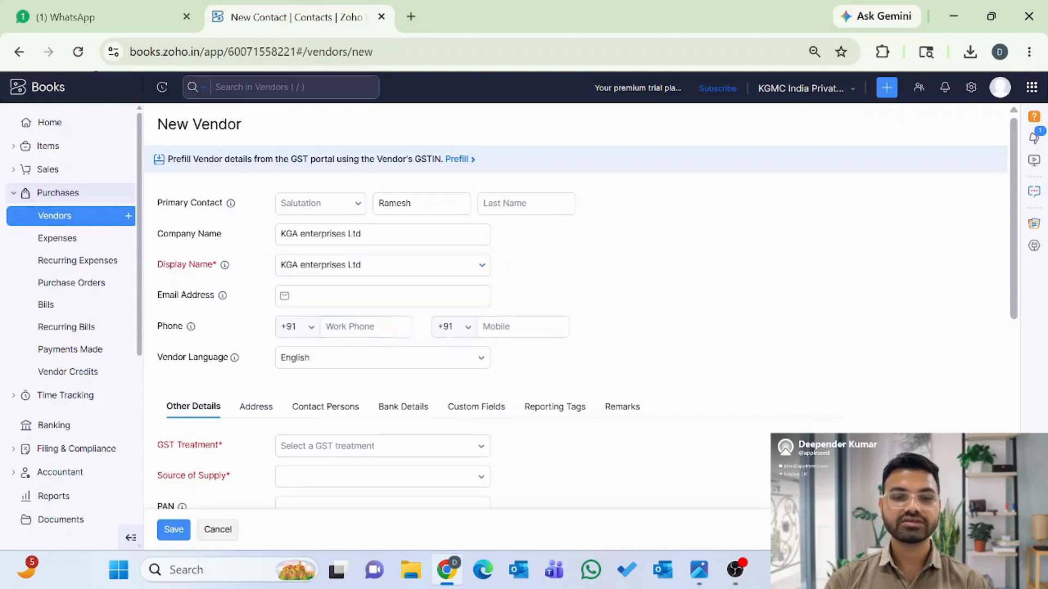
{"action": "key", "text": "Tab"}
{"action": "left_click", "coordinate": [376, 296]}
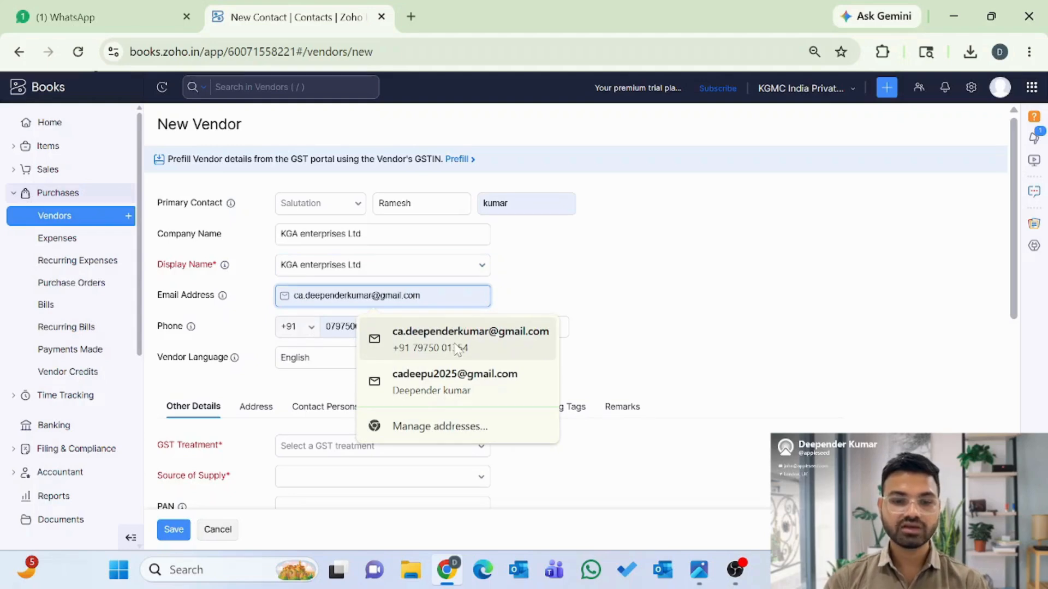
{"action": "left_click", "coordinate": [457, 349]}
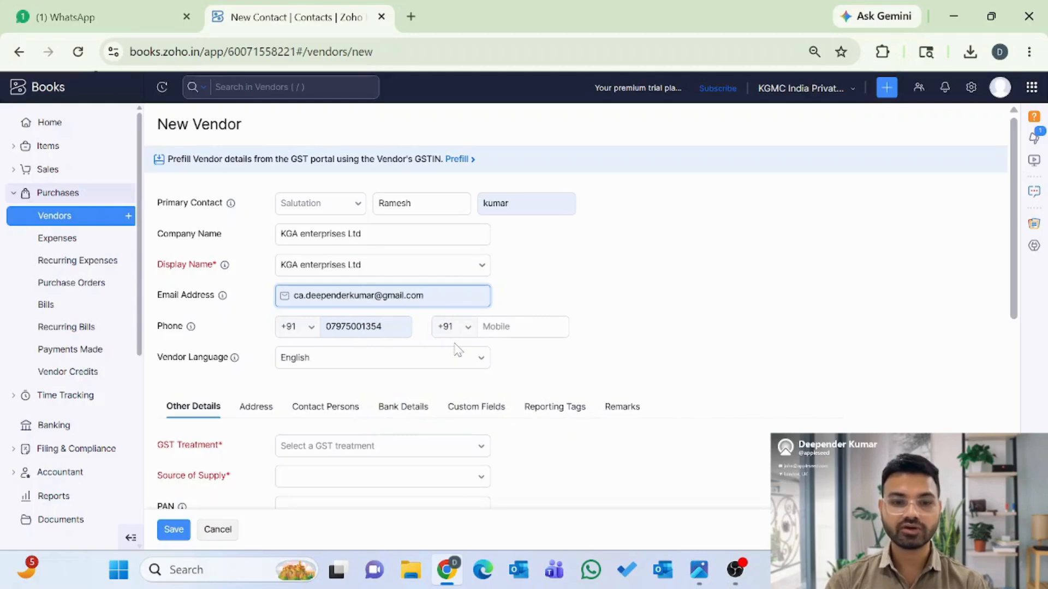
{"action": "scroll", "coordinate": [457, 349], "scroll_direction": "down", "scroll_amount": 1}
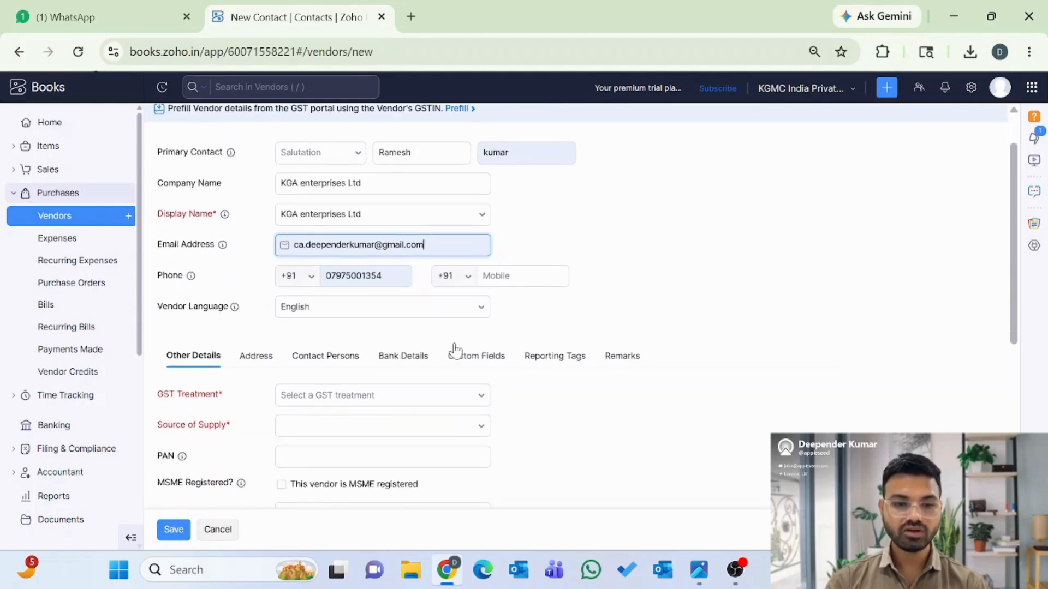
- Keep English as the vendor's language
{"action": "left_click", "coordinate": [326, 311]}
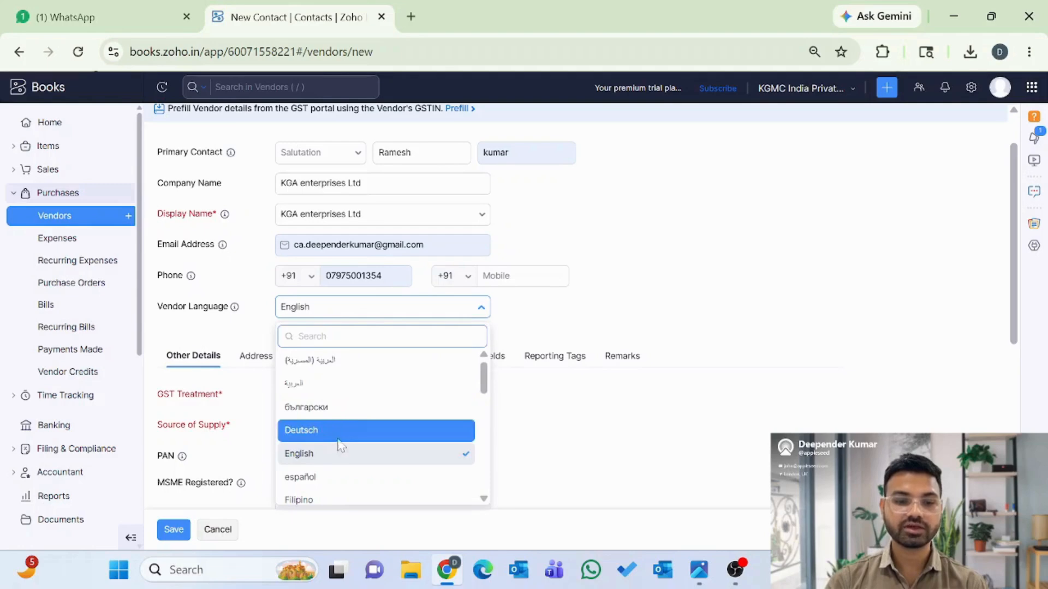
{"action": "scroll", "coordinate": [341, 491], "scroll_direction": "down", "scroll_amount": 3}
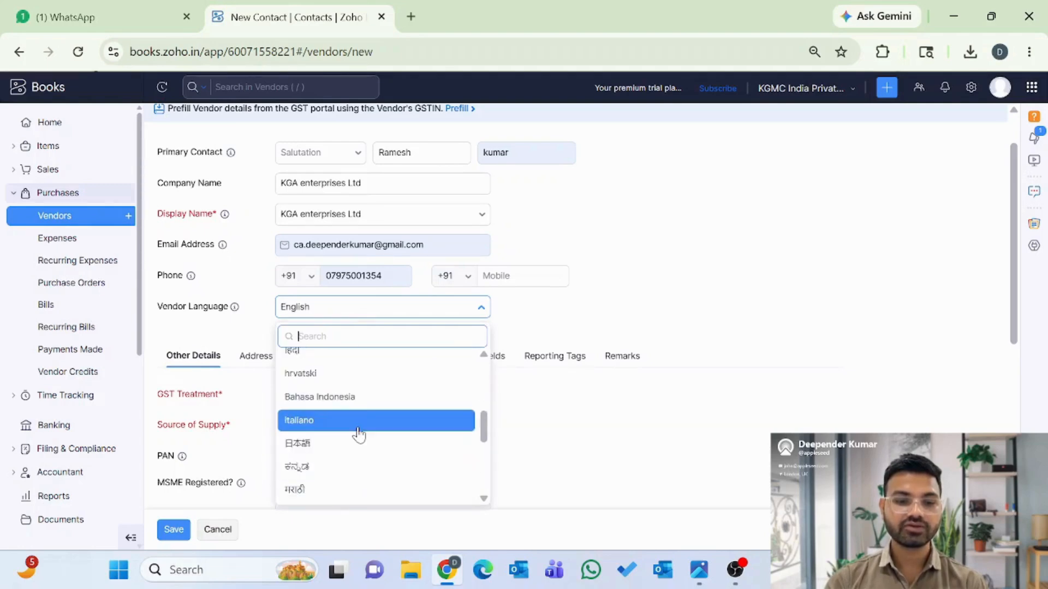
{"action": "scroll", "coordinate": [360, 434], "scroll_direction": "up", "scroll_amount": 3}
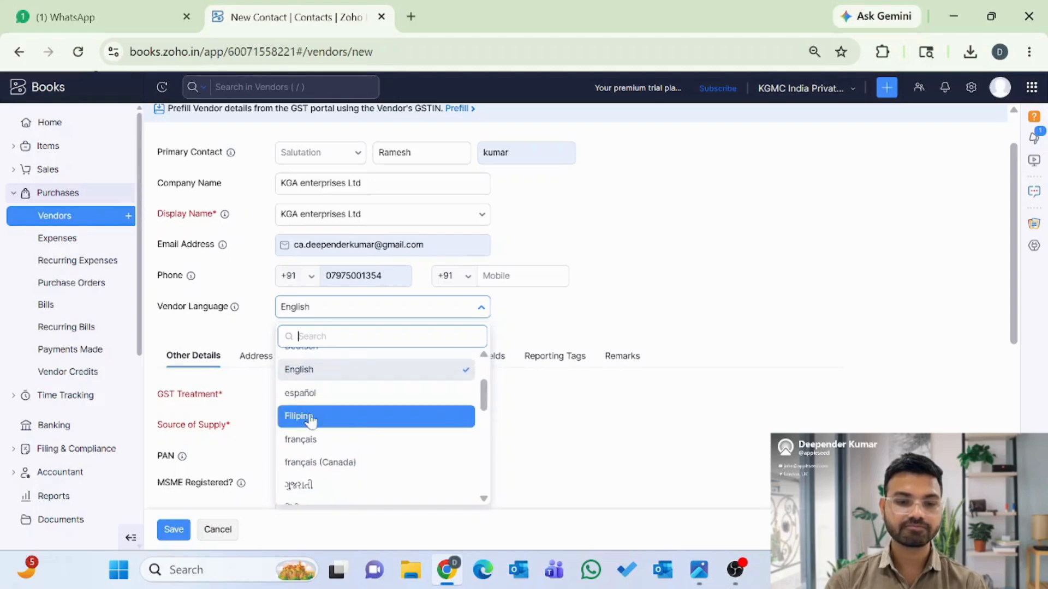
{"action": "left_click", "coordinate": [330, 371]}
{"action": "scroll", "coordinate": [333, 378], "scroll_direction": "down", "scroll_amount": 2}
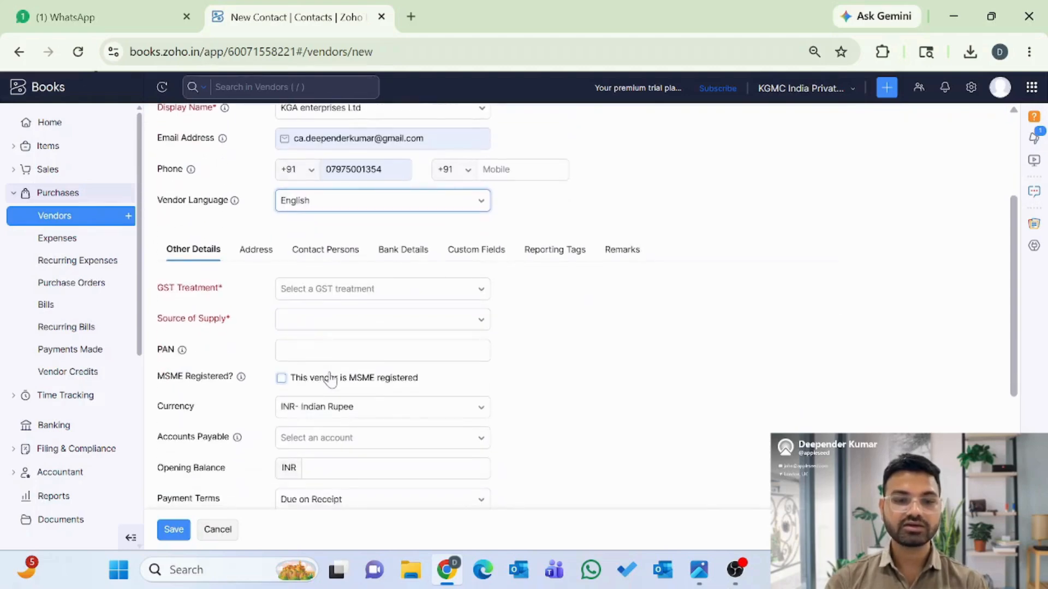
- Browse the GST treatment options in the dropdown
{"action": "left_click", "coordinate": [322, 291]}
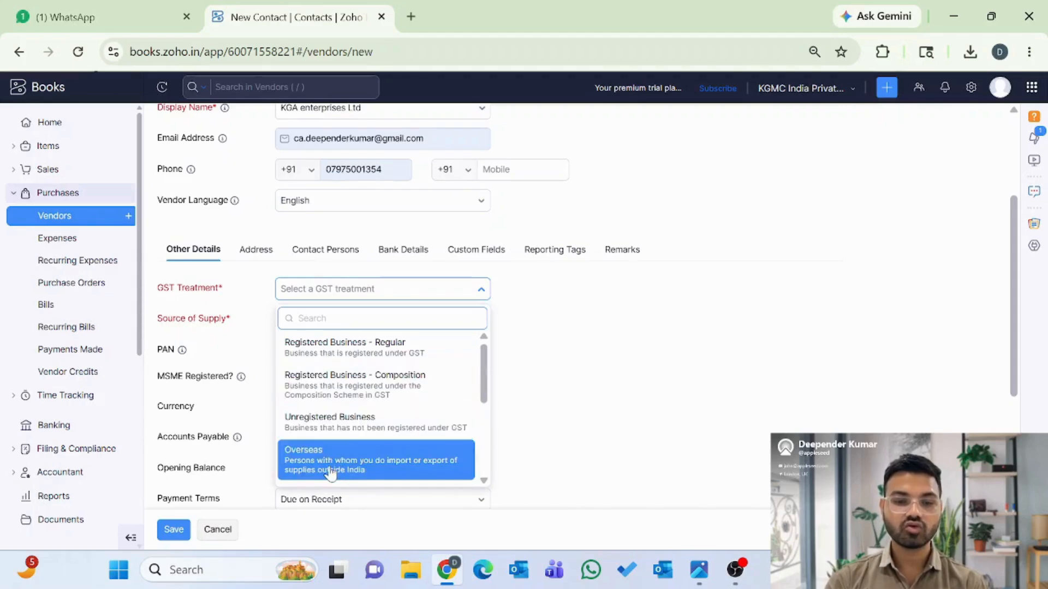
{"action": "scroll", "coordinate": [331, 475], "scroll_direction": "down", "scroll_amount": 1}
{"action": "scroll", "coordinate": [341, 469], "scroll_direction": "down", "scroll_amount": 1}
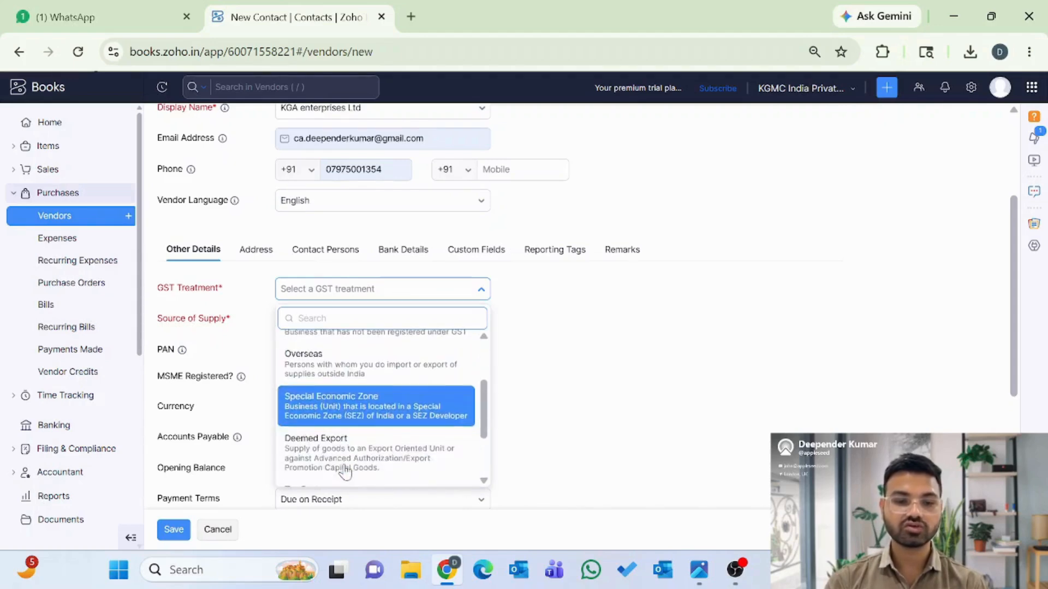
{"action": "scroll", "coordinate": [347, 462], "scroll_direction": "down", "scroll_amount": 2}
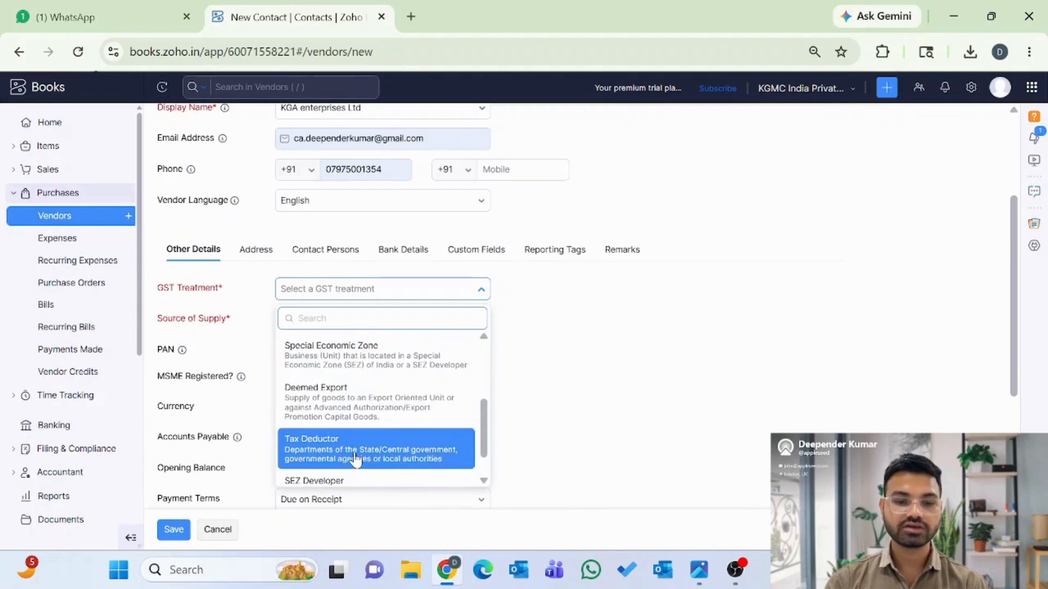
{"action": "scroll", "coordinate": [355, 462], "scroll_direction": "down", "scroll_amount": 1}
{"action": "scroll", "coordinate": [355, 461], "scroll_direction": "up", "scroll_amount": 5}
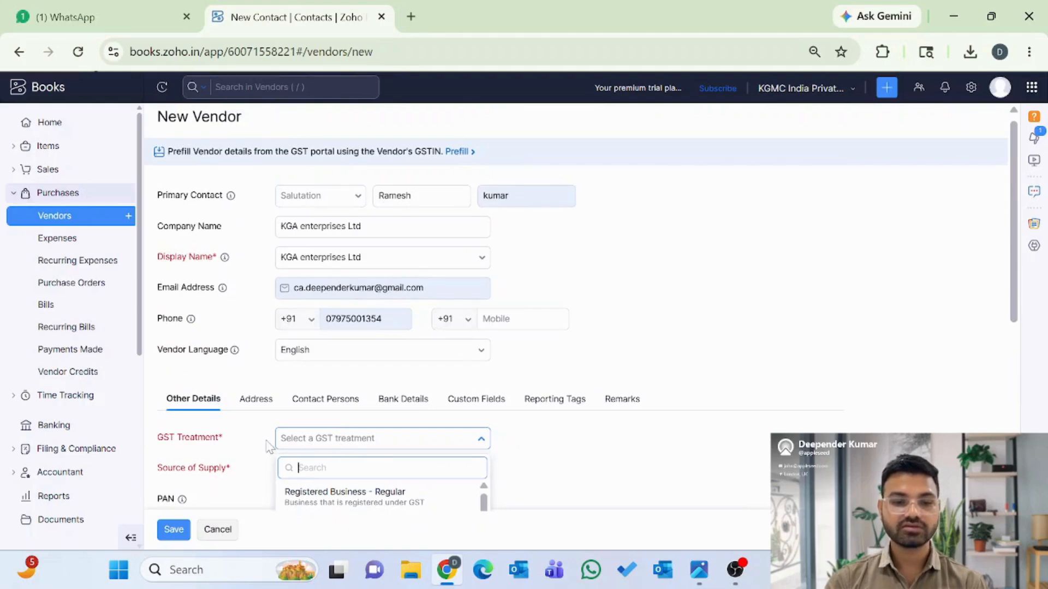
{"action": "scroll", "coordinate": [271, 447], "scroll_direction": "down", "scroll_amount": 1}
{"action": "scroll", "coordinate": [216, 447], "scroll_direction": "down", "scroll_amount": 2}
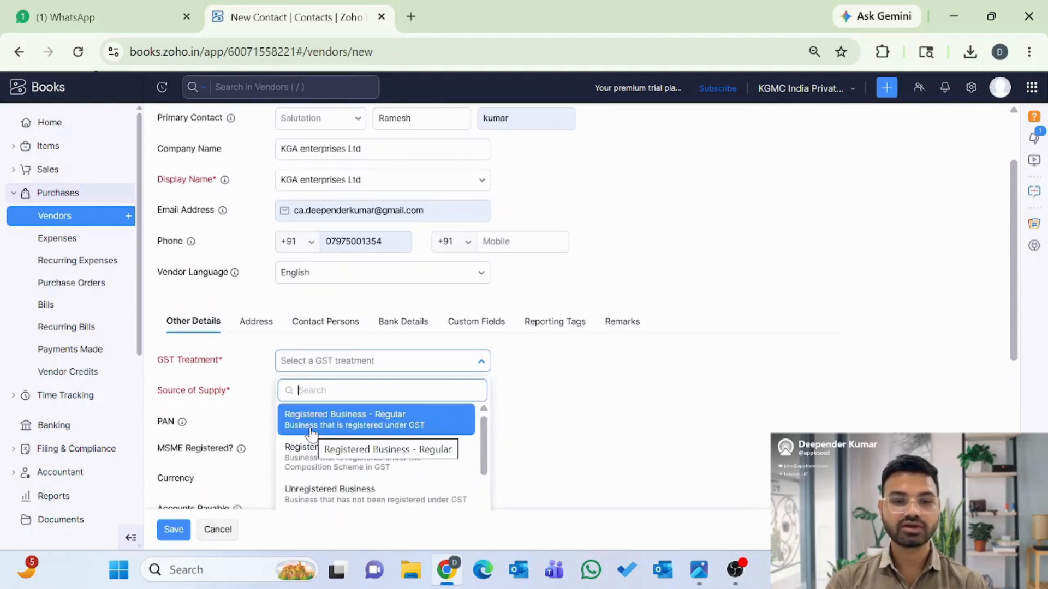
- Set GST treatment to Registered Business - Regular and enter the vendor's GSTIN, giving Delhi as source
{"action": "left_click", "coordinate": [337, 427]}
{"action": "scroll", "coordinate": [327, 396], "scroll_direction": "up", "scroll_amount": 2}
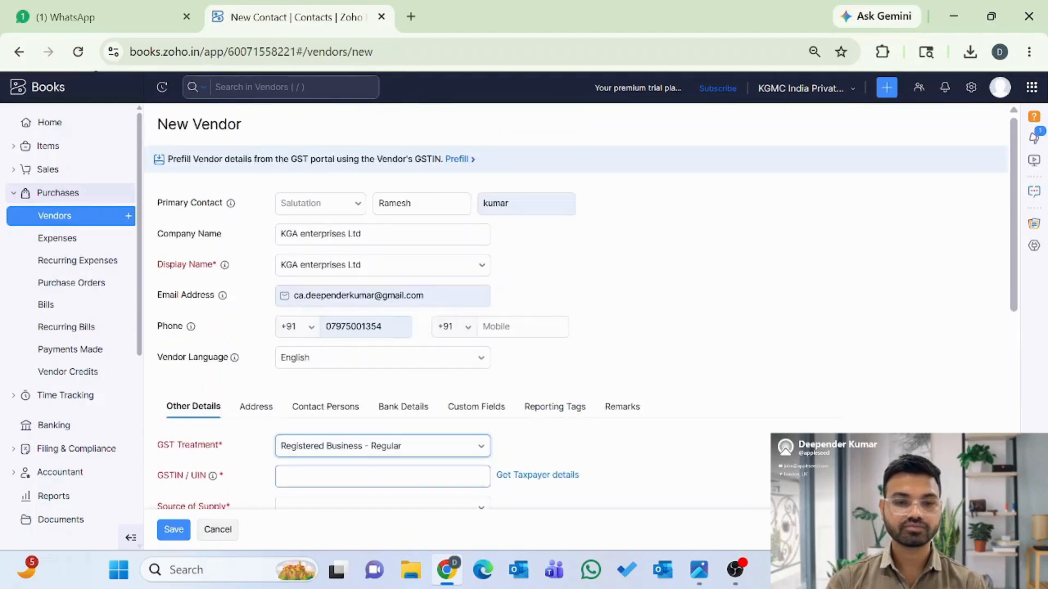
{"action": "scroll", "coordinate": [327, 396], "scroll_direction": "down", "scroll_amount": 1}
{"action": "scroll", "coordinate": [328, 395], "scroll_direction": "down", "scroll_amount": 1}
{"action": "left_click", "coordinate": [289, 373]}
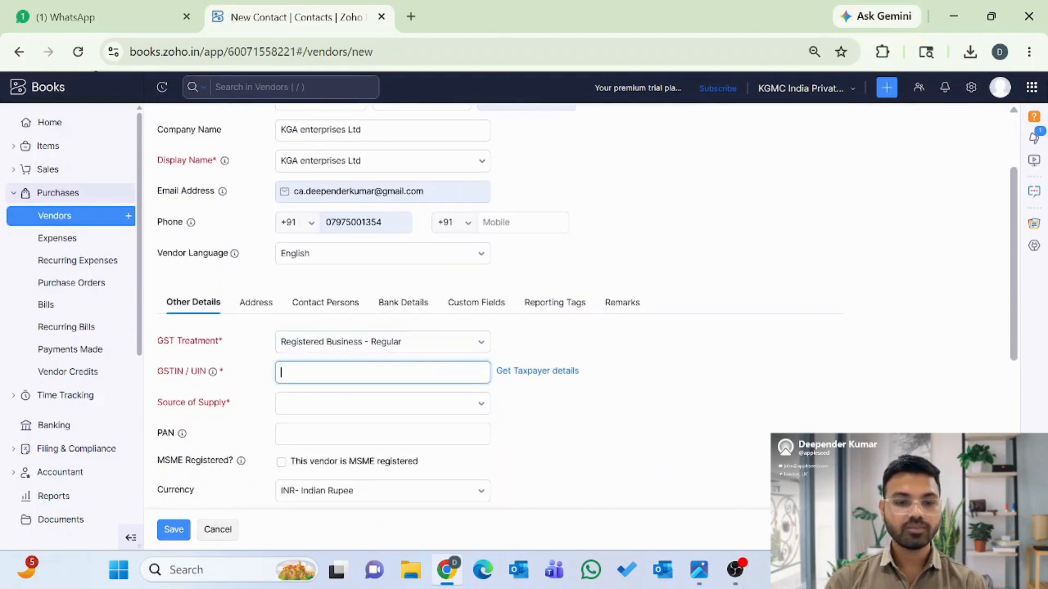
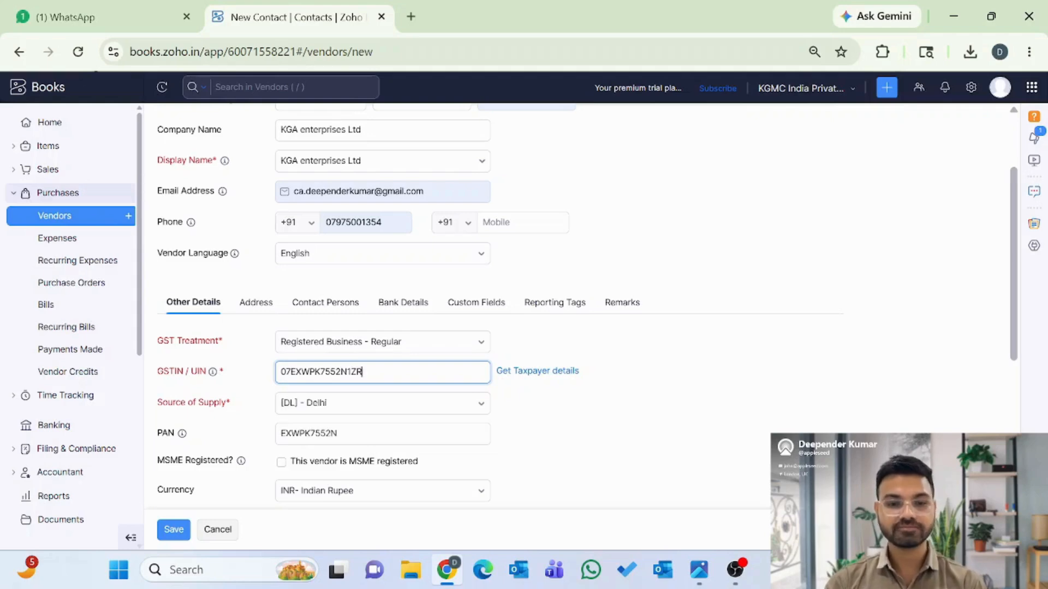
{"action": "scroll", "coordinate": [254, 410], "scroll_direction": "down", "scroll_amount": 1}
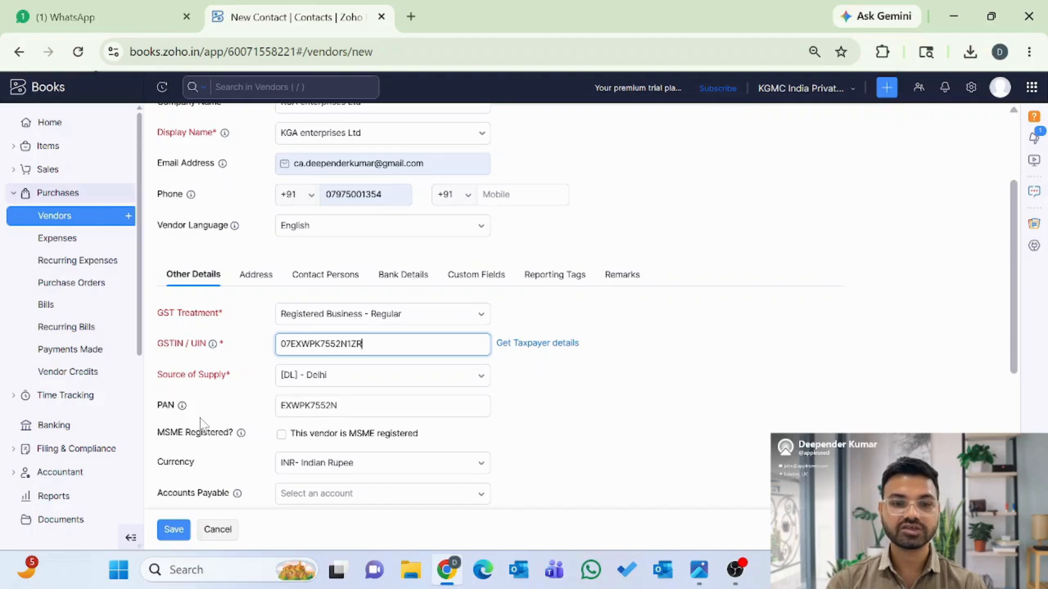
{"action": "scroll", "coordinate": [200, 419], "scroll_direction": "down", "scroll_amount": 2}
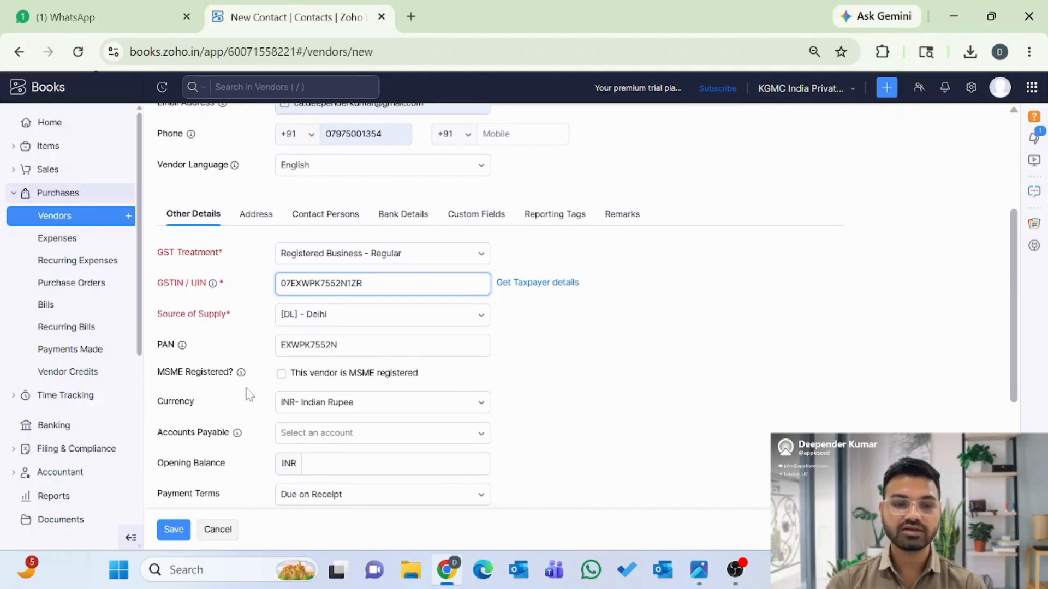
- Keep INR- Indian Rupee as the vendor's currency
{"action": "scroll", "coordinate": [244, 396], "scroll_direction": "down", "scroll_amount": 1}
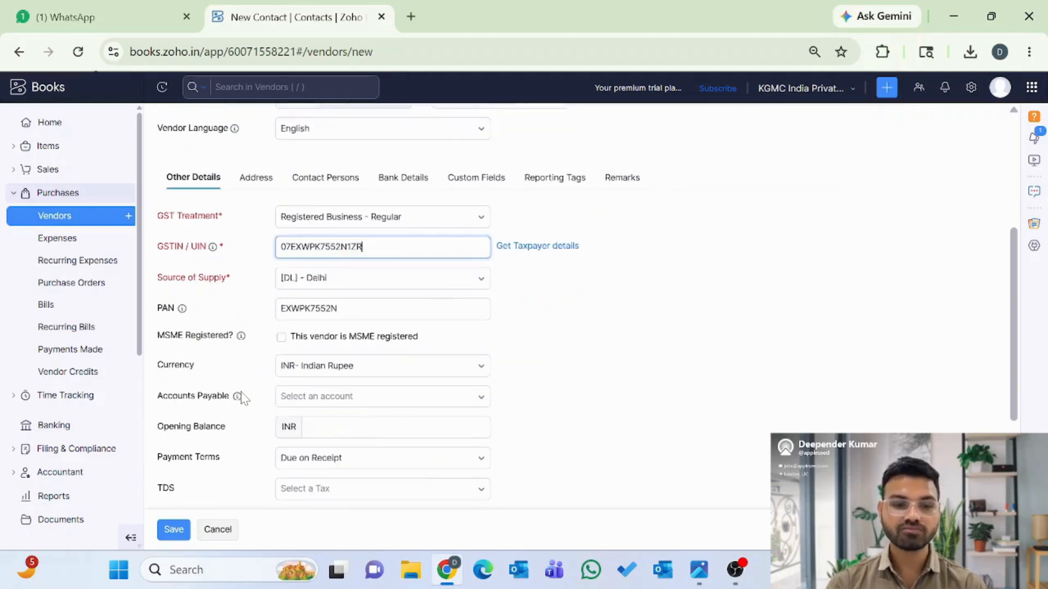
{"action": "left_click", "coordinate": [331, 365]}
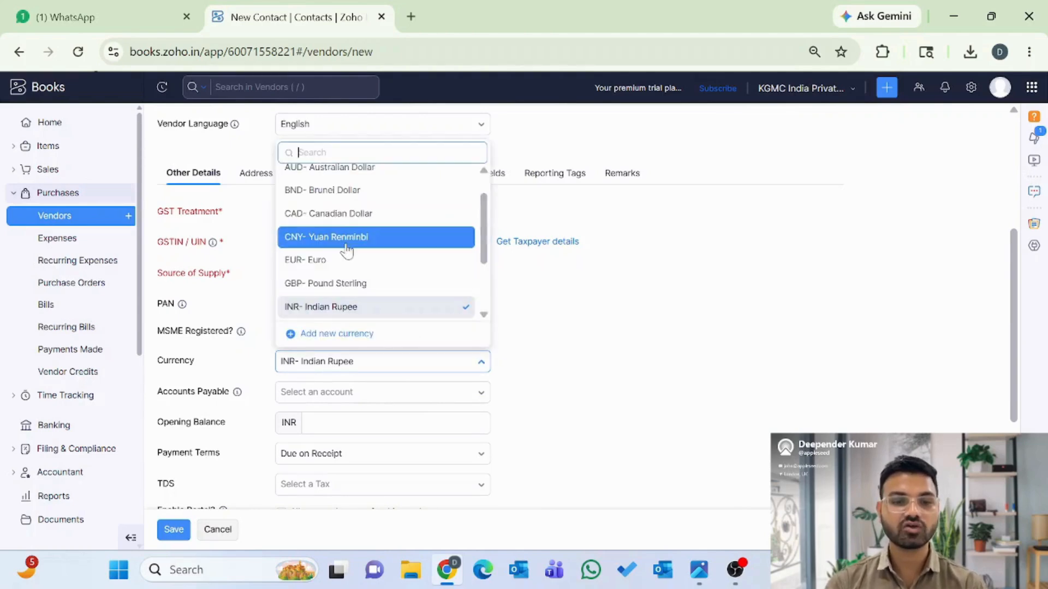
{"action": "scroll", "coordinate": [347, 248], "scroll_direction": "down", "scroll_amount": 1}
{"action": "scroll", "coordinate": [346, 250], "scroll_direction": "up", "scroll_amount": 1}
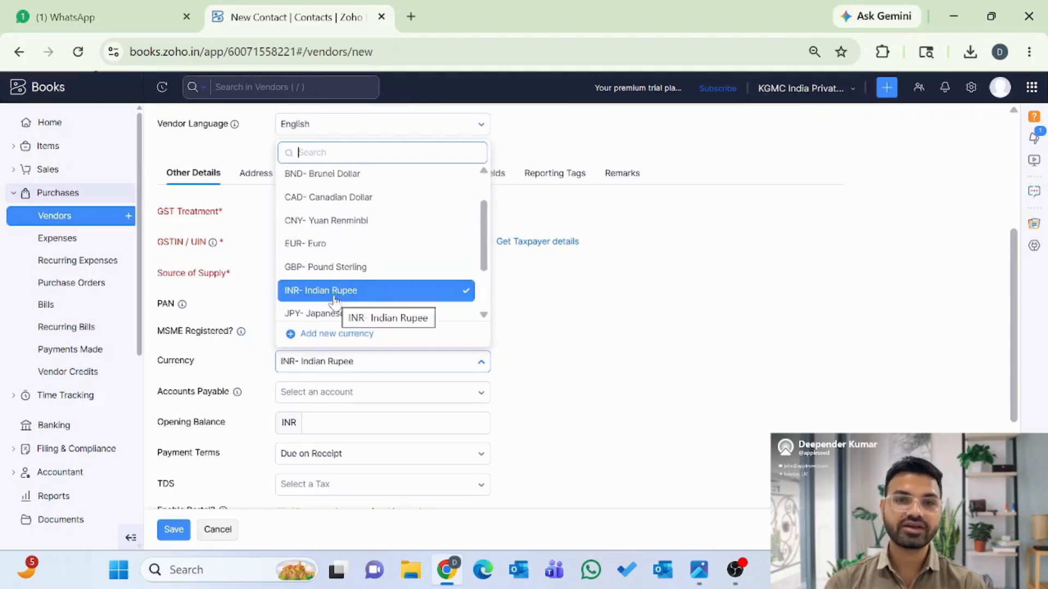
{"action": "left_click", "coordinate": [334, 294]}
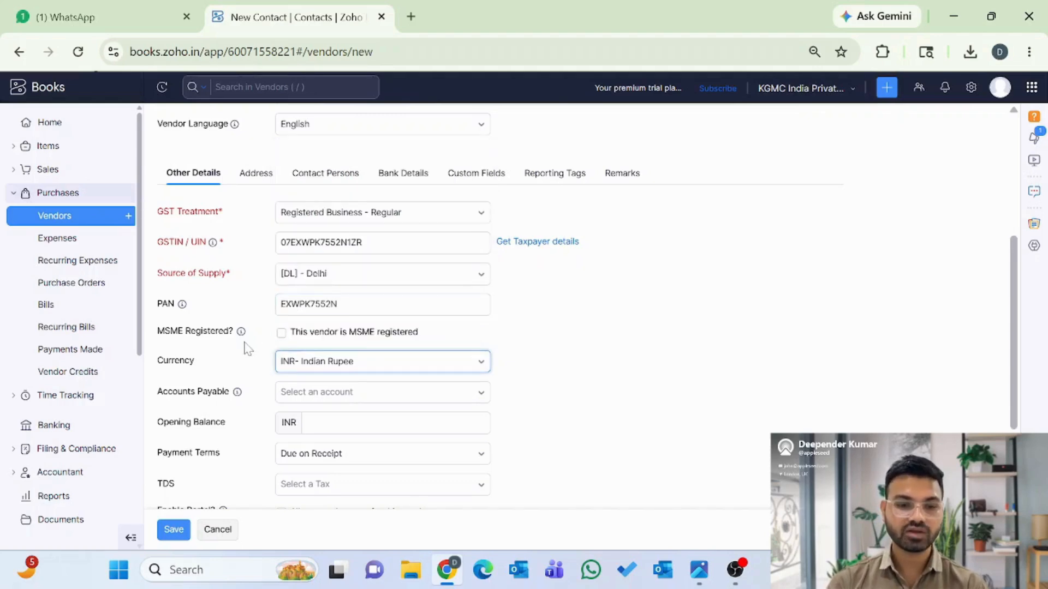
- Set the vendor's payables account to Accounts Payable
{"action": "scroll", "coordinate": [247, 347], "scroll_direction": "down", "scroll_amount": 1}
{"action": "left_click", "coordinate": [321, 337]}
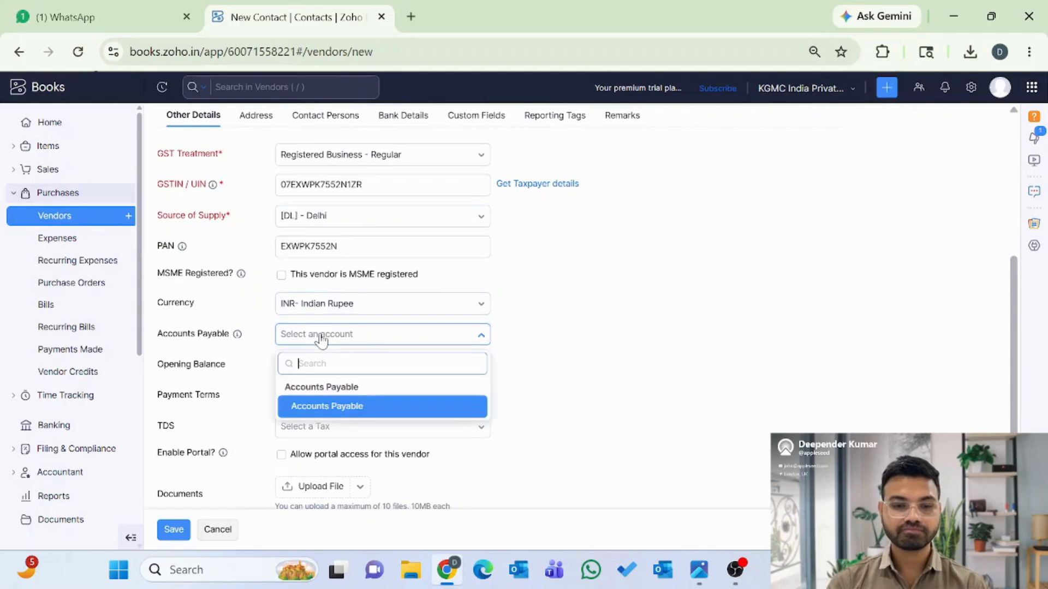
{"action": "left_click", "coordinate": [328, 405]}
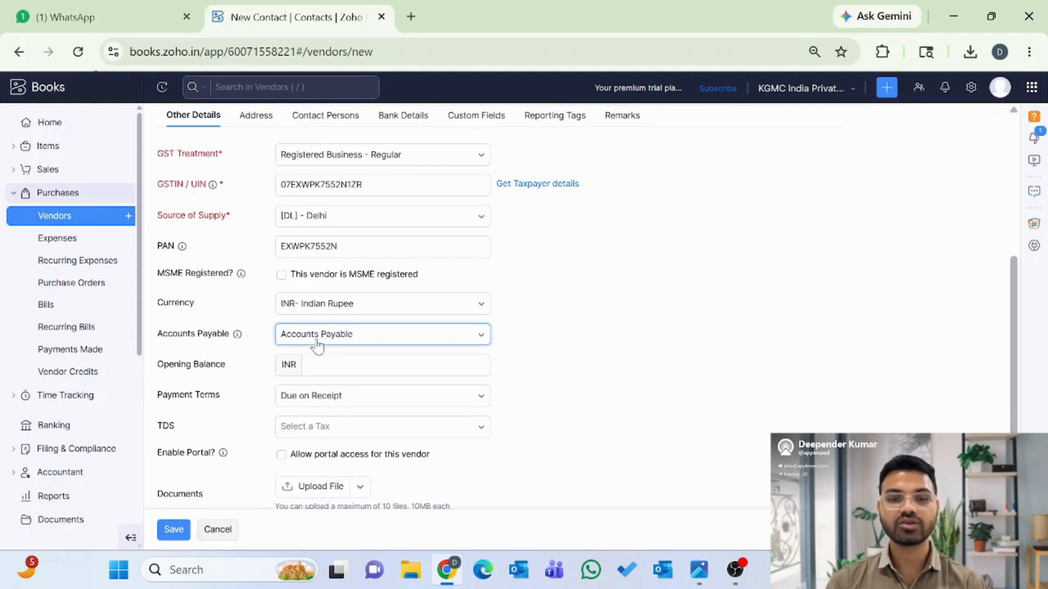
{"action": "scroll", "coordinate": [254, 354], "scroll_direction": "down", "scroll_amount": 1}
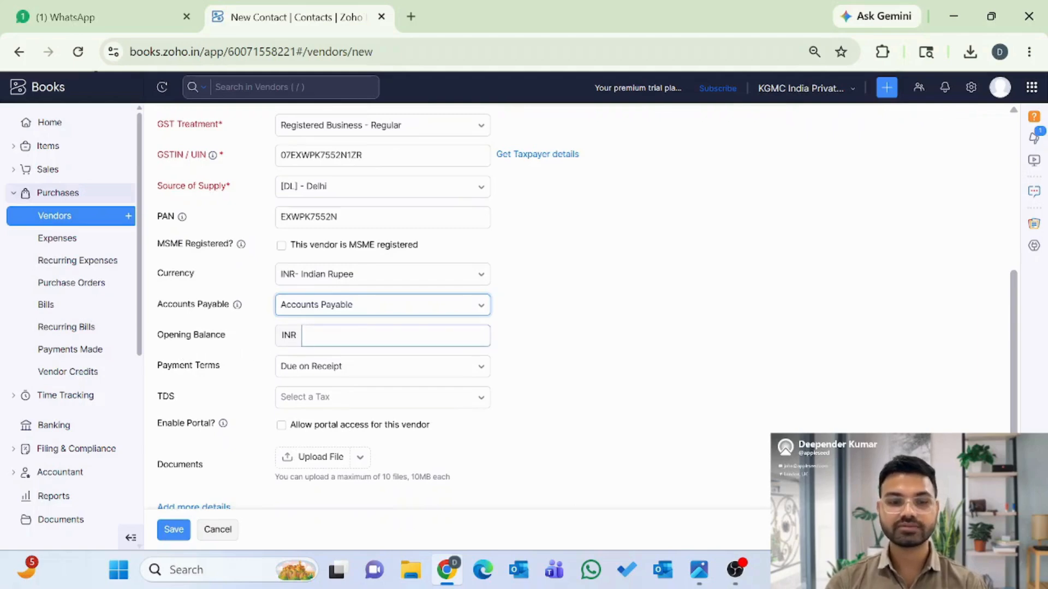
- Keep Due on Receipt payment terms, cancelling a new payment term, and view the TDS tax list
{"action": "left_click", "coordinate": [303, 374]}
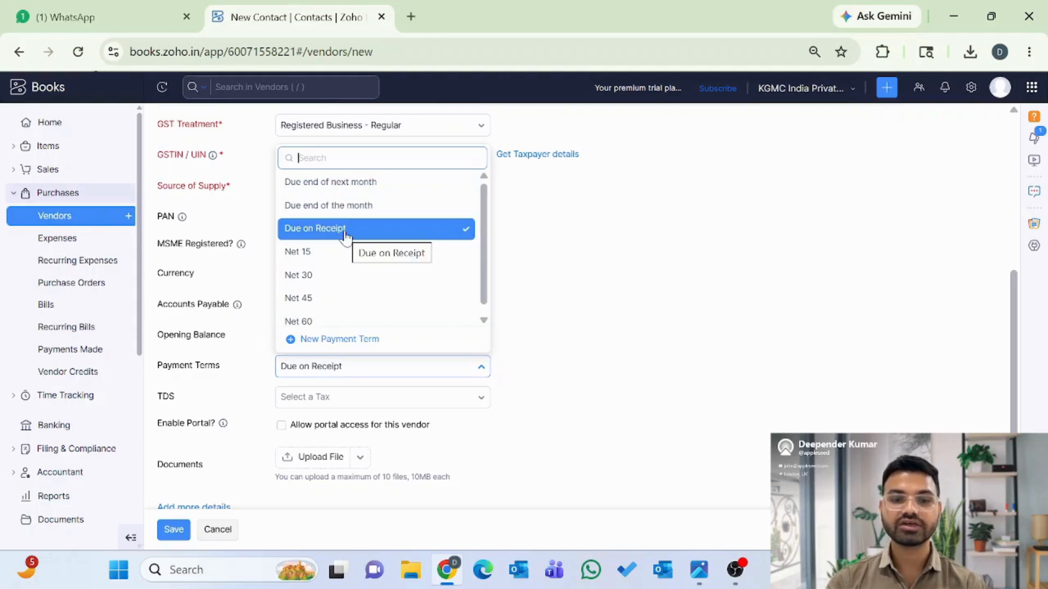
{"action": "scroll", "coordinate": [339, 295], "scroll_direction": "down", "scroll_amount": 1}
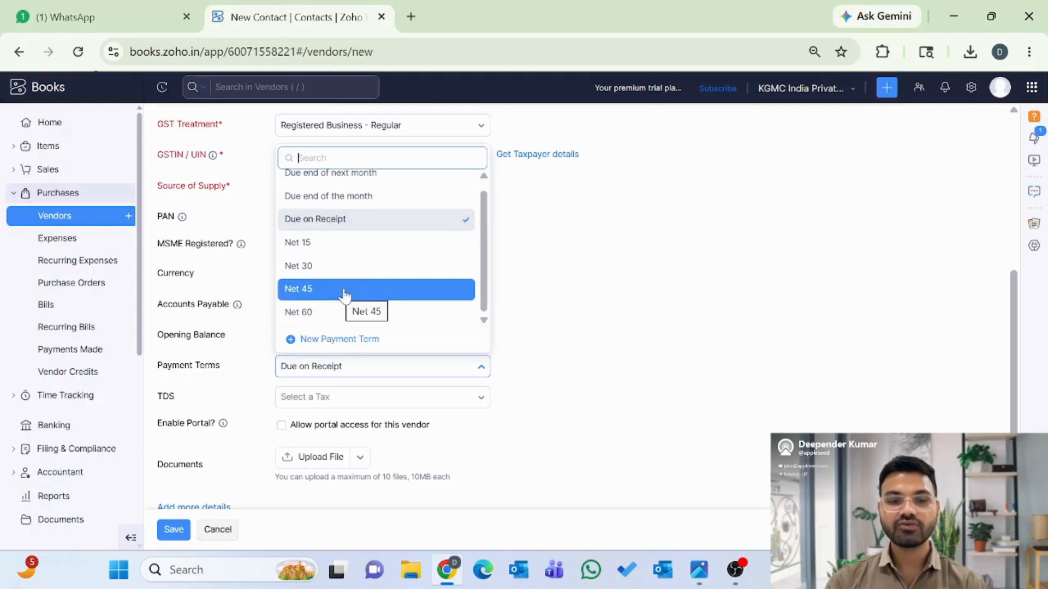
{"action": "left_click", "coordinate": [351, 343]}
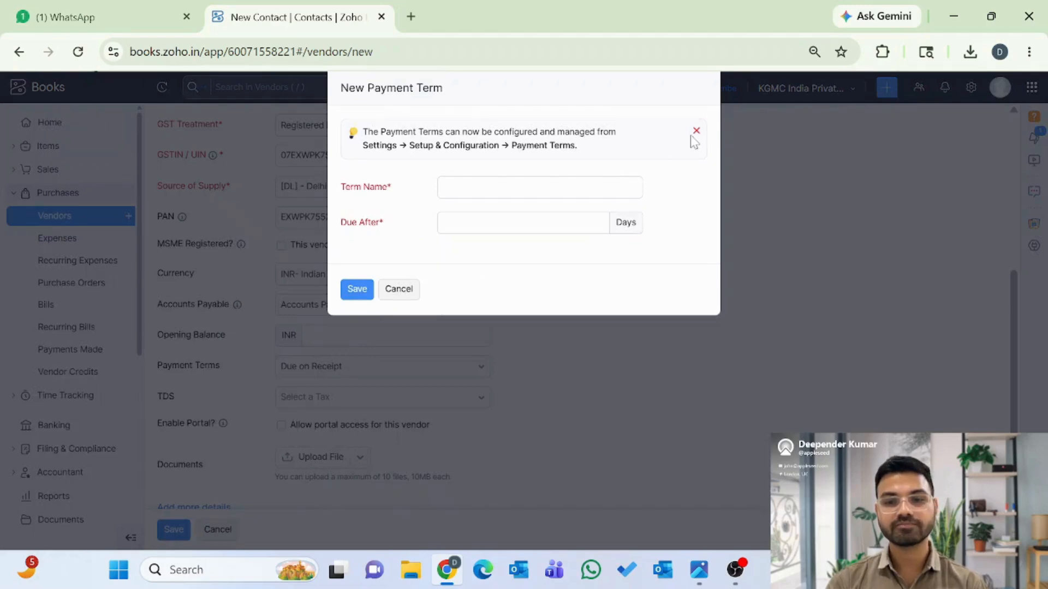
{"action": "left_click", "coordinate": [400, 292]}
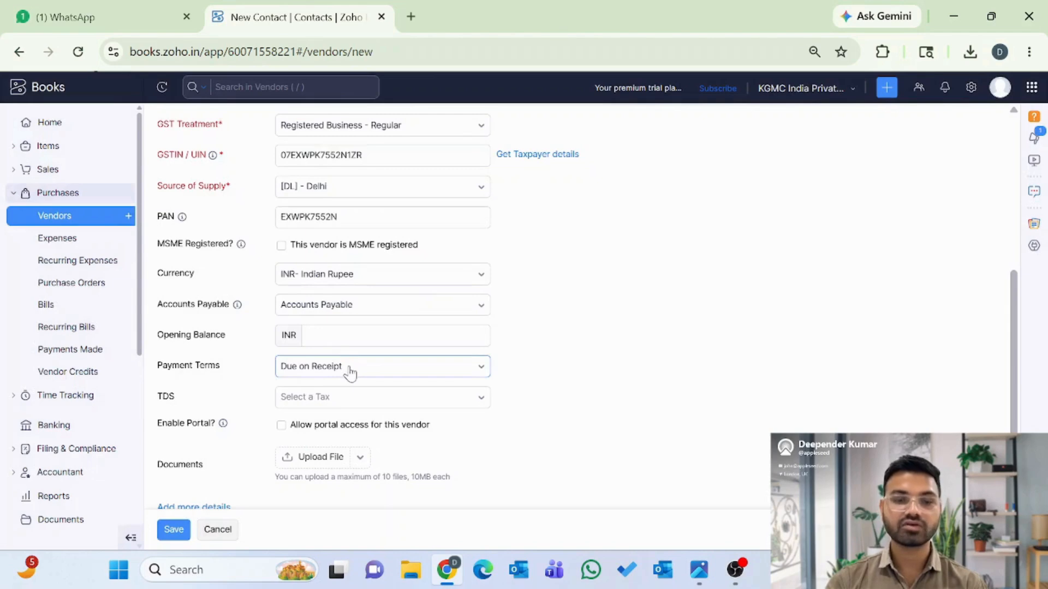
{"action": "scroll", "coordinate": [344, 376], "scroll_direction": "down", "scroll_amount": 1}
{"action": "left_click", "coordinate": [322, 373]}
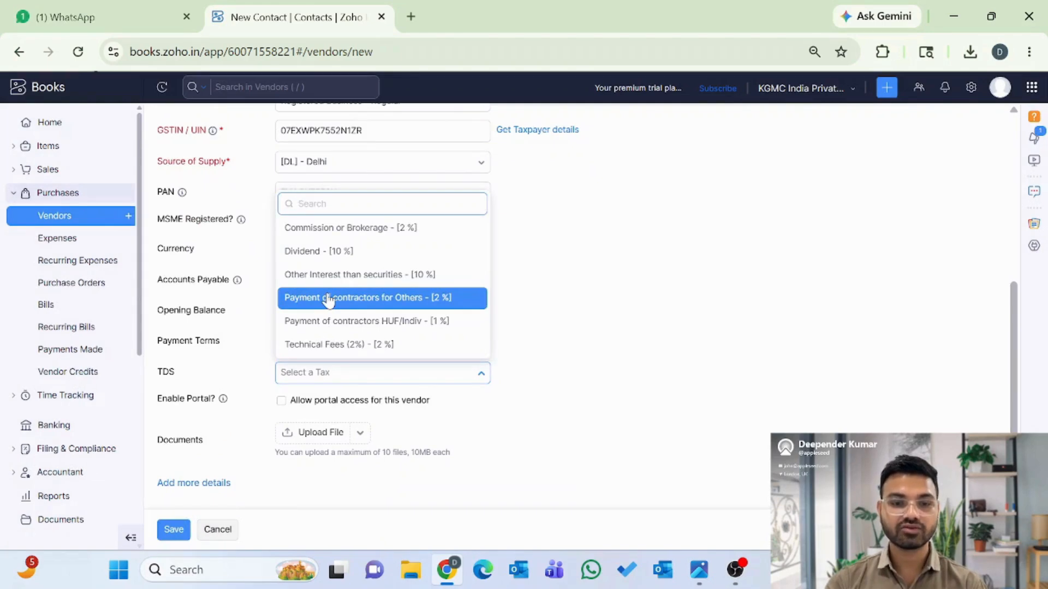
- Leave TDS unselected and allow portal access for this vendor
{"action": "scroll", "coordinate": [328, 300], "scroll_direction": "down", "scroll_amount": 1}
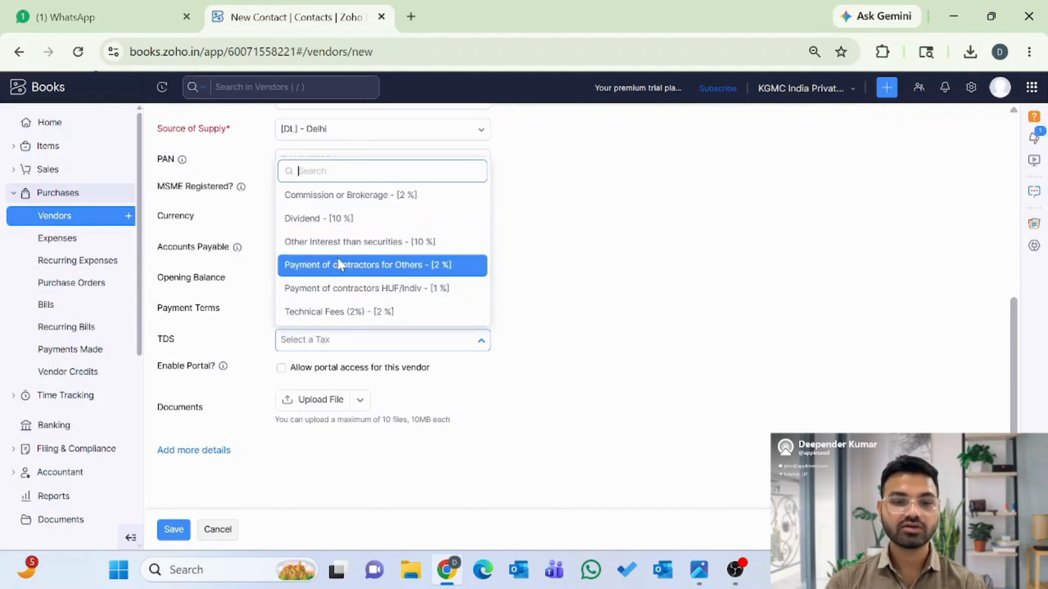
{"action": "left_click", "coordinate": [240, 339]}
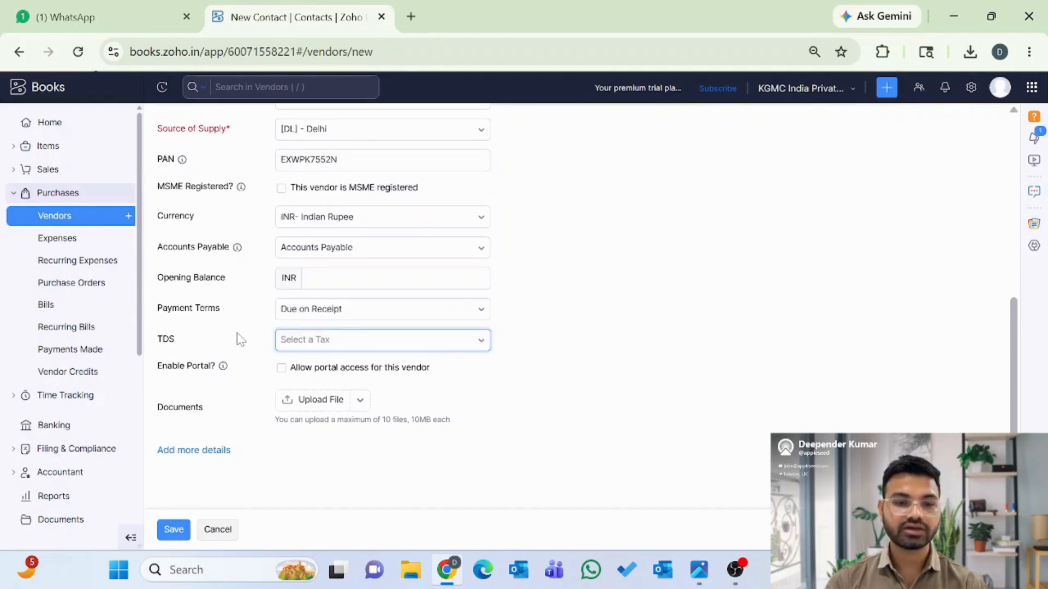
{"action": "scroll", "coordinate": [240, 339], "scroll_direction": "down", "scroll_amount": 1}
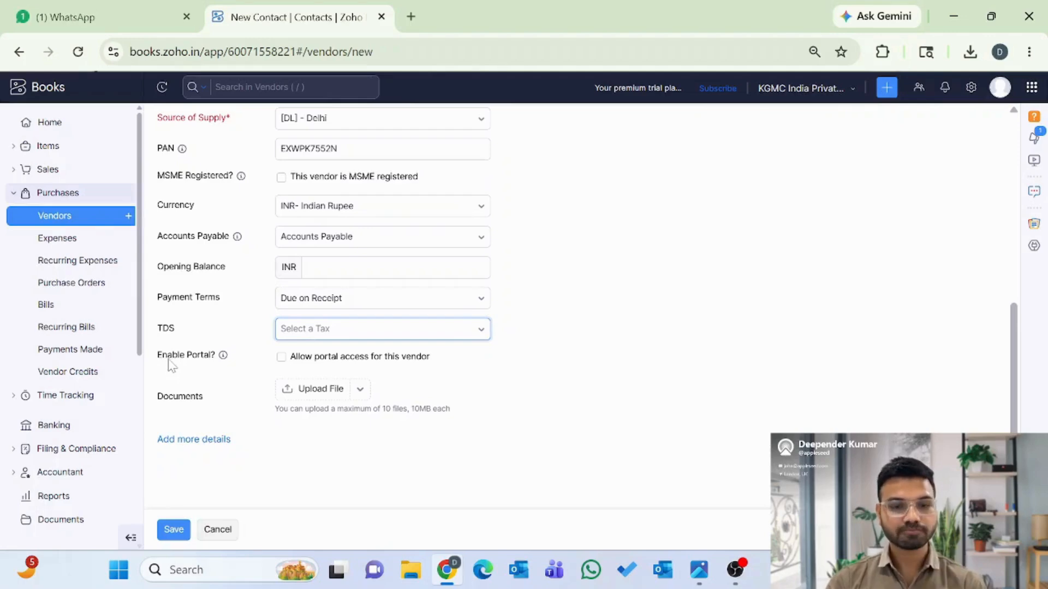
{"action": "mouse_move", "coordinate": [223, 355]}
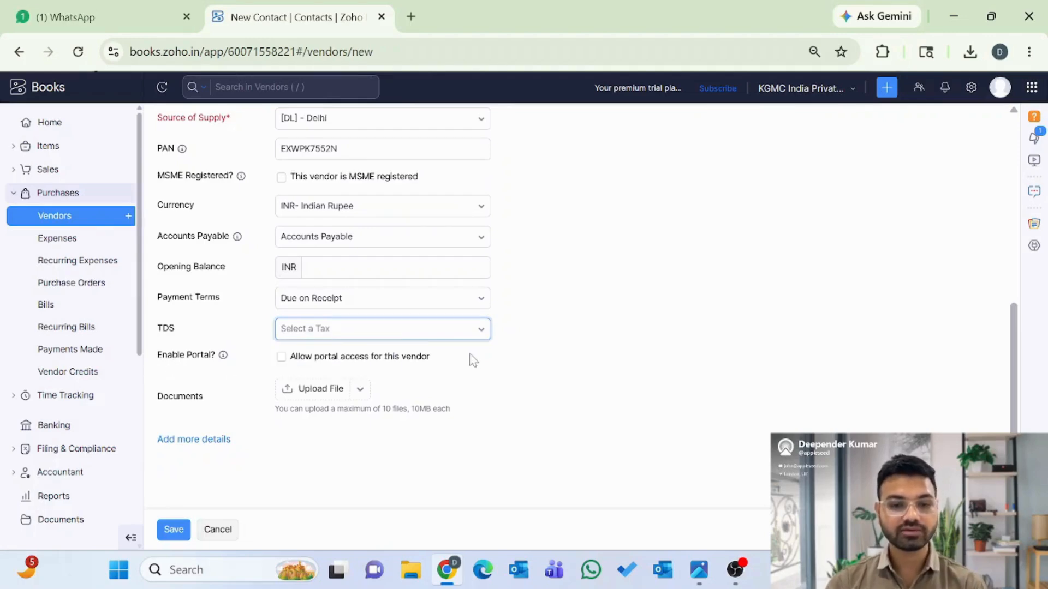
{"action": "left_click", "coordinate": [279, 359]}
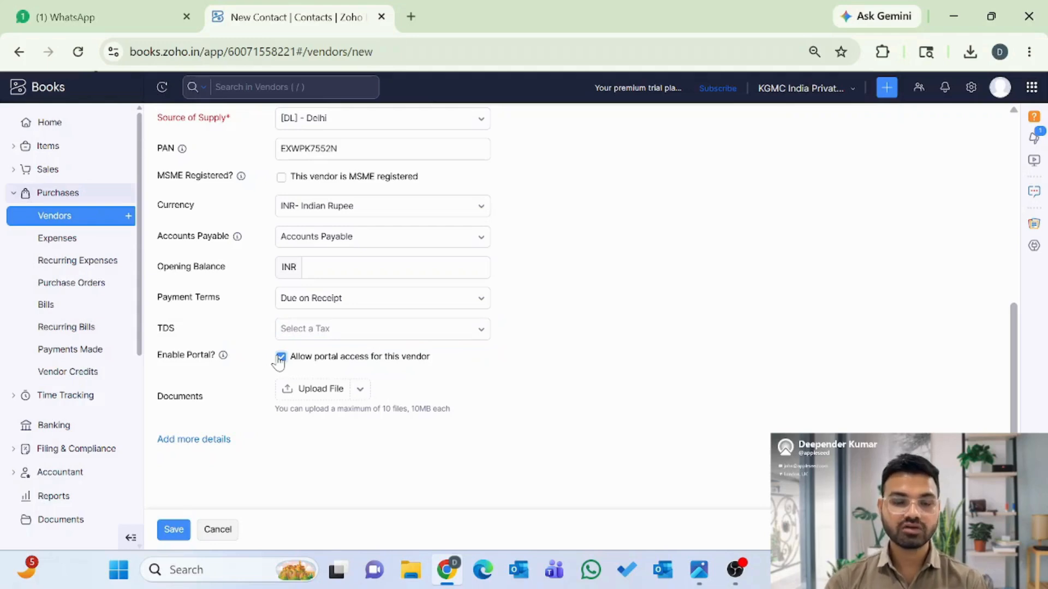
- Reveal extra vendor detail fields like Website URL, Department and social profiles
{"action": "scroll", "coordinate": [262, 298], "scroll_direction": "up", "scroll_amount": 8}
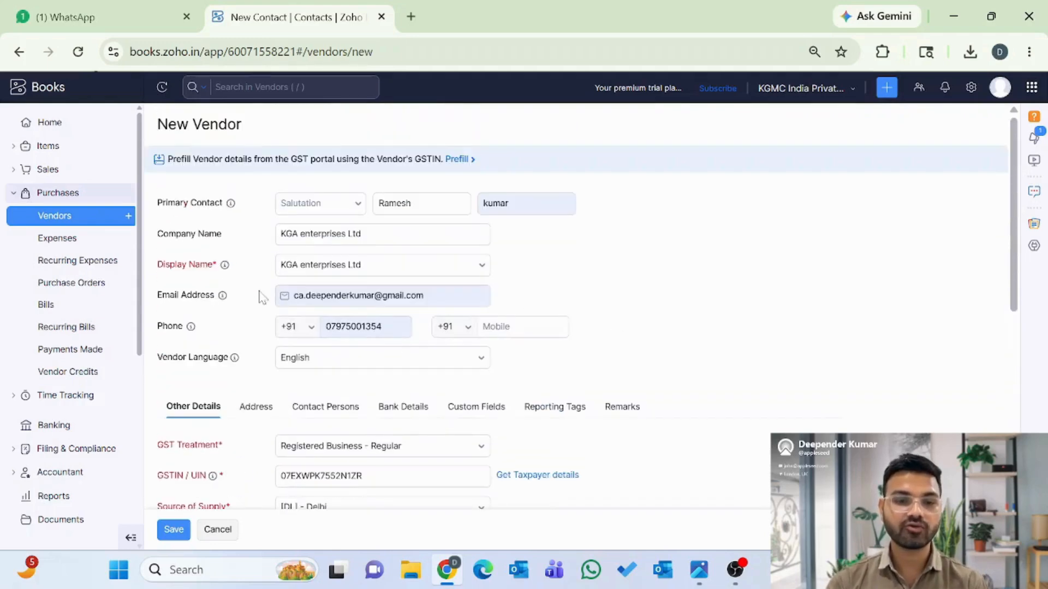
{"action": "scroll", "coordinate": [237, 350], "scroll_direction": "down", "scroll_amount": 4}
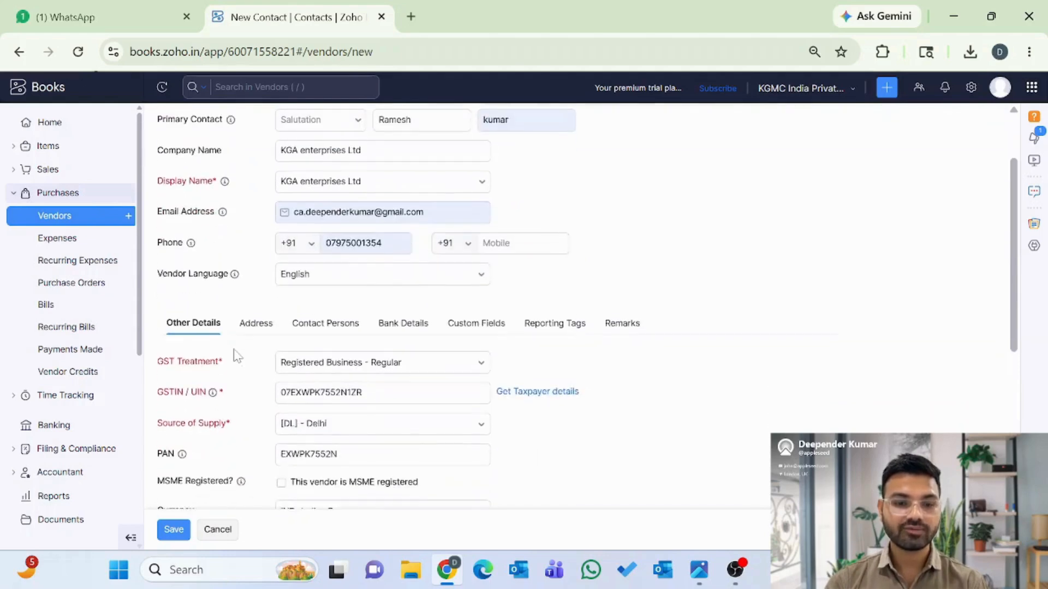
{"action": "scroll", "coordinate": [236, 355], "scroll_direction": "down", "scroll_amount": 3}
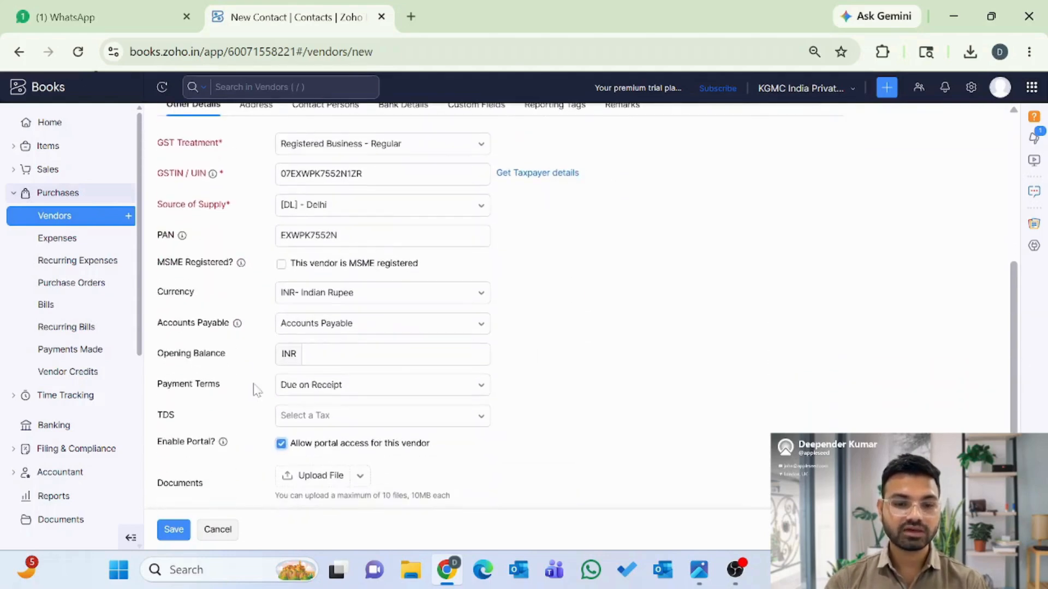
{"action": "scroll", "coordinate": [254, 386], "scroll_direction": "down", "scroll_amount": 2}
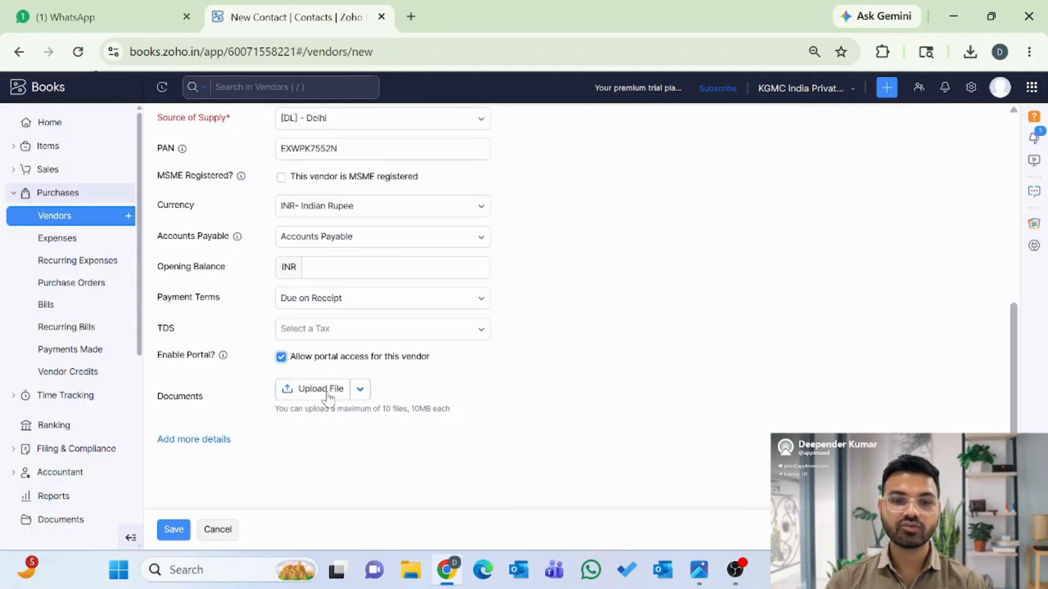
{"action": "left_click", "coordinate": [193, 441]}
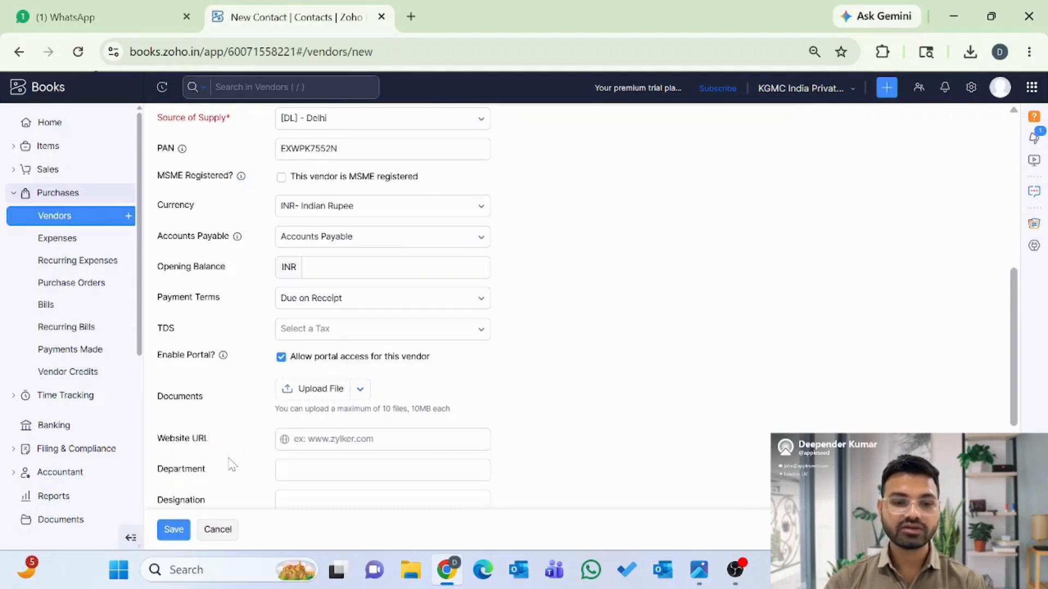
{"action": "scroll", "coordinate": [229, 465], "scroll_direction": "down", "scroll_amount": 3}
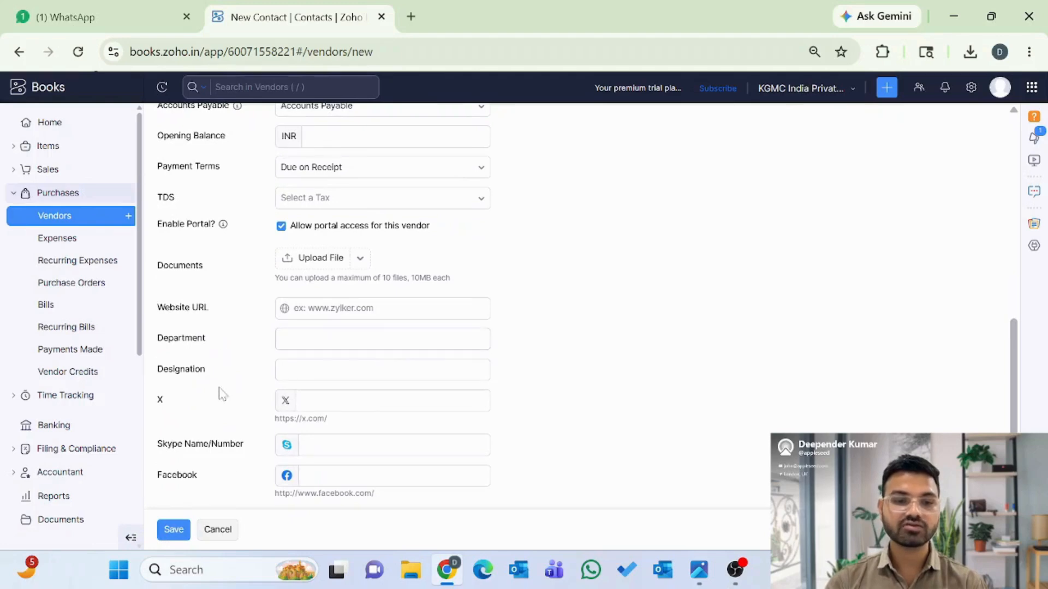
{"action": "scroll", "coordinate": [230, 409], "scroll_direction": "down", "scroll_amount": 1}
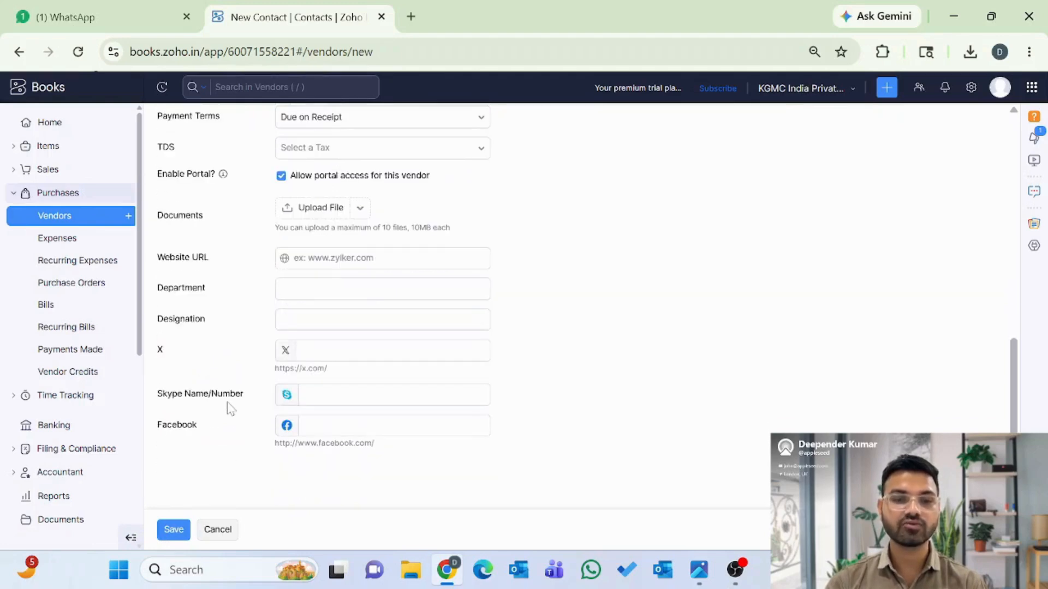
{"action": "scroll", "coordinate": [230, 409], "scroll_direction": "up", "scroll_amount": 10}
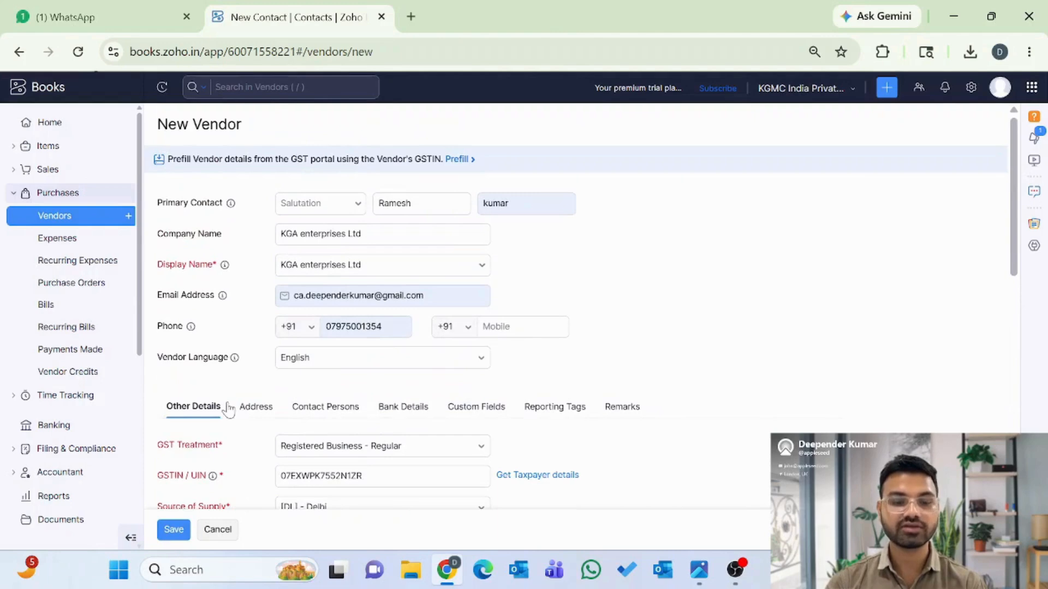
- Review the Billing and Shipping Address fields, then show Contact Persons with its blank row
{"action": "left_click", "coordinate": [263, 413]}
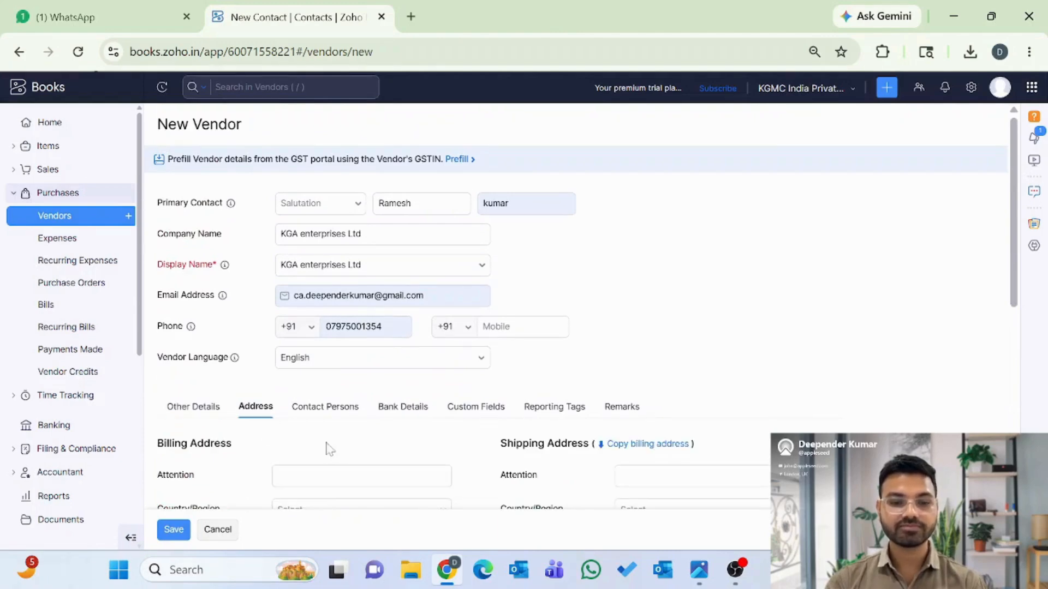
{"action": "scroll", "coordinate": [339, 453], "scroll_direction": "down", "scroll_amount": 1}
{"action": "scroll", "coordinate": [339, 453], "scroll_direction": "down", "scroll_amount": 1}
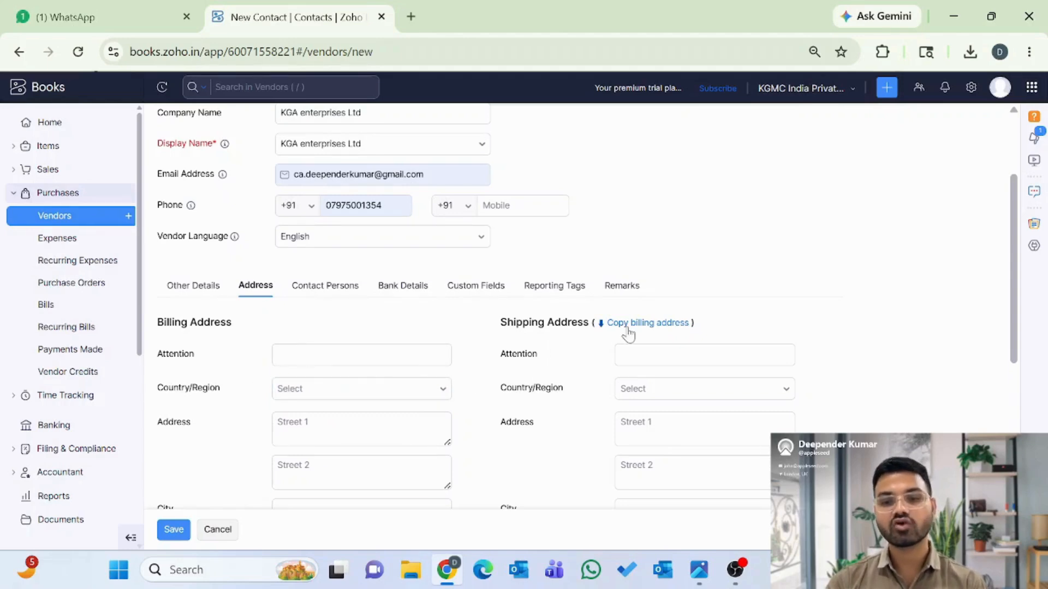
{"action": "scroll", "coordinate": [597, 403], "scroll_direction": "down", "scroll_amount": 4}
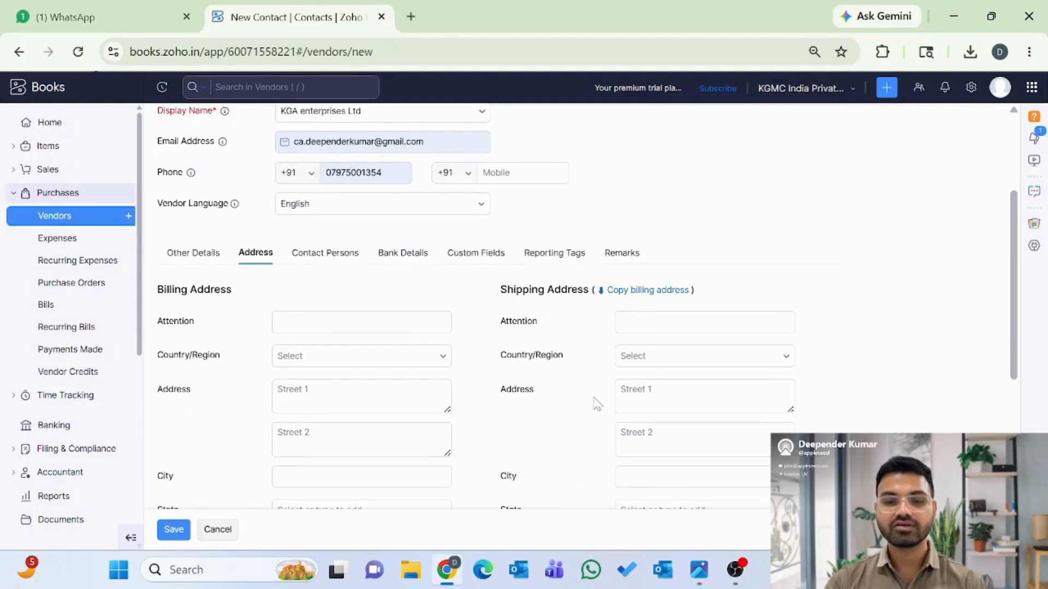
{"action": "scroll", "coordinate": [594, 402], "scroll_direction": "down", "scroll_amount": 2}
{"action": "scroll", "coordinate": [596, 402], "scroll_direction": "up", "scroll_amount": 5}
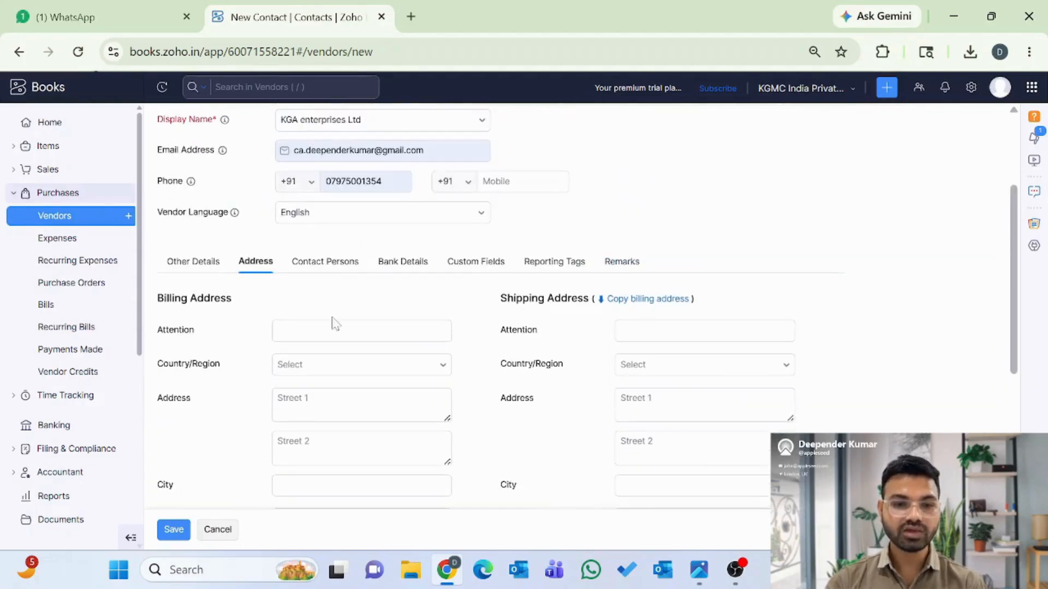
{"action": "left_click", "coordinate": [325, 262]}
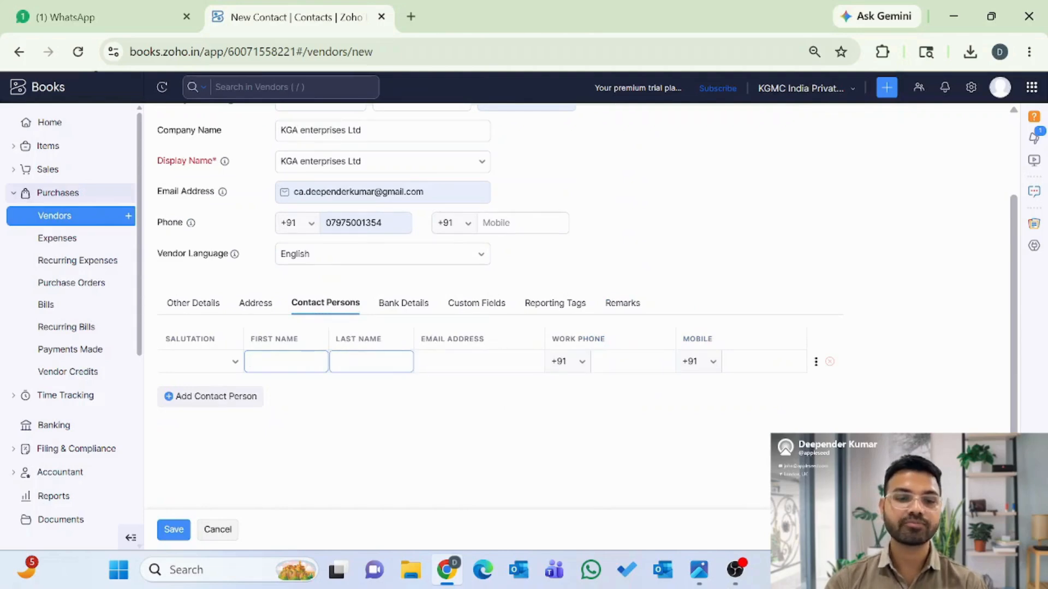
- Add a second blank contact-person row and show the vendor's Bank Details section
{"action": "left_click", "coordinate": [205, 404]}
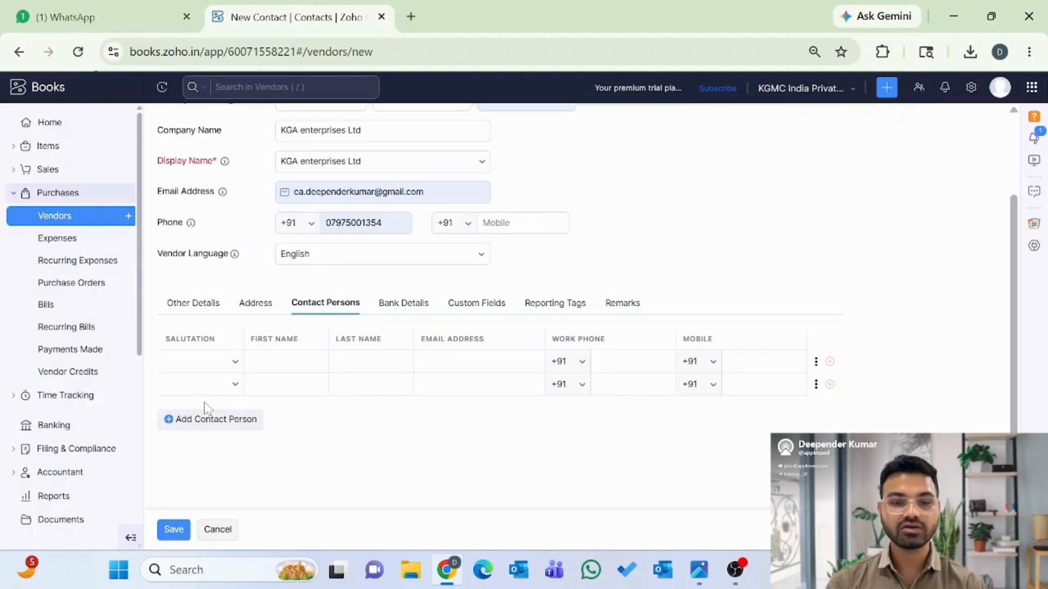
{"action": "left_click", "coordinate": [404, 304]}
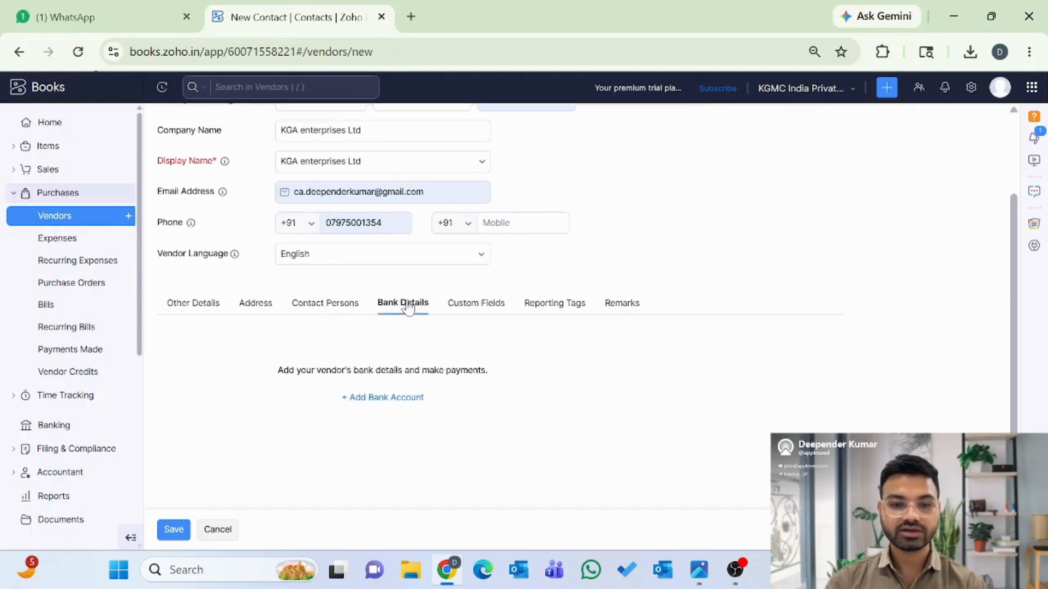
- Start a blank bank account entry at Account Holder Name, then view the empty Custom Fields section
{"action": "left_click", "coordinate": [387, 402]}
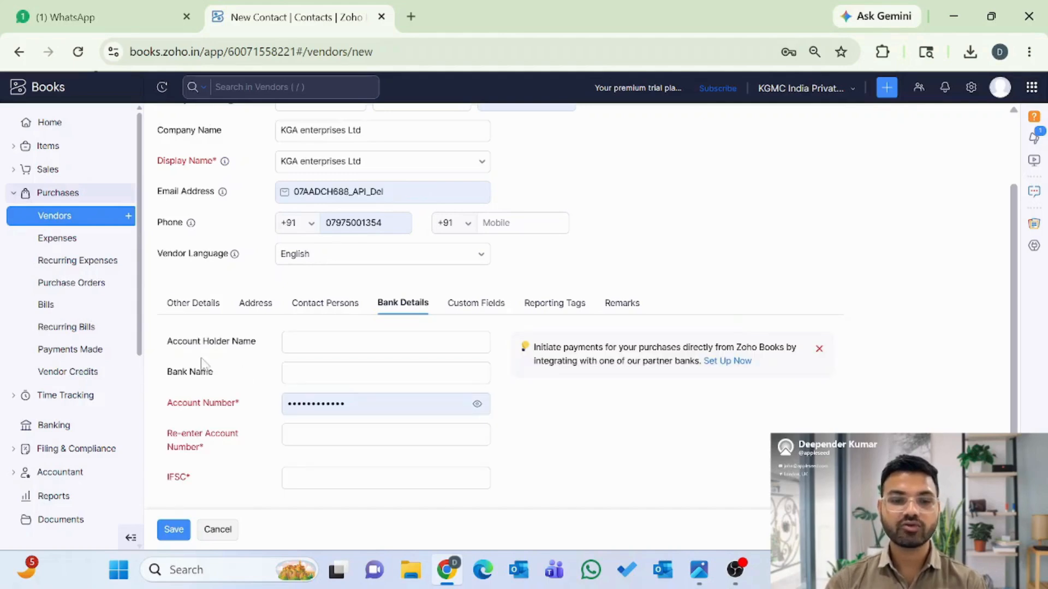
{"action": "left_click", "coordinate": [322, 343]}
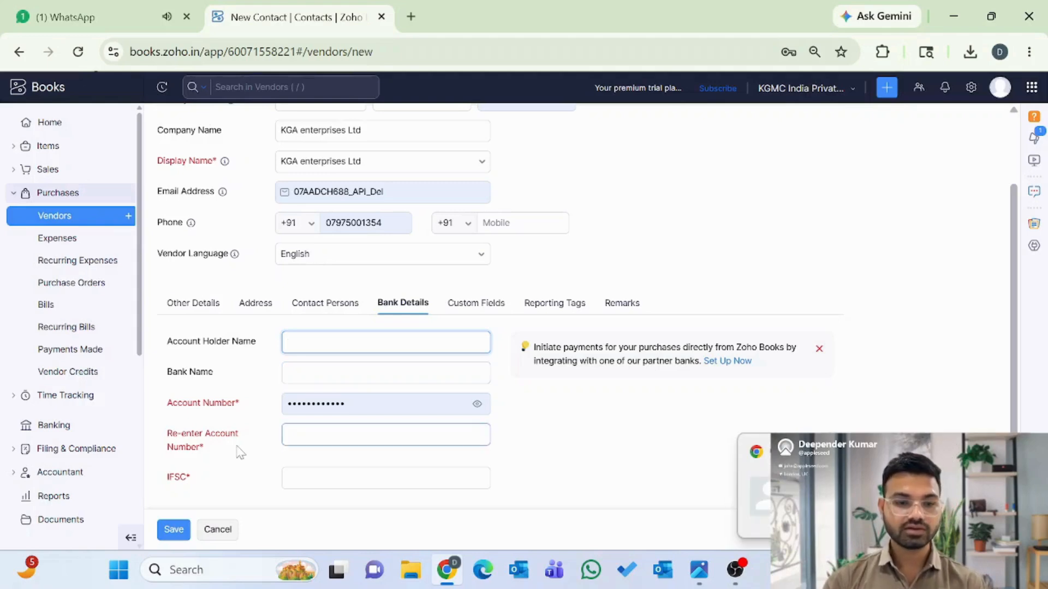
{"action": "scroll", "coordinate": [256, 450], "scroll_direction": "down", "scroll_amount": 1}
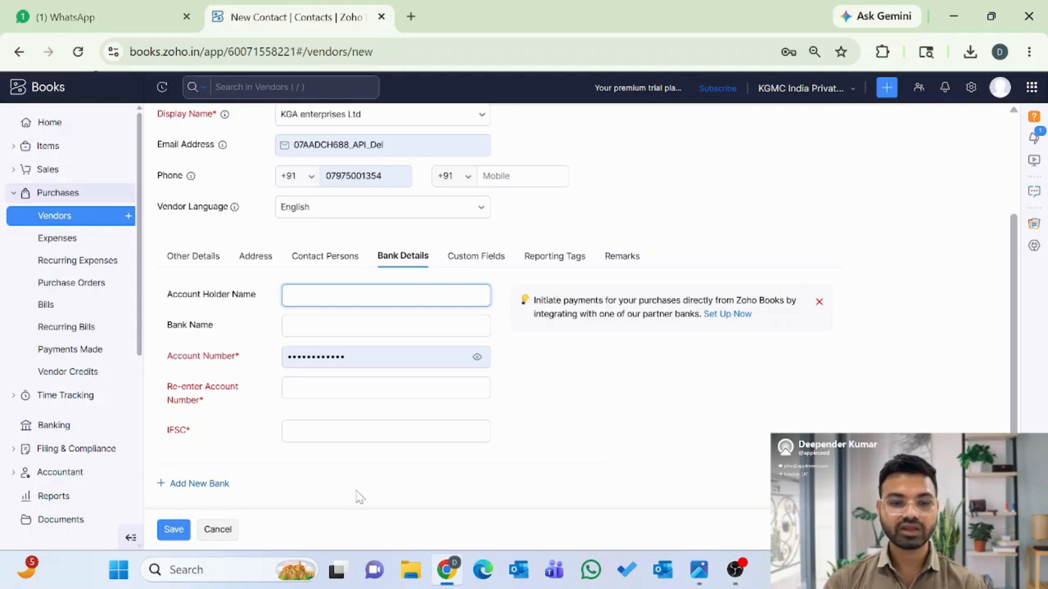
{"action": "scroll", "coordinate": [361, 498], "scroll_direction": "up", "scroll_amount": 1}
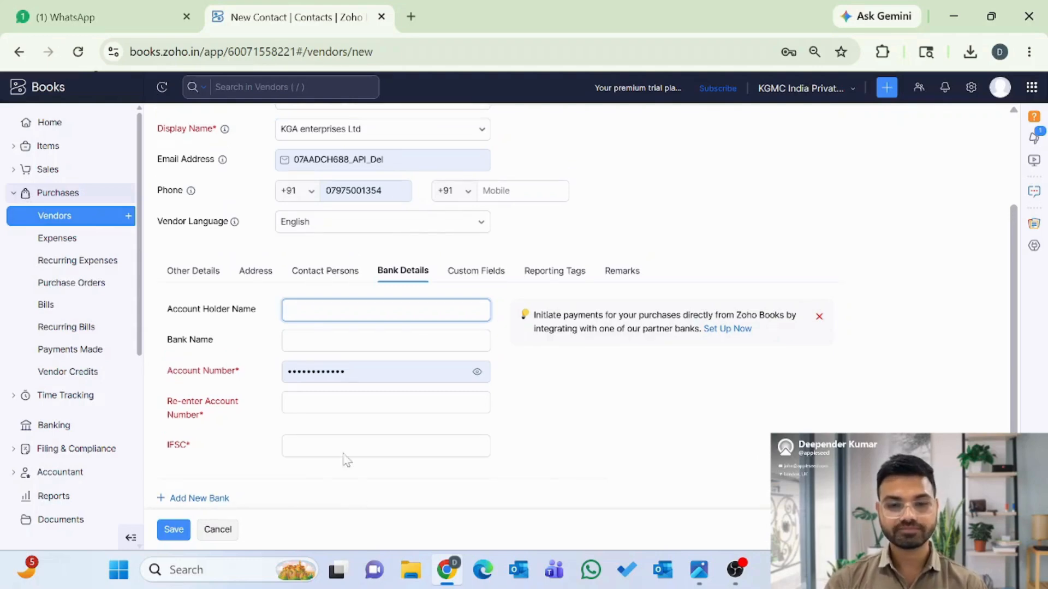
{"action": "left_click", "coordinate": [479, 276]}
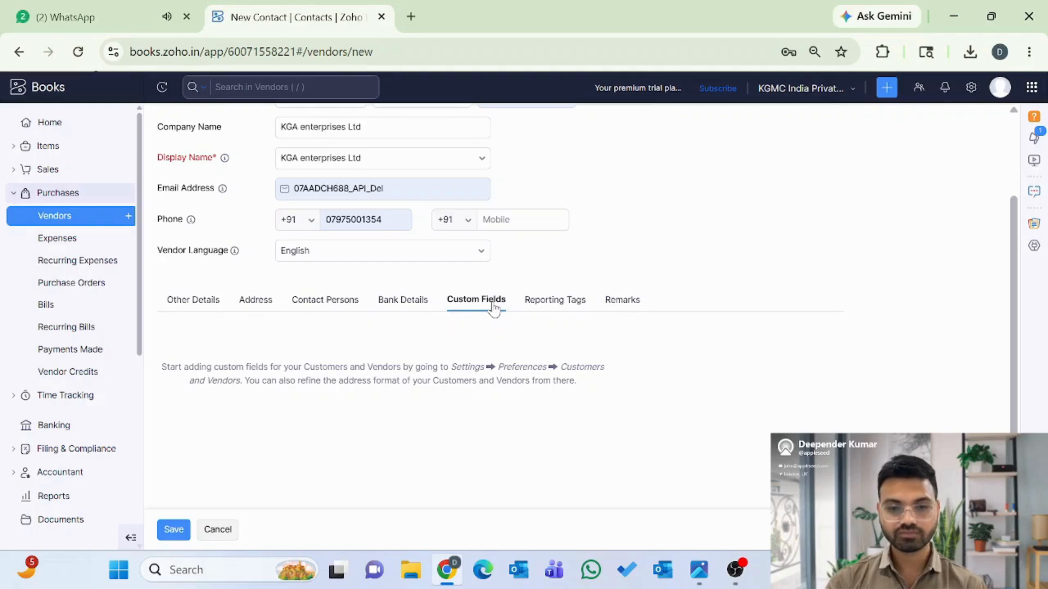
- Look through the vendor's Reporting Tags, then show the empty Remarks (For Internal Use) box
{"action": "left_click", "coordinate": [562, 307]}
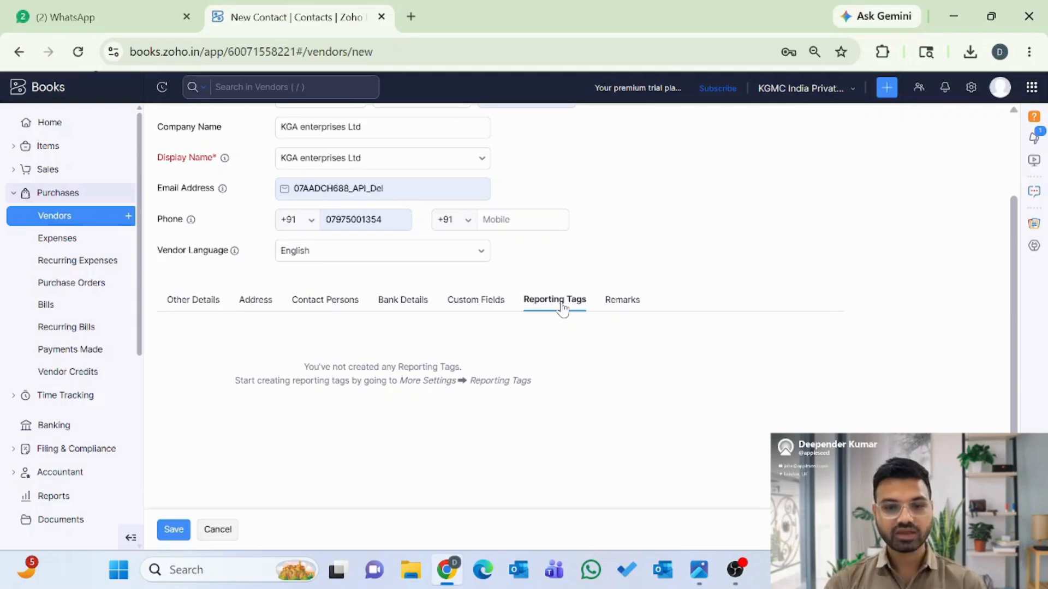
{"action": "left_click", "coordinate": [625, 304]}
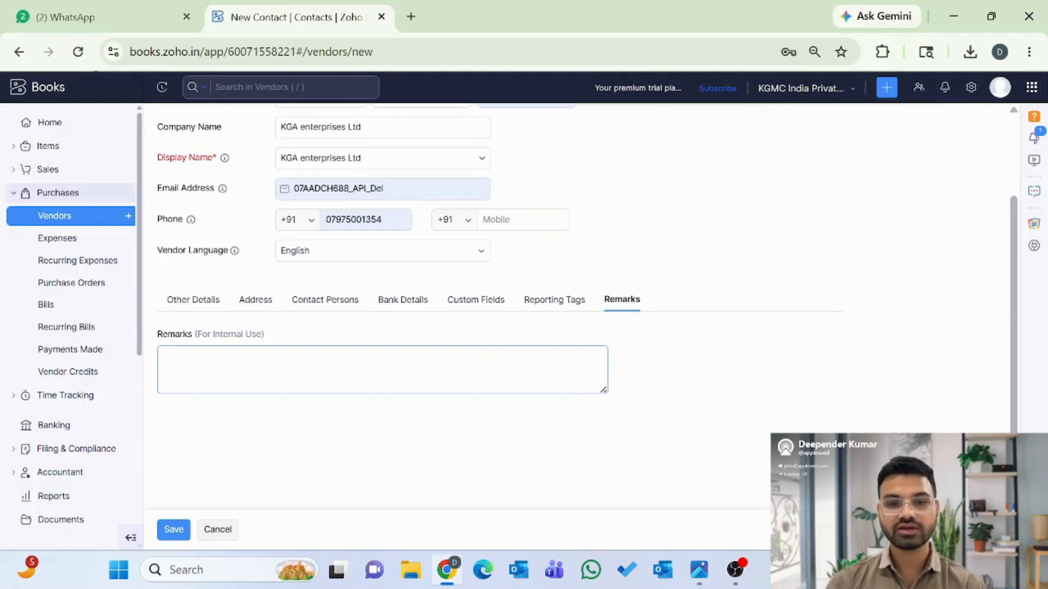
{"action": "scroll", "coordinate": [435, 182], "scroll_direction": "up", "scroll_amount": 2}
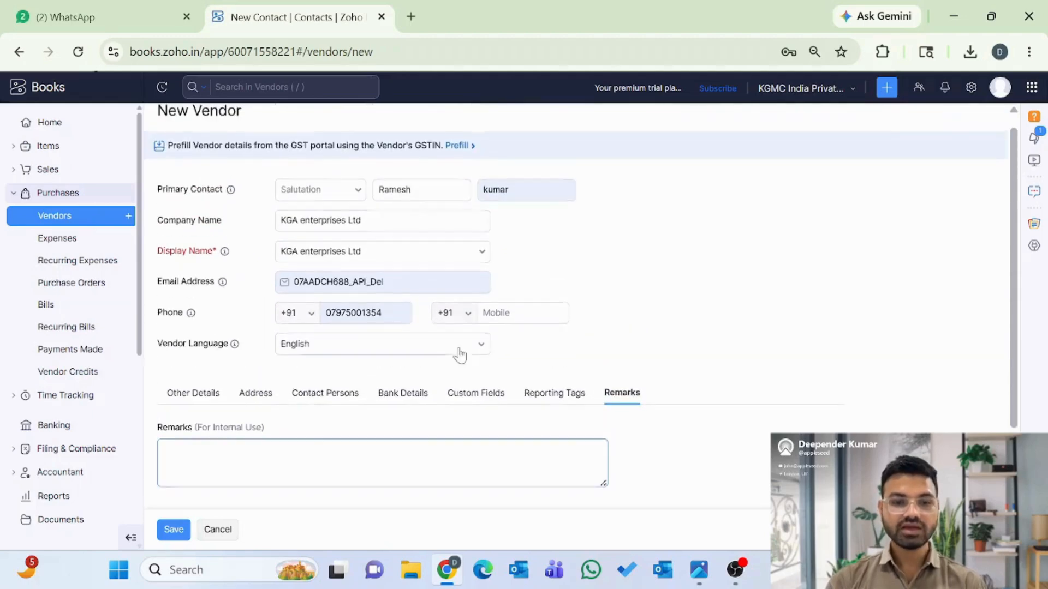
- In a new Chrome tab, sign in with a different Google account
{"action": "left_click", "coordinate": [411, 17]}
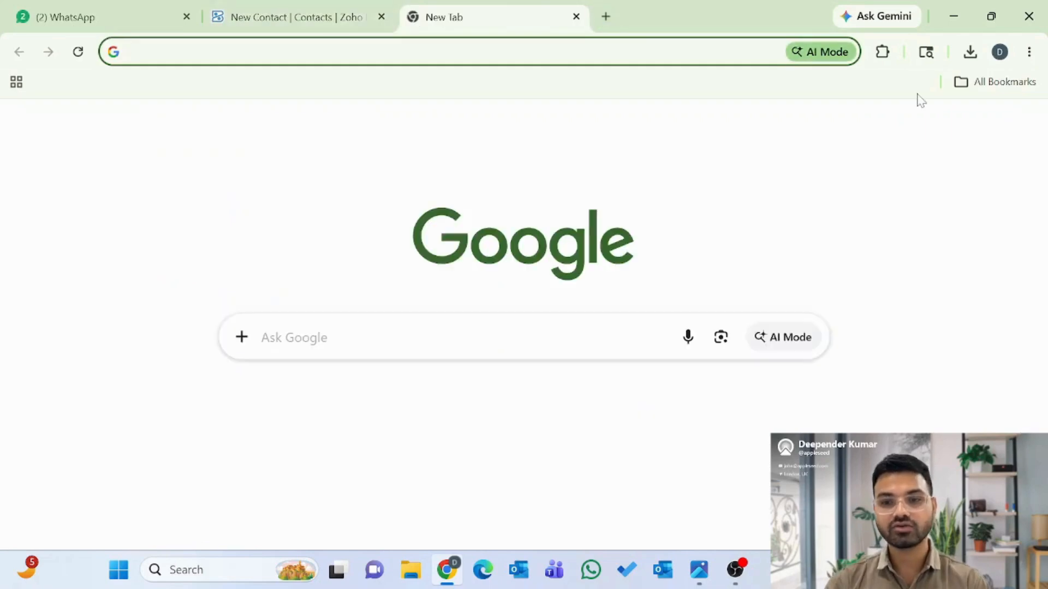
{"action": "left_click", "coordinate": [1018, 129]}
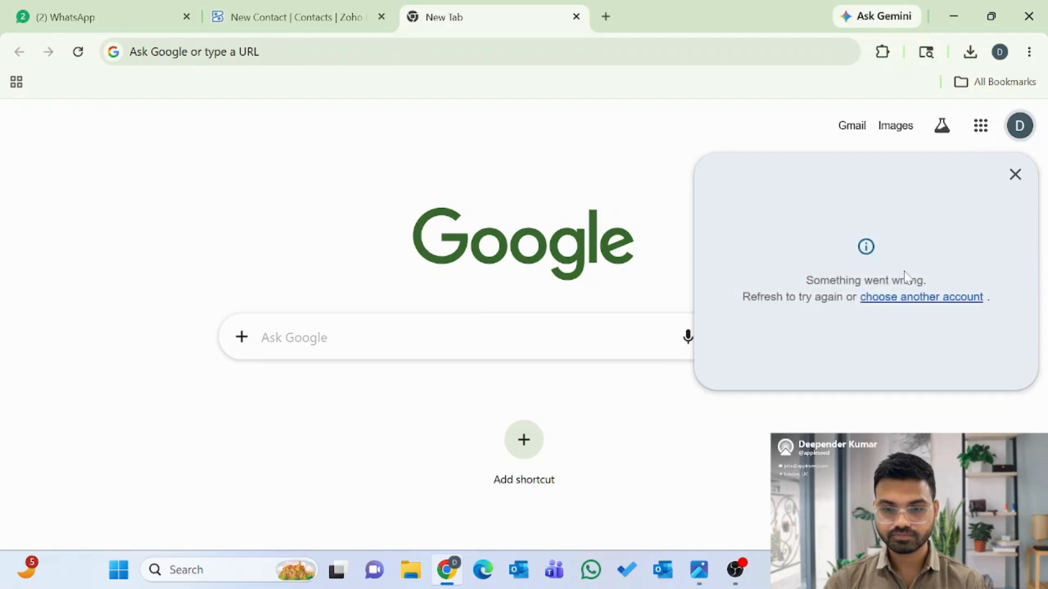
{"action": "left_click", "coordinate": [899, 299]}
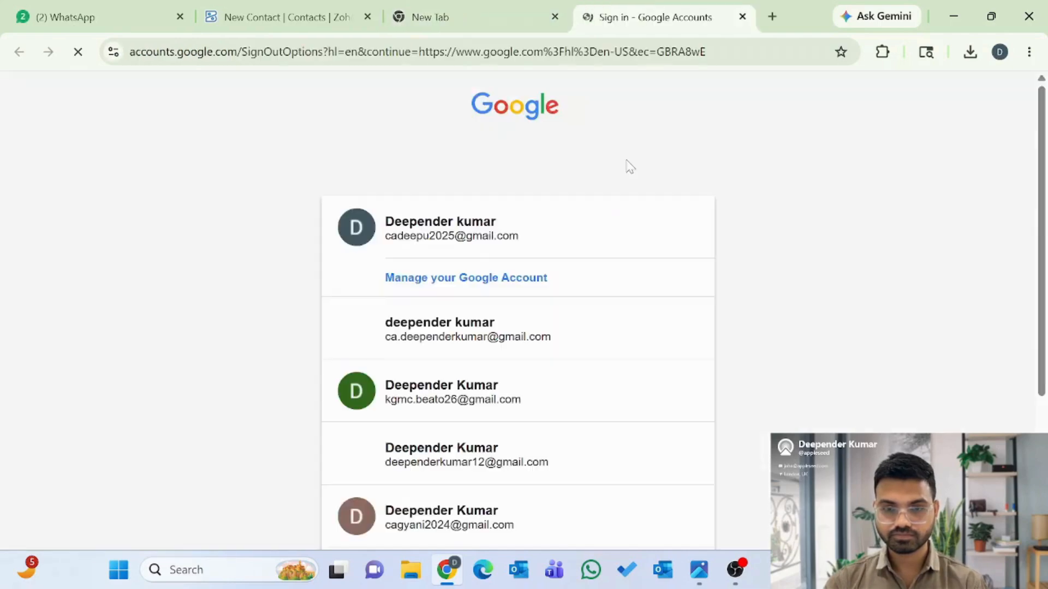
{"action": "left_click", "coordinate": [440, 344]}
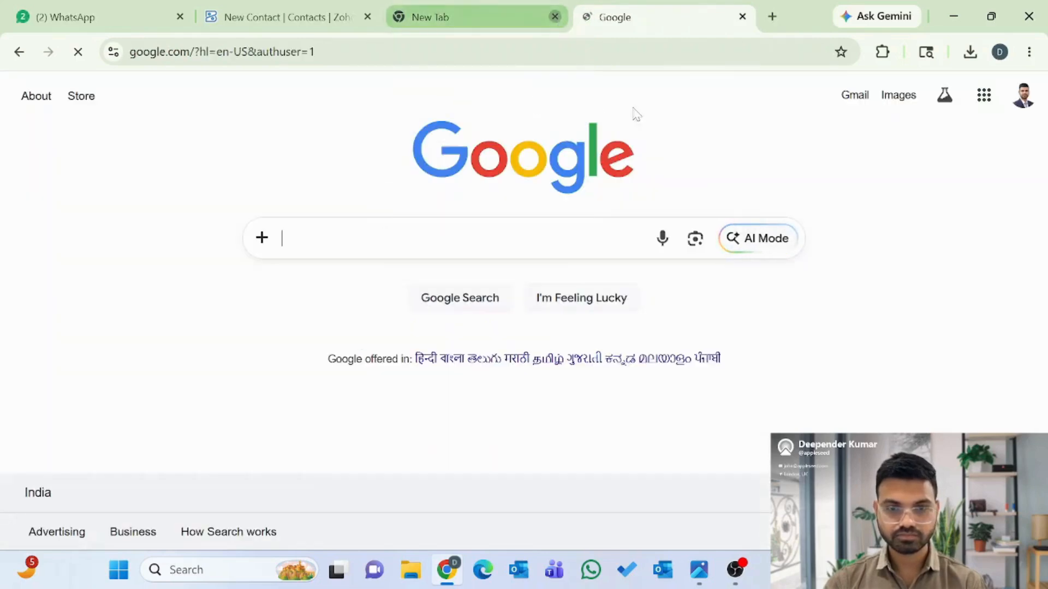
- Open Gmail from the Google apps grid, then go back to the Zoho Books New Vendor form
{"action": "left_click", "coordinate": [983, 95]}
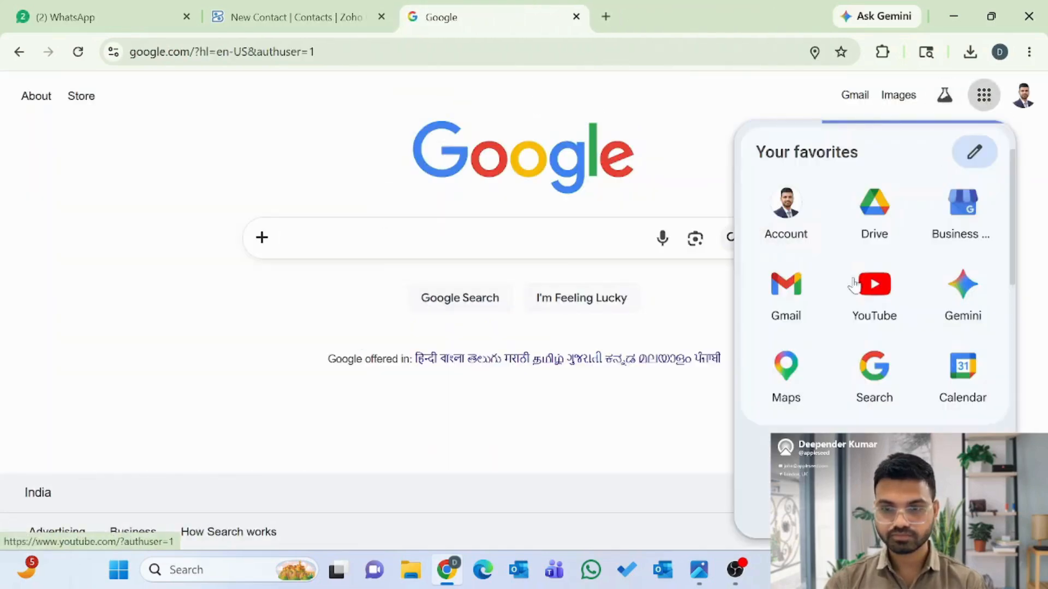
{"action": "left_click", "coordinate": [792, 311]}
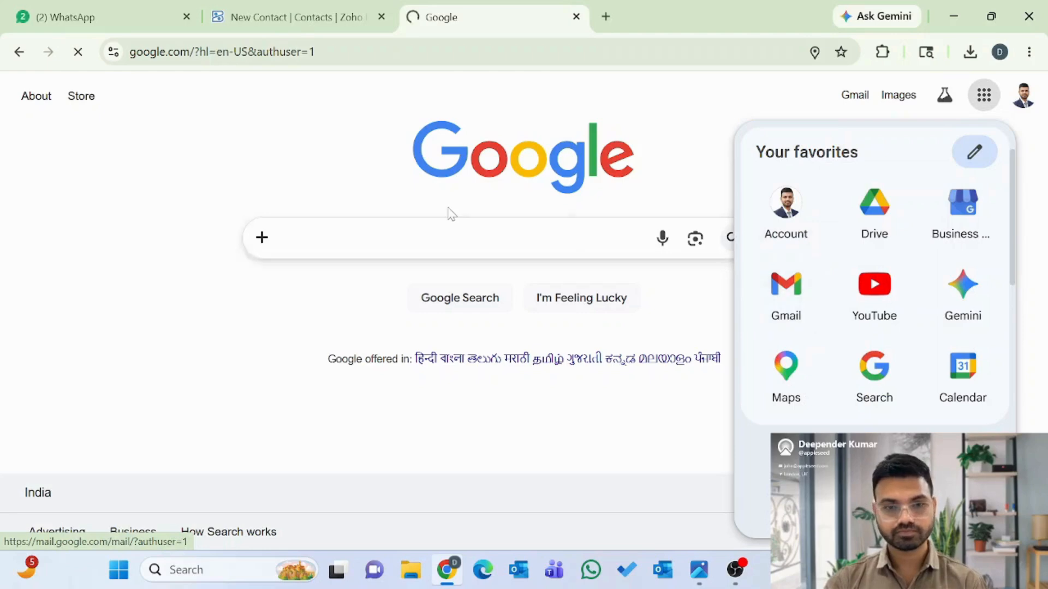
{"action": "left_click", "coordinate": [310, 21]}
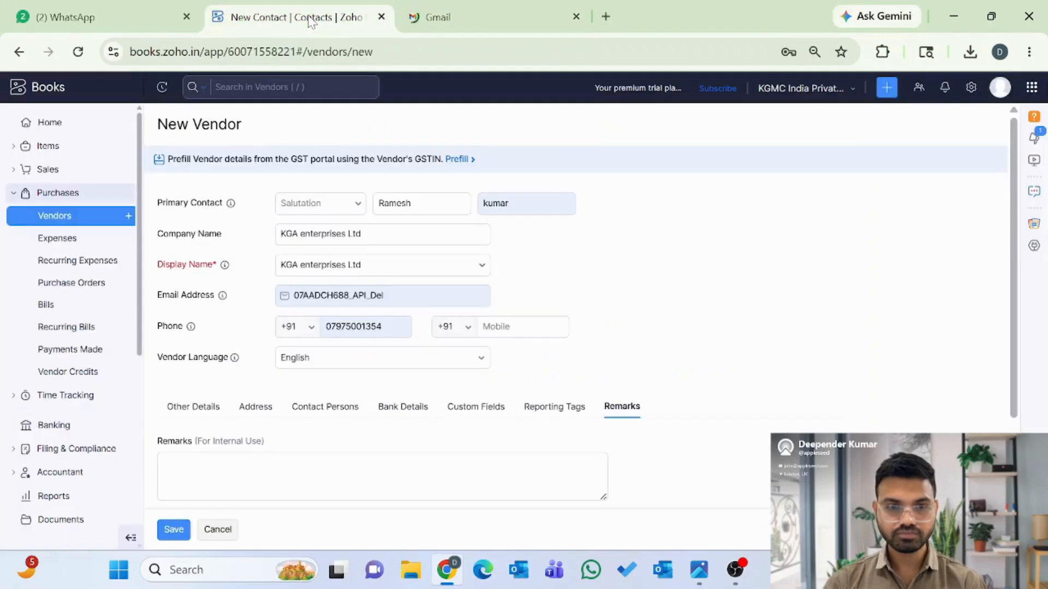
- Expand the vendor's GST and other details and try saving the new vendor
{"action": "scroll", "coordinate": [371, 446], "scroll_direction": "down", "scroll_amount": 2}
{"action": "scroll", "coordinate": [372, 446], "scroll_direction": "up", "scroll_amount": 3}
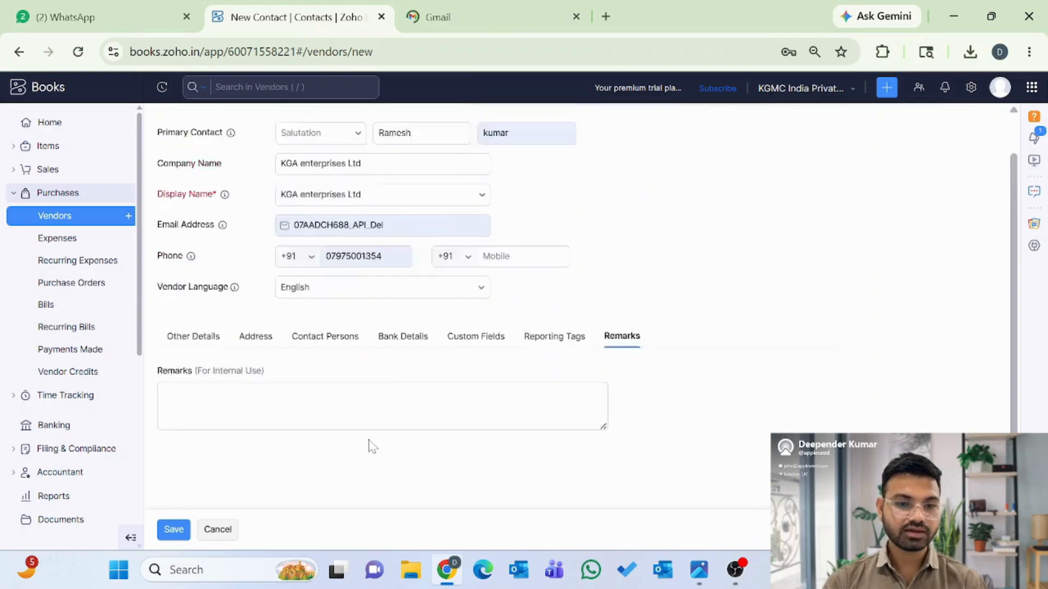
{"action": "left_click", "coordinate": [202, 411]}
{"action": "scroll", "coordinate": [202, 411], "scroll_direction": "down", "scroll_amount": 8}
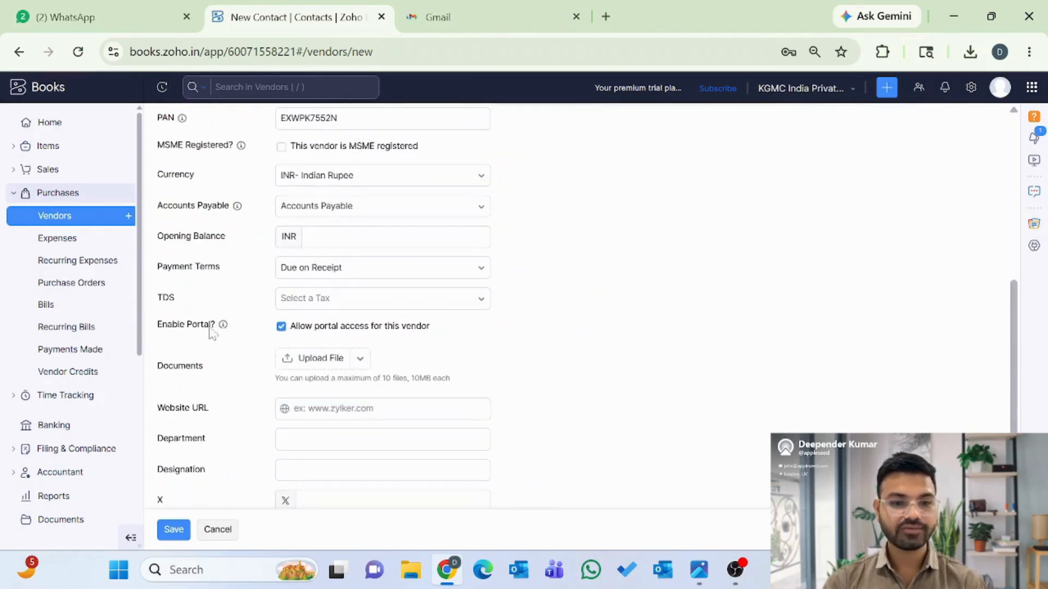
{"action": "scroll", "coordinate": [240, 382], "scroll_direction": "down", "scroll_amount": 3}
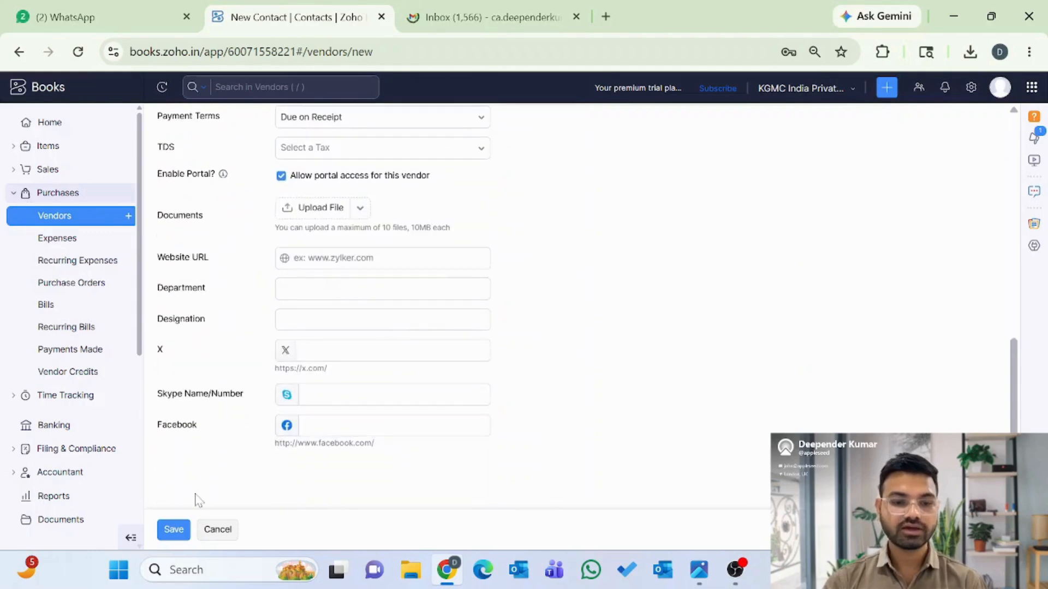
{"action": "left_click", "coordinate": [173, 530]}
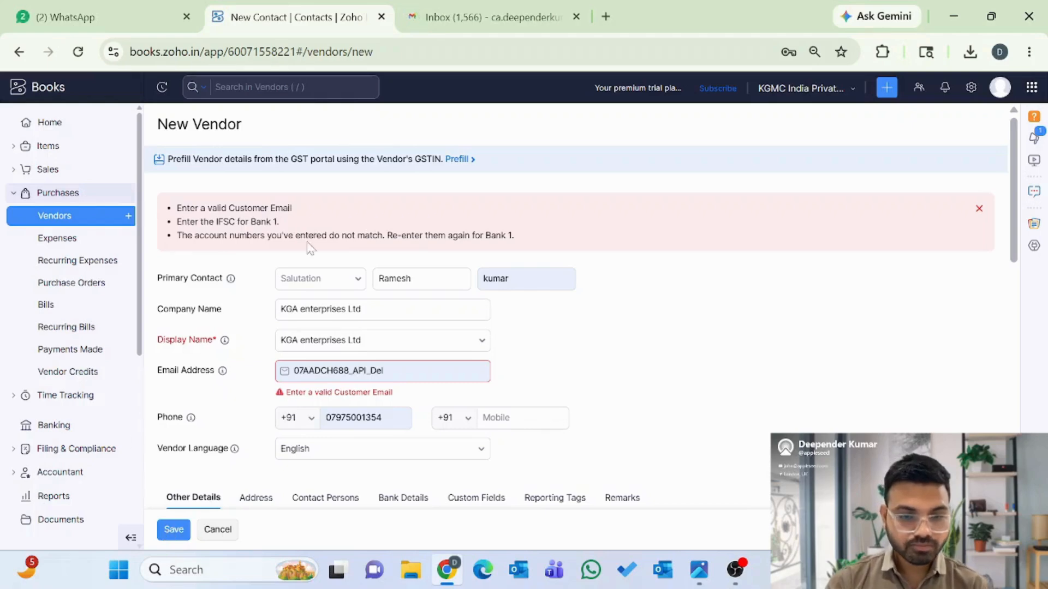
- Replace the rejected Email Address with the vendor's e-mail from Chrome's autofill suggestion
{"action": "left_click", "coordinate": [393, 371]}
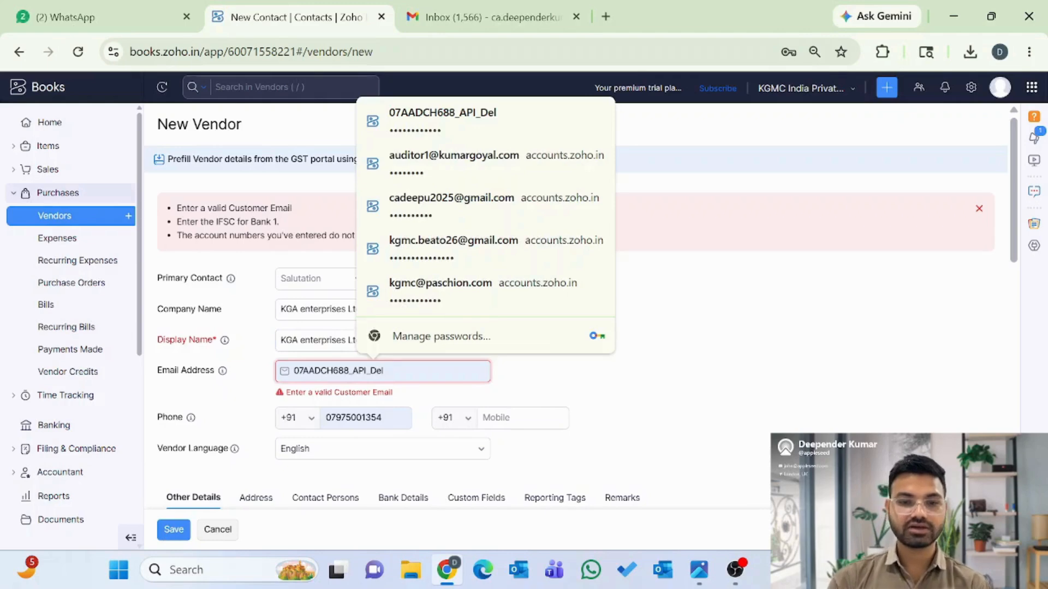
{"action": "key", "text": "BackSpace"}
{"action": "key", "text": "BackSpace"}
{"action": "key", "text": "BackSpace"}
{"action": "key", "text": "BackSpace"}
{"action": "key", "text": "BackSpace"}
{"action": "key", "text": "BackSpace"}
{"action": "key", "text": "BackSpace"}
{"action": "key", "text": "BackSpace"}
{"action": "key", "text": "BackSpace"}
{"action": "key", "text": "BackSpace"}
{"action": "key", "text": "BackSpace"}
{"action": "key", "text": "BackSpace"}
{"action": "key", "text": "BackSpace"}
{"action": "key", "text": "BackSpace"}
{"action": "key", "text": "BackSpace"}
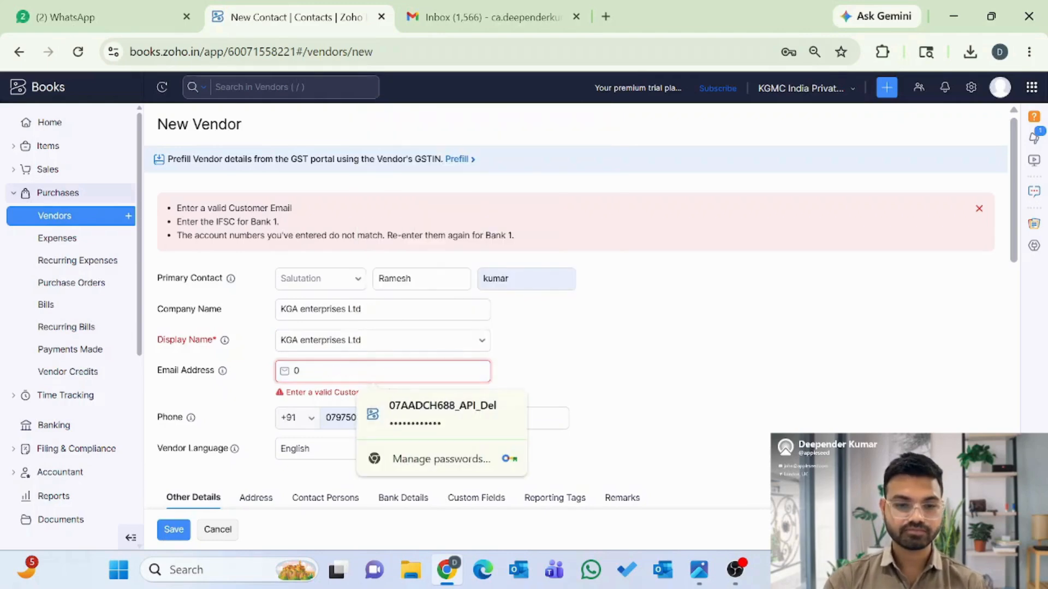
{"action": "key", "text": "BackSpace"}
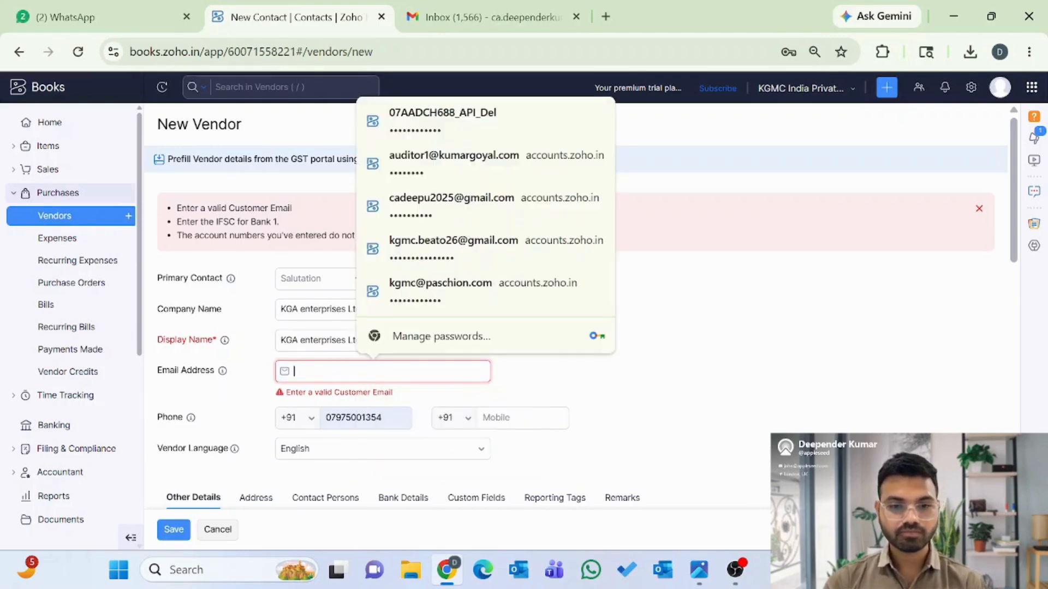
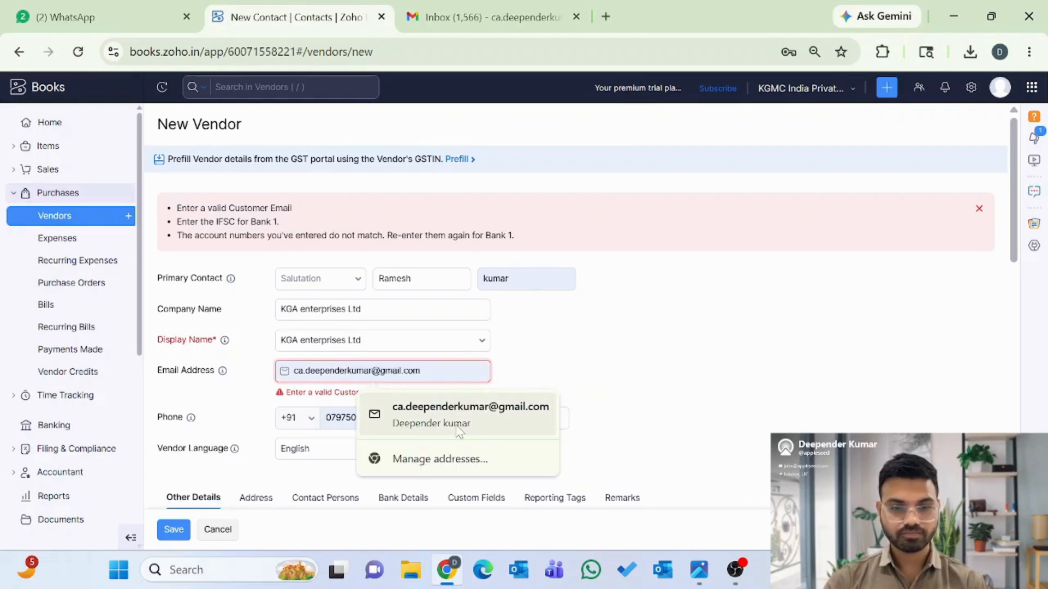
{"action": "left_click", "coordinate": [459, 428]}
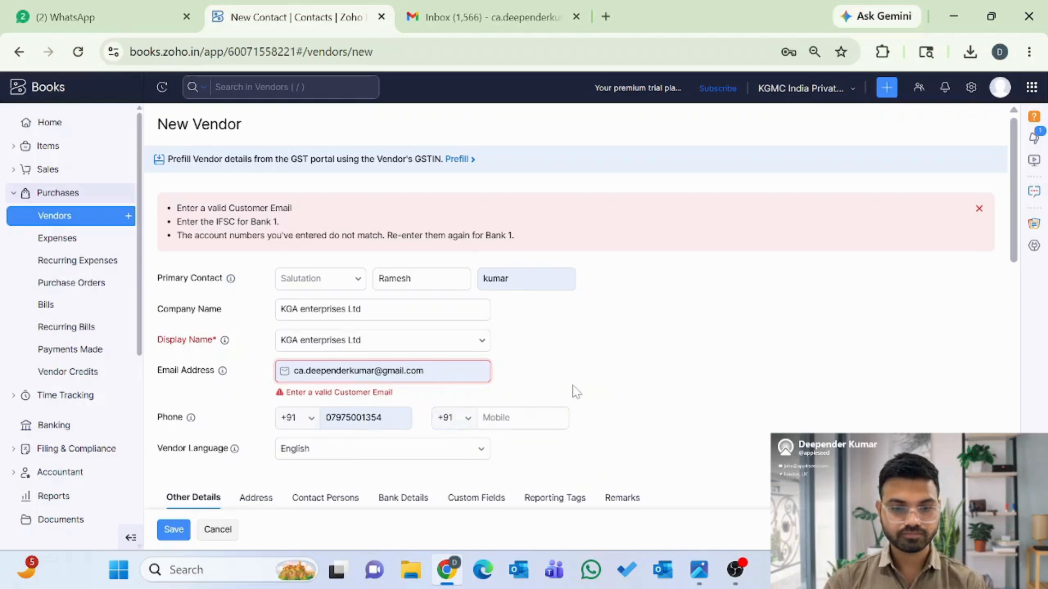
{"action": "scroll", "coordinate": [574, 391], "scroll_direction": "down", "scroll_amount": 2}
- Retry saving the vendor with the corrected e-mail address
{"action": "left_click", "coordinate": [174, 531]}
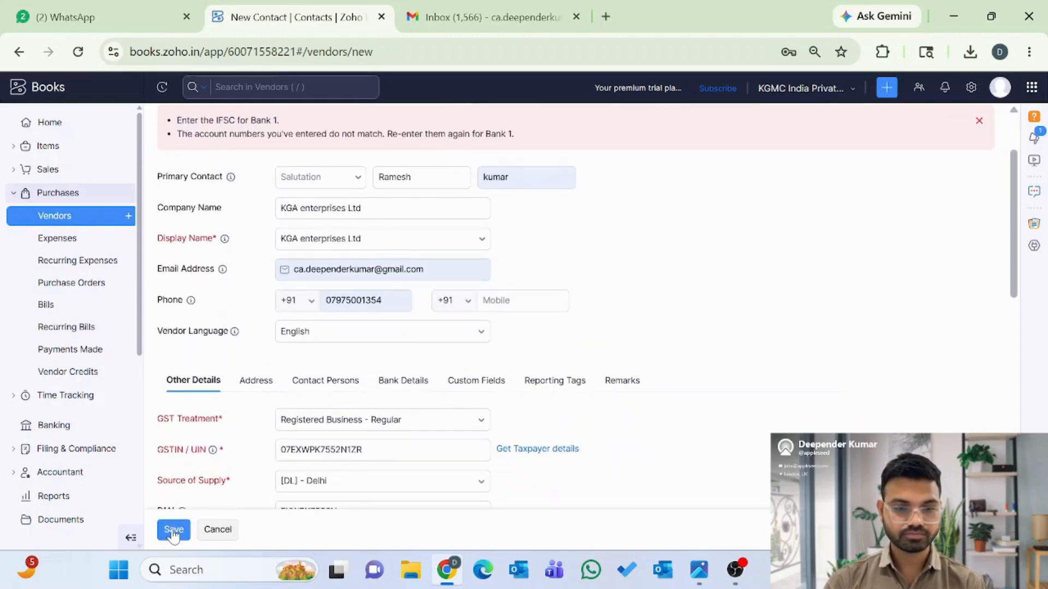
{"action": "scroll", "coordinate": [262, 444], "scroll_direction": "up", "scroll_amount": 2}
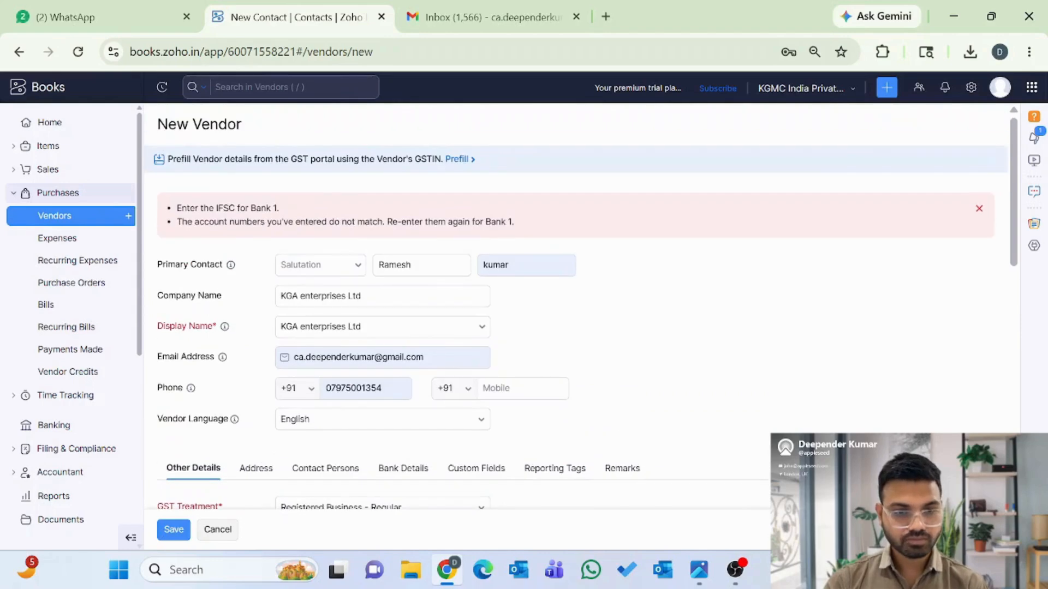
{"action": "scroll", "coordinate": [398, 355], "scroll_direction": "down", "scroll_amount": 2}
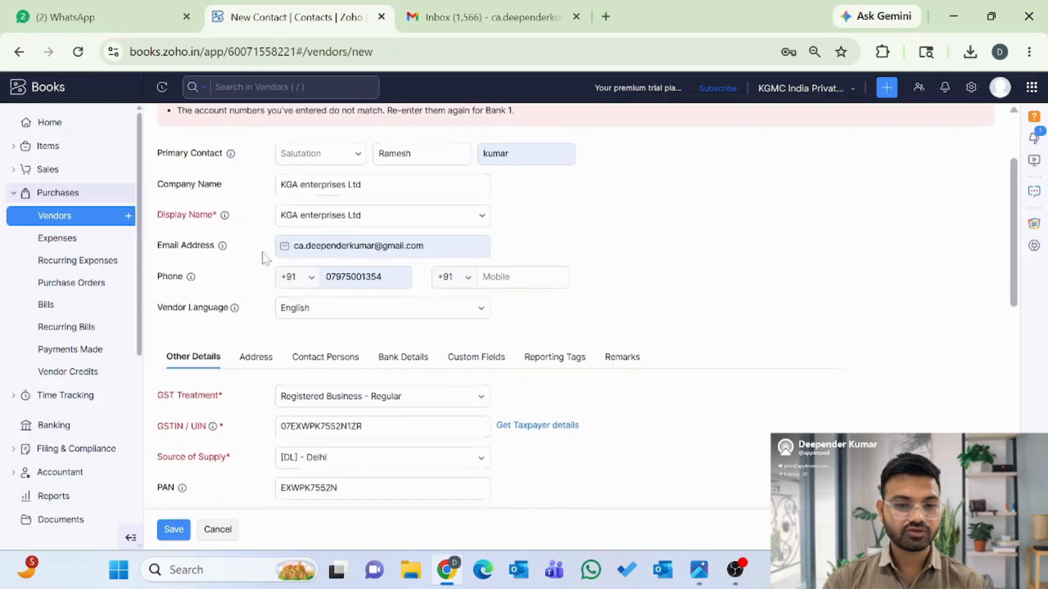
- Delete the prefilled Bank 1 account number and save KGA enterprises Ltd
{"action": "left_click", "coordinate": [402, 355]}
{"action": "scroll", "coordinate": [382, 419], "scroll_direction": "down", "scroll_amount": 1}
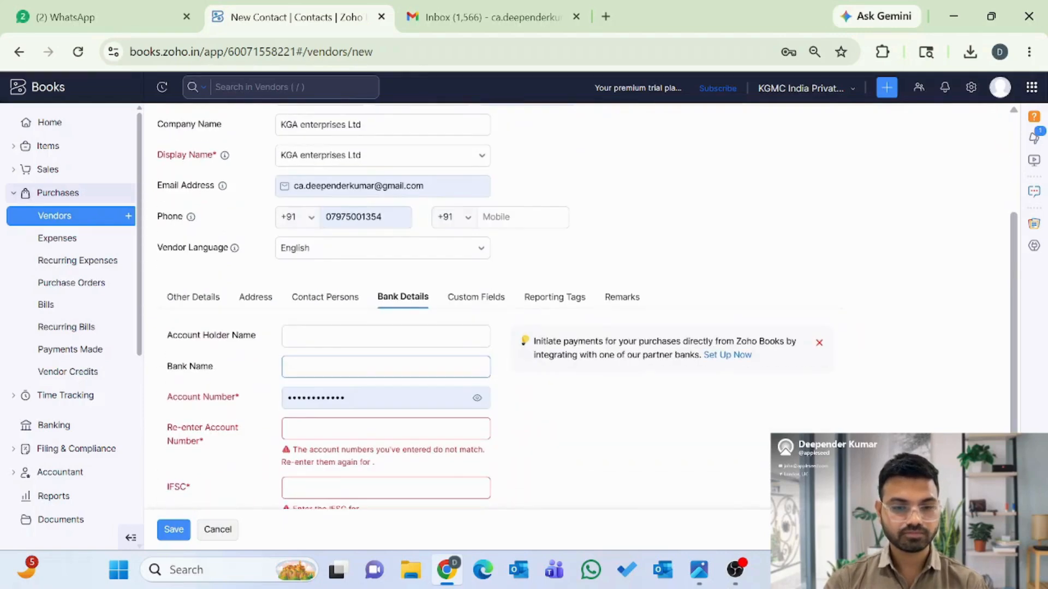
{"action": "left_click", "coordinate": [346, 398]}
{"action": "key", "text": "BackSpace"}
{"action": "key", "text": "BackSpace"}
{"action": "key", "text": "BackSpace"}
{"action": "key", "text": "BackSpace"}
{"action": "key", "text": "BackSpace"}
{"action": "key", "text": "BackSpace"}
{"action": "key", "text": "BackSpace"}
{"action": "key", "text": "BackSpace"}
{"action": "key", "text": "BackSpace"}
{"action": "key", "text": "BackSpace"}
{"action": "key", "text": "BackSpace"}
{"action": "key", "text": "BackSpace"}
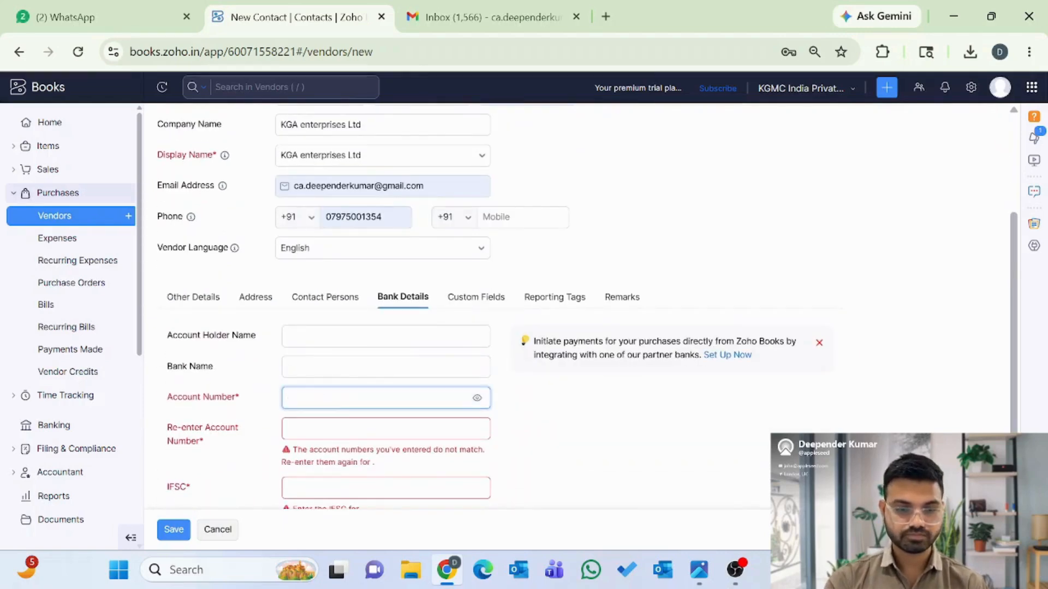
{"action": "scroll", "coordinate": [373, 428], "scroll_direction": "down", "scroll_amount": 2}
{"action": "scroll", "coordinate": [372, 428], "scroll_direction": "up", "scroll_amount": 2}
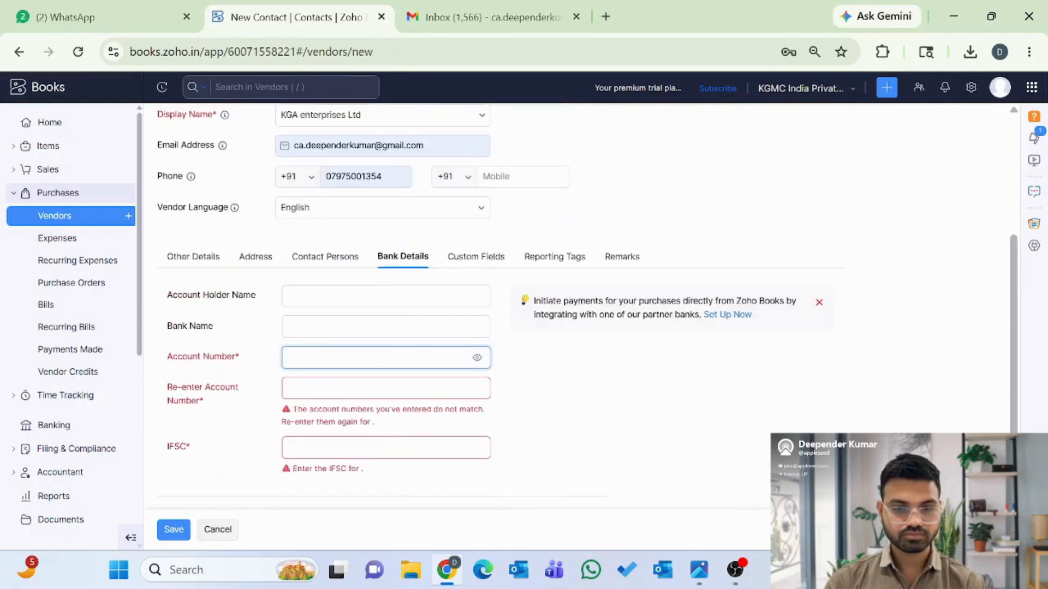
{"action": "scroll", "coordinate": [373, 431], "scroll_direction": "up", "scroll_amount": 1}
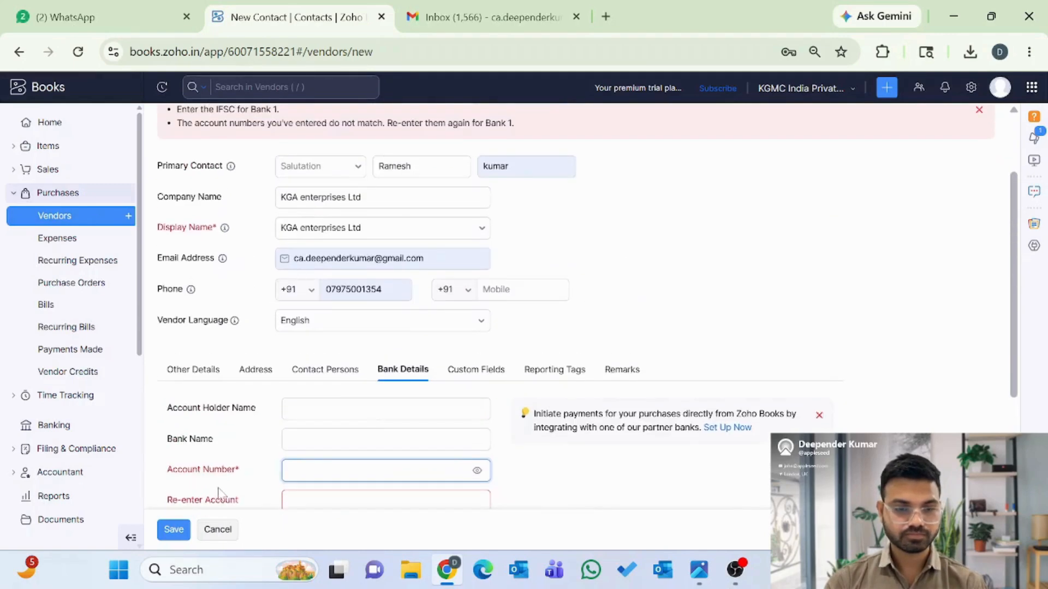
{"action": "left_click", "coordinate": [173, 530]}
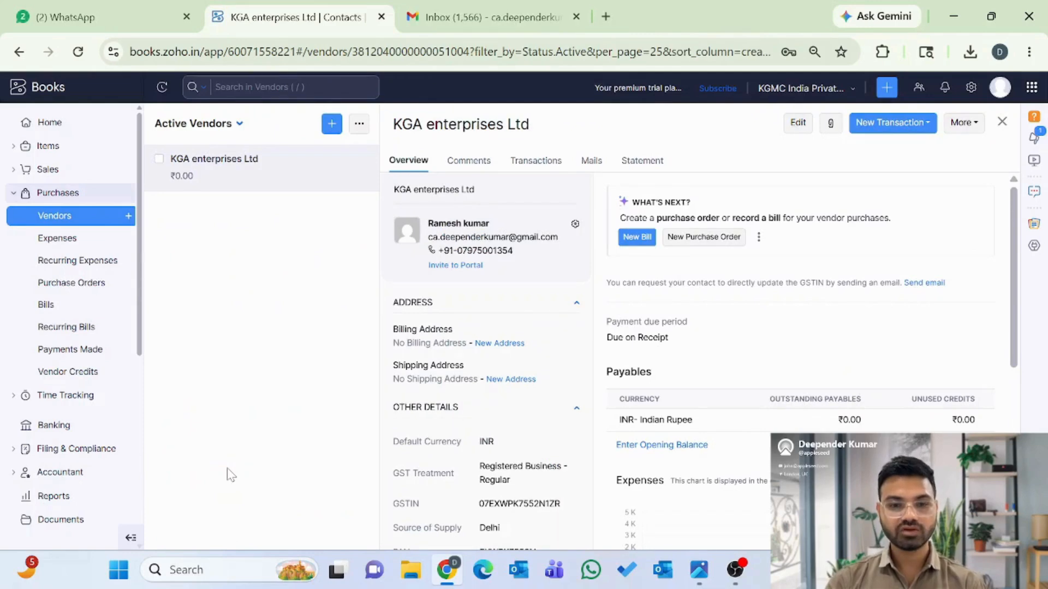
{"action": "left_click", "coordinate": [463, 19]}
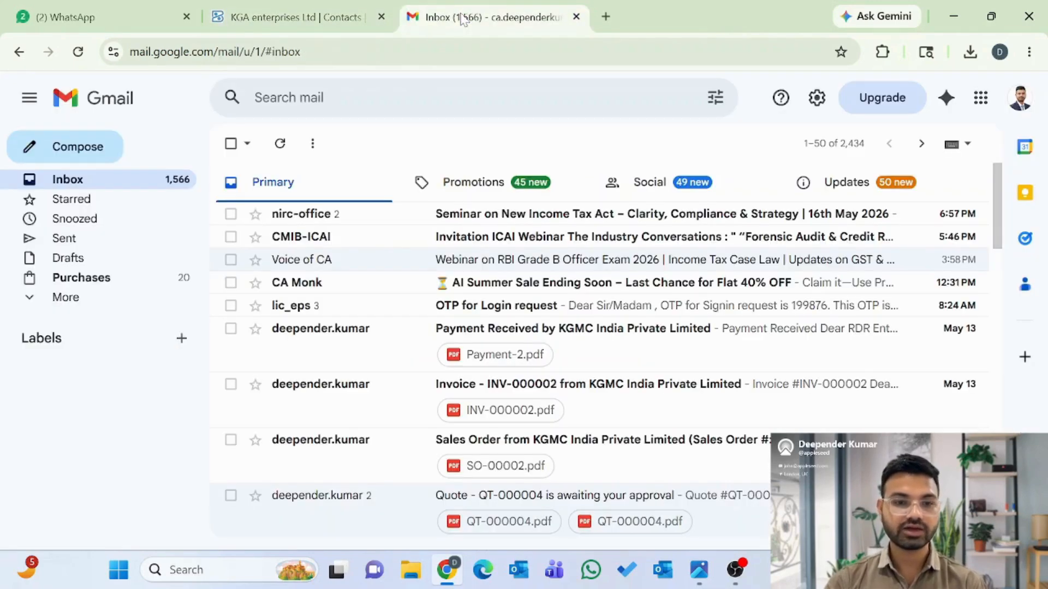
{"action": "left_click", "coordinate": [279, 153]}
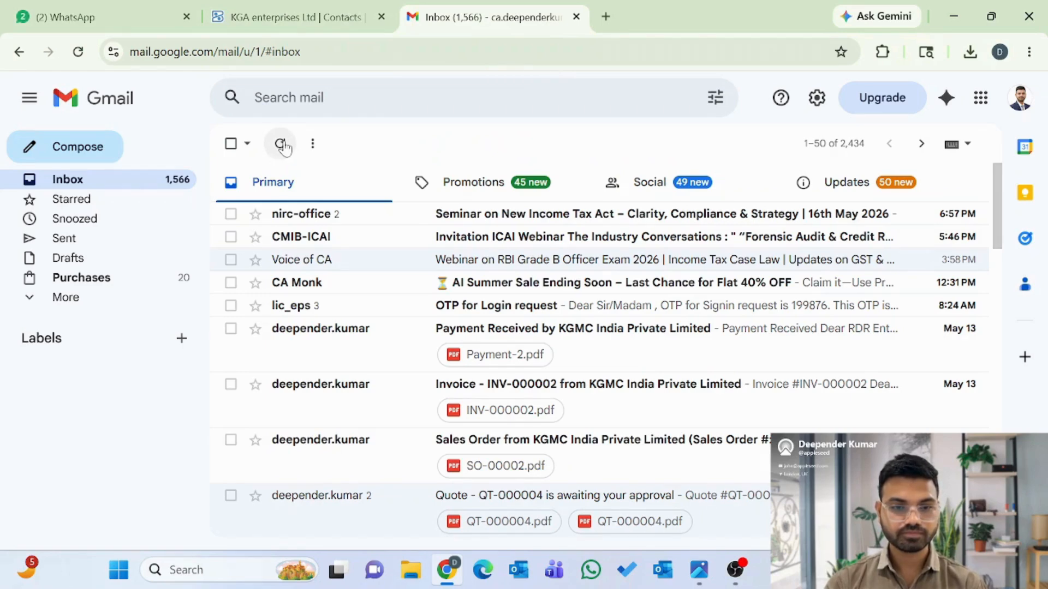
{"action": "left_click", "coordinate": [281, 144]}
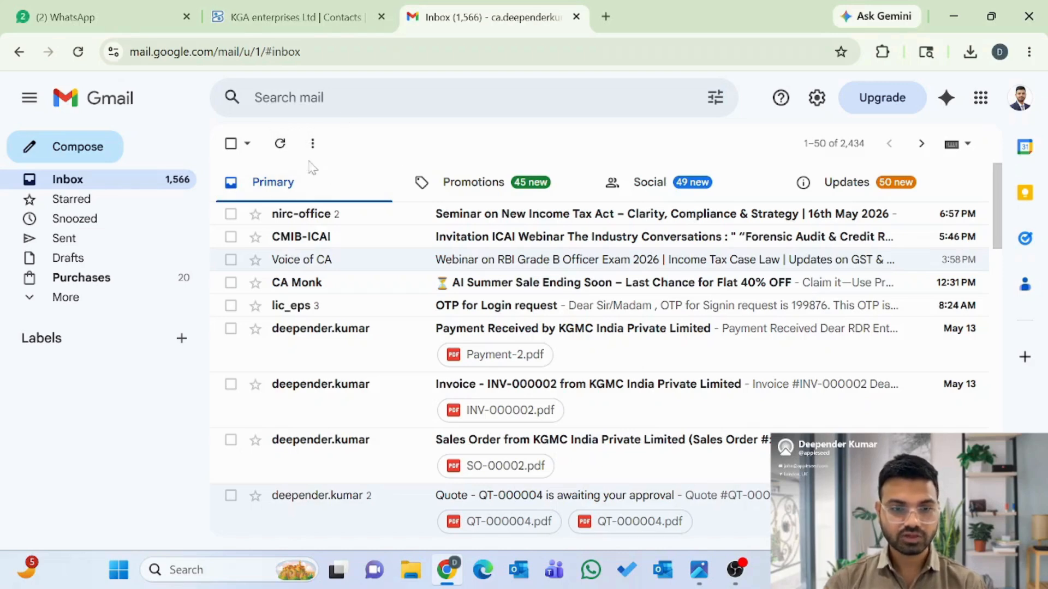
{"action": "left_click", "coordinate": [281, 143]}
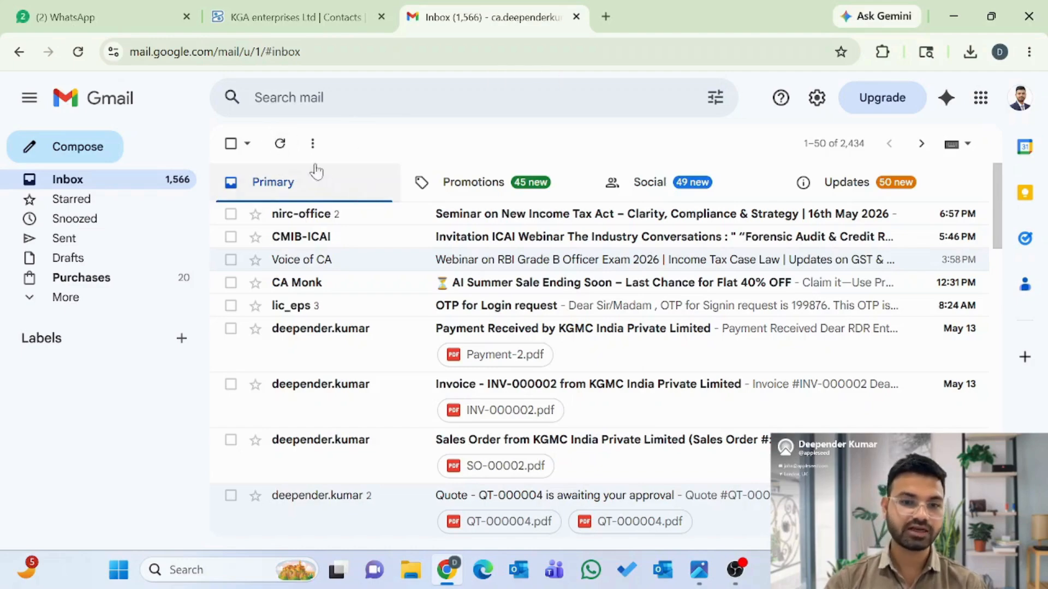
{"action": "left_click", "coordinate": [277, 19]}
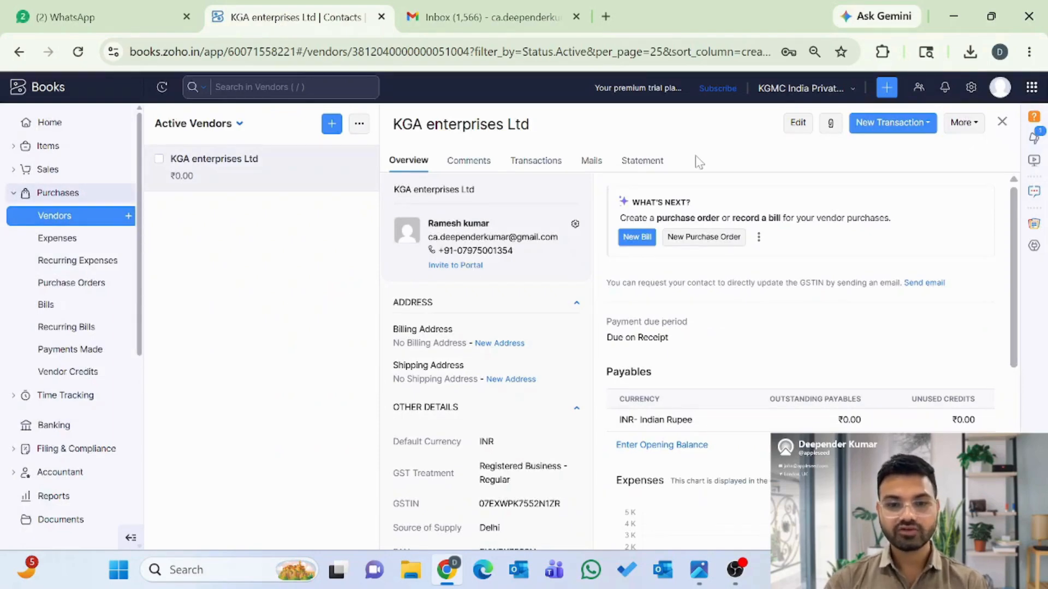
- Reopen KGA enterprises Ltd for editing and save it unchanged
{"action": "left_click", "coordinate": [798, 123]}
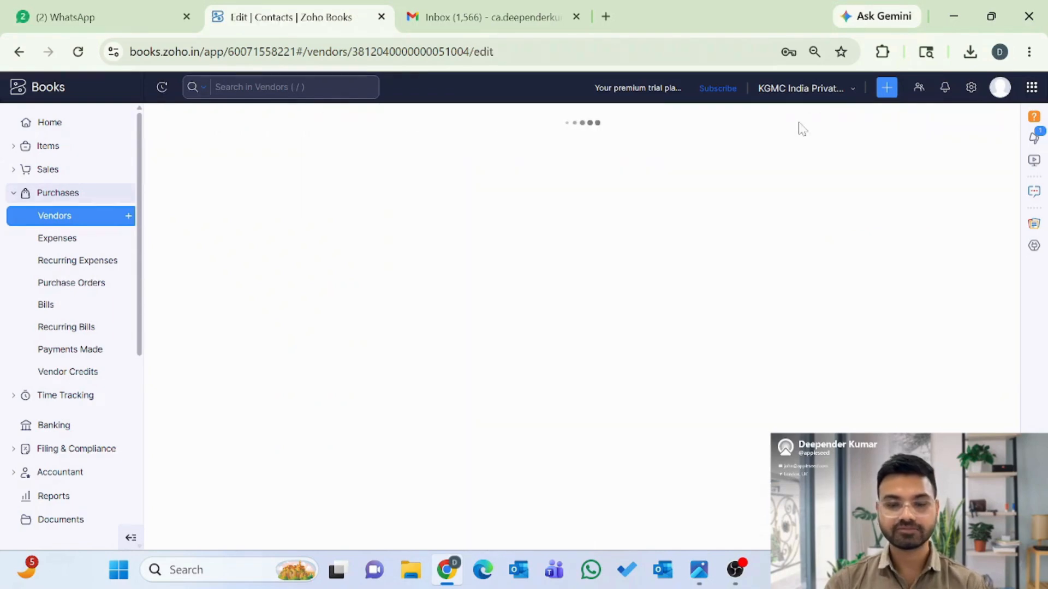
{"action": "scroll", "coordinate": [726, 282], "scroll_direction": "down", "scroll_amount": 5}
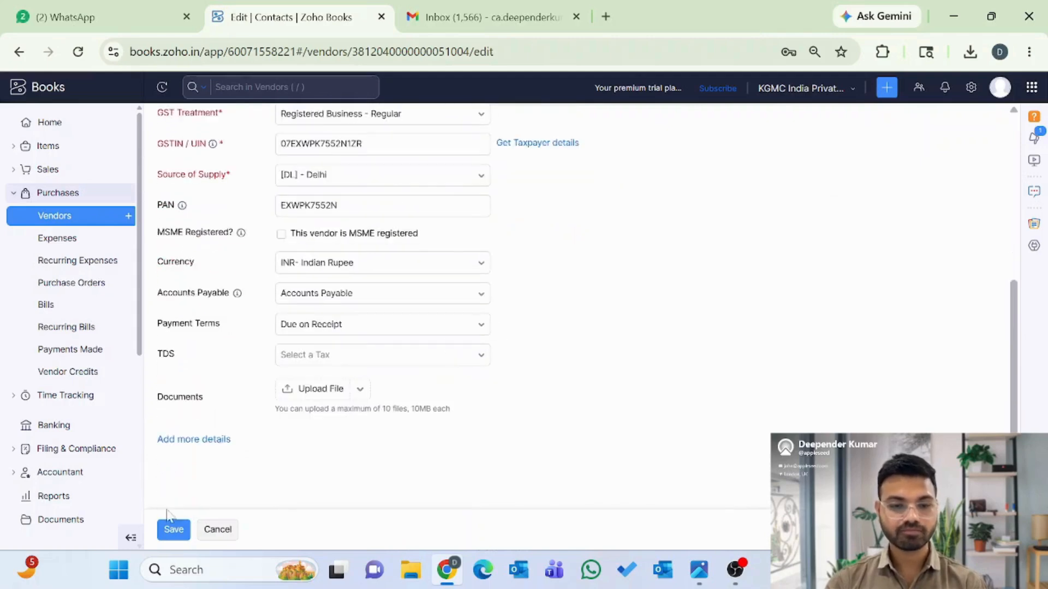
{"action": "left_click", "coordinate": [171, 534]}
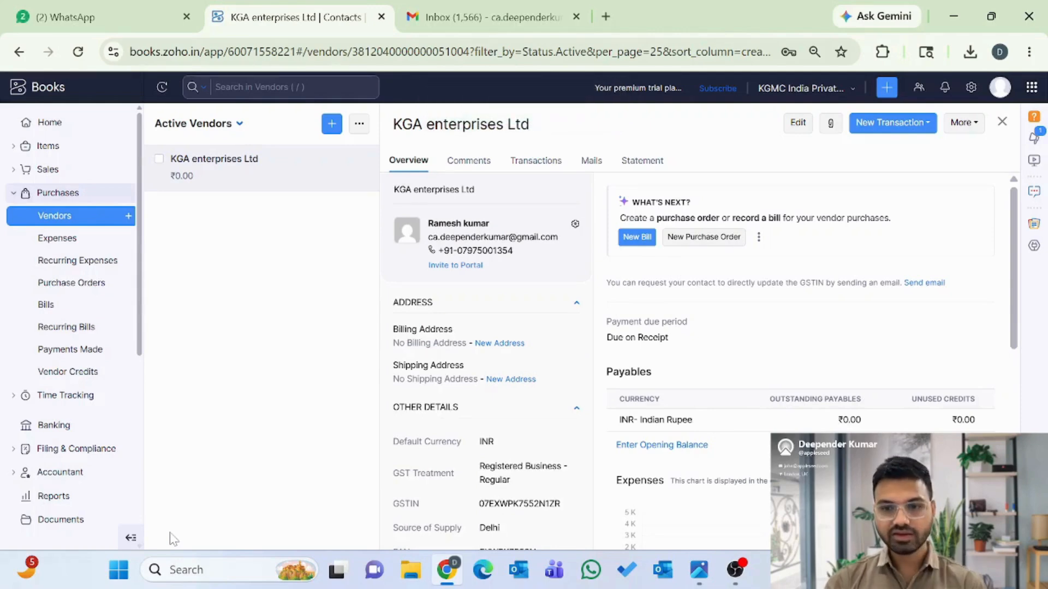
- Check the vendor's Comments and Transactions, which show no bills yet, then open Purchase Orders
{"action": "scroll", "coordinate": [503, 445], "scroll_direction": "down", "scroll_amount": 5}
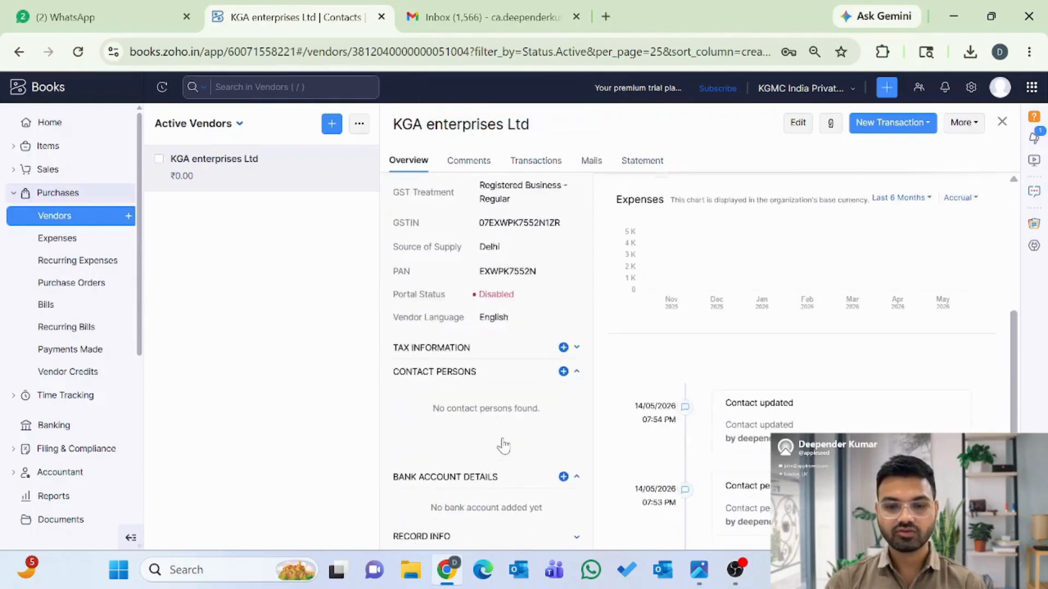
{"action": "scroll", "coordinate": [503, 444], "scroll_direction": "up", "scroll_amount": 5}
{"action": "left_click", "coordinate": [481, 162]}
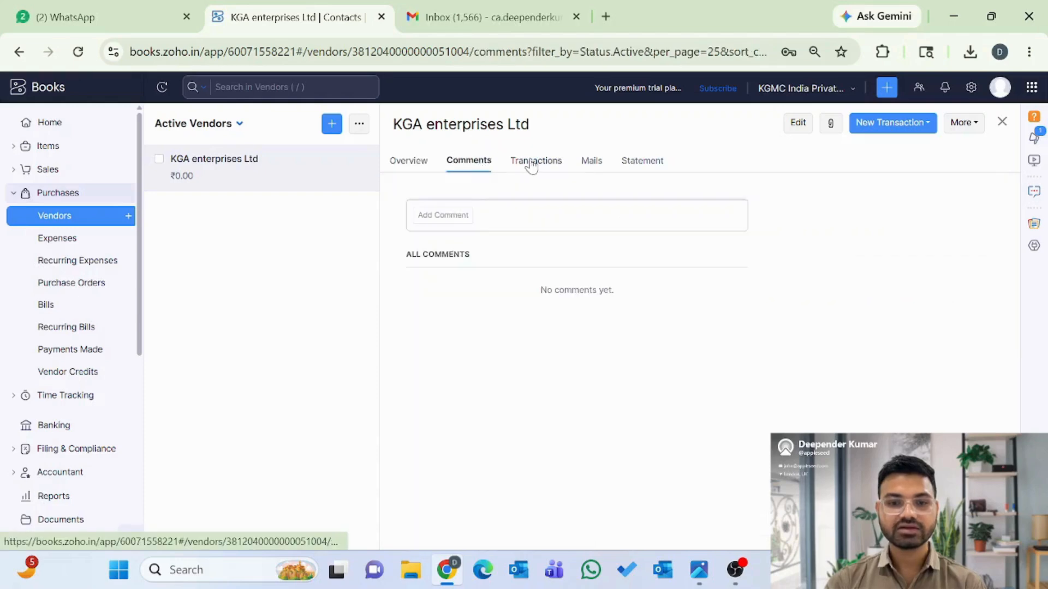
{"action": "left_click", "coordinate": [532, 161]}
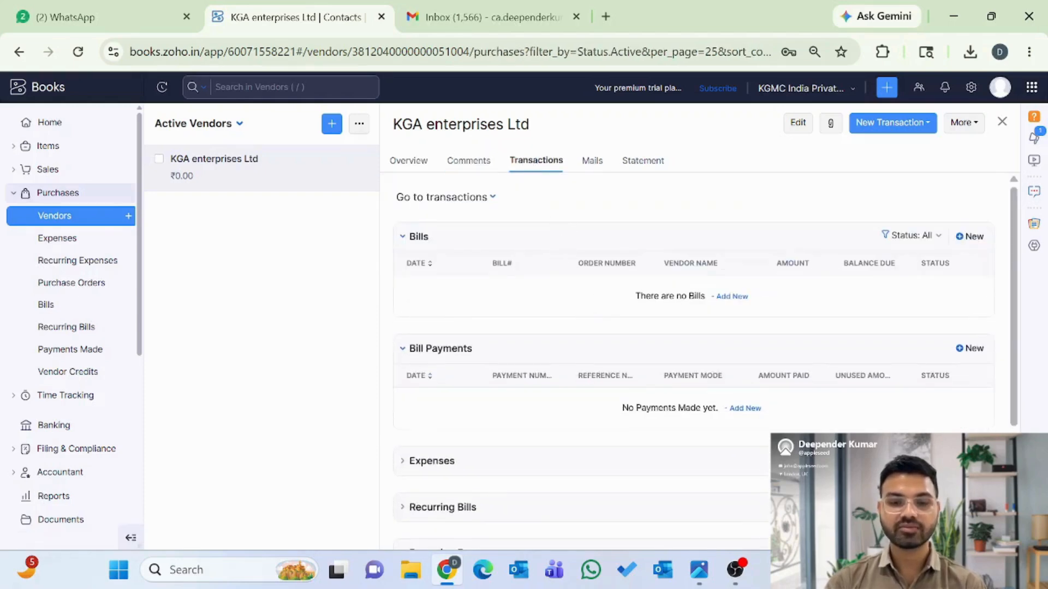
{"action": "scroll", "coordinate": [585, 381], "scroll_direction": "down", "scroll_amount": 3}
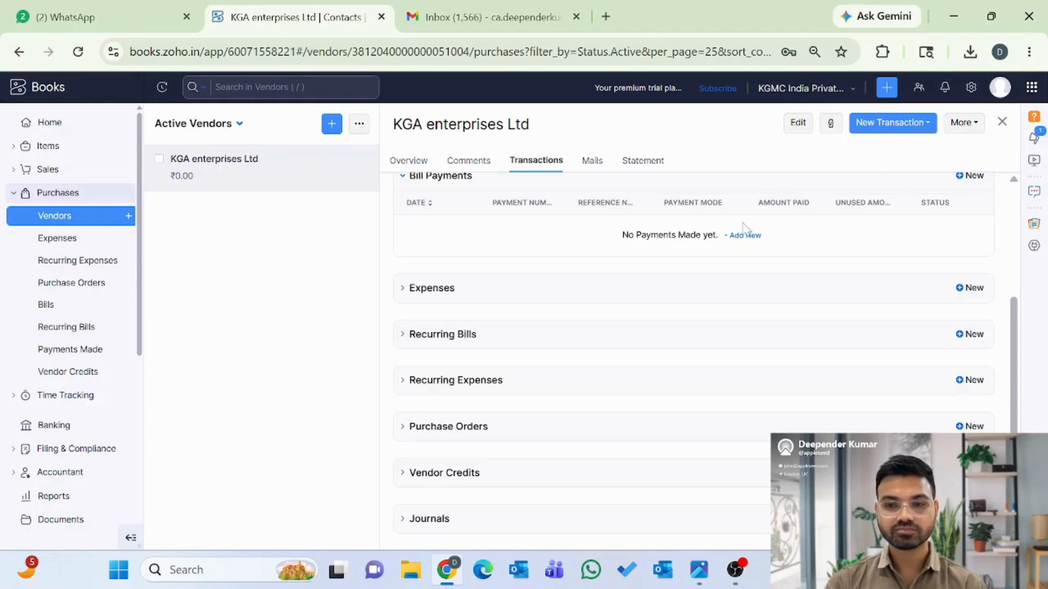
{"action": "scroll", "coordinate": [745, 229], "scroll_direction": "up", "scroll_amount": 3}
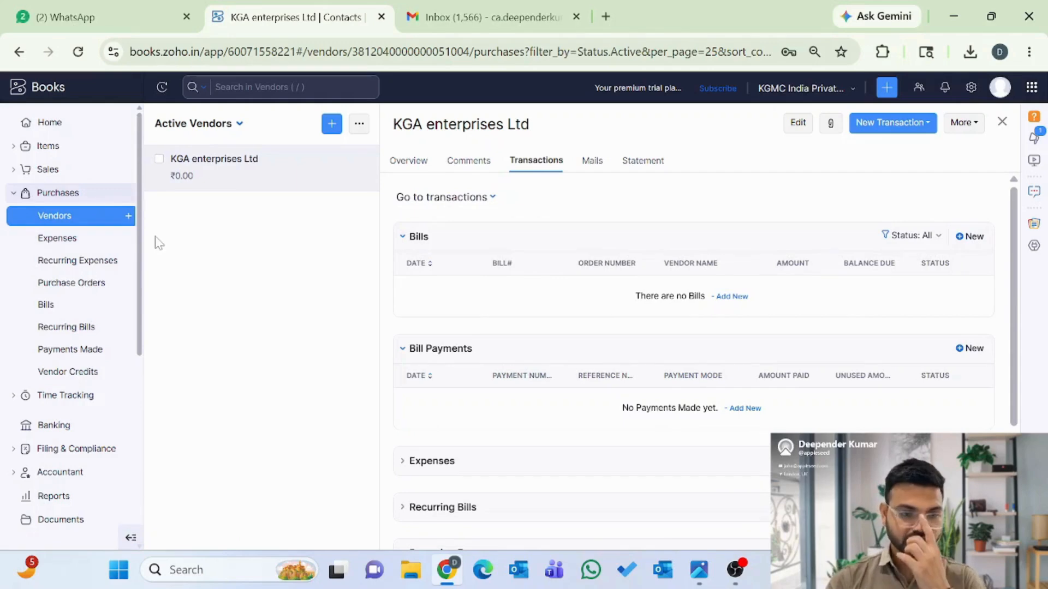
{"action": "left_click", "coordinate": [71, 283]}
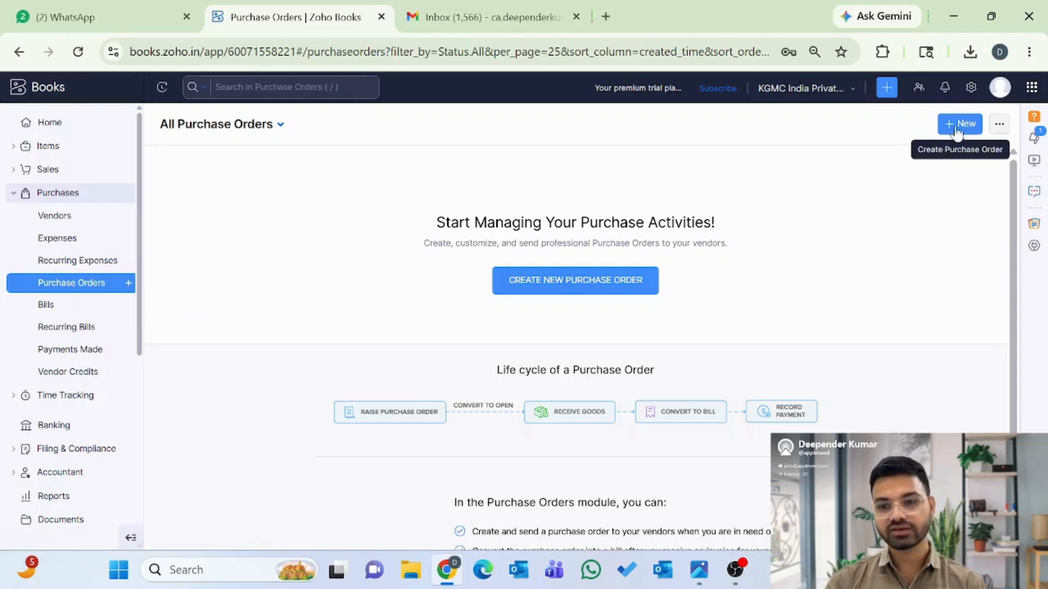
- Create new purchase order PO-00001 with KGA enterprises Ltd as the vendor
{"action": "left_click", "coordinate": [579, 288]}
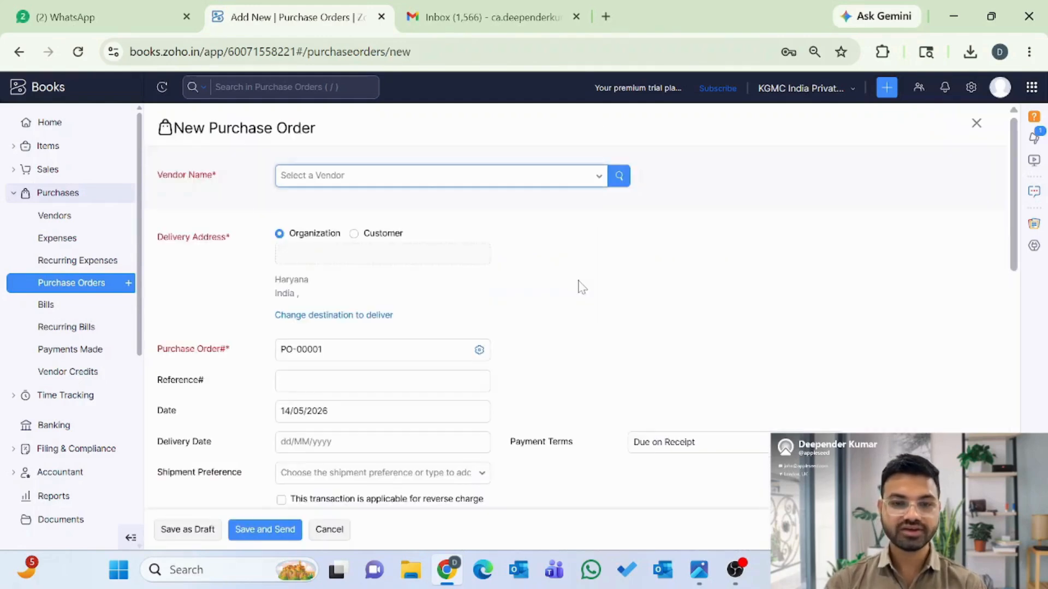
{"action": "left_click", "coordinate": [421, 178]}
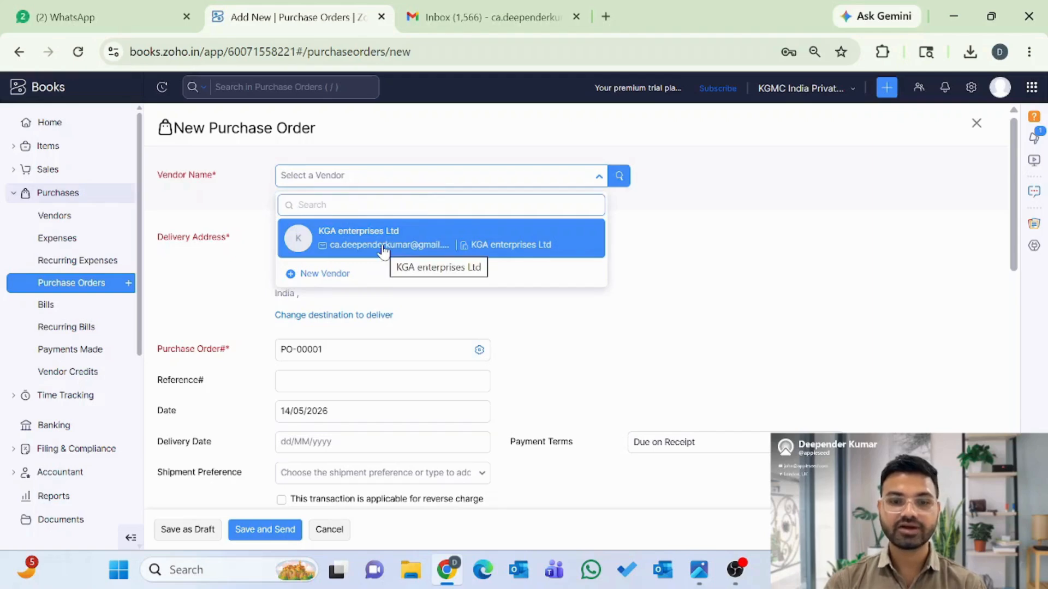
{"action": "left_click", "coordinate": [371, 242]}
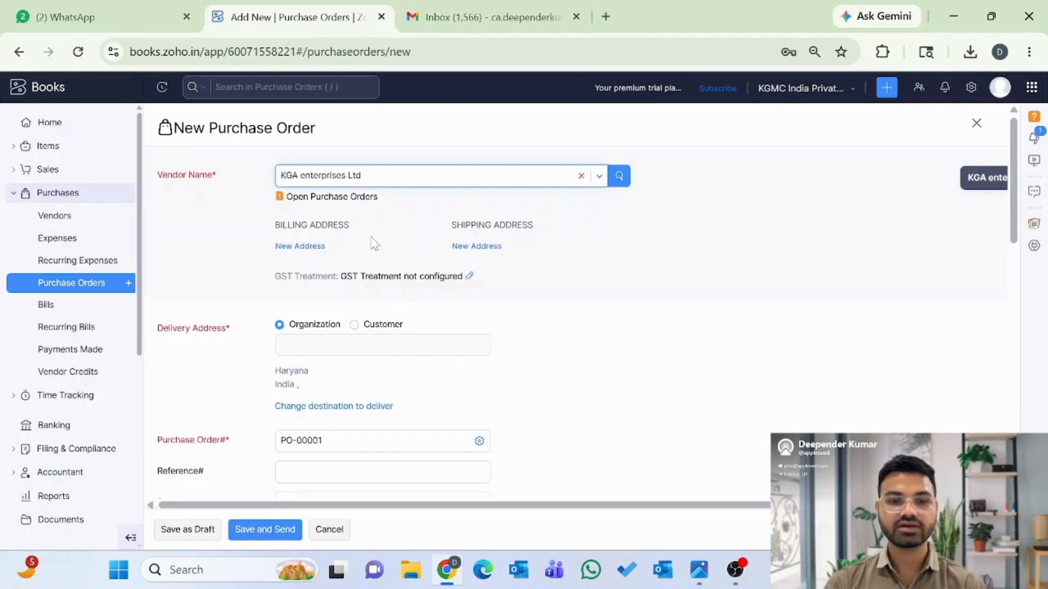
- Keep delivery to the Organization address and view PO numbering: auto-generate, prefix PO-, next 00001
{"action": "scroll", "coordinate": [352, 290], "scroll_direction": "down", "scroll_amount": 2}
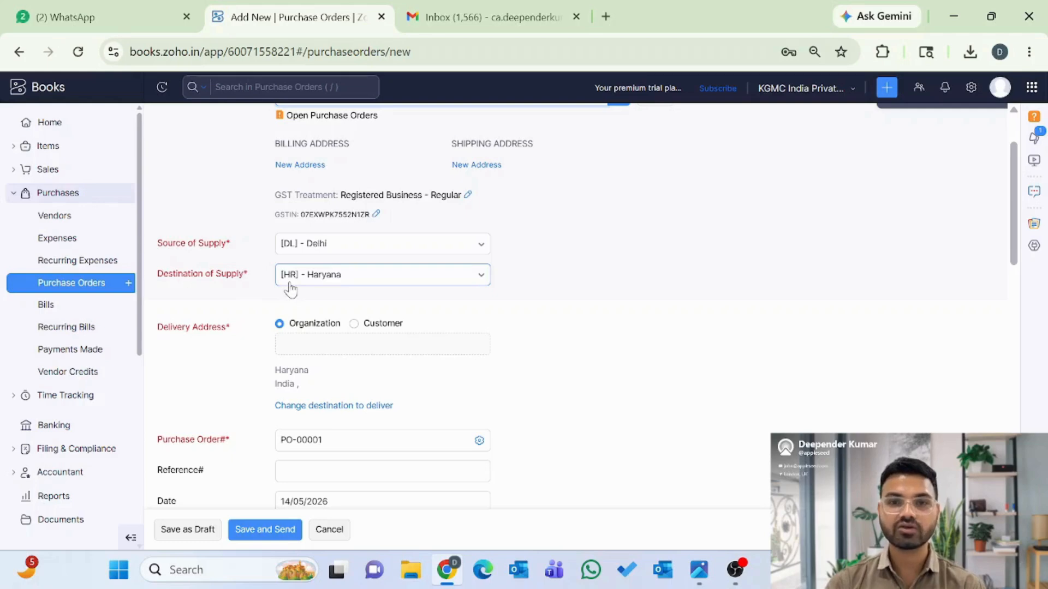
{"action": "scroll", "coordinate": [221, 304], "scroll_direction": "down", "scroll_amount": 1}
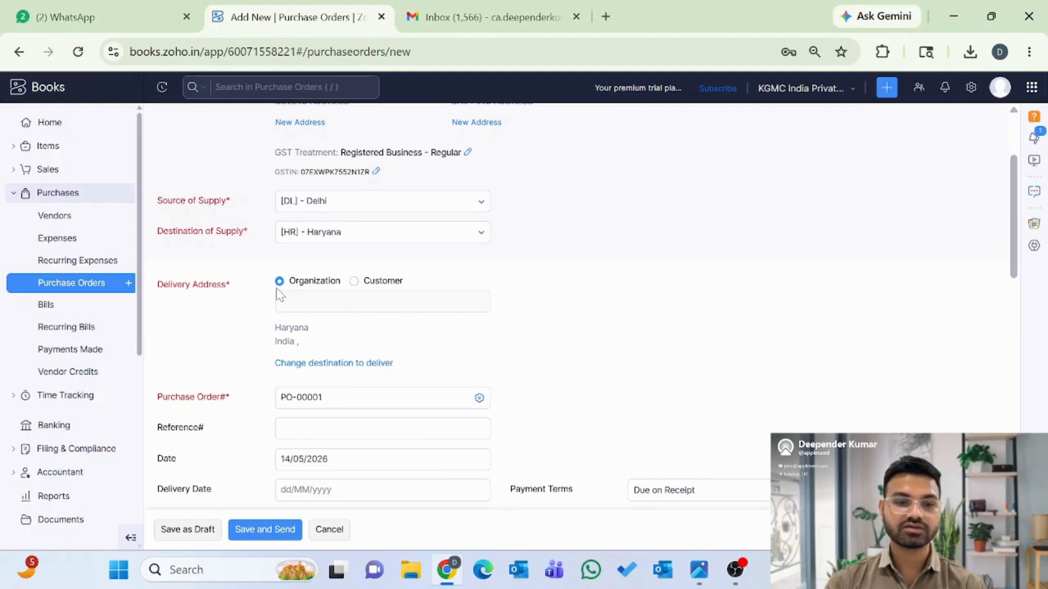
{"action": "left_click", "coordinate": [354, 281]}
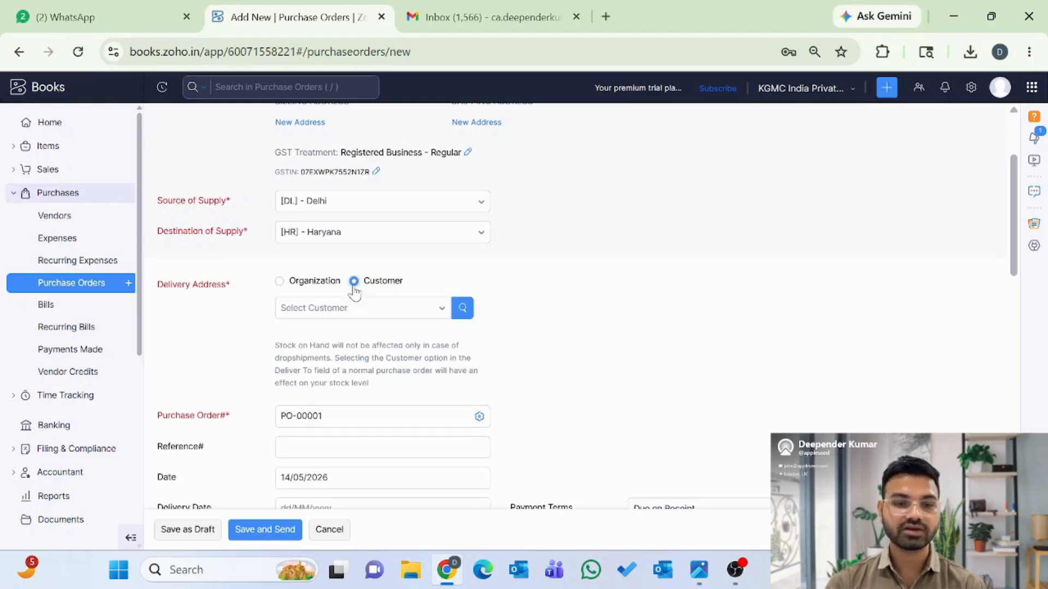
{"action": "left_click", "coordinate": [343, 309]}
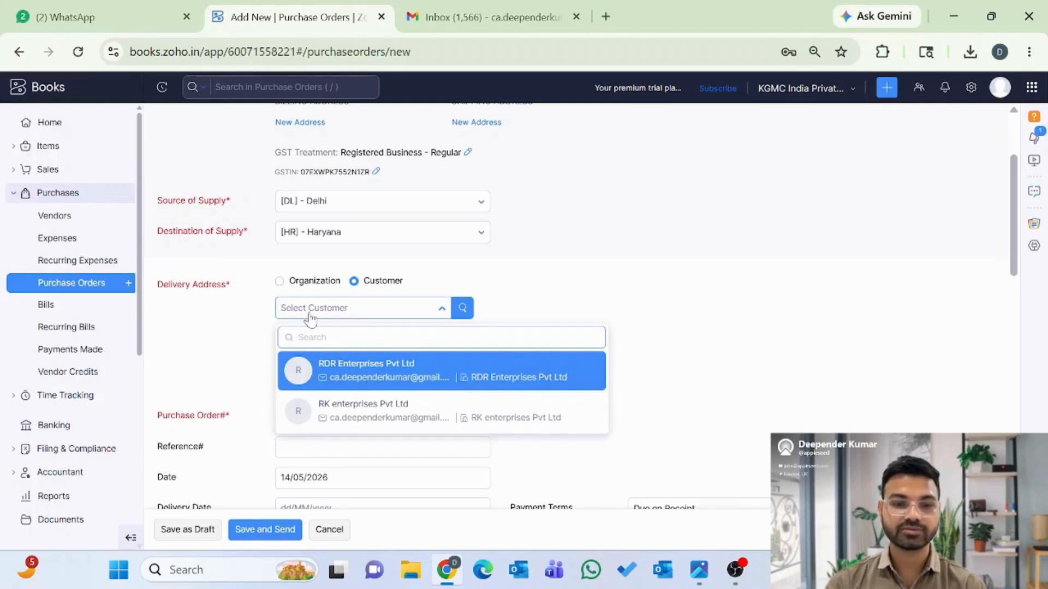
{"action": "left_click", "coordinate": [278, 282]}
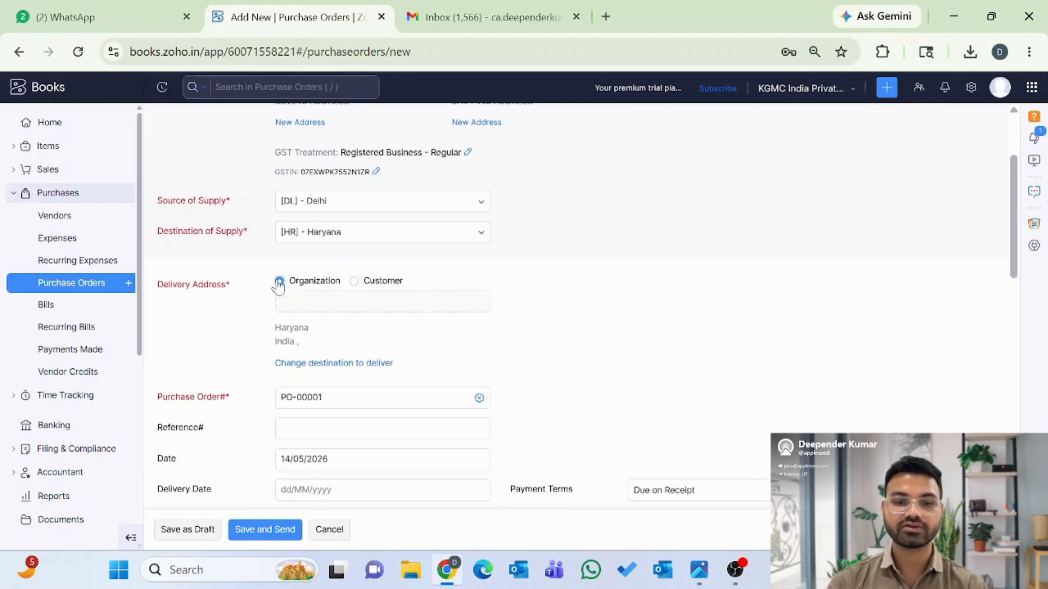
{"action": "scroll", "coordinate": [241, 331], "scroll_direction": "down", "scroll_amount": 2}
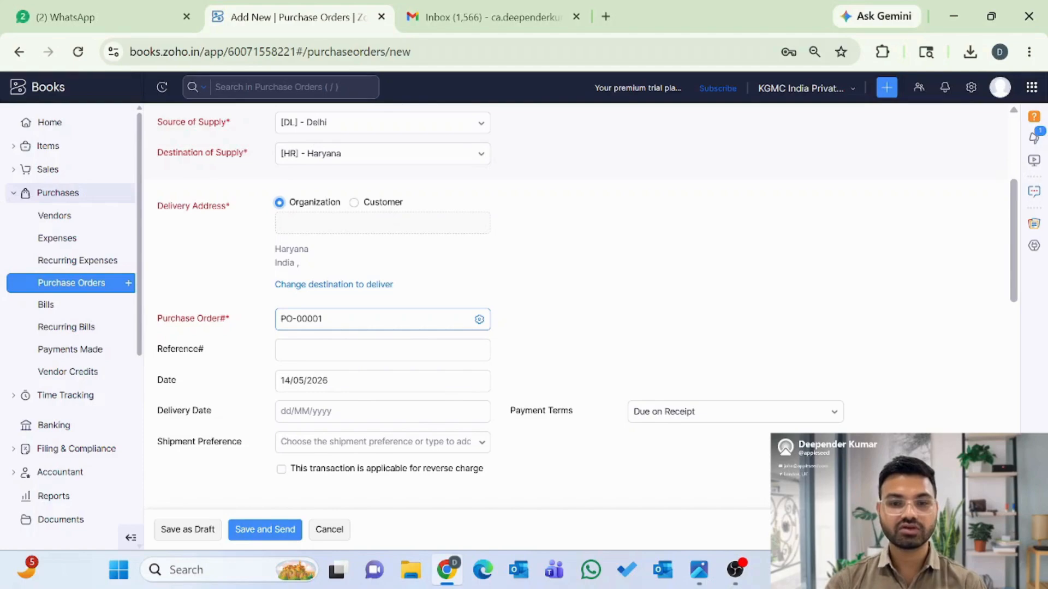
{"action": "left_click", "coordinate": [479, 320]}
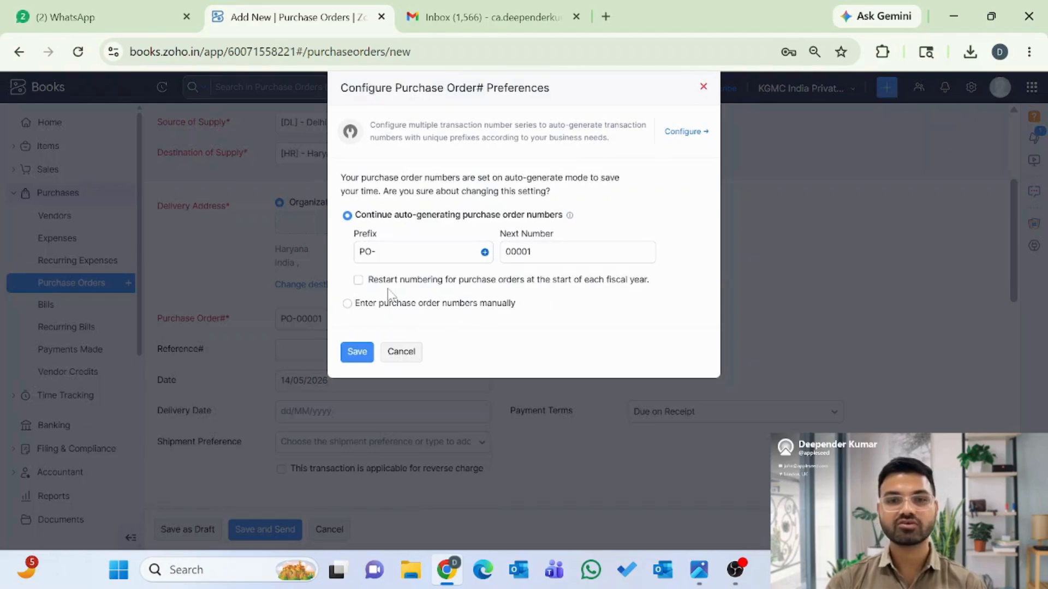
- Cancel numbering preferences, leave delivery date blank and payment terms Due on Receipt, then view tax options
{"action": "left_click", "coordinate": [402, 353]}
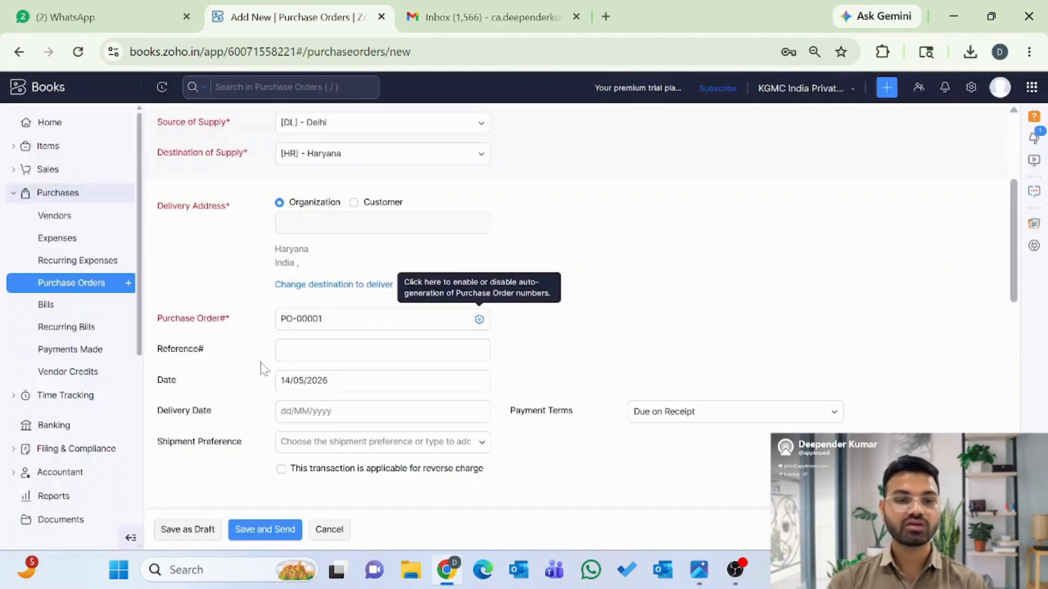
{"action": "scroll", "coordinate": [264, 360], "scroll_direction": "down", "scroll_amount": 2}
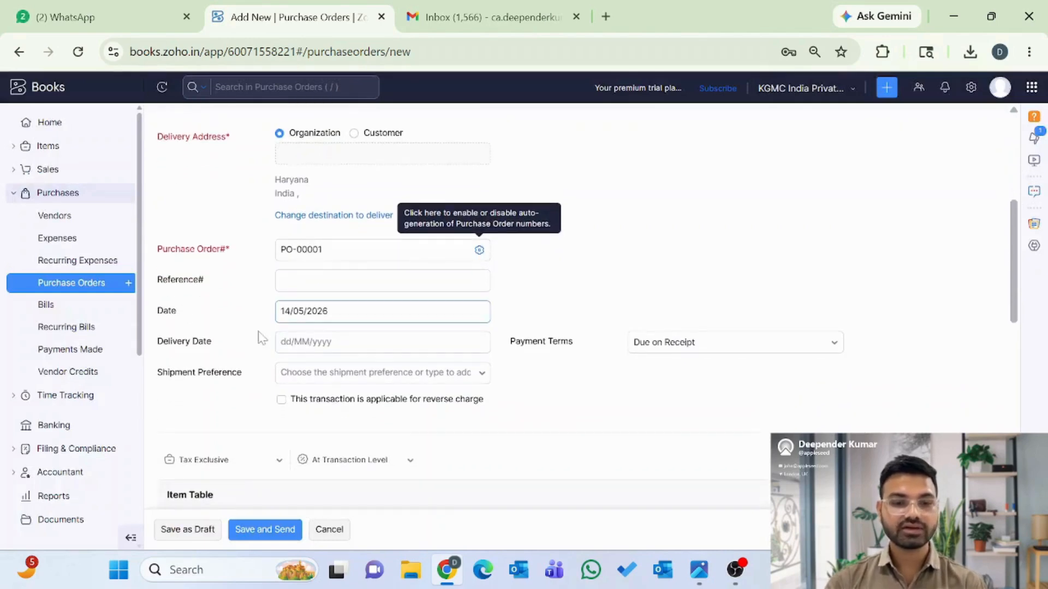
{"action": "left_click", "coordinate": [382, 342]}
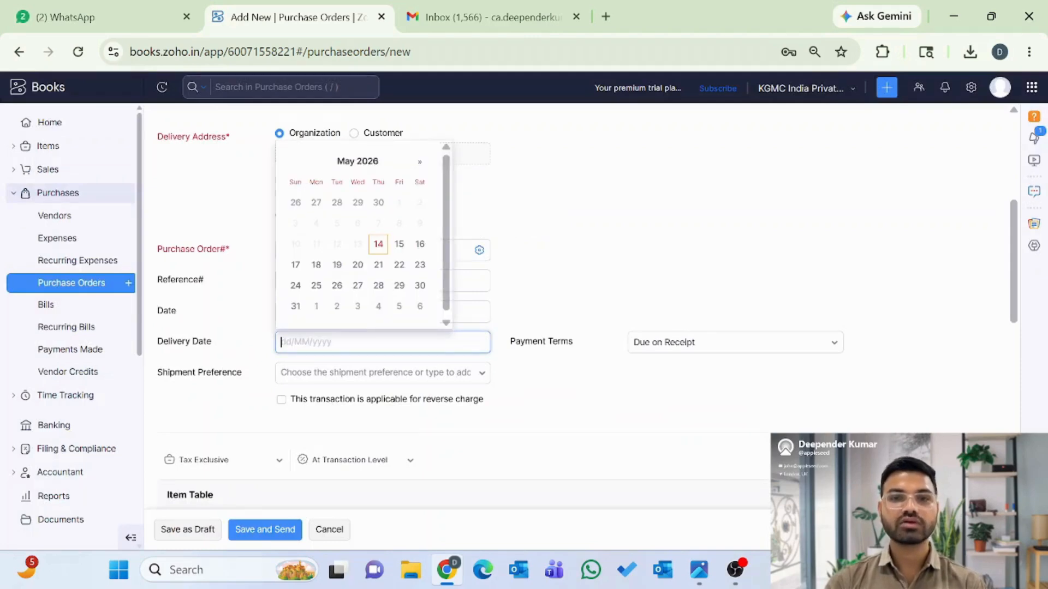
{"action": "left_click", "coordinate": [588, 386]}
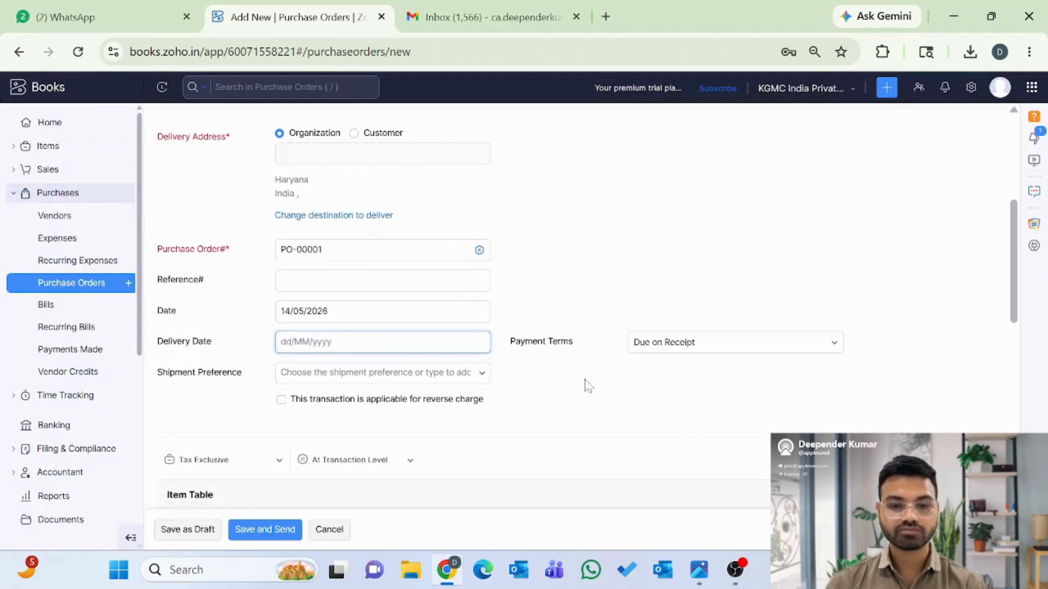
{"action": "left_click", "coordinate": [680, 348]}
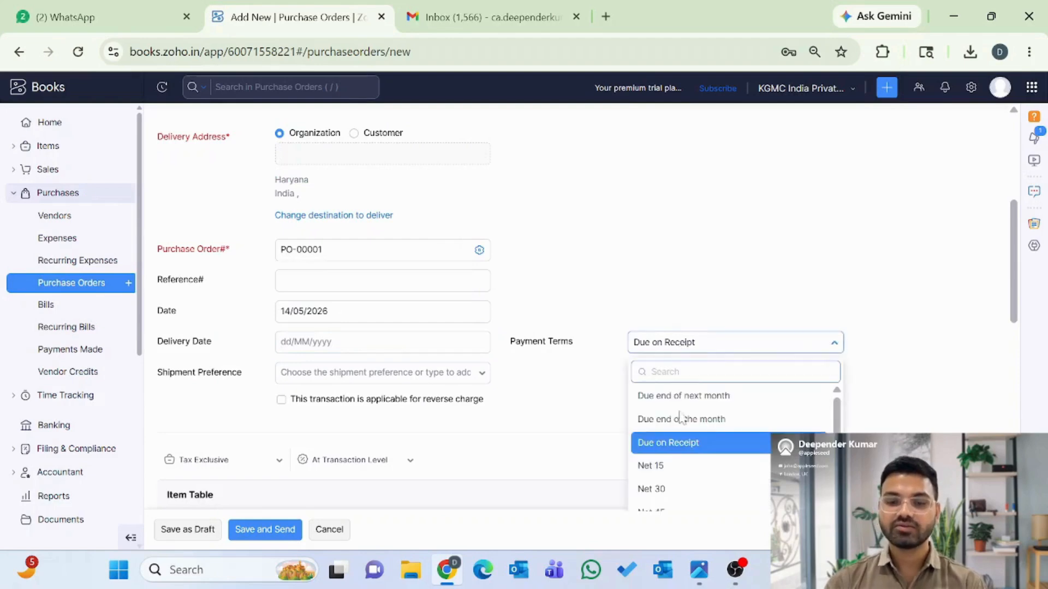
{"action": "scroll", "coordinate": [679, 431], "scroll_direction": "down", "scroll_amount": 2}
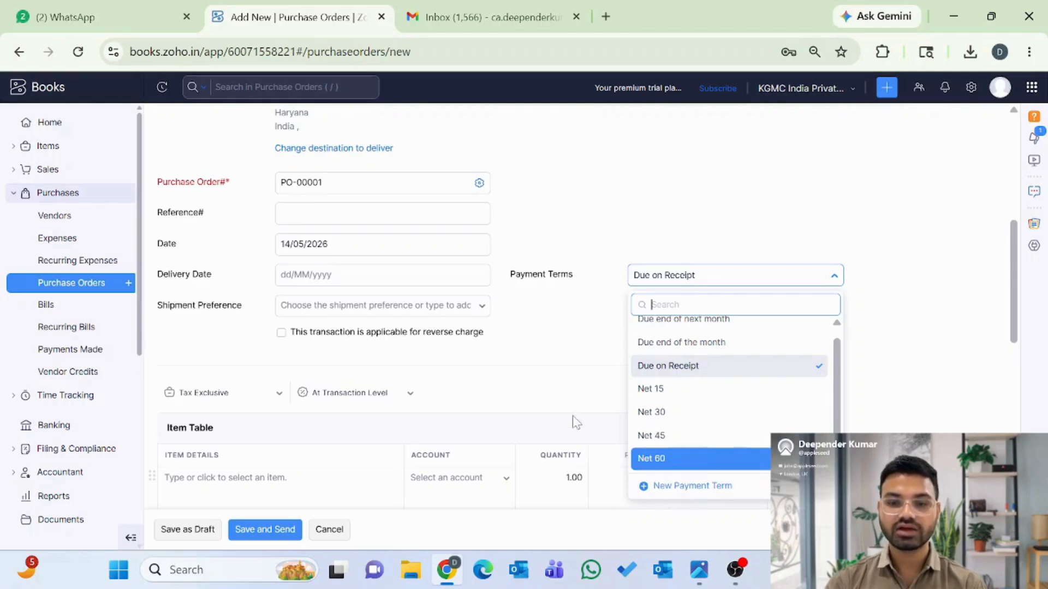
{"action": "left_click", "coordinate": [566, 385]}
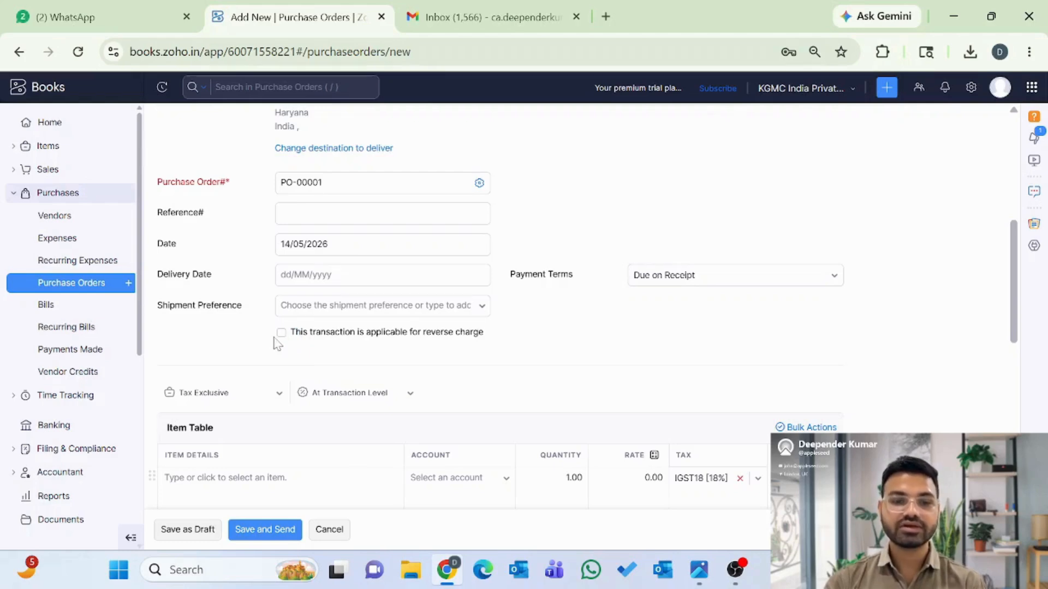
{"action": "scroll", "coordinate": [259, 346], "scroll_direction": "down", "scroll_amount": 2}
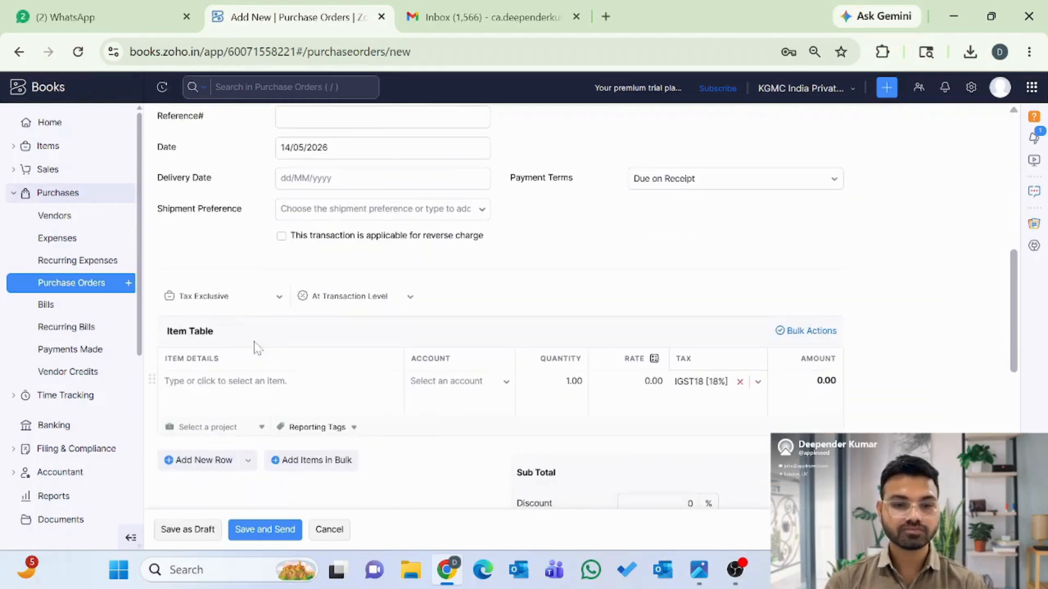
{"action": "left_click", "coordinate": [221, 304]}
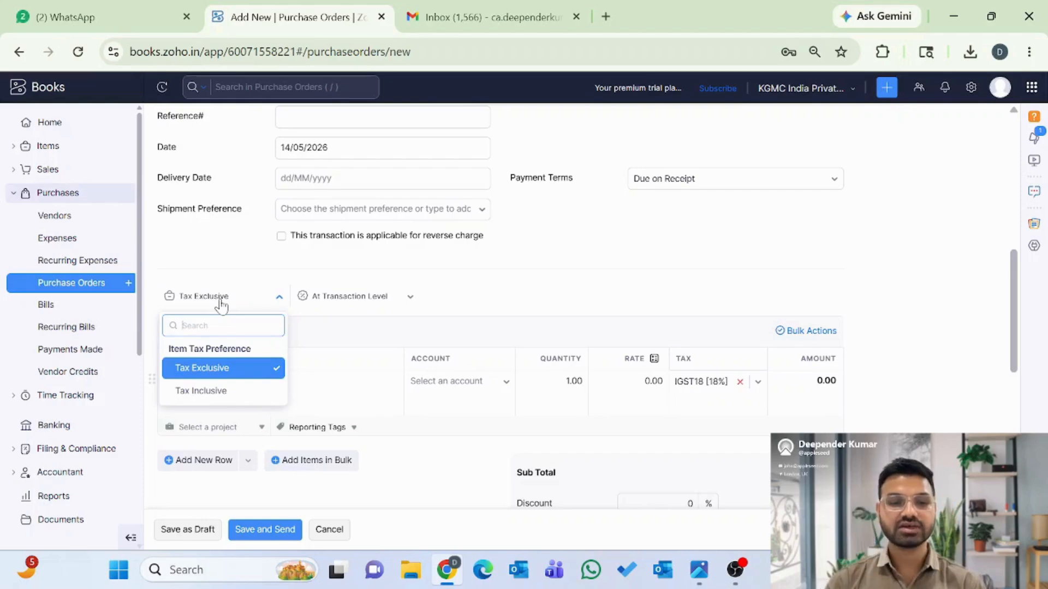
- Keep prices Tax Exclusive and add USB-C Charging Cable on Cost of Goods Sold
{"action": "left_click", "coordinate": [212, 373]}
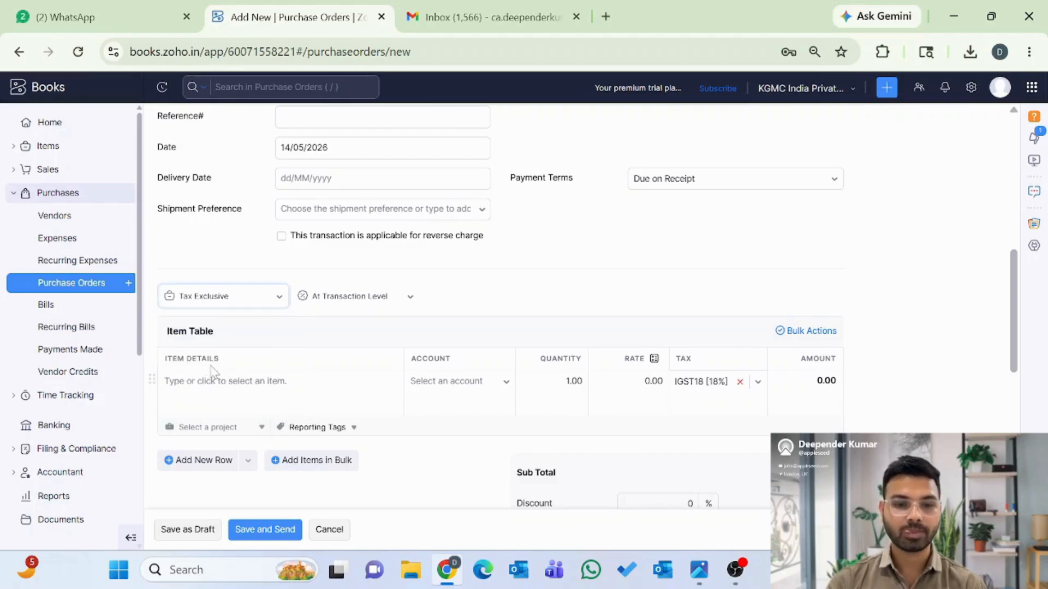
{"action": "left_click", "coordinate": [256, 393]}
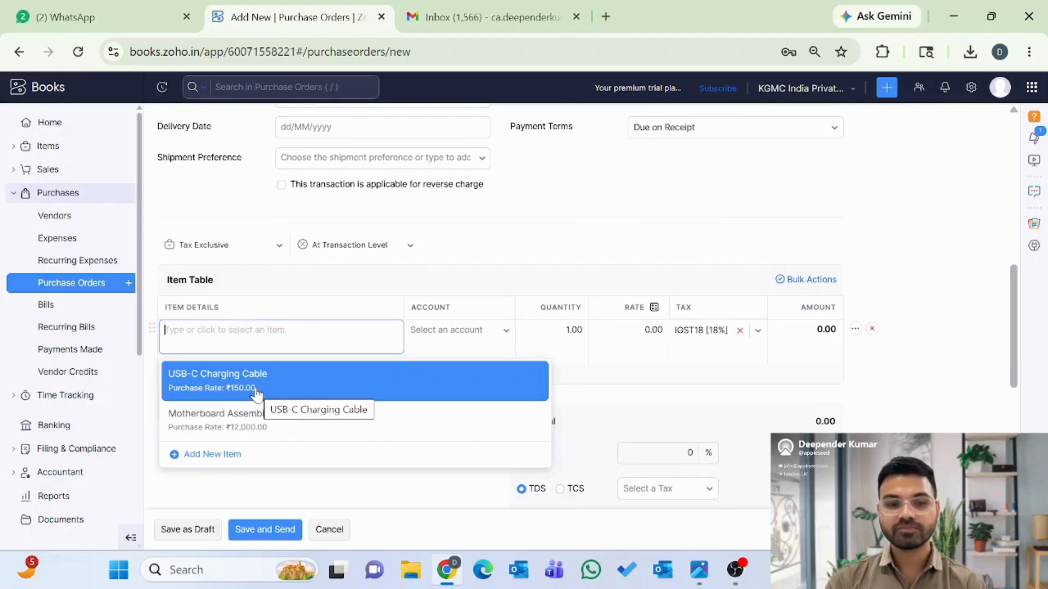
{"action": "left_click", "coordinate": [208, 389]}
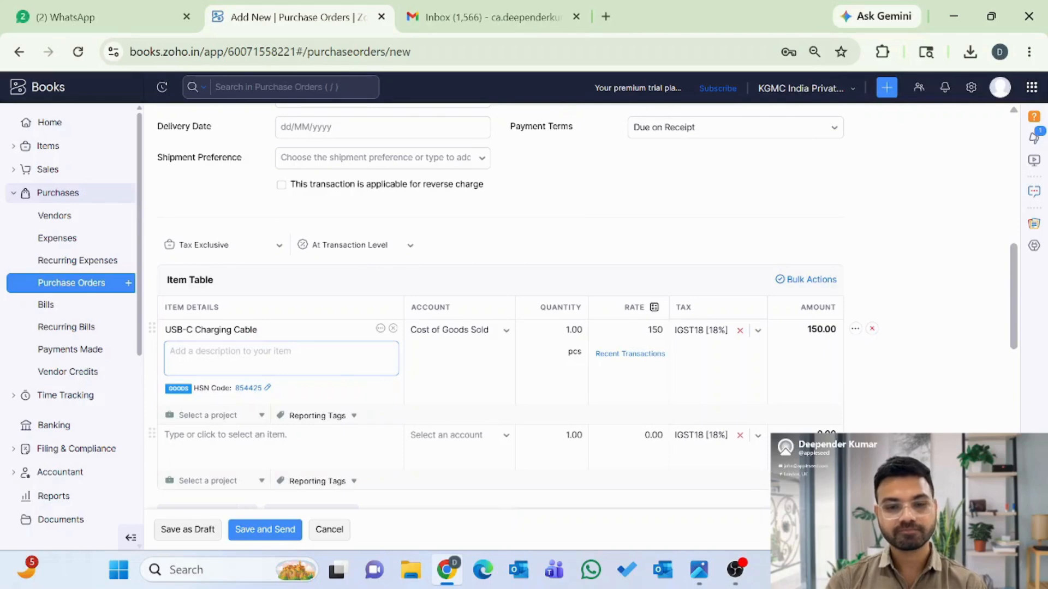
{"action": "left_click", "coordinate": [456, 334]}
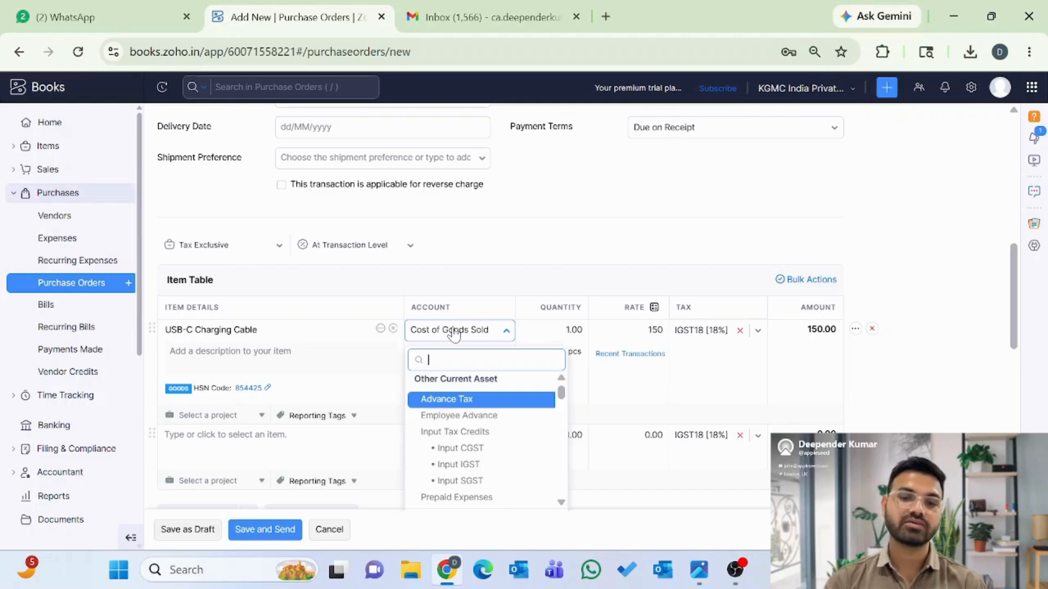
{"action": "key", "text": "Escape"}
{"action": "key", "text": "Tab"}
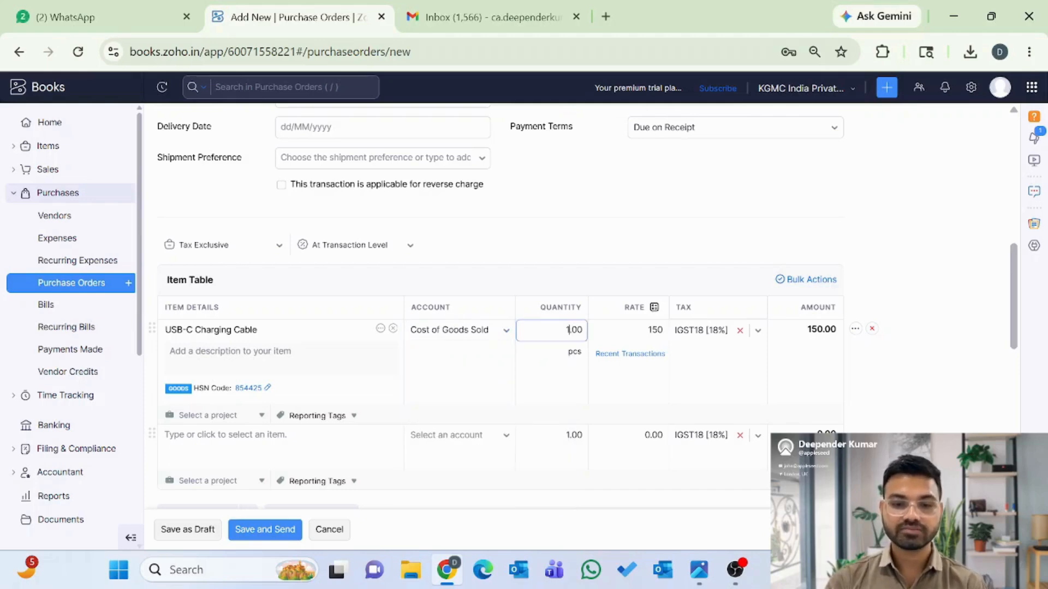
- Set the USB-C Charging Cable quantity to 10, giving an amount of 1,500.00
{"action": "left_click", "coordinate": [568, 330]}
{"action": "key", "text": "BackSpace"}
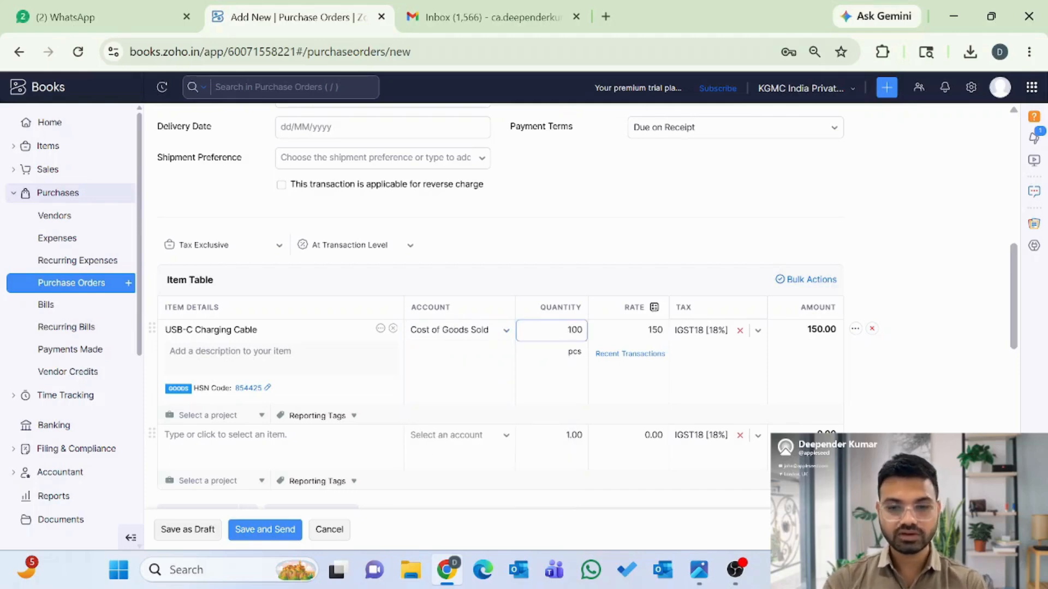
{"action": "key", "text": "Delete"}
{"action": "key", "text": "Delete"}
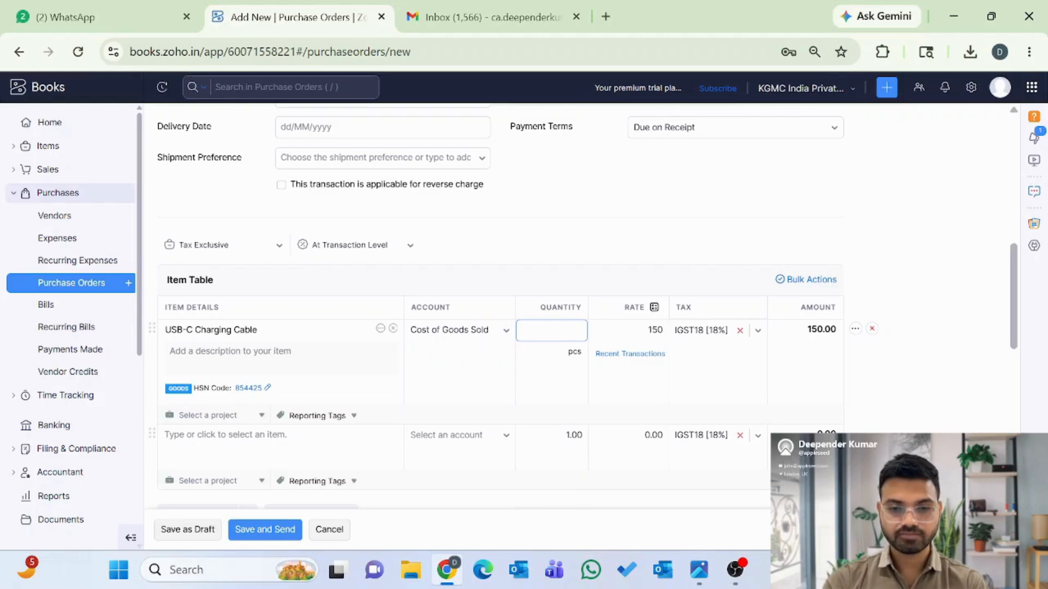
{"action": "type", "text": "10"}
{"action": "key", "text": "Tab"}
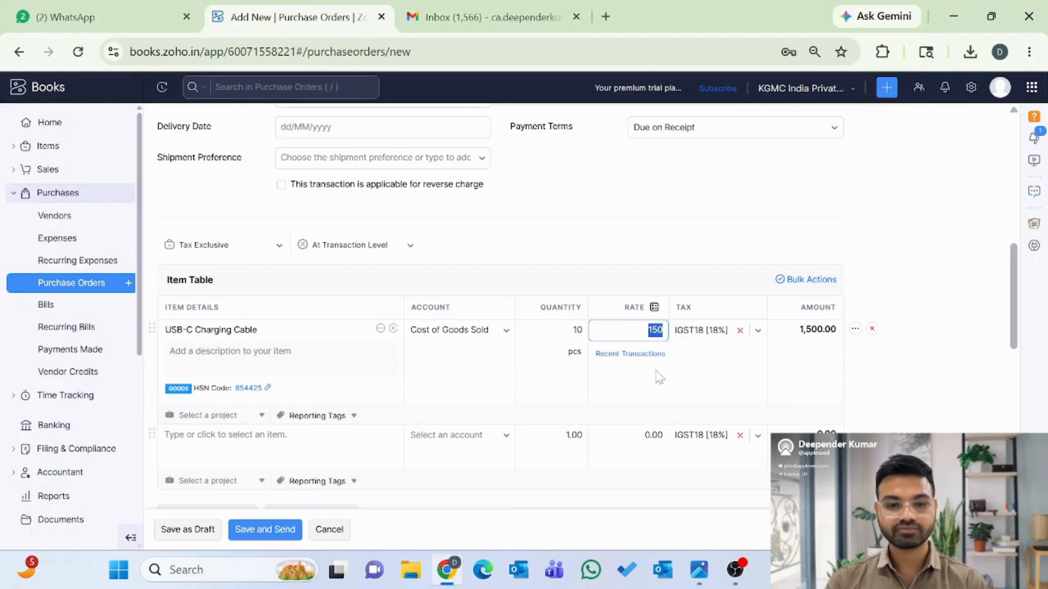
{"action": "scroll", "coordinate": [661, 376], "scroll_direction": "down", "scroll_amount": 1}
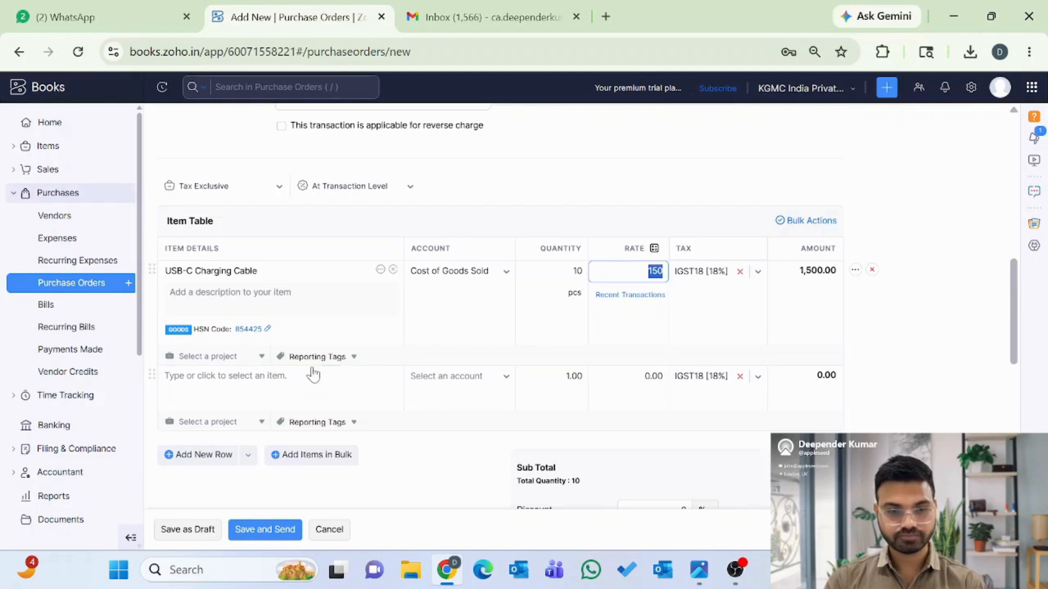
- Switch discounts to At Line Item Level, keeping the first row's discount unit as %
{"action": "left_click", "coordinate": [360, 188]}
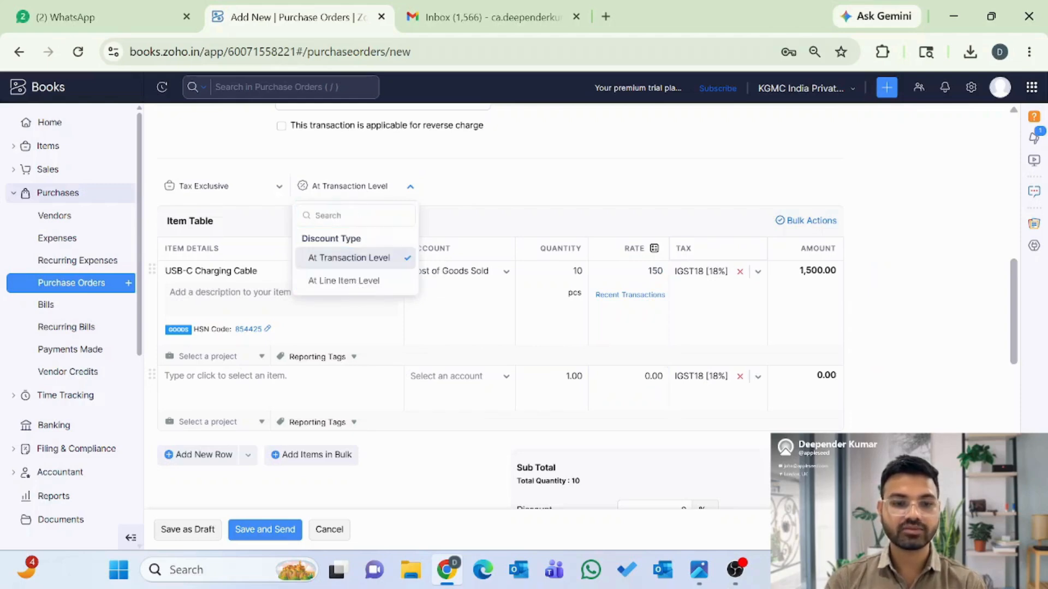
{"action": "left_click", "coordinate": [358, 281]}
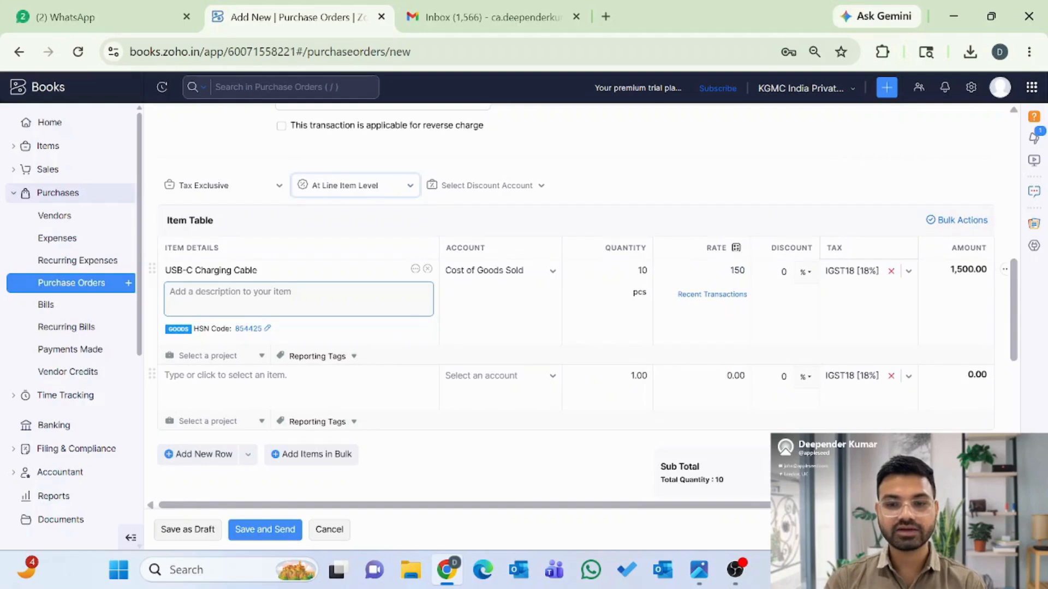
{"action": "left_click", "coordinate": [775, 271]}
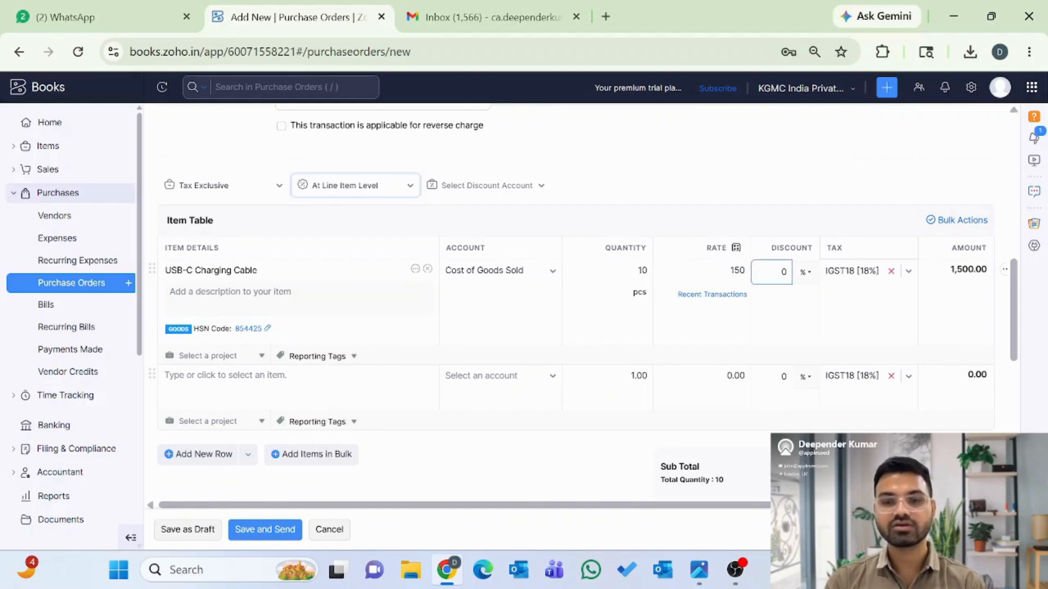
{"action": "left_click", "coordinate": [806, 272]}
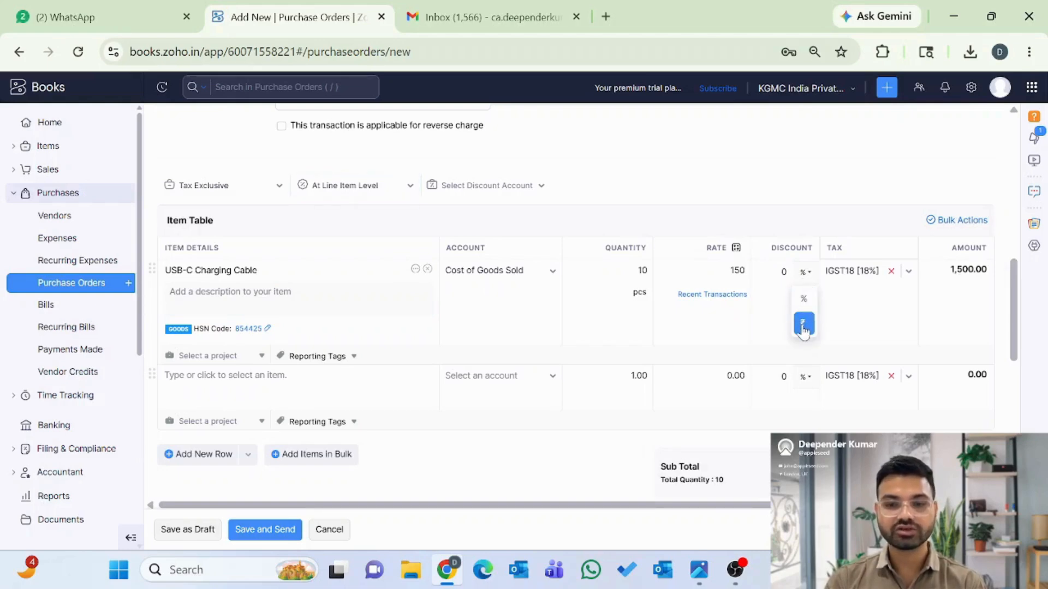
{"action": "left_click", "coordinate": [804, 301]}
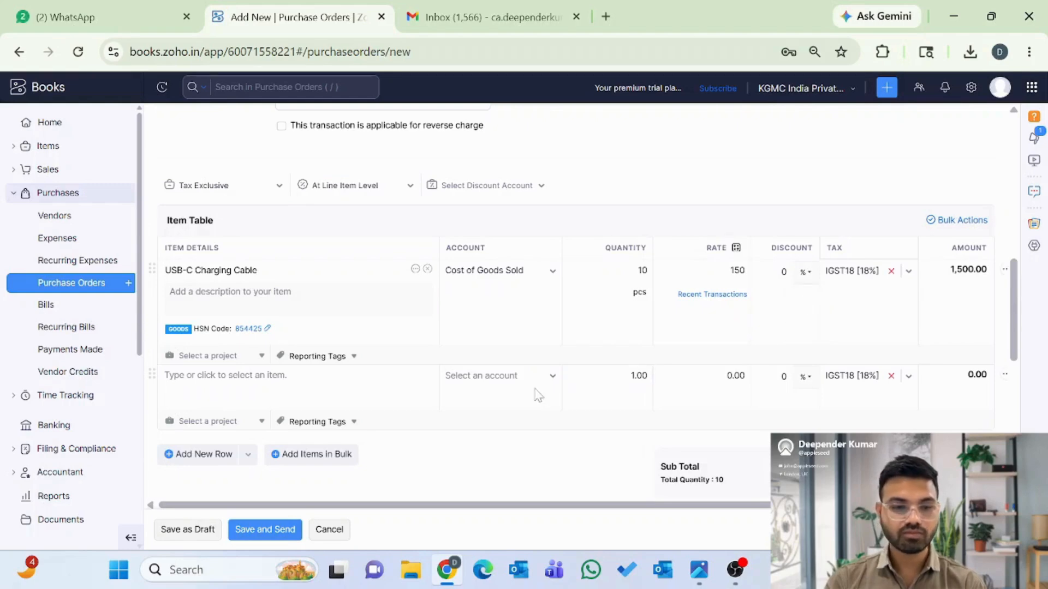
{"action": "scroll", "coordinate": [535, 396], "scroll_direction": "down", "scroll_amount": 1}
{"action": "scroll", "coordinate": [521, 401], "scroll_direction": "down", "scroll_amount": 1}
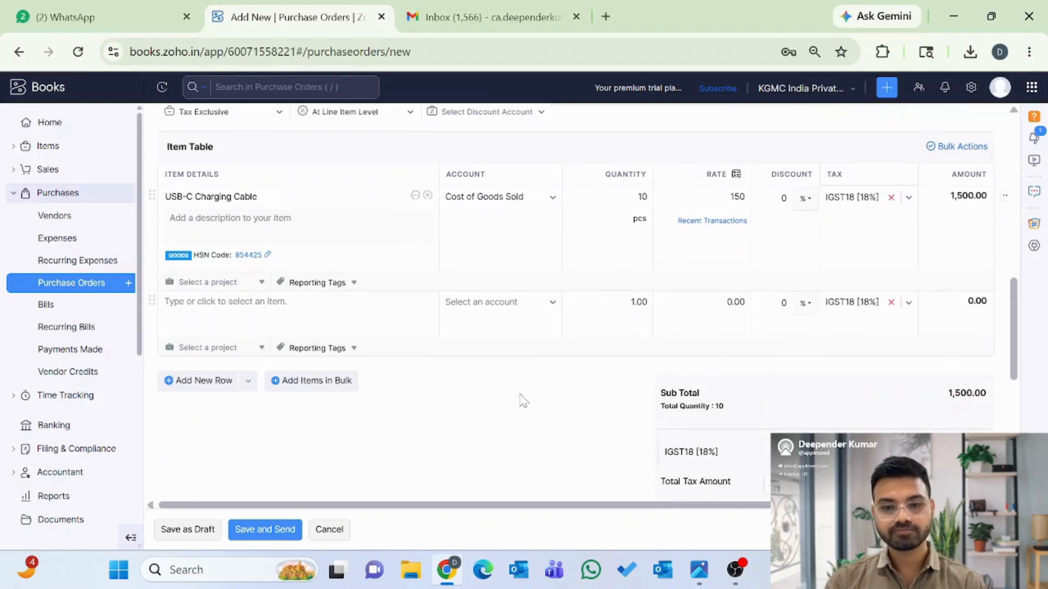
{"action": "scroll", "coordinate": [523, 401], "scroll_direction": "down", "scroll_amount": 2}
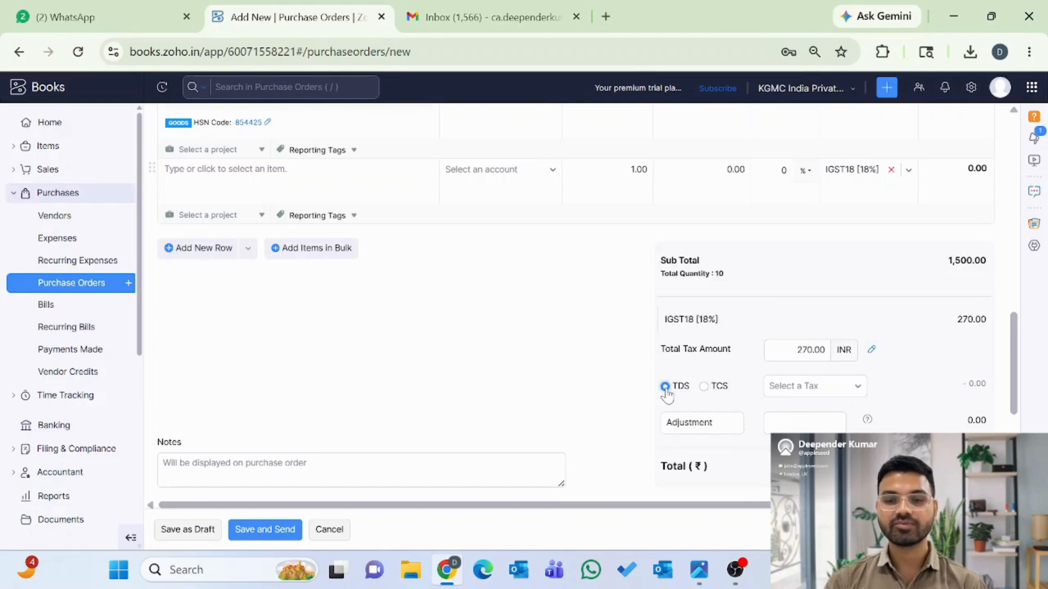
{"action": "left_click", "coordinate": [813, 392]}
{"action": "scroll", "coordinate": [839, 293], "scroll_direction": "down", "scroll_amount": 1}
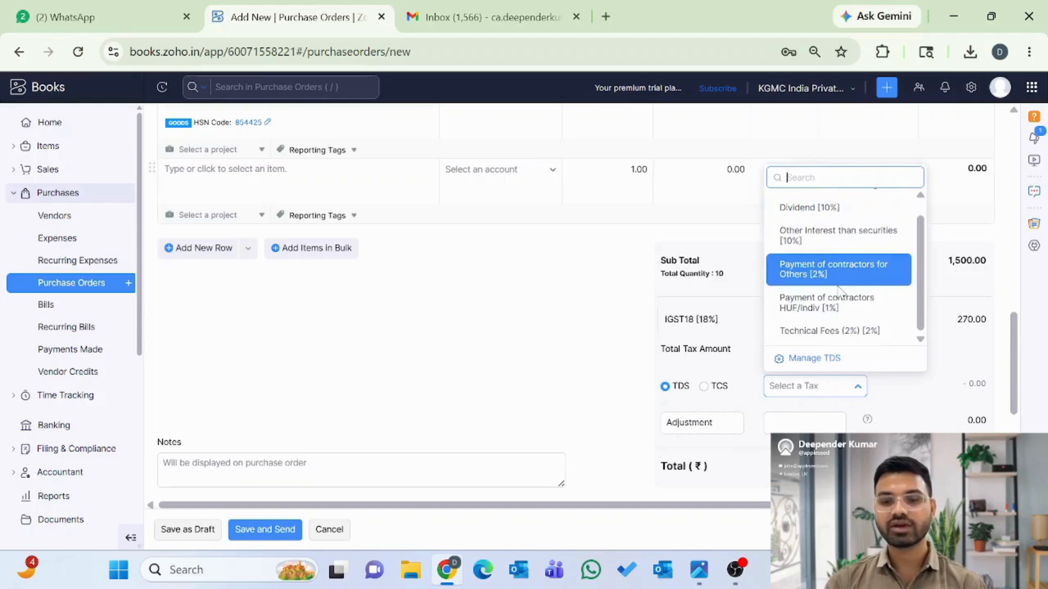
{"action": "left_click", "coordinate": [623, 318]}
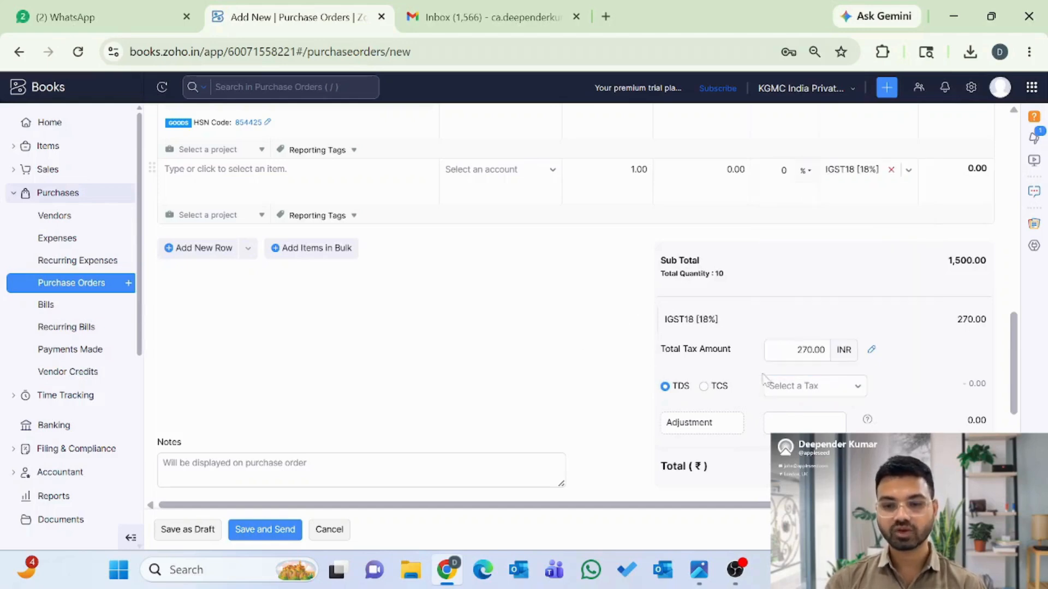
{"action": "left_click", "coordinate": [813, 392]}
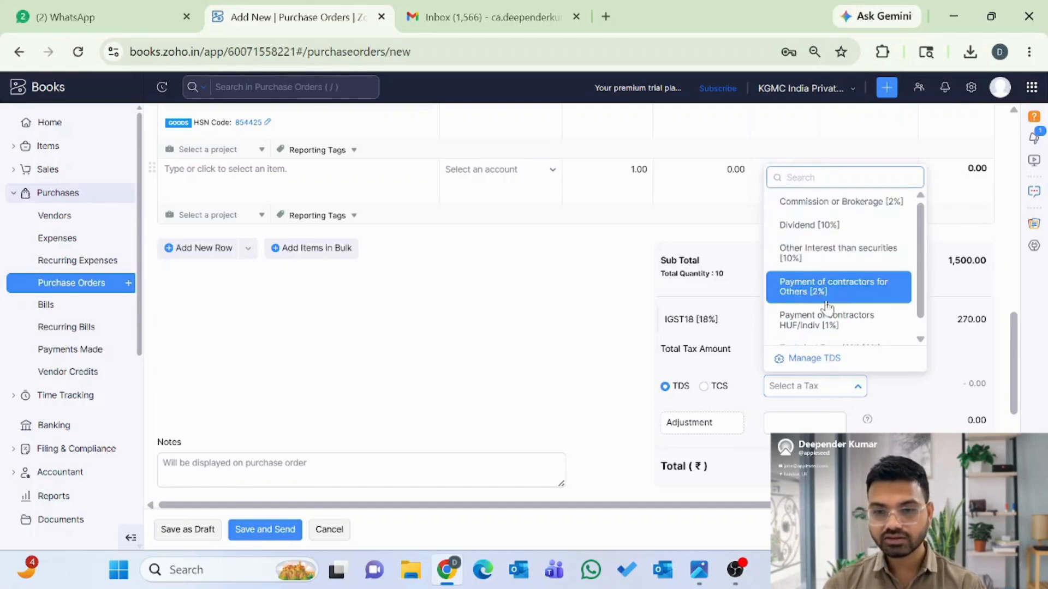
{"action": "scroll", "coordinate": [827, 321], "scroll_direction": "down", "scroll_amount": 1}
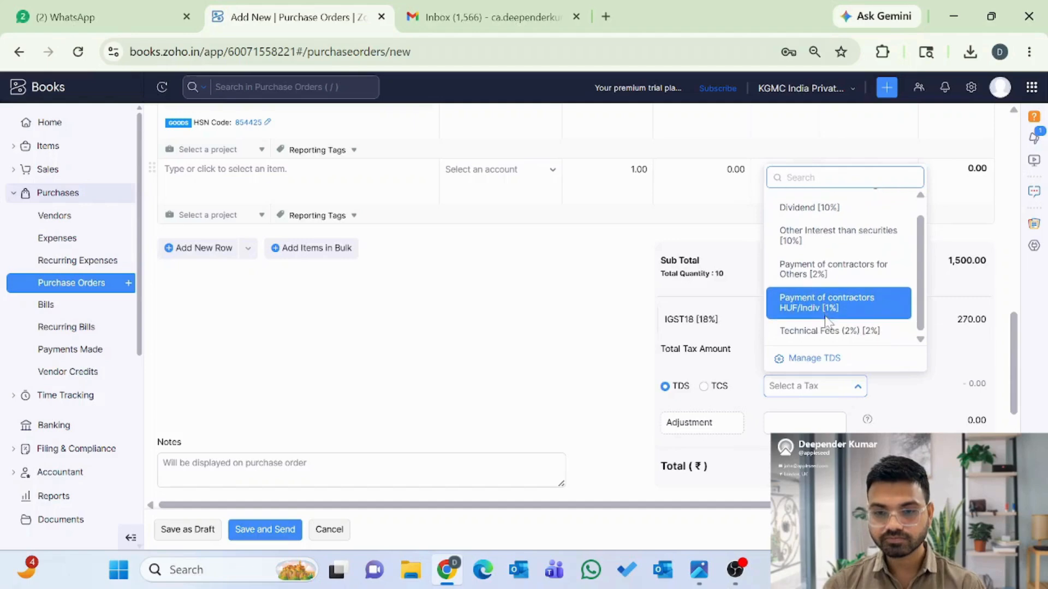
{"action": "left_click", "coordinate": [818, 333]}
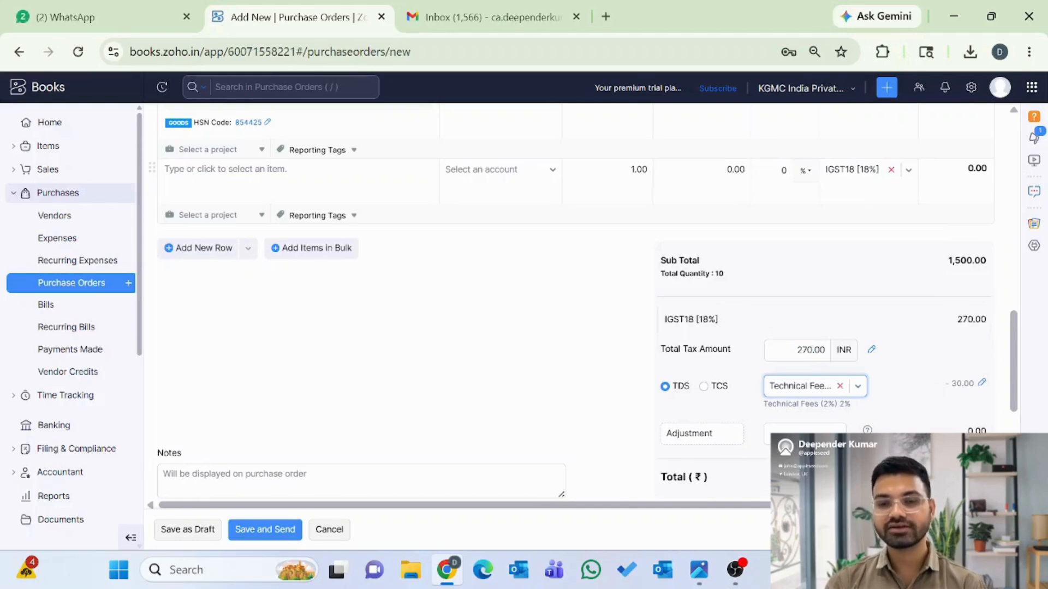
{"action": "scroll", "coordinate": [917, 407], "scroll_direction": "down", "scroll_amount": 1}
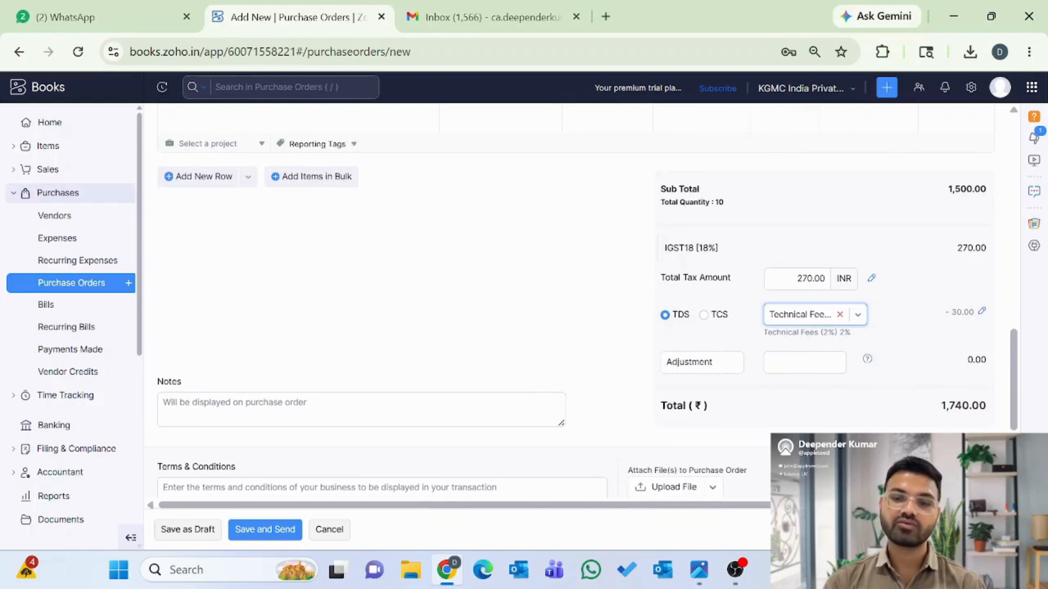
{"action": "left_click", "coordinate": [857, 316]}
{"action": "left_click", "coordinate": [840, 315]}
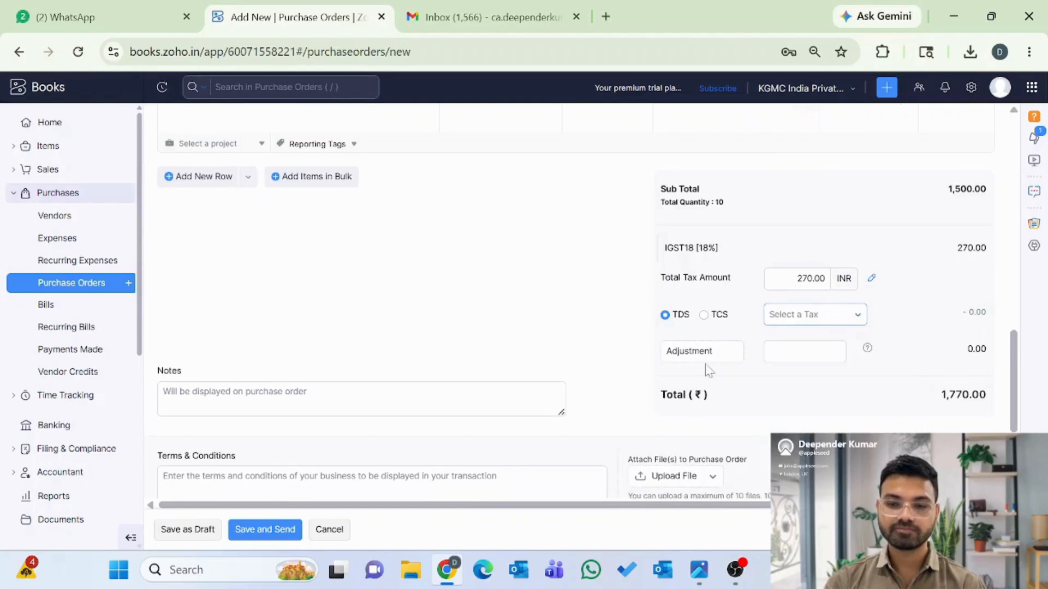
{"action": "scroll", "coordinate": [765, 402], "scroll_direction": "down", "scroll_amount": 2}
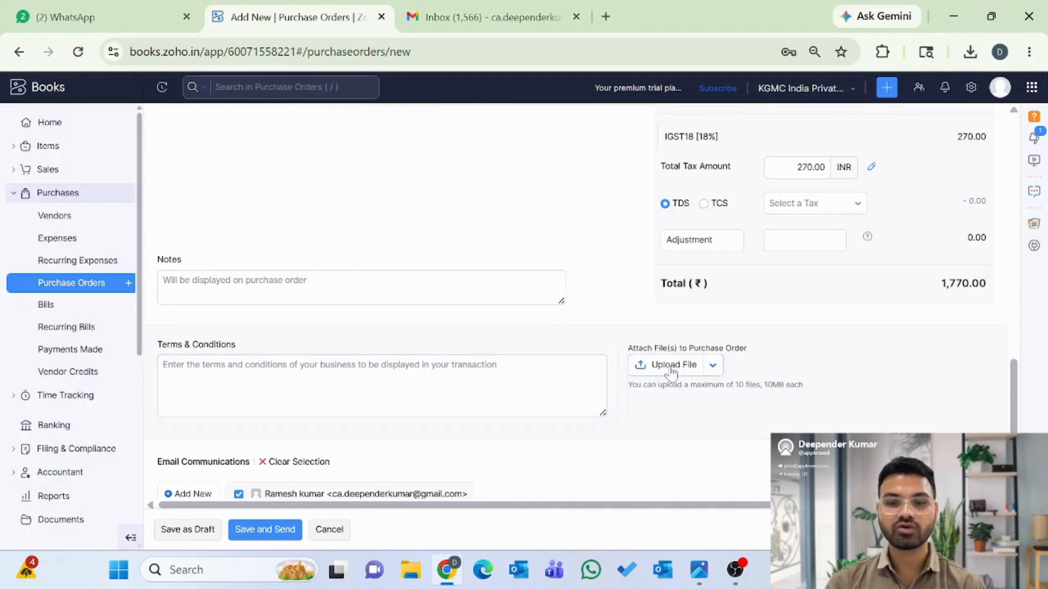
{"action": "scroll", "coordinate": [453, 442], "scroll_direction": "down", "scroll_amount": 2}
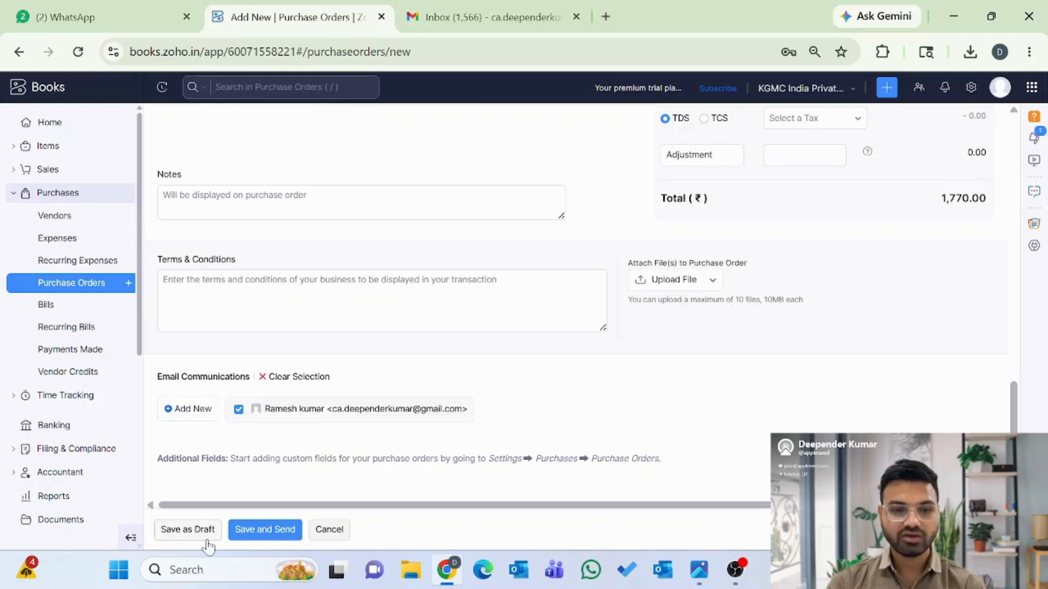
- Save purchase order PO-00001 and email it to KGA enterprises Ltd, then return to Gmail
{"action": "left_click", "coordinate": [254, 534]}
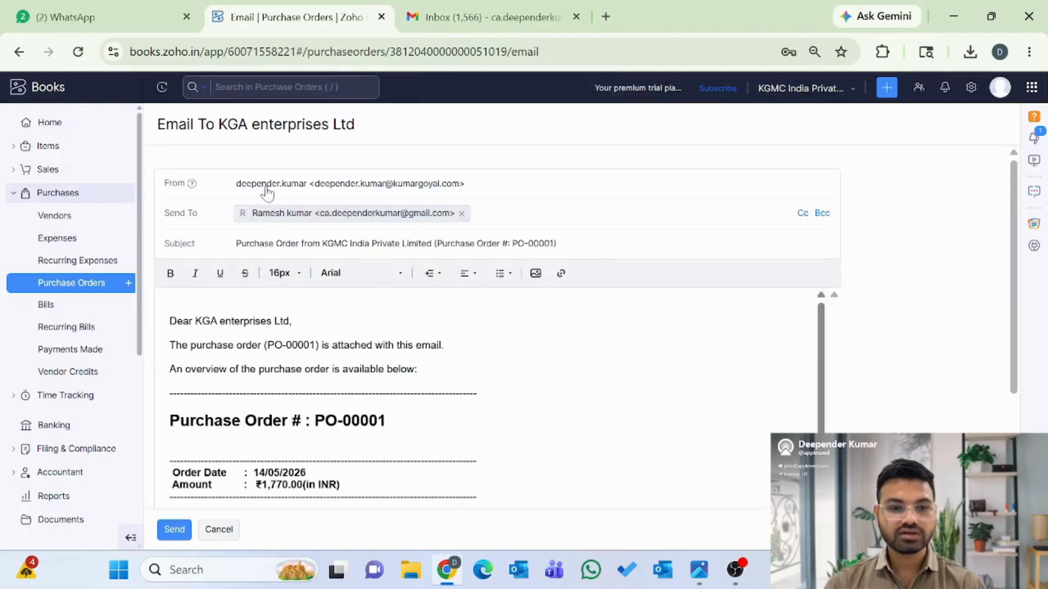
{"action": "left_click", "coordinate": [350, 214]}
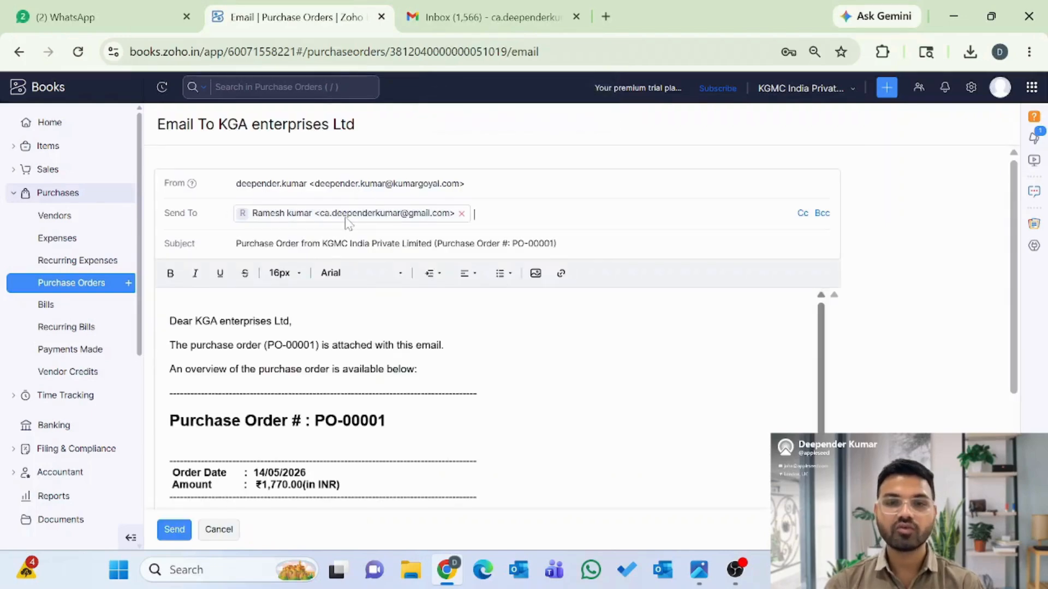
{"action": "scroll", "coordinate": [491, 382], "scroll_direction": "down", "scroll_amount": 5}
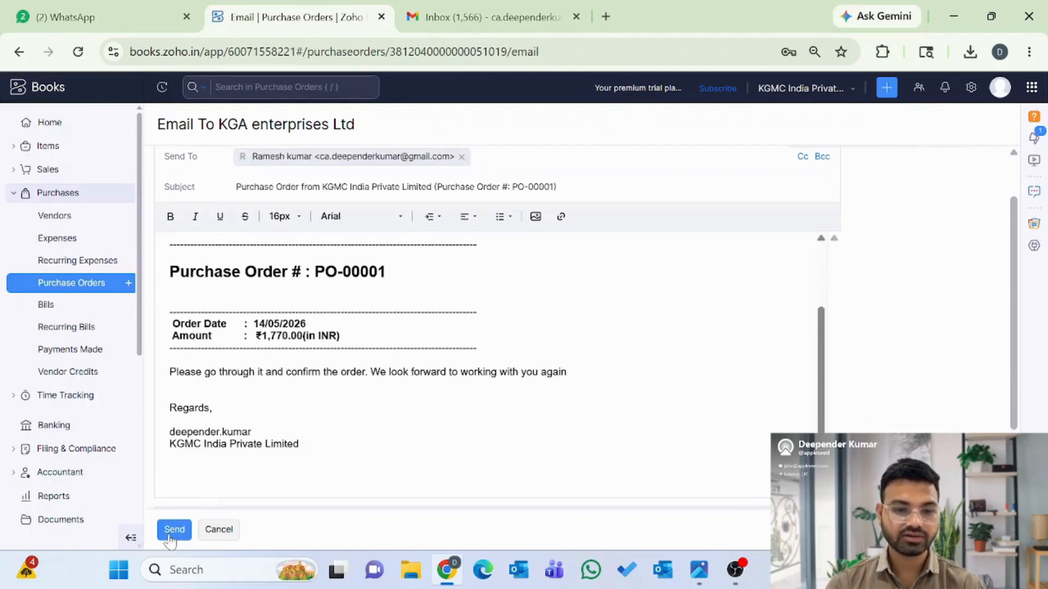
{"action": "left_click", "coordinate": [170, 537]}
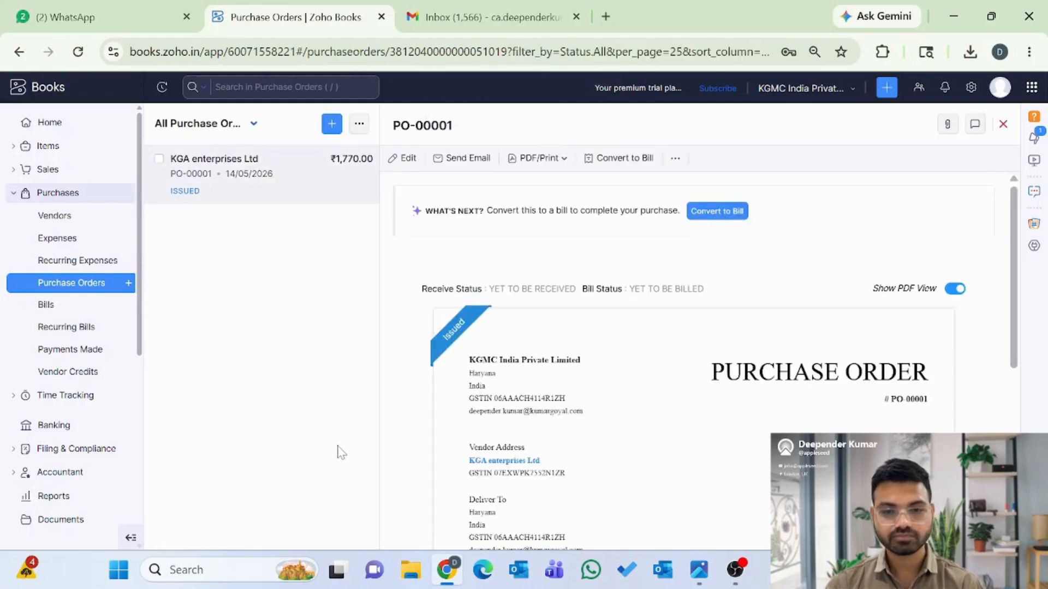
{"action": "mouse_move", "coordinate": [489, 331]}
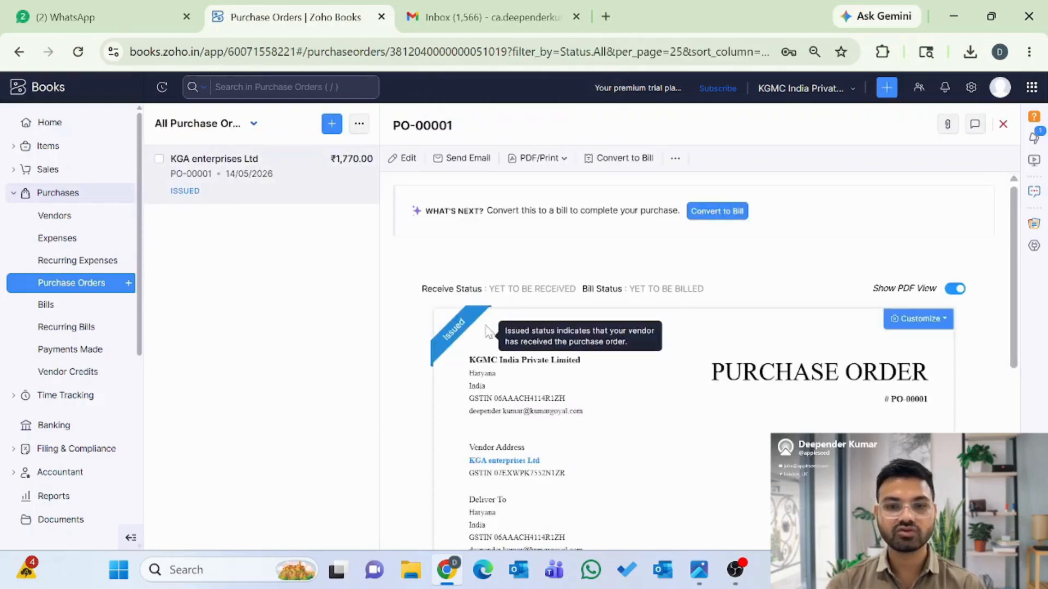
{"action": "left_click", "coordinate": [441, 21]}
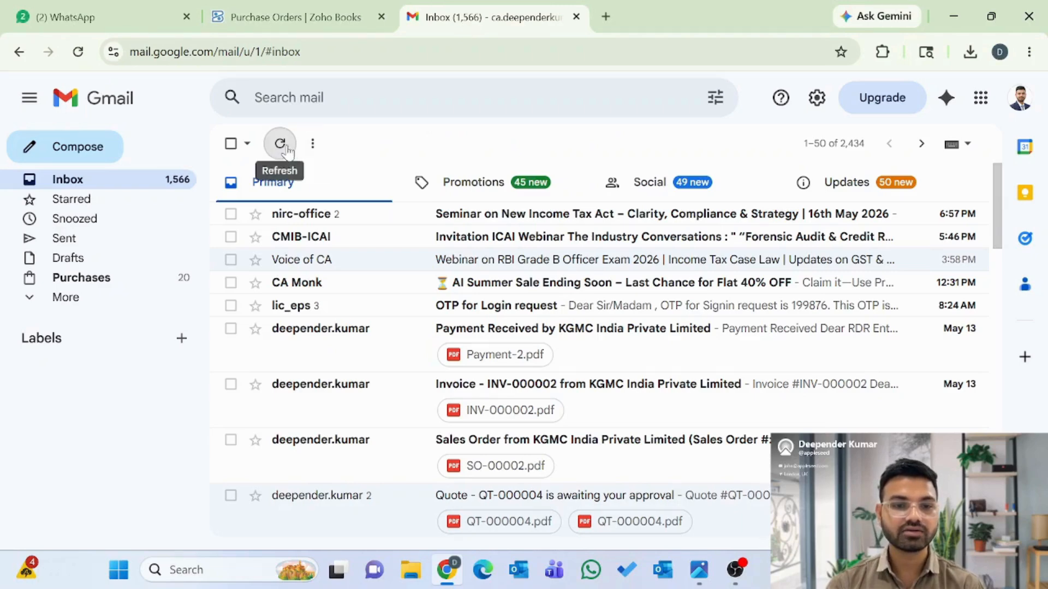
- Refresh the inbox, open the new purchase order email and preview PO-00001.pdf showing ₹1,770.00
{"action": "left_click", "coordinate": [286, 147]}
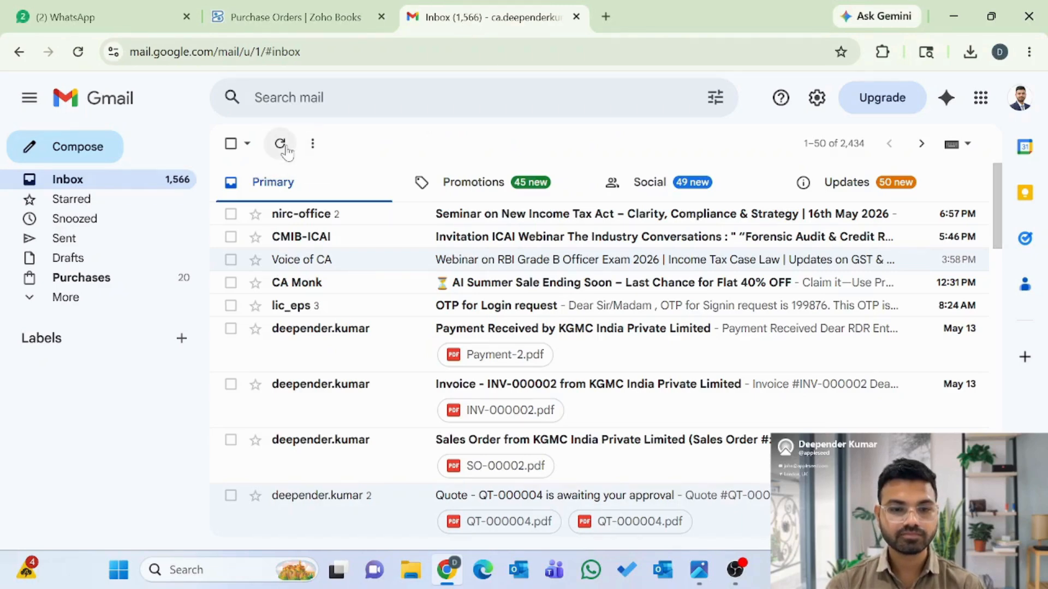
{"action": "left_click", "coordinate": [280, 149]}
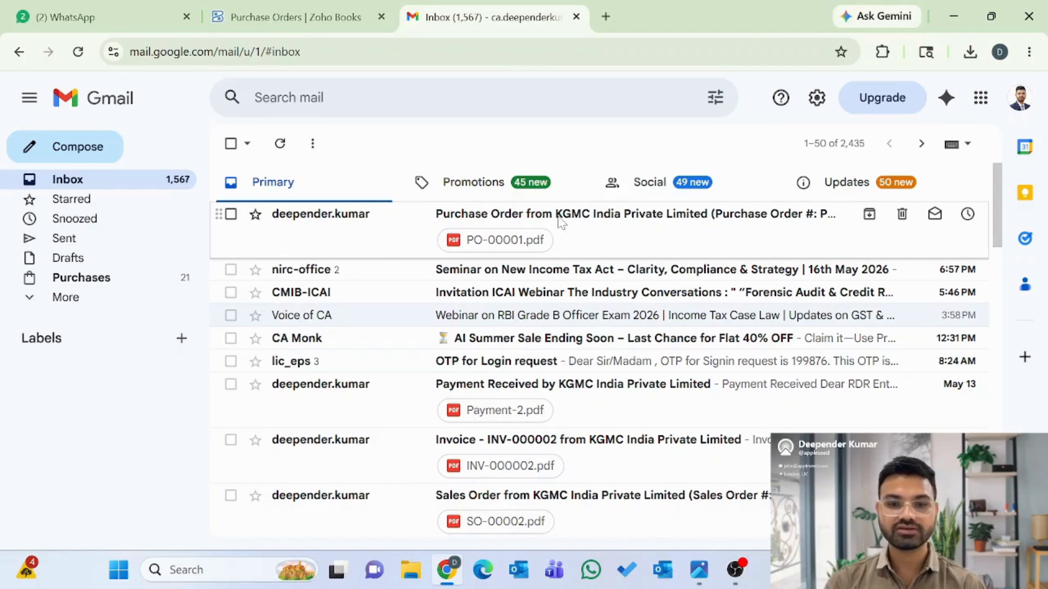
{"action": "left_click", "coordinate": [557, 221]}
{"action": "scroll", "coordinate": [570, 343], "scroll_direction": "down", "scroll_amount": 8}
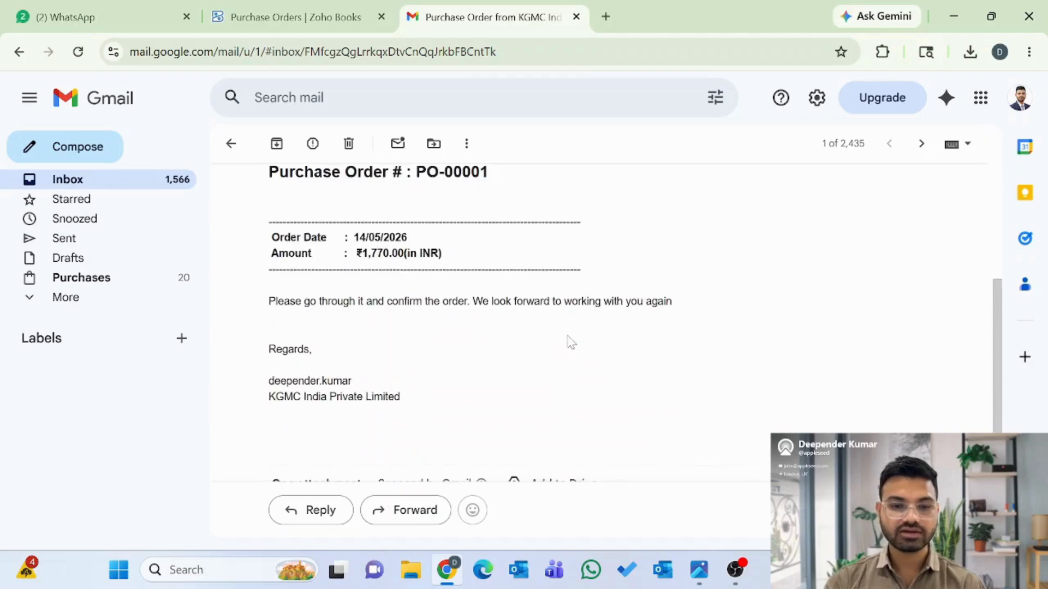
{"action": "mouse_move", "coordinate": [318, 332]}
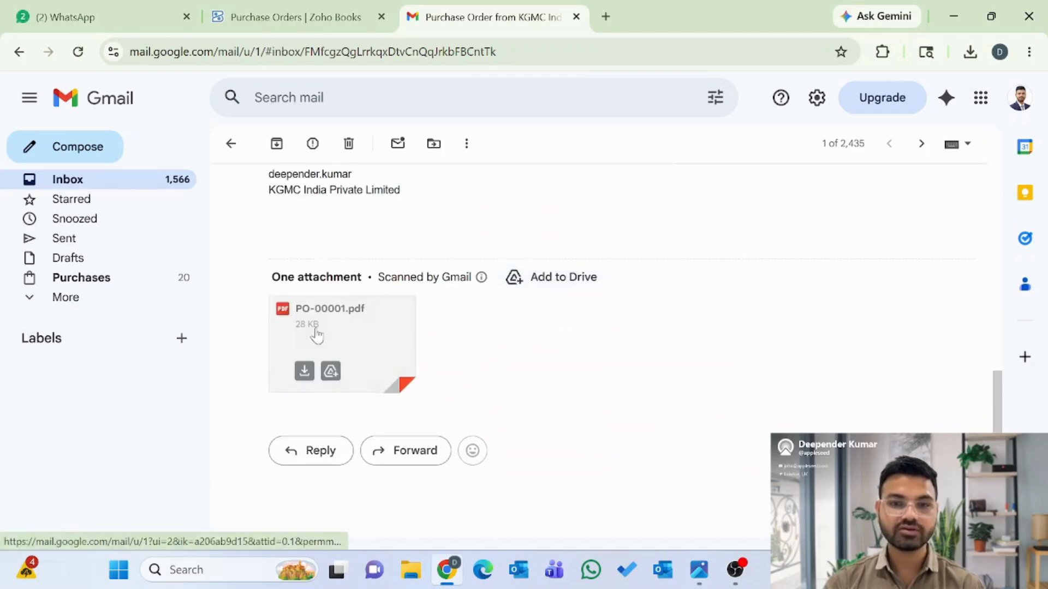
{"action": "left_click", "coordinate": [335, 328]}
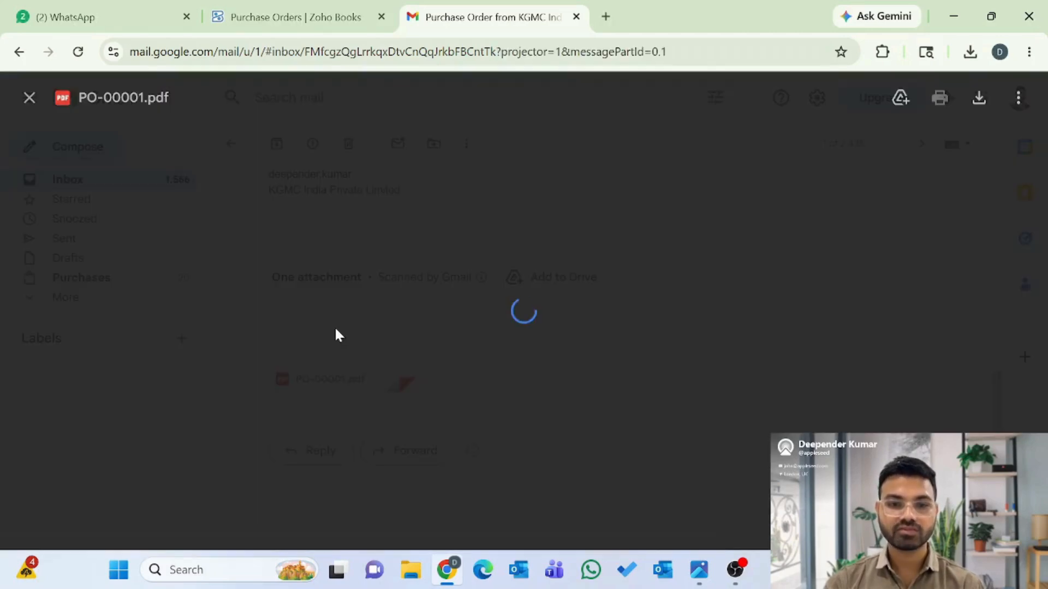
{"action": "scroll", "coordinate": [431, 382], "scroll_direction": "down", "scroll_amount": 6}
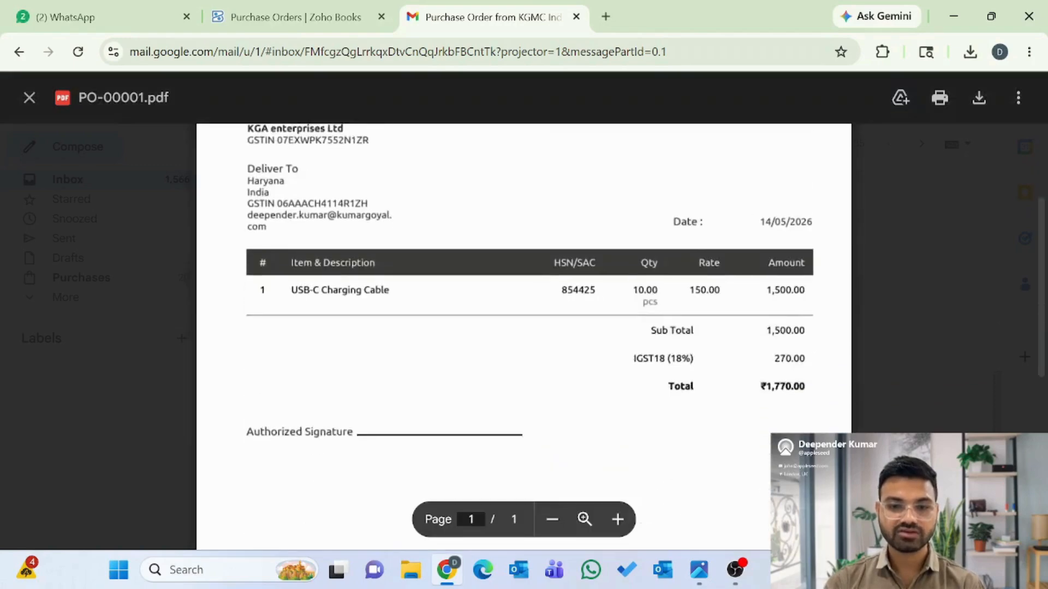
{"action": "scroll", "coordinate": [524, 328], "scroll_direction": "up", "scroll_amount": 6}
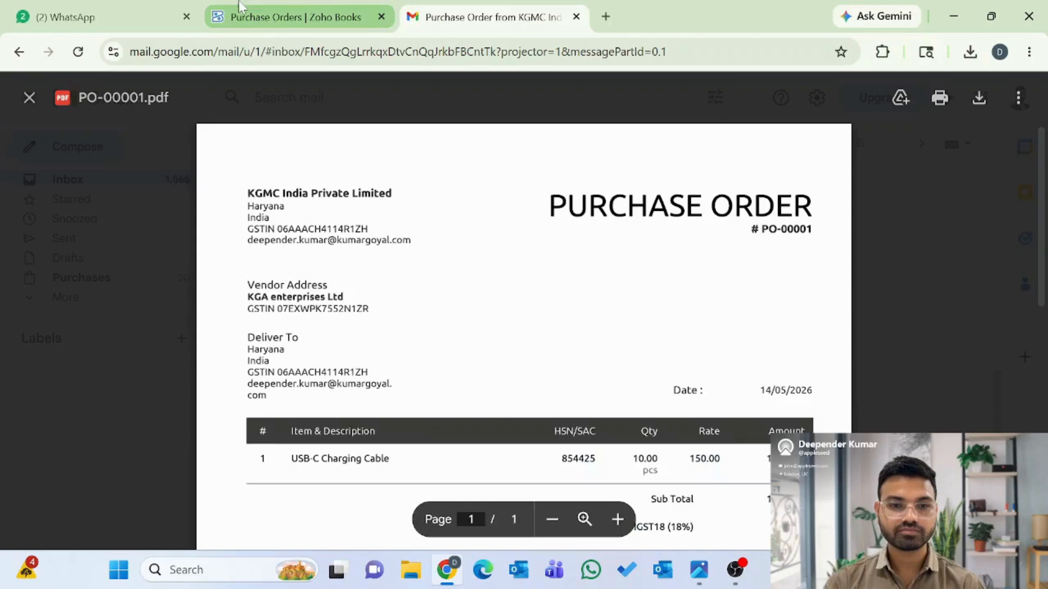
- Back in Zoho Books, open PO-00001 for editing, review it and save it unchanged
{"action": "left_click", "coordinate": [270, 17]}
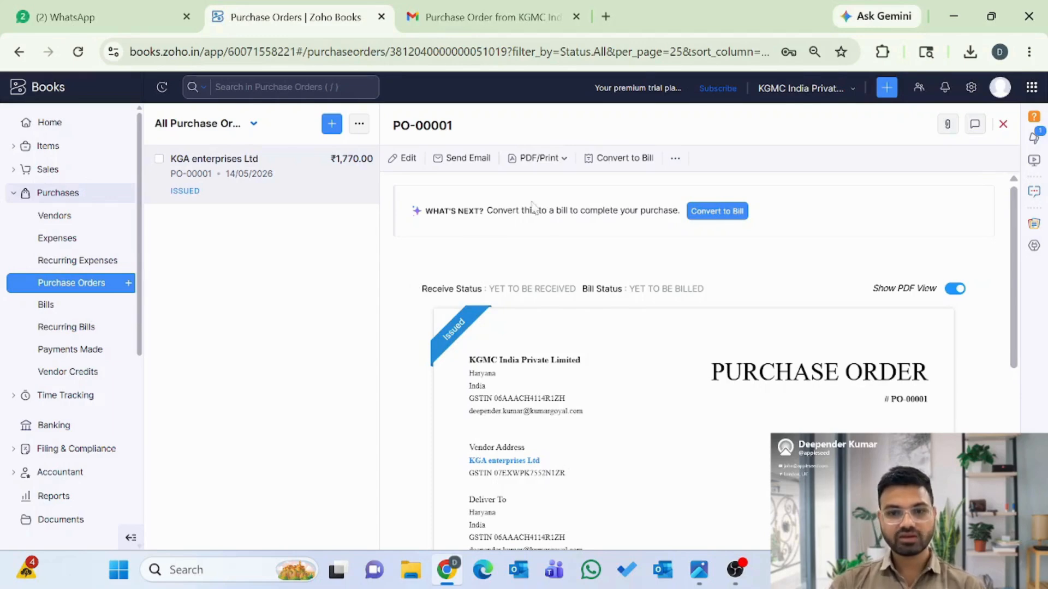
{"action": "left_click", "coordinate": [408, 160]}
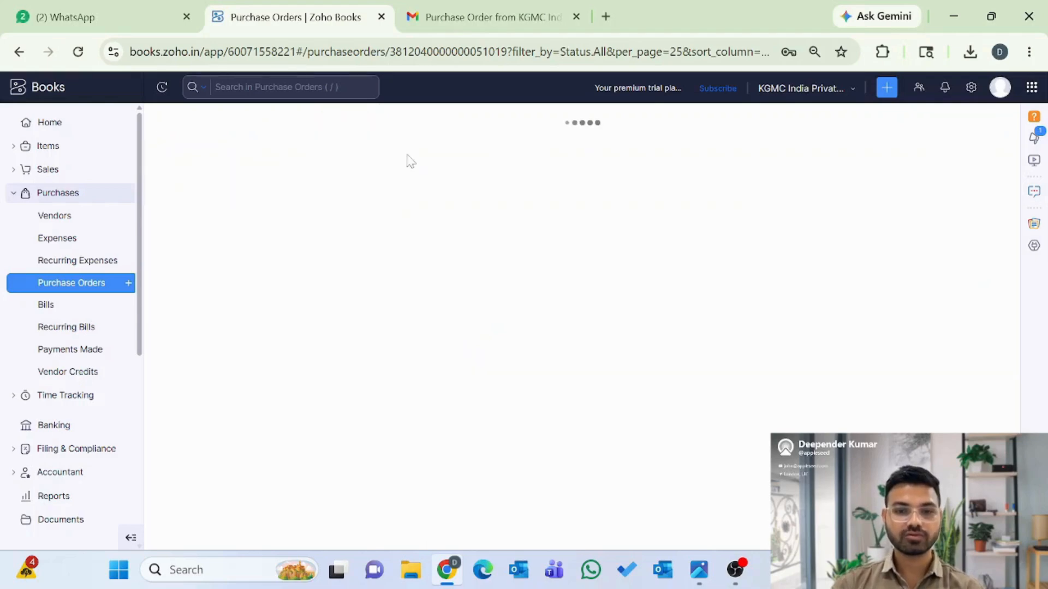
{"action": "scroll", "coordinate": [463, 373], "scroll_direction": "down", "scroll_amount": 15}
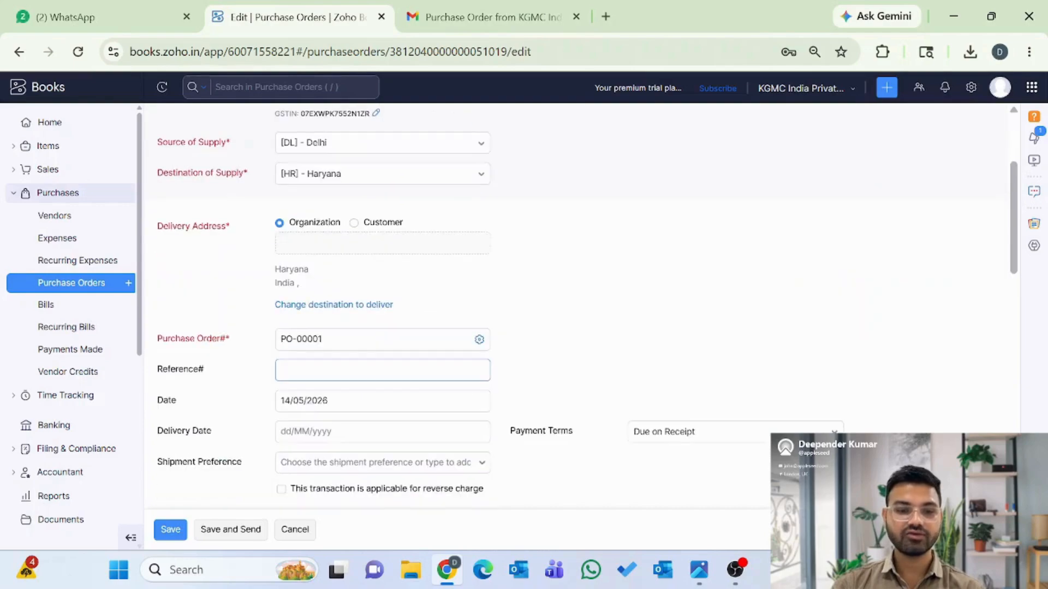
{"action": "scroll", "coordinate": [462, 372], "scroll_direction": "down", "scroll_amount": 1}
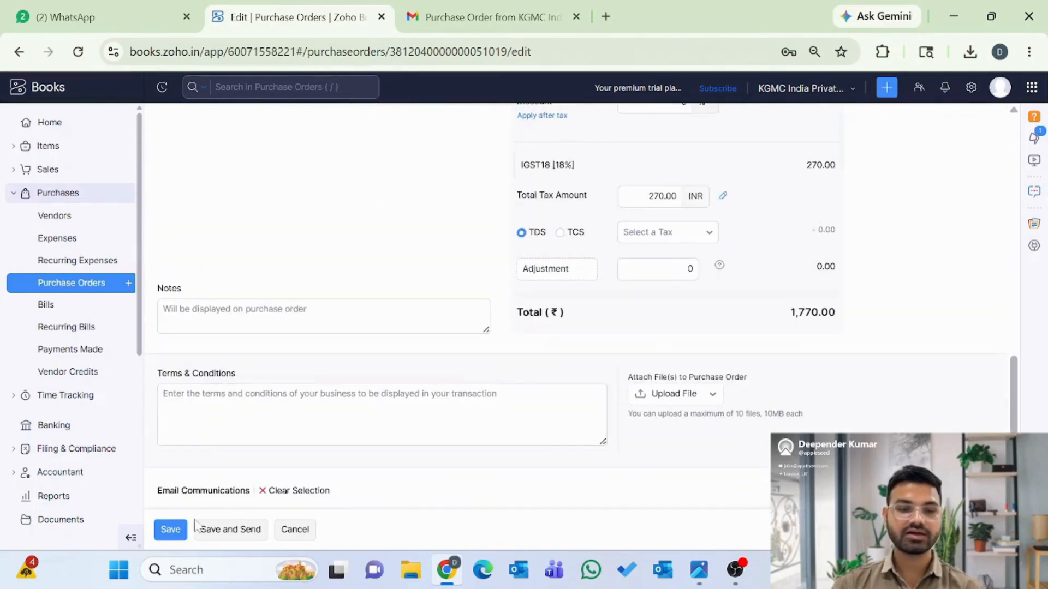
{"action": "left_click", "coordinate": [172, 537]}
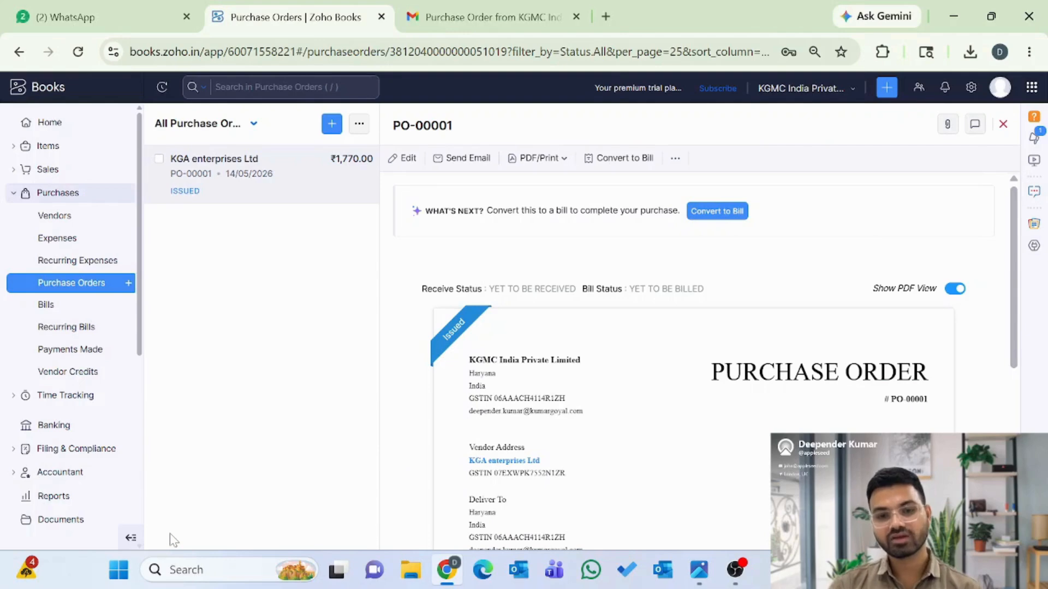
{"action": "mouse_move", "coordinate": [459, 333]}
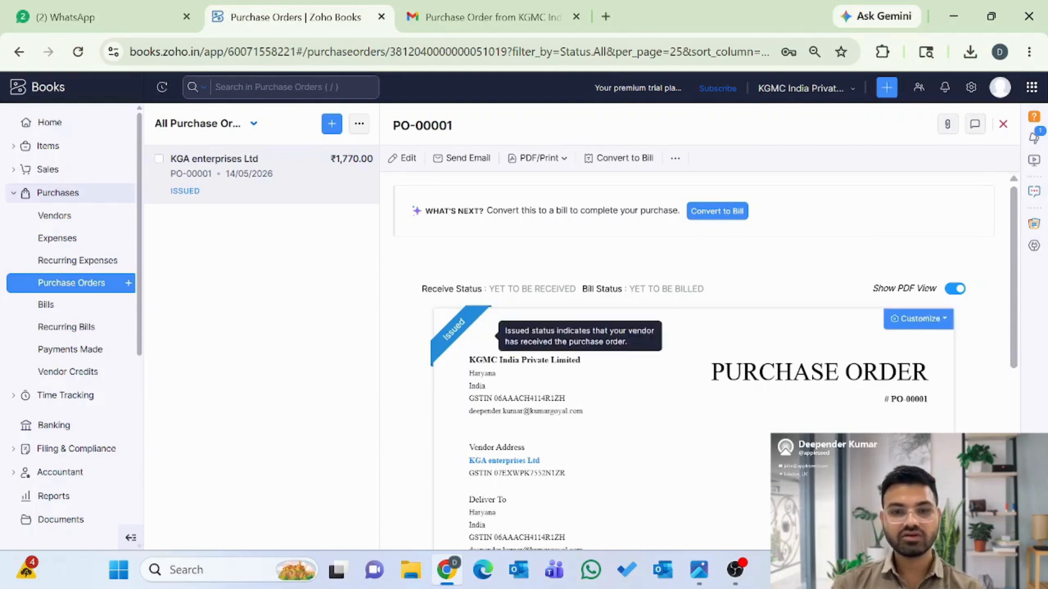
{"action": "left_click", "coordinate": [618, 158]}
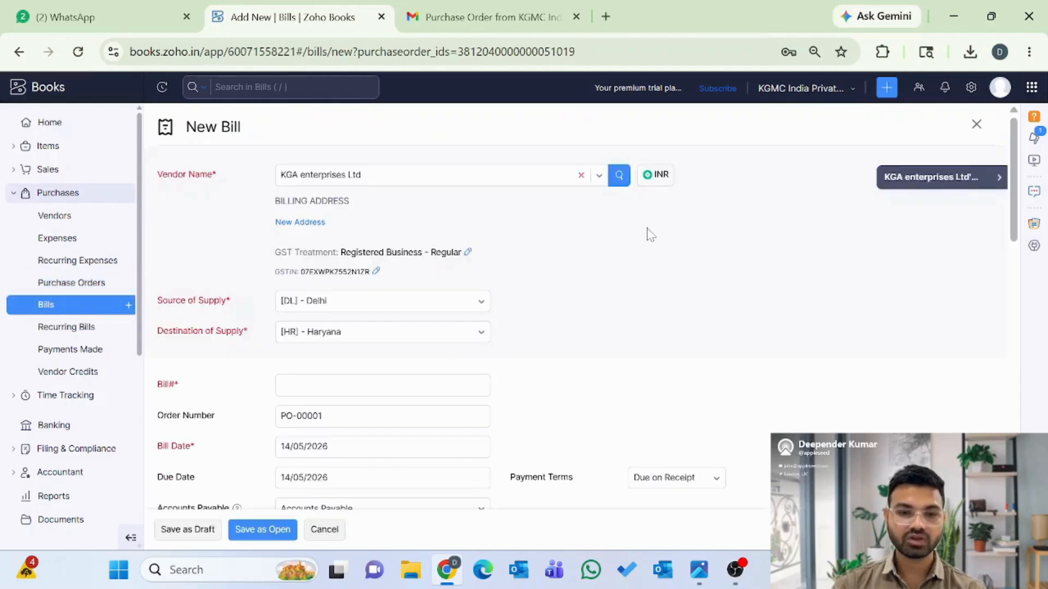
{"action": "left_click", "coordinate": [325, 529]}
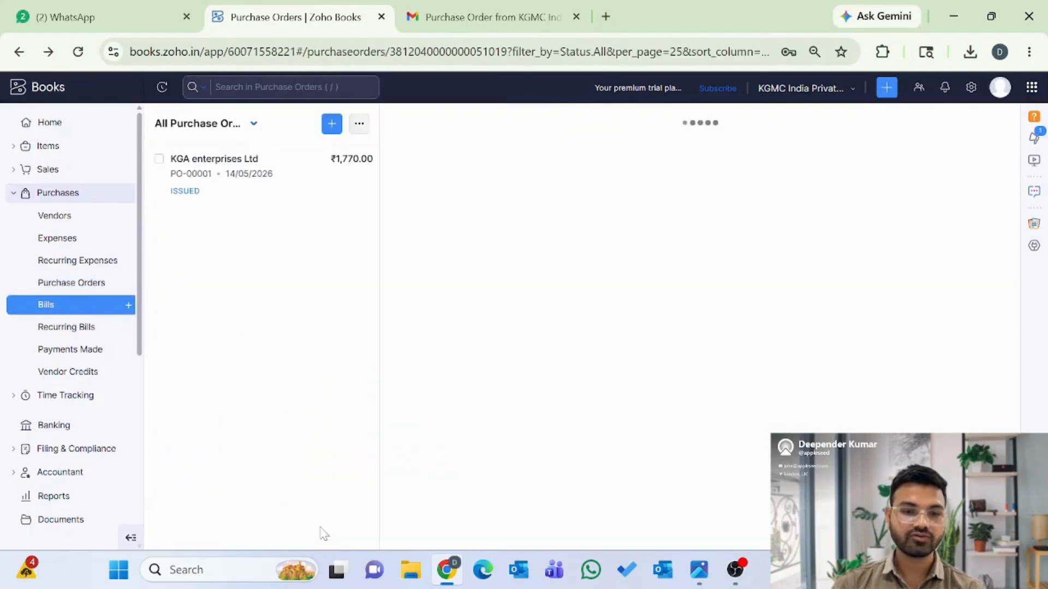
{"action": "left_click", "coordinate": [46, 305]}
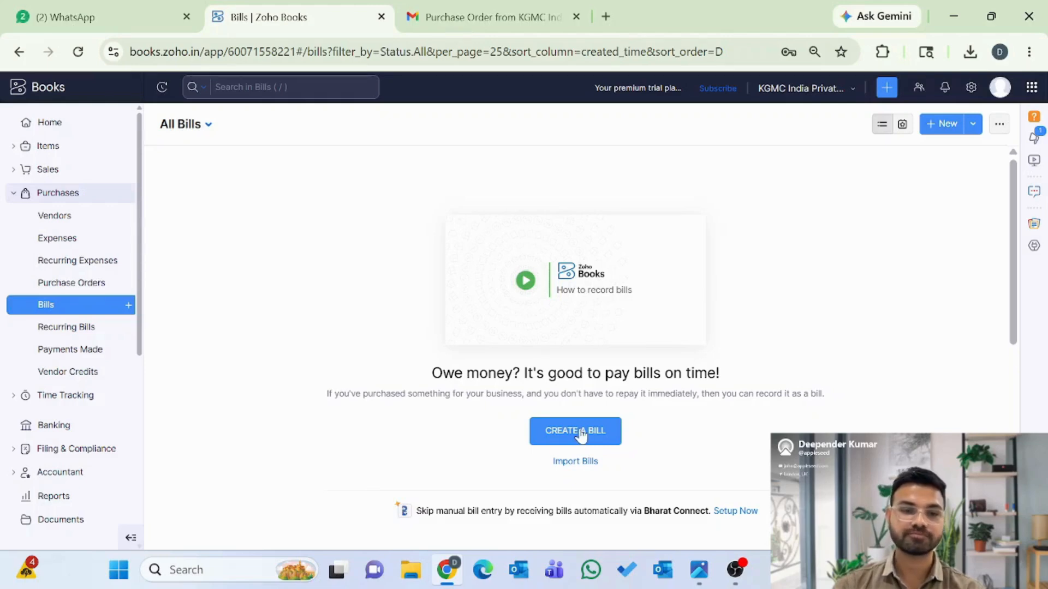
{"action": "left_click", "coordinate": [61, 287]}
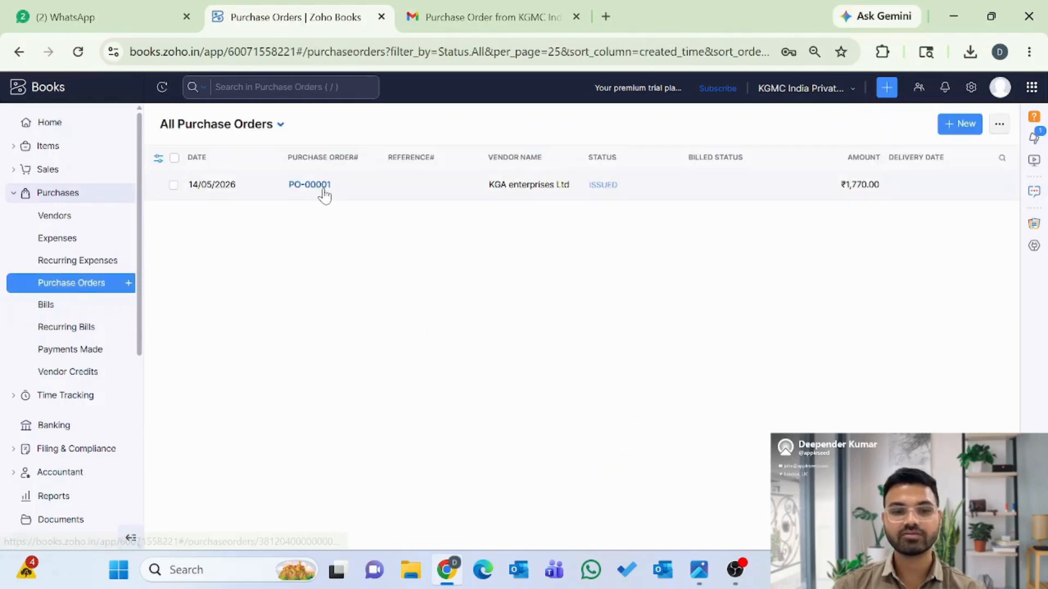
{"action": "left_click", "coordinate": [322, 191]}
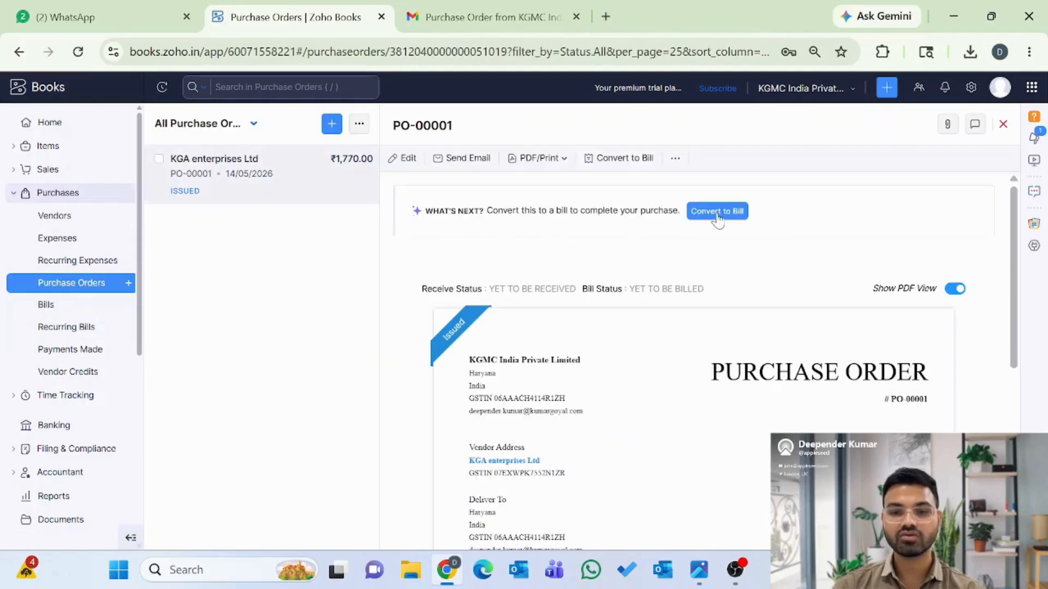
{"action": "left_click", "coordinate": [675, 161]}
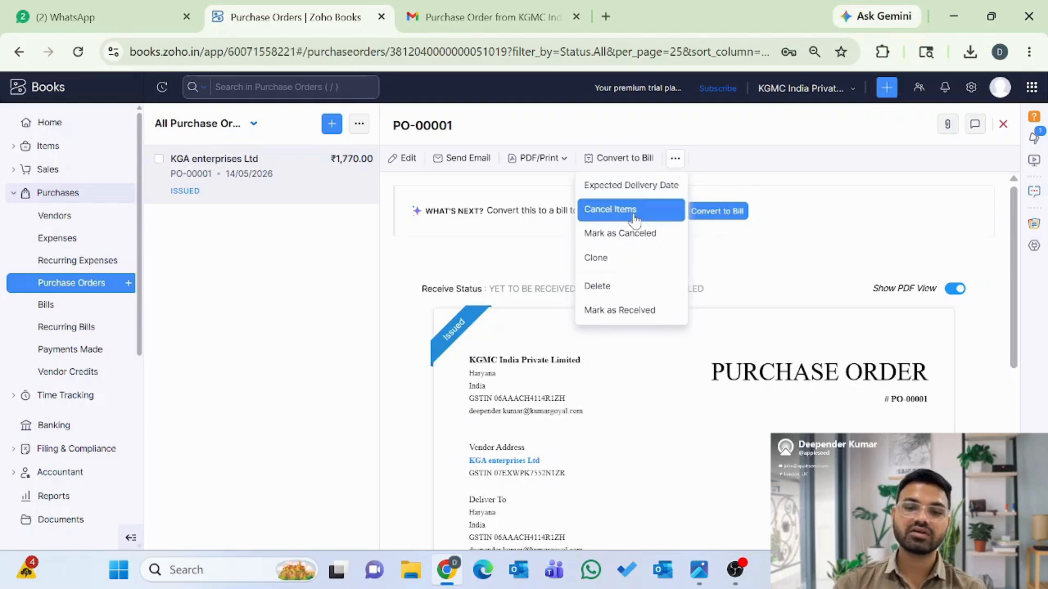
{"action": "left_click", "coordinate": [765, 251]}
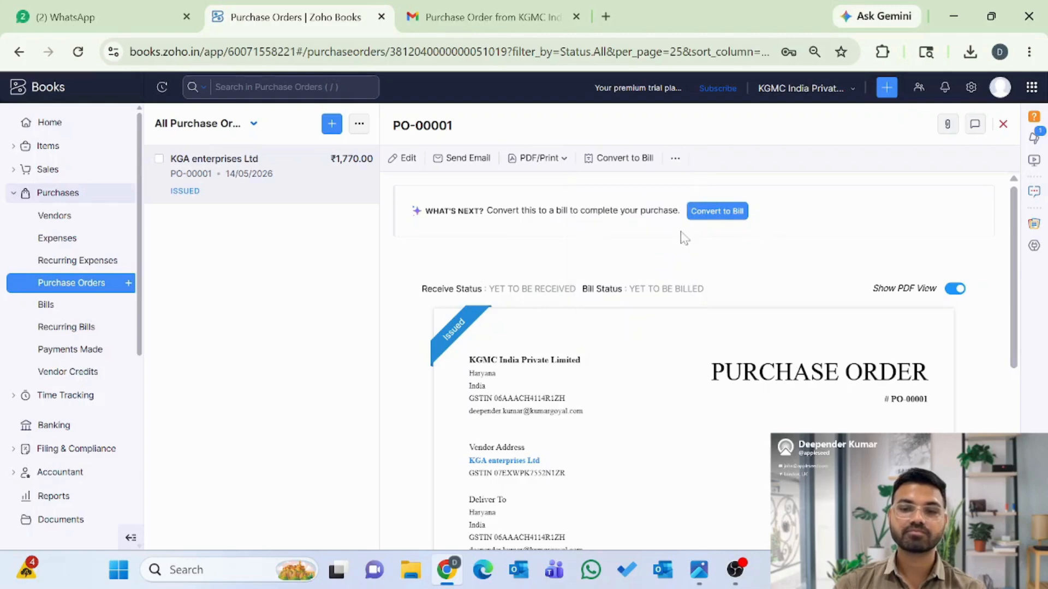
- Convert PO-00001 into a bill and enter bill number KGA/26-27/001
{"action": "left_click", "coordinate": [713, 217]}
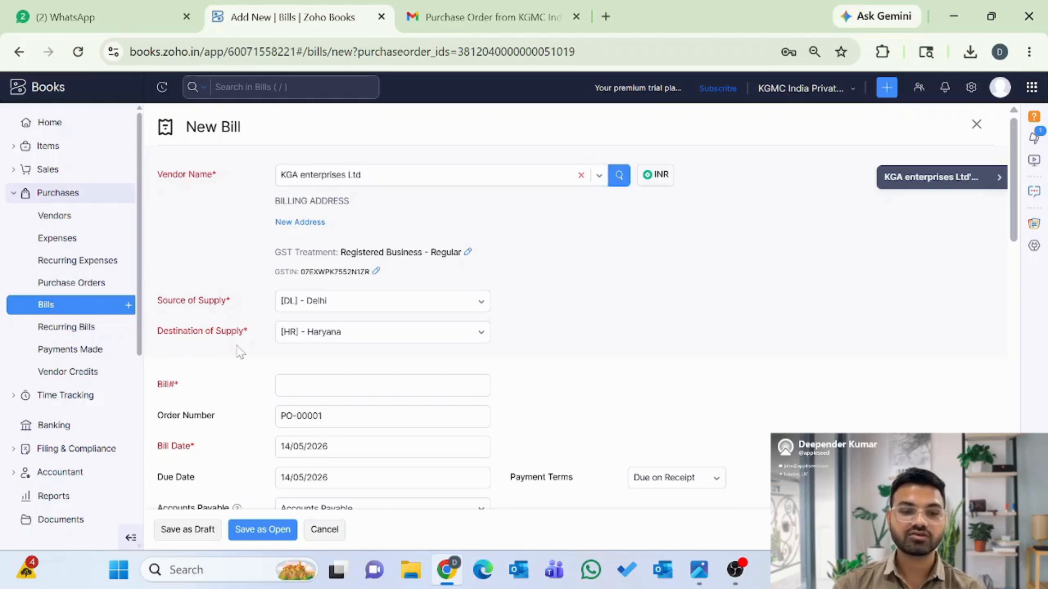
{"action": "scroll", "coordinate": [241, 352], "scroll_direction": "down", "scroll_amount": 1}
{"action": "left_click", "coordinate": [281, 338]}
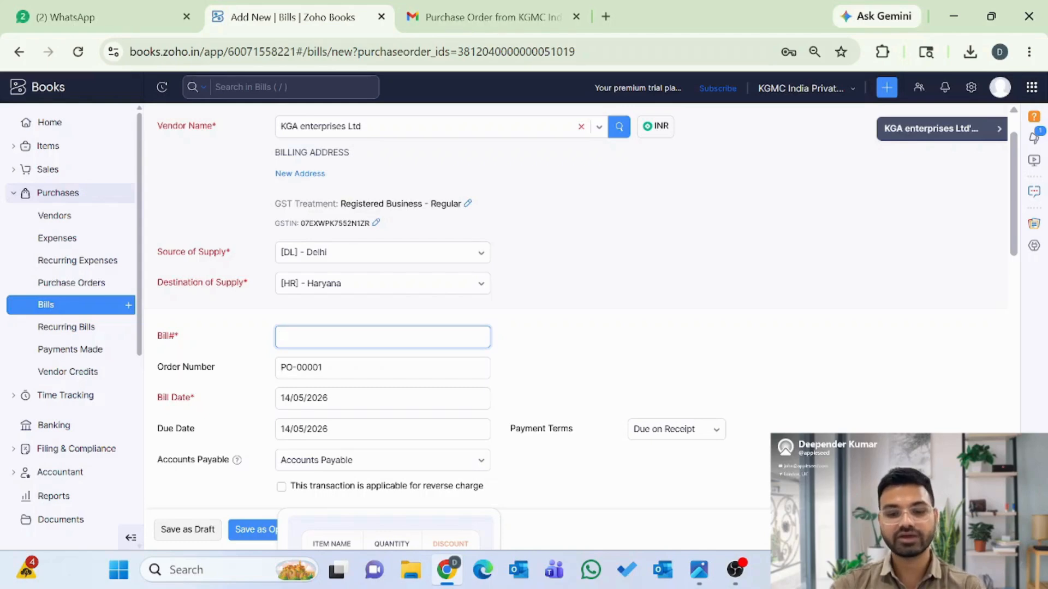
{"action": "type", "text": "KGA2"}
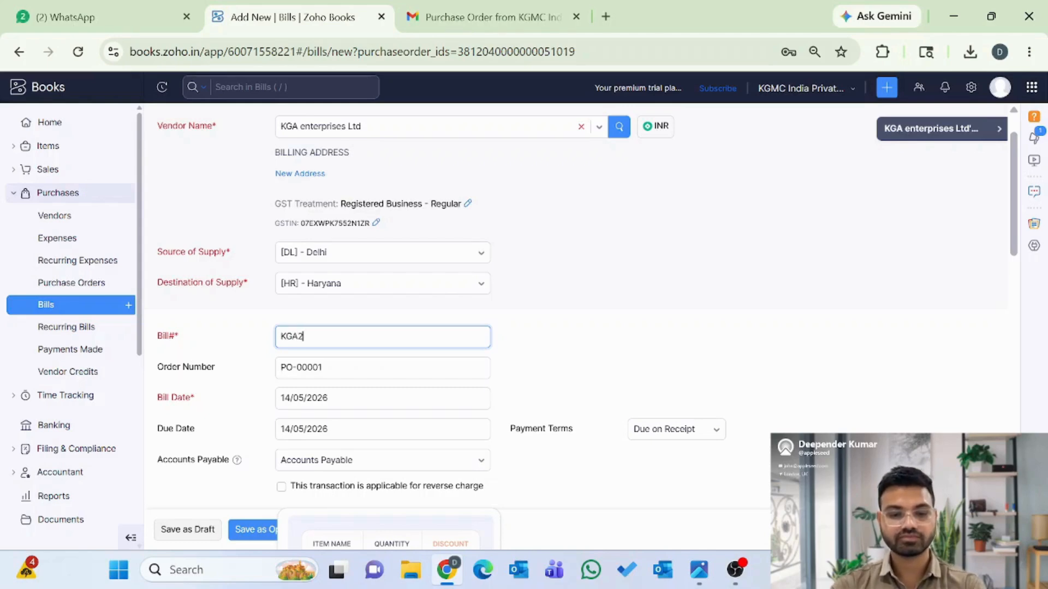
{"action": "type", "text": "6-27"}
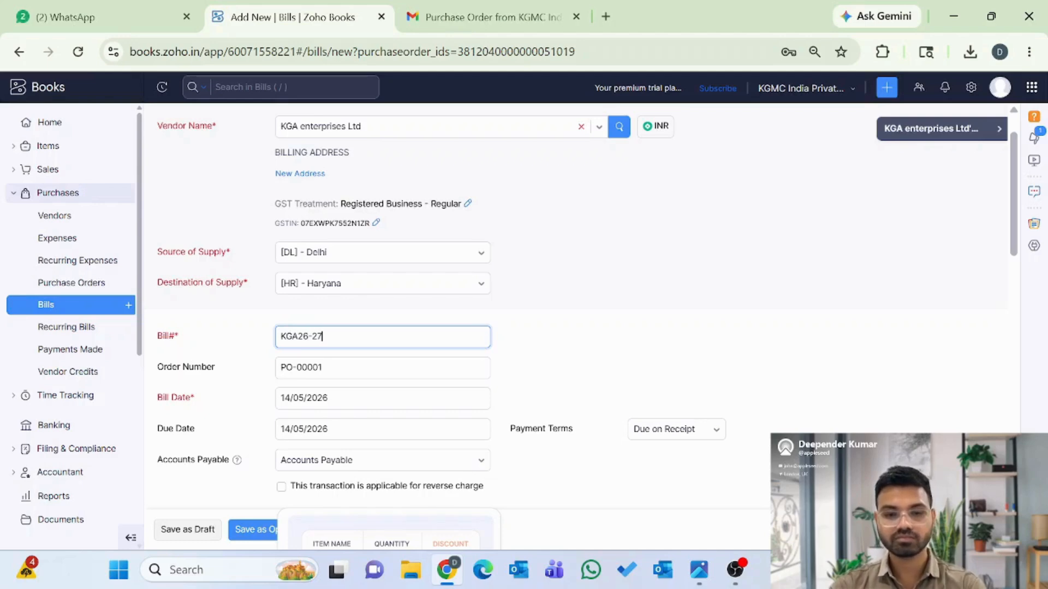
{"action": "type", "text": "/001"}
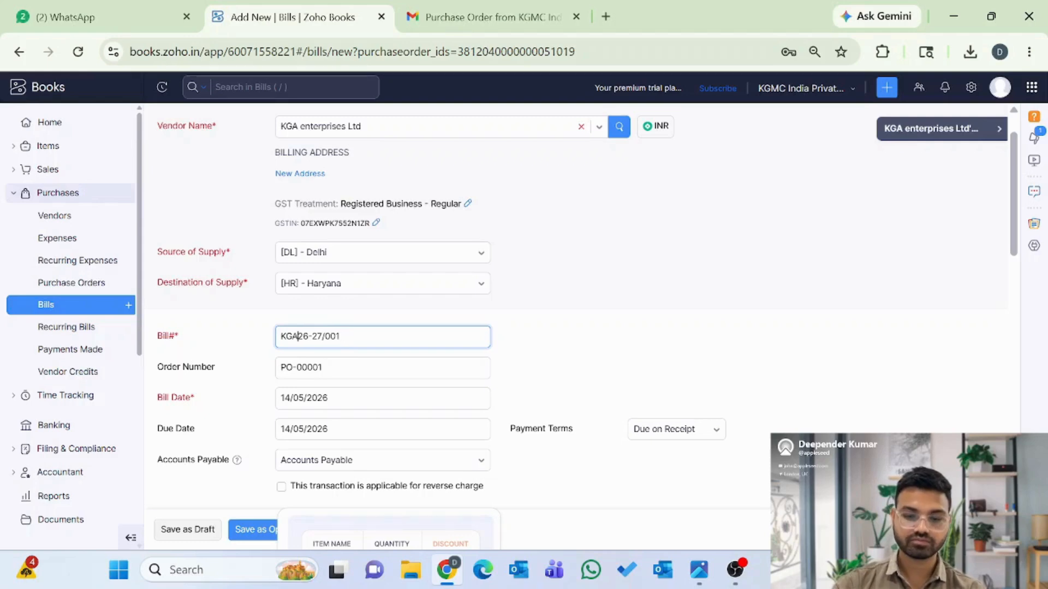
{"action": "type", "text": "/"}
- Dismiss the discount accounts tip and save the ₹1,770.00 bill as Open
{"action": "scroll", "coordinate": [166, 311], "scroll_direction": "down", "scroll_amount": 1}
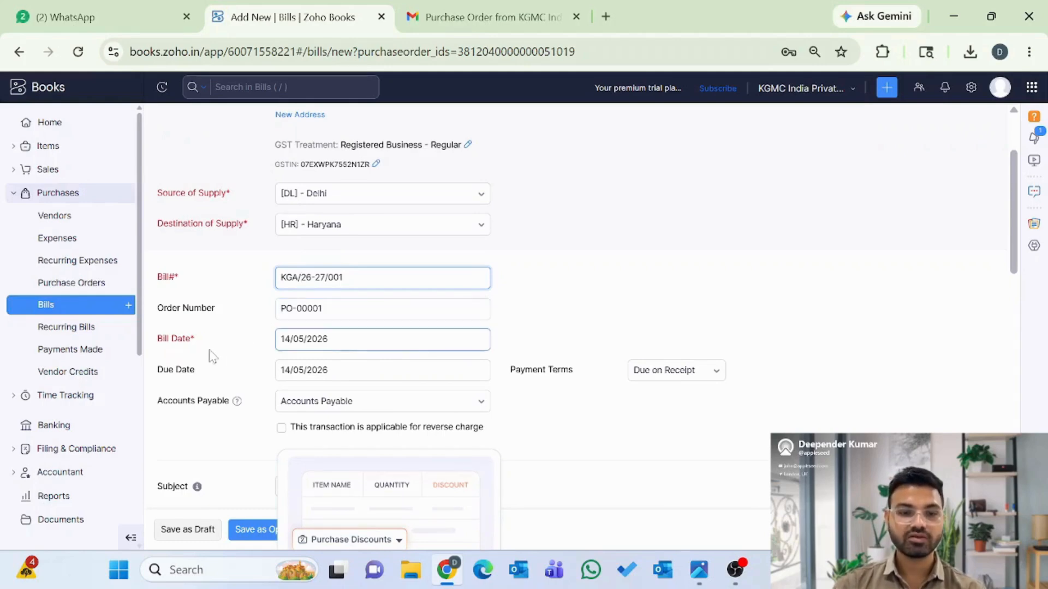
{"action": "scroll", "coordinate": [260, 350], "scroll_direction": "down", "scroll_amount": 1}
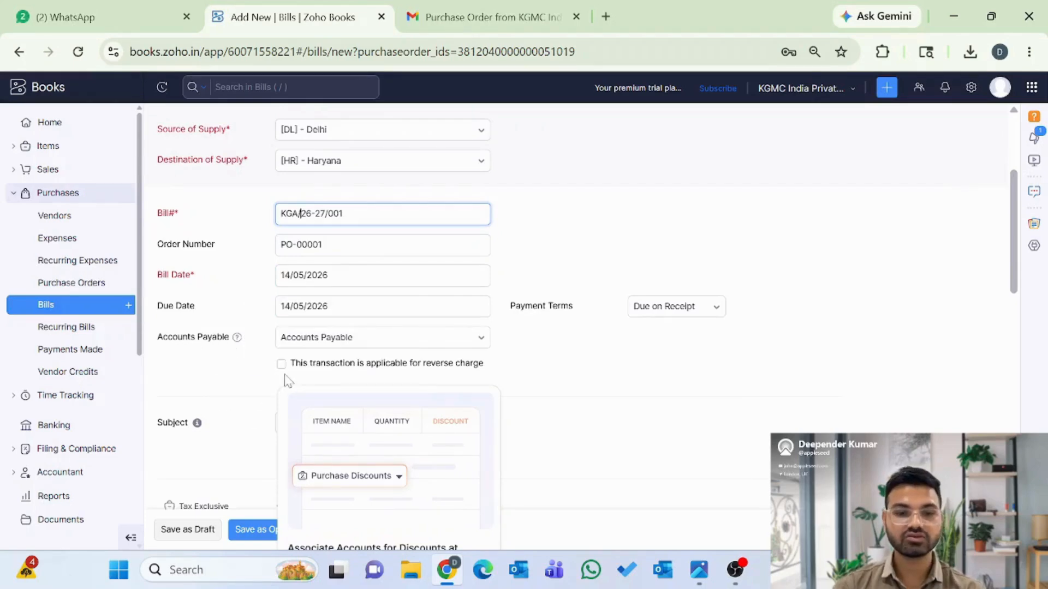
{"action": "scroll", "coordinate": [264, 400], "scroll_direction": "down", "scroll_amount": 5}
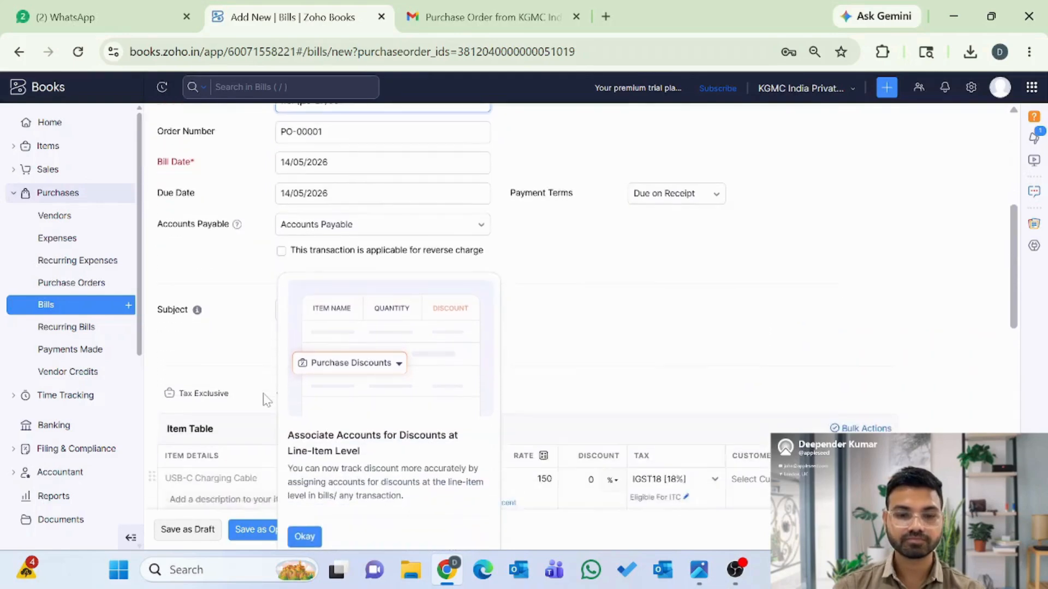
{"action": "left_click", "coordinate": [304, 529]}
{"action": "scroll", "coordinate": [239, 413], "scroll_direction": "down", "scroll_amount": 8}
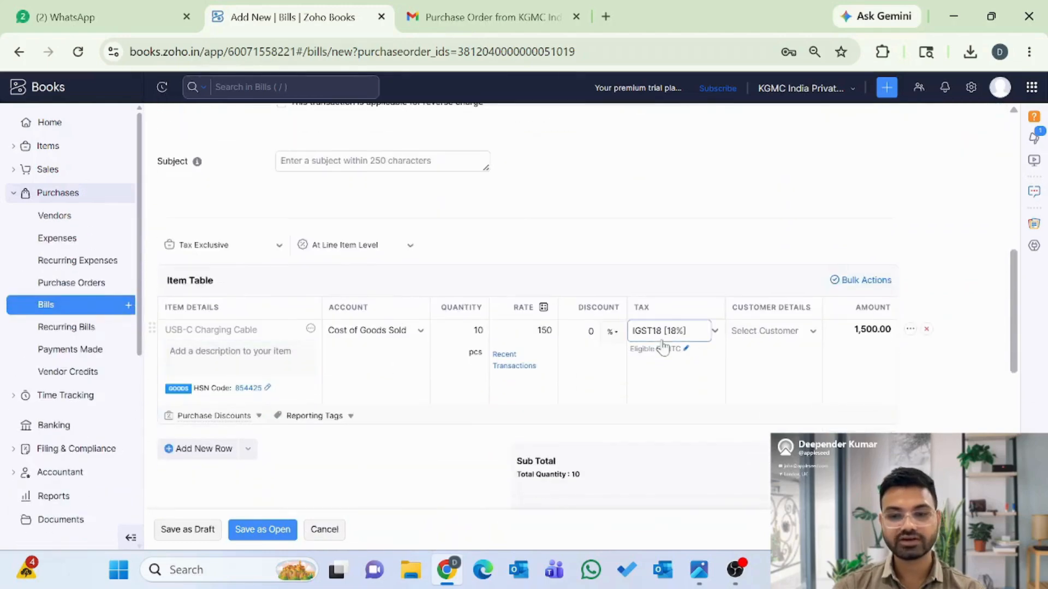
{"action": "scroll", "coordinate": [692, 410], "scroll_direction": "down", "scroll_amount": 2}
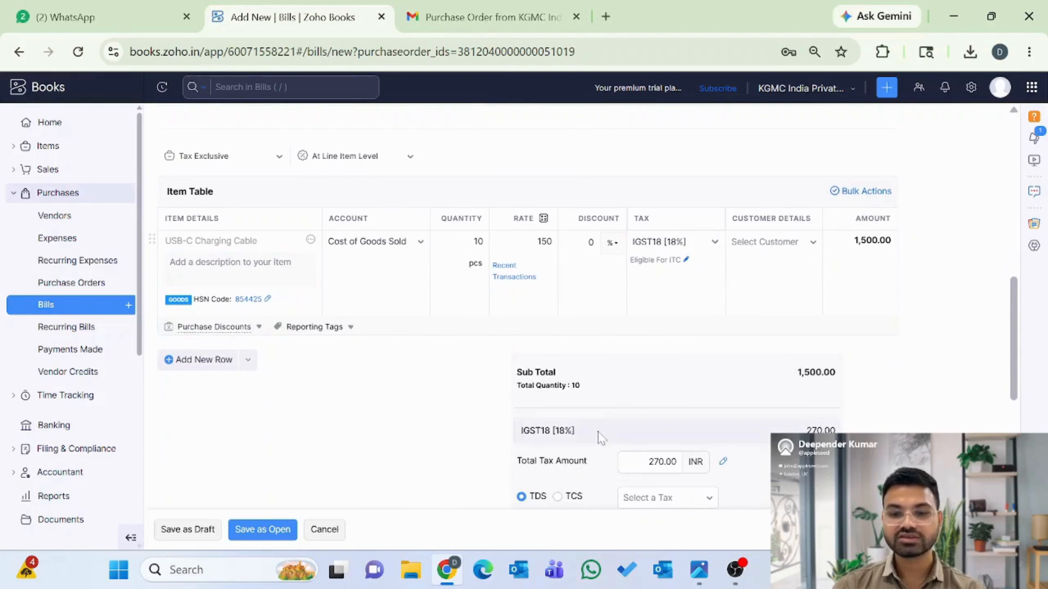
{"action": "scroll", "coordinate": [598, 437], "scroll_direction": "down", "scroll_amount": 1}
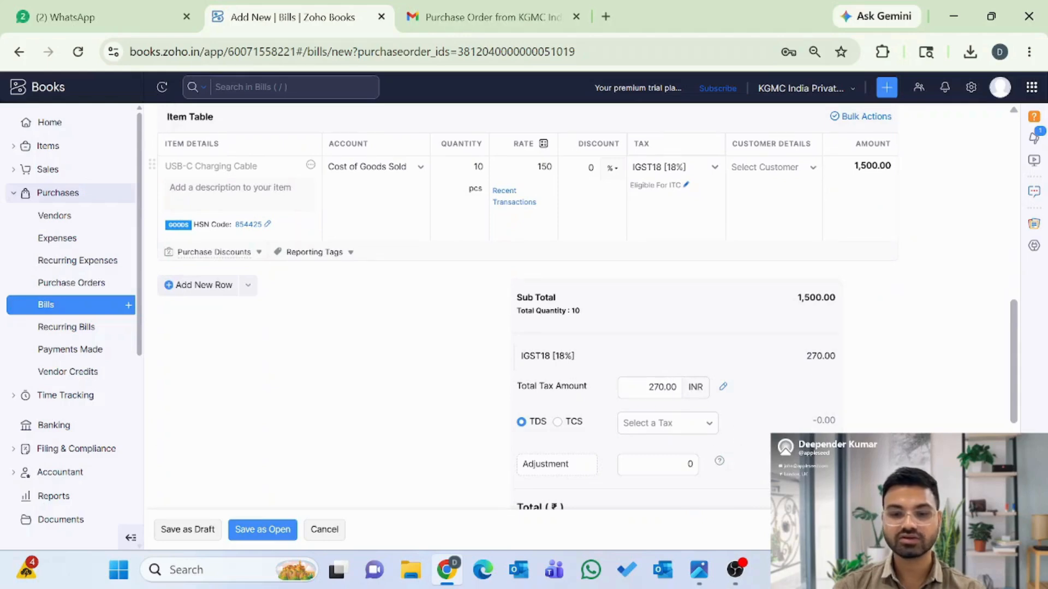
{"action": "scroll", "coordinate": [697, 447], "scroll_direction": "down", "scroll_amount": 1}
{"action": "scroll", "coordinate": [749, 453], "scroll_direction": "down", "scroll_amount": 3}
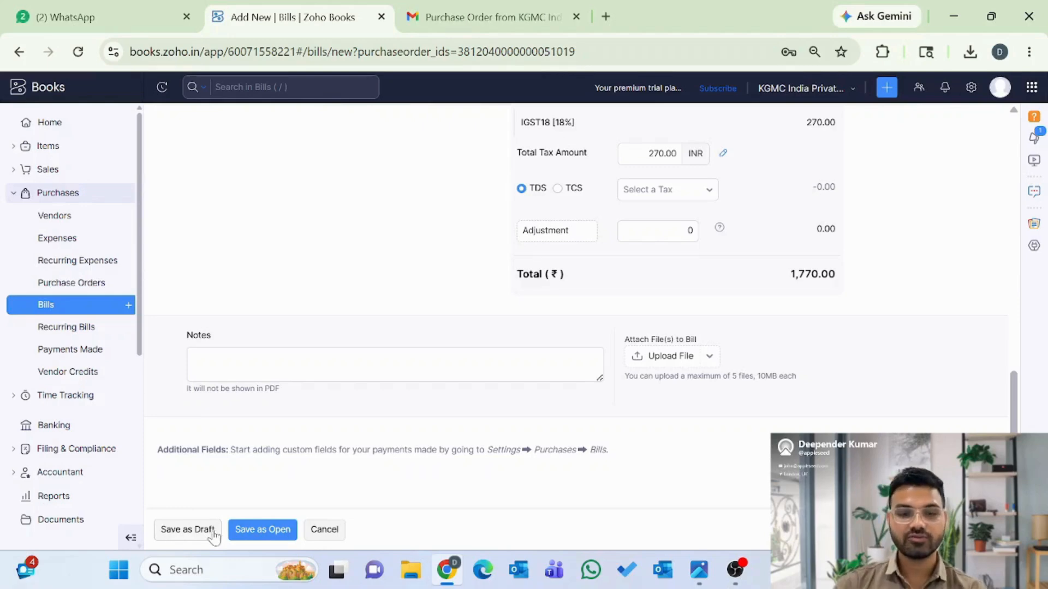
{"action": "left_click", "coordinate": [259, 535]}
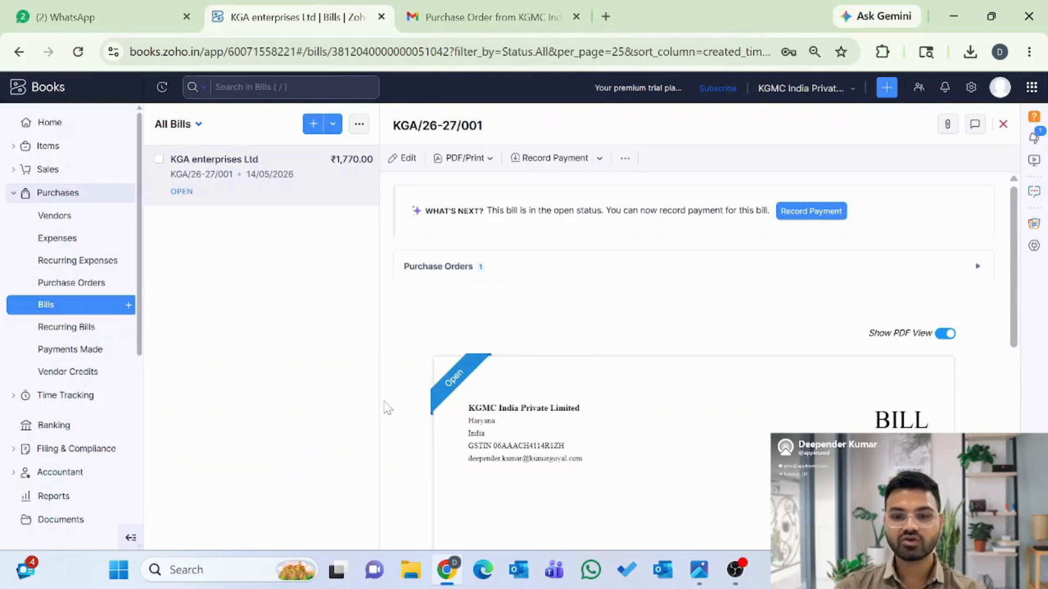
- Review bill KGA/26-27/001's journal entries, then open the bill in the Edit Bill form
{"action": "scroll", "coordinate": [629, 421], "scroll_direction": "down", "scroll_amount": 8}
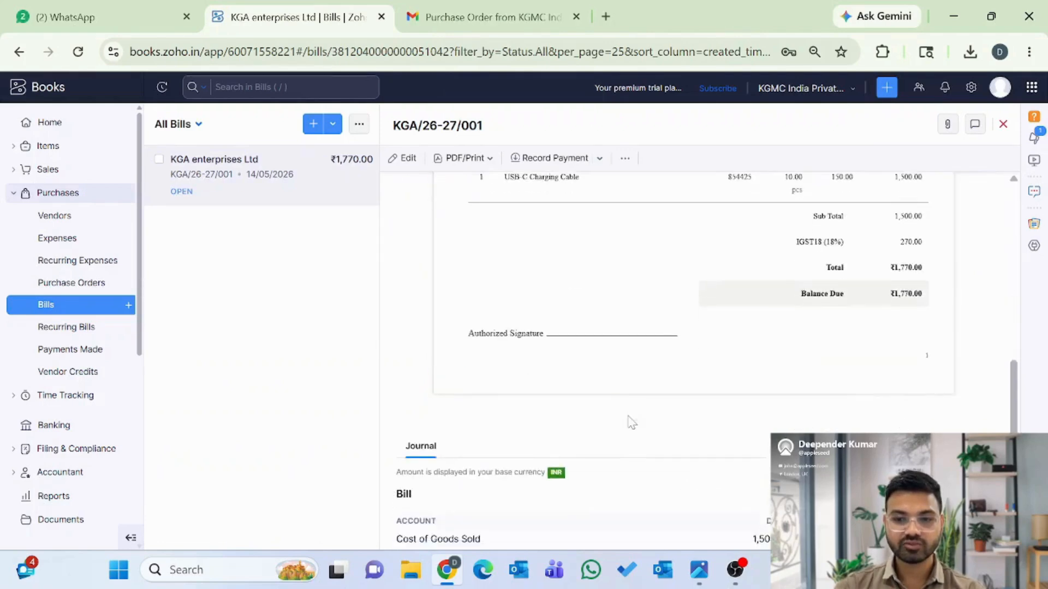
{"action": "scroll", "coordinate": [632, 421], "scroll_direction": "down", "scroll_amount": 2}
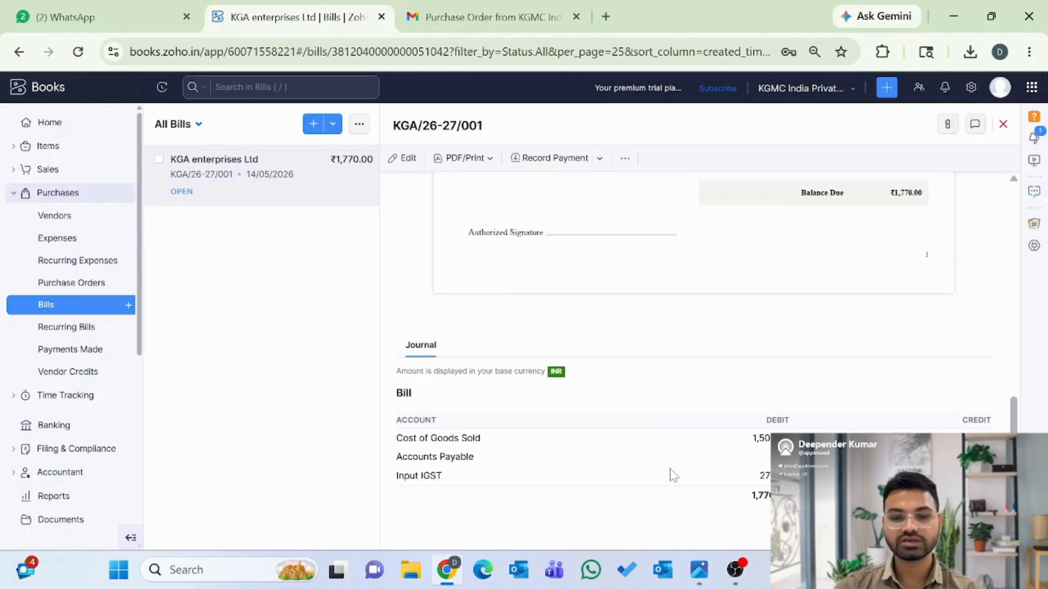
{"action": "scroll", "coordinate": [548, 369], "scroll_direction": "up", "scroll_amount": 15}
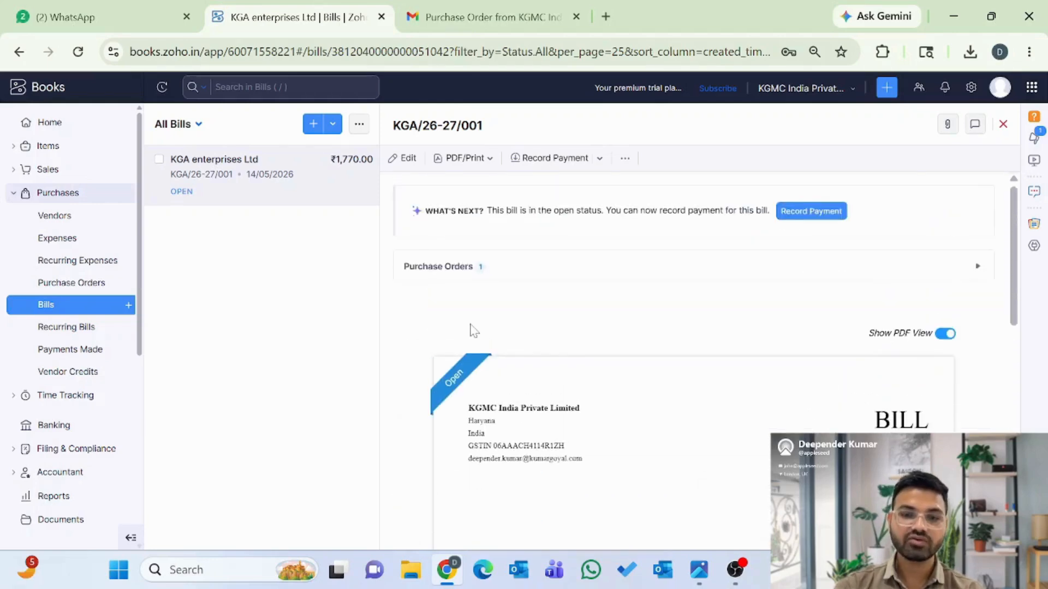
{"action": "left_click", "coordinate": [406, 159]}
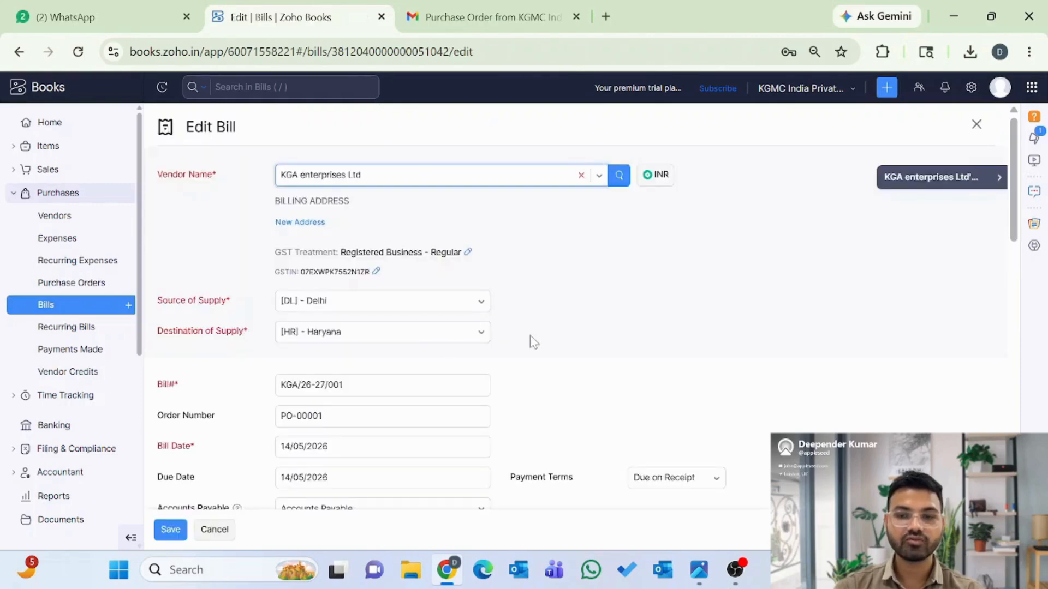
- Re-save bill KGA/26-27/001 without changes and open the Payments Made list
{"action": "scroll", "coordinate": [529, 341], "scroll_direction": "down", "scroll_amount": 5}
{"action": "scroll", "coordinate": [532, 341], "scroll_direction": "down", "scroll_amount": 10}
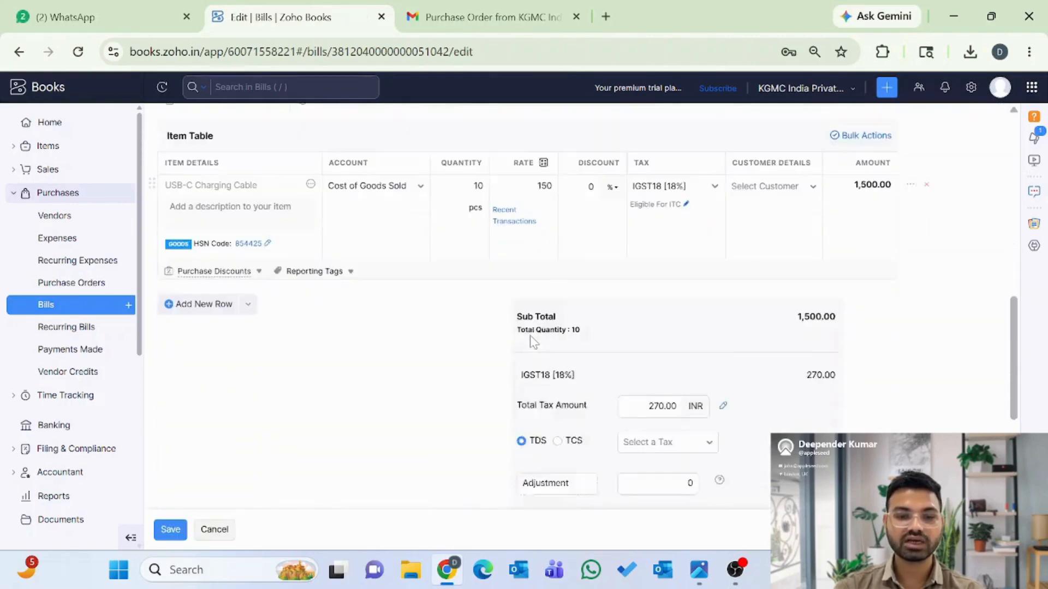
{"action": "left_click", "coordinate": [166, 535]}
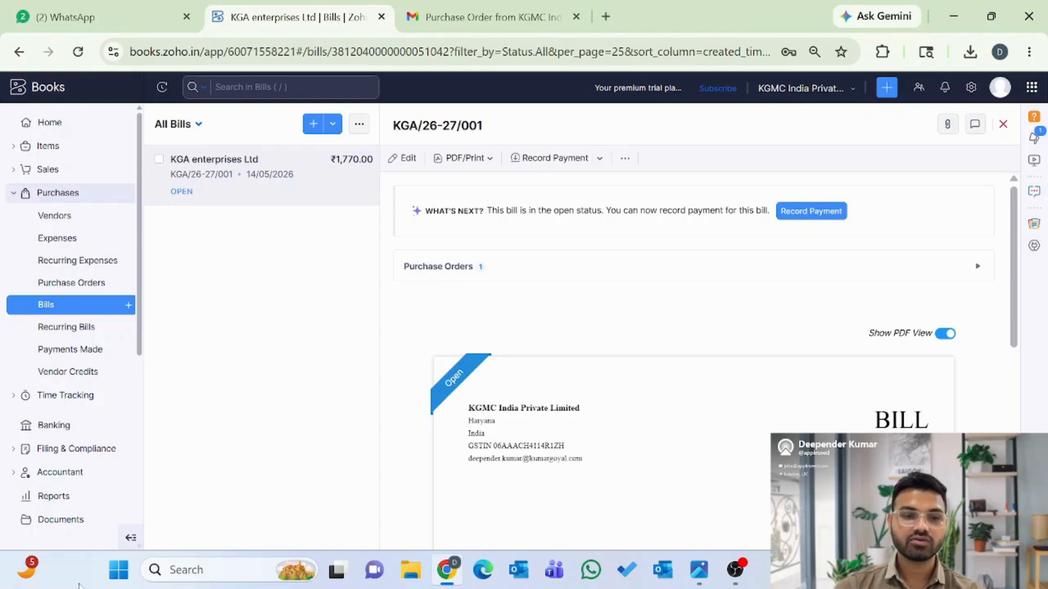
{"action": "left_click", "coordinate": [62, 354]}
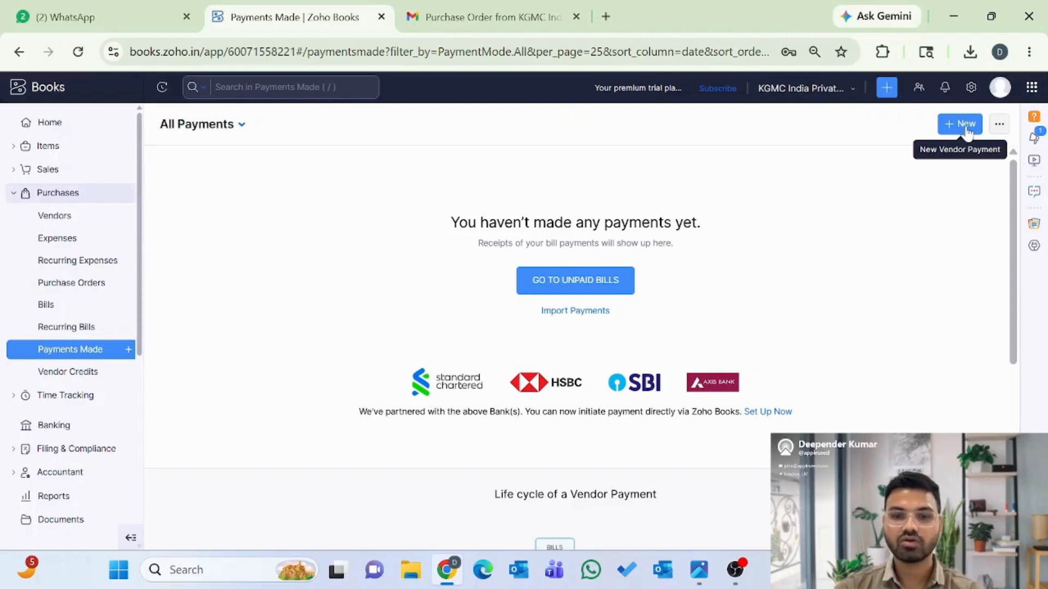
- Open unpaid bill KGA/26-27/001, confirm linked PO-00001 is Closed, then go to Expenses
{"action": "left_click", "coordinate": [577, 286]}
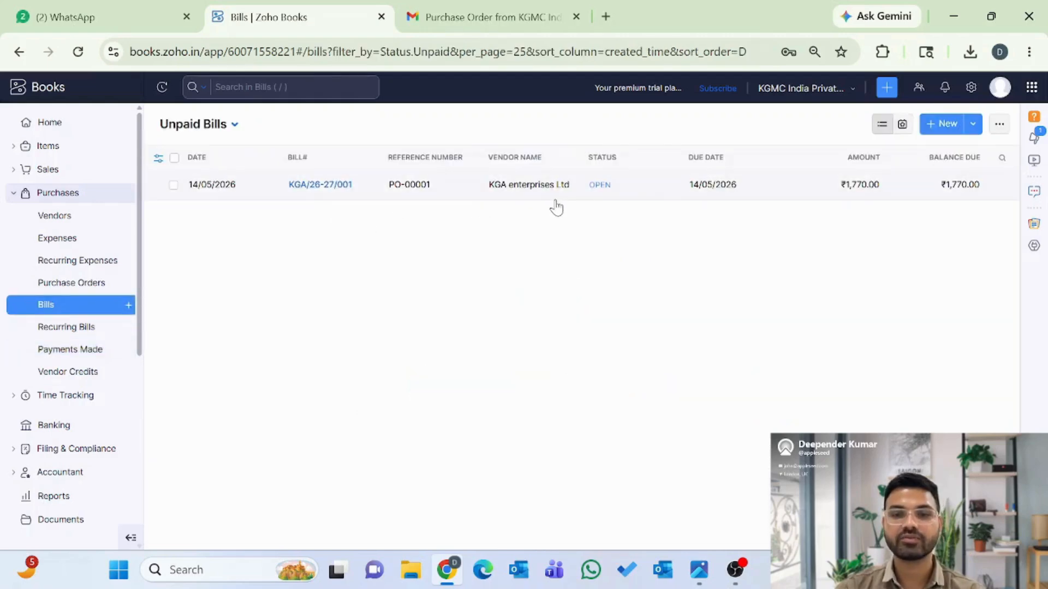
{"action": "left_click", "coordinate": [316, 185]}
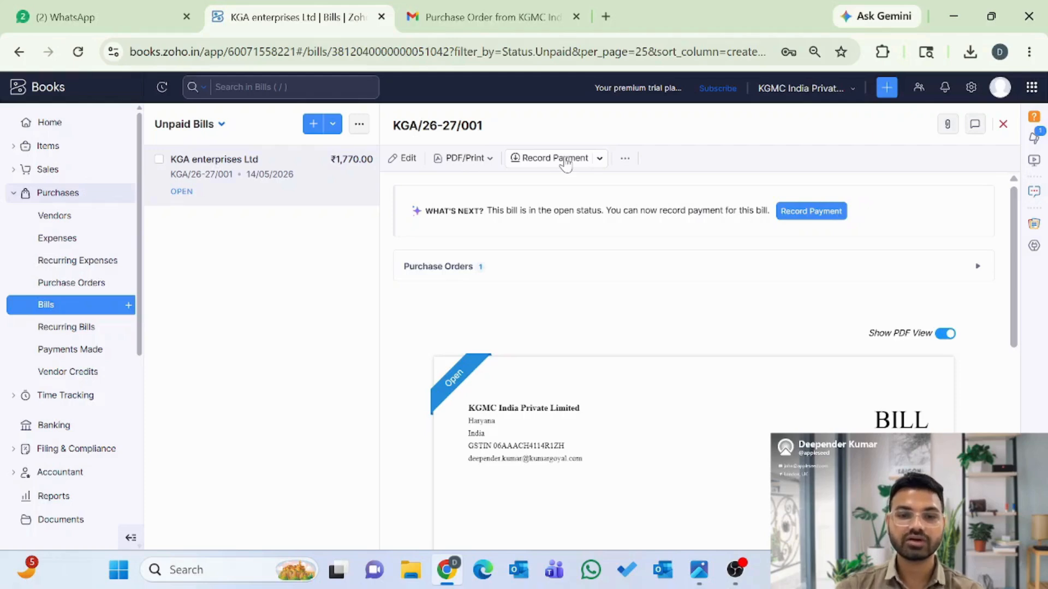
{"action": "left_click", "coordinate": [625, 157]}
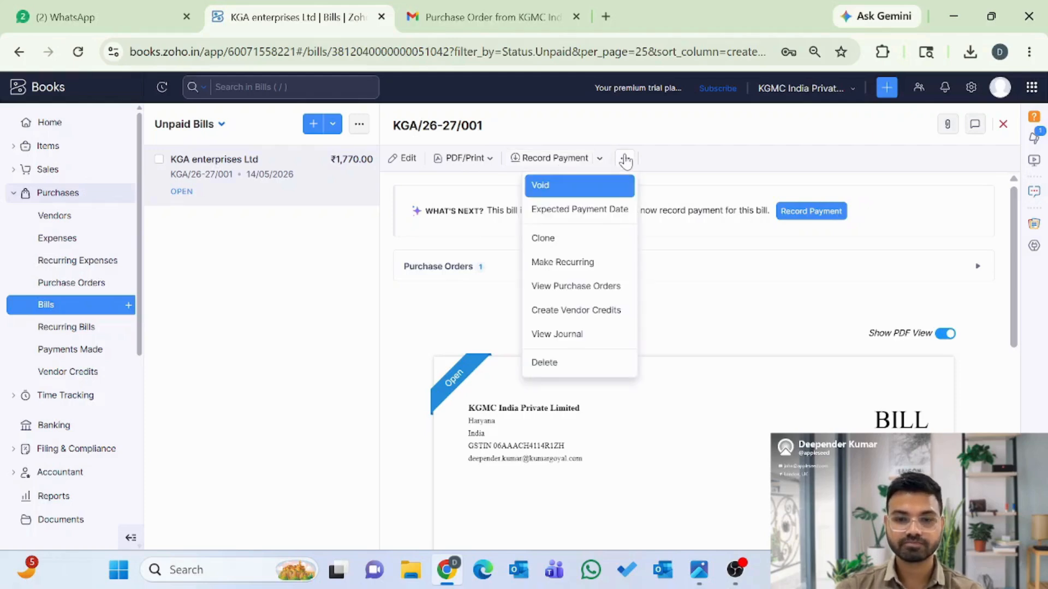
{"action": "left_click", "coordinate": [436, 267]}
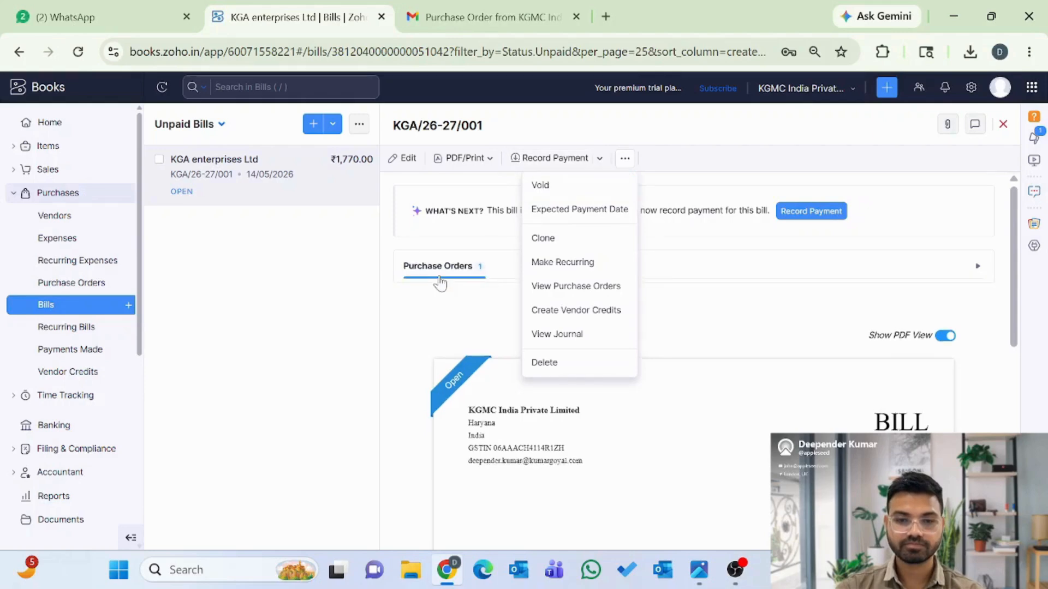
{"action": "left_click", "coordinate": [462, 337]}
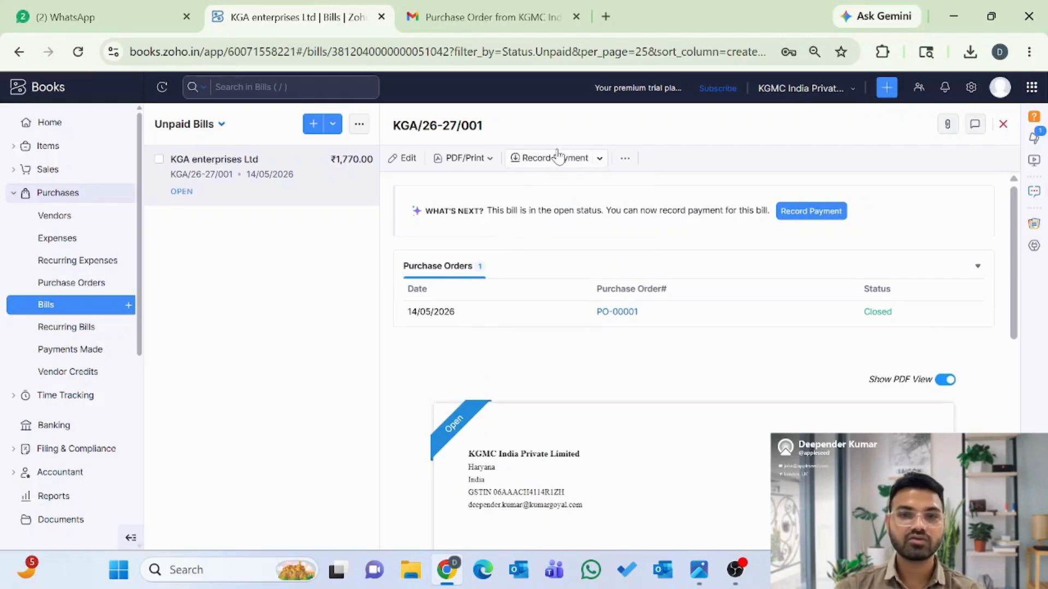
{"action": "left_click", "coordinate": [72, 244]}
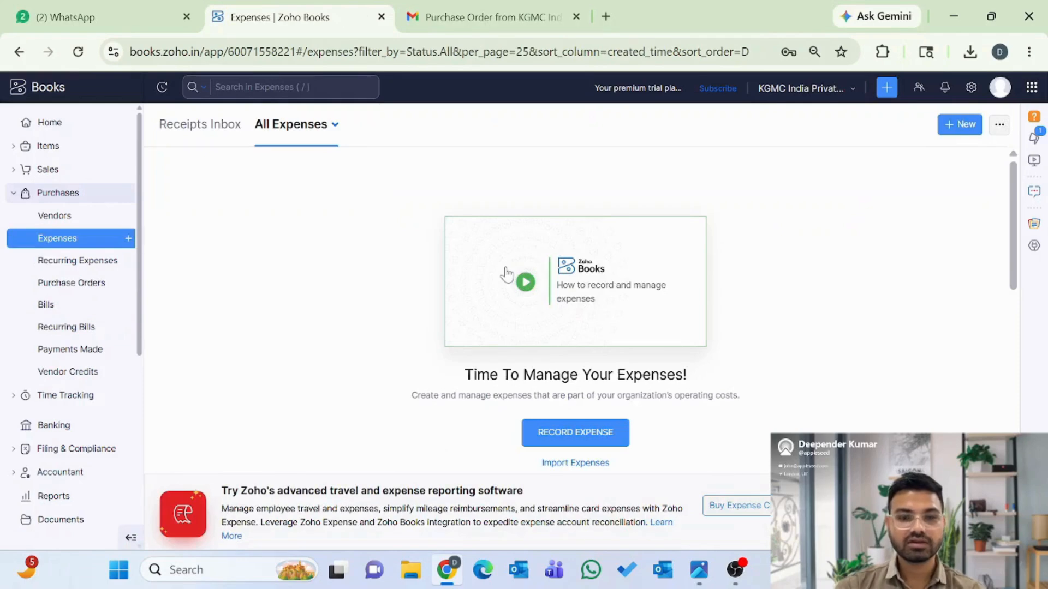
- Start a new expense charged to the Advertising And Marketing account
{"action": "left_click", "coordinate": [961, 125]}
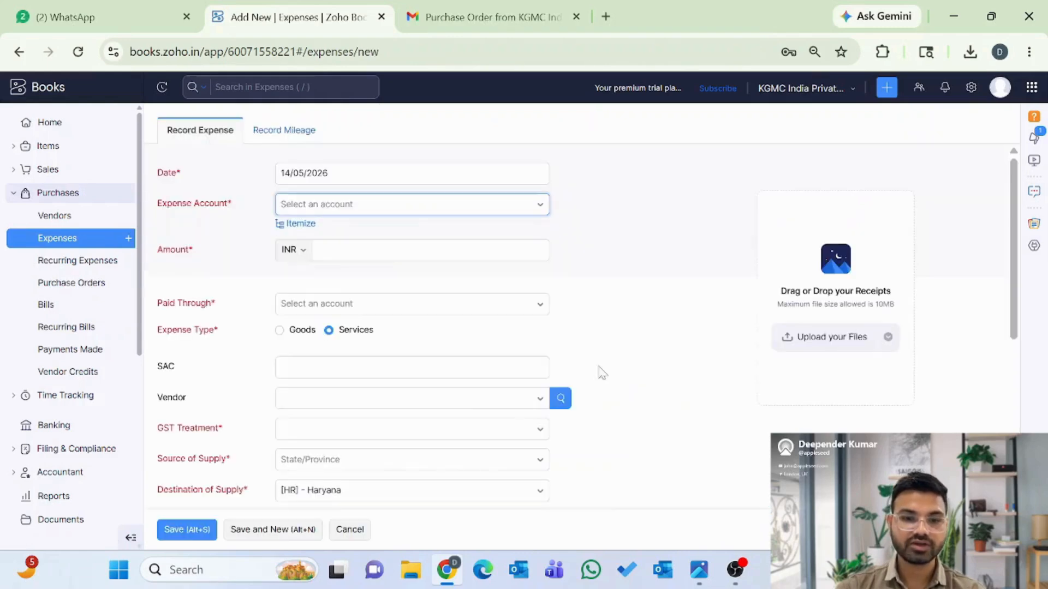
{"action": "scroll", "coordinate": [610, 320], "scroll_direction": "down", "scroll_amount": 5}
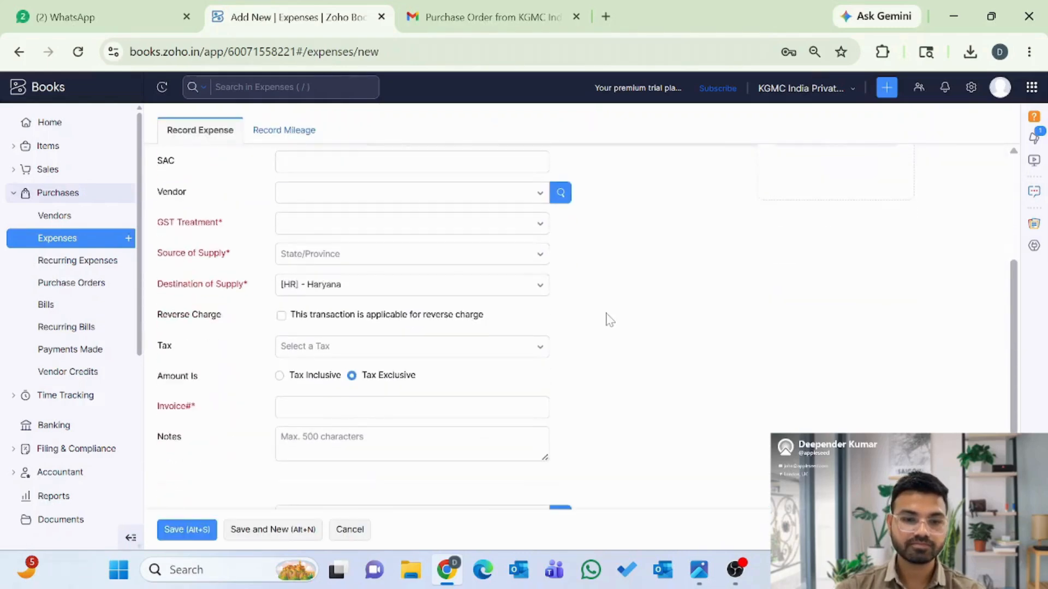
{"action": "scroll", "coordinate": [609, 320], "scroll_direction": "up", "scroll_amount": 5}
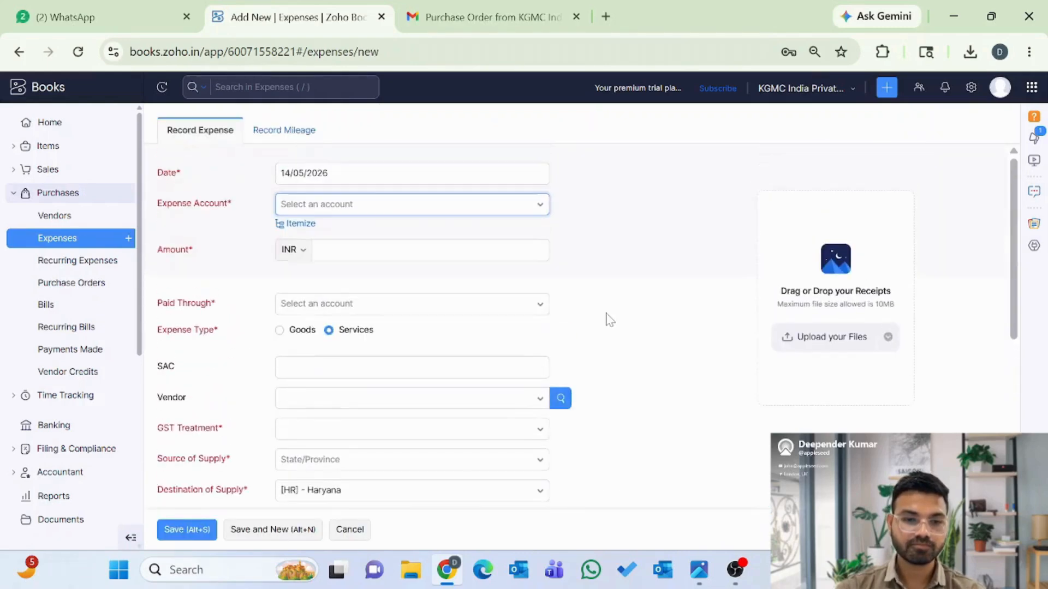
{"action": "left_click", "coordinate": [335, 208]}
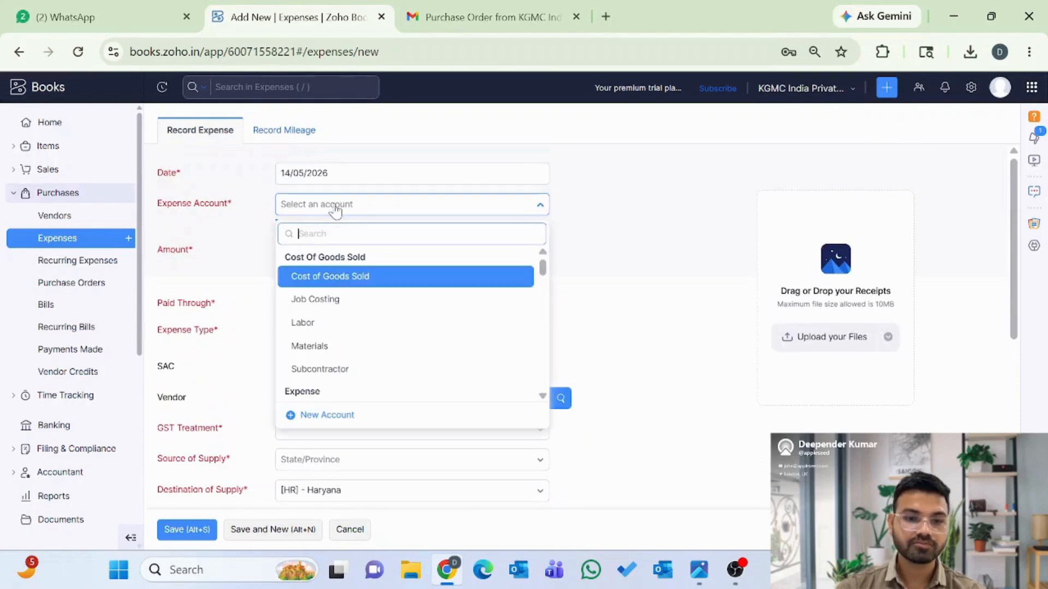
{"action": "key", "text": "Down"}
{"action": "key", "text": "Down"}
{"action": "key", "text": "Down"}
{"action": "key", "text": "Down"}
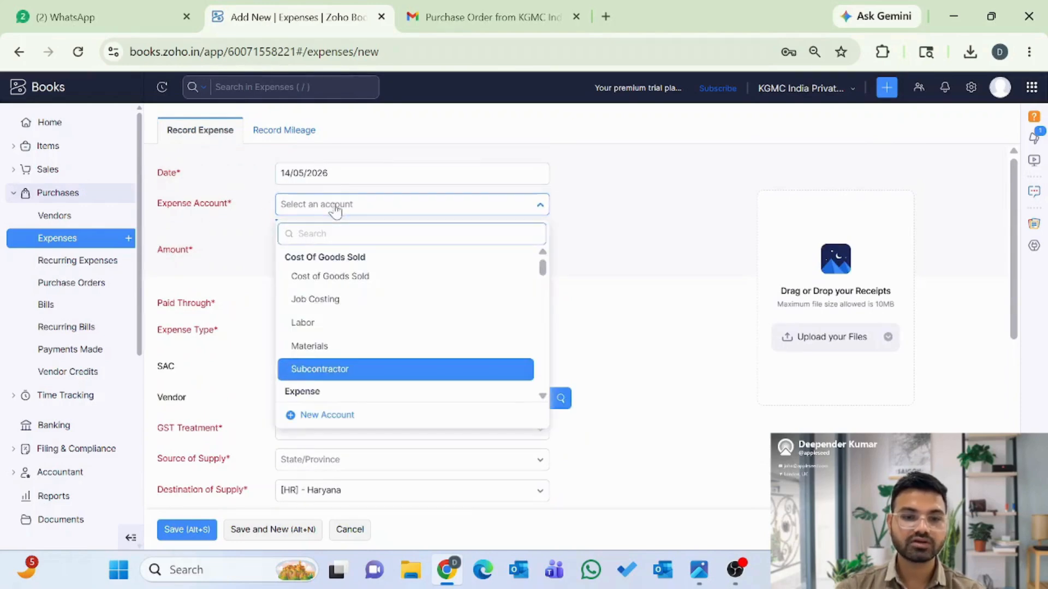
{"action": "key", "text": "Down"}
{"action": "key", "text": "Down"}
{"action": "key", "text": "Down"}
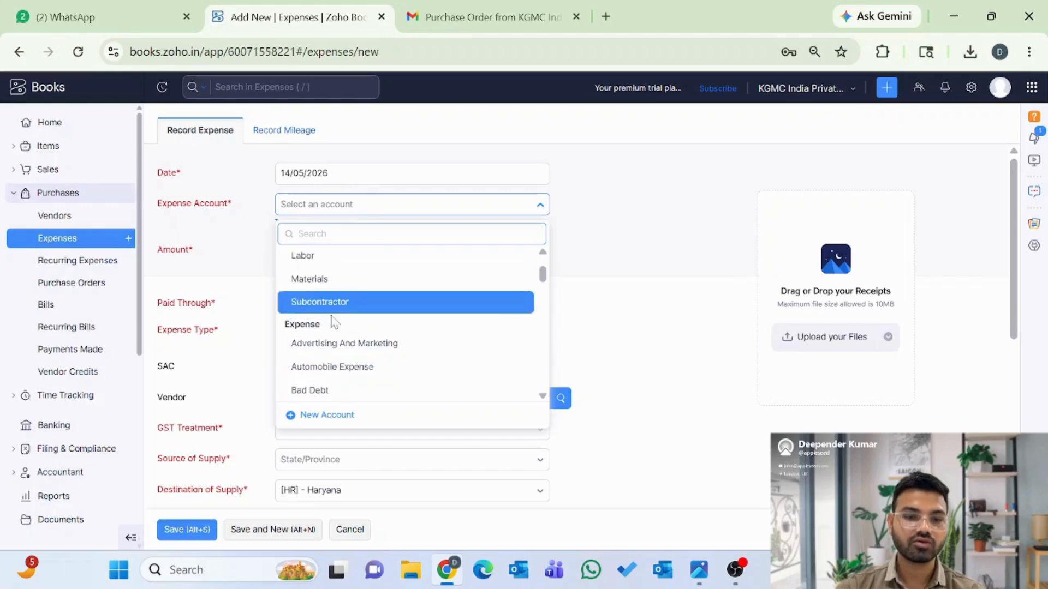
{"action": "scroll", "coordinate": [335, 322], "scroll_direction": "up", "scroll_amount": 1}
{"action": "scroll", "coordinate": [337, 349], "scroll_direction": "down", "scroll_amount": 1}
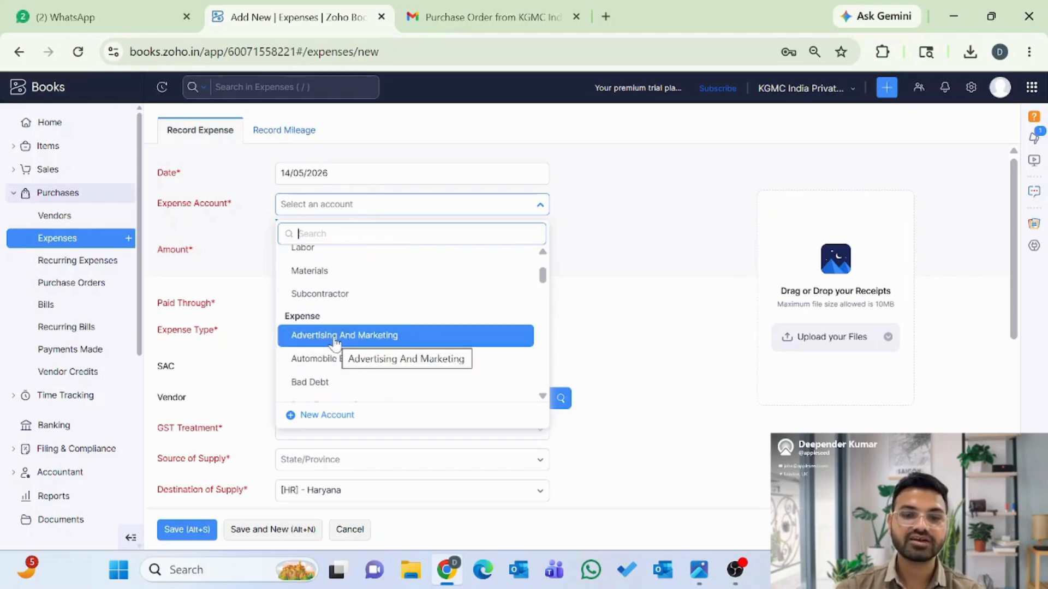
{"action": "left_click", "coordinate": [334, 341]}
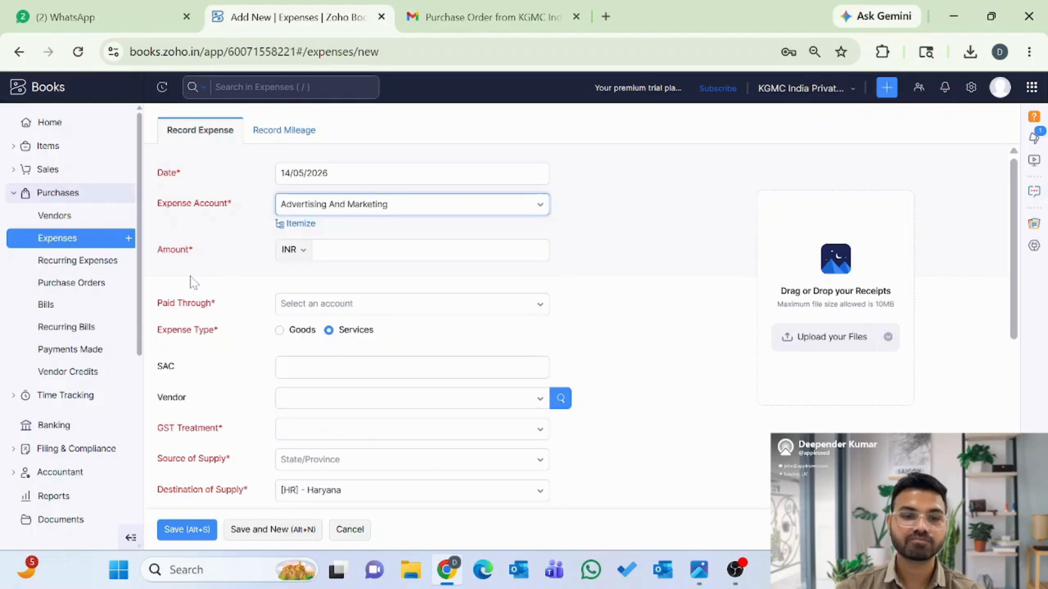
- Enter an amount of 1000 paid through Petty Cash, leaving the expense type as Services
{"action": "left_click", "coordinate": [349, 250]}
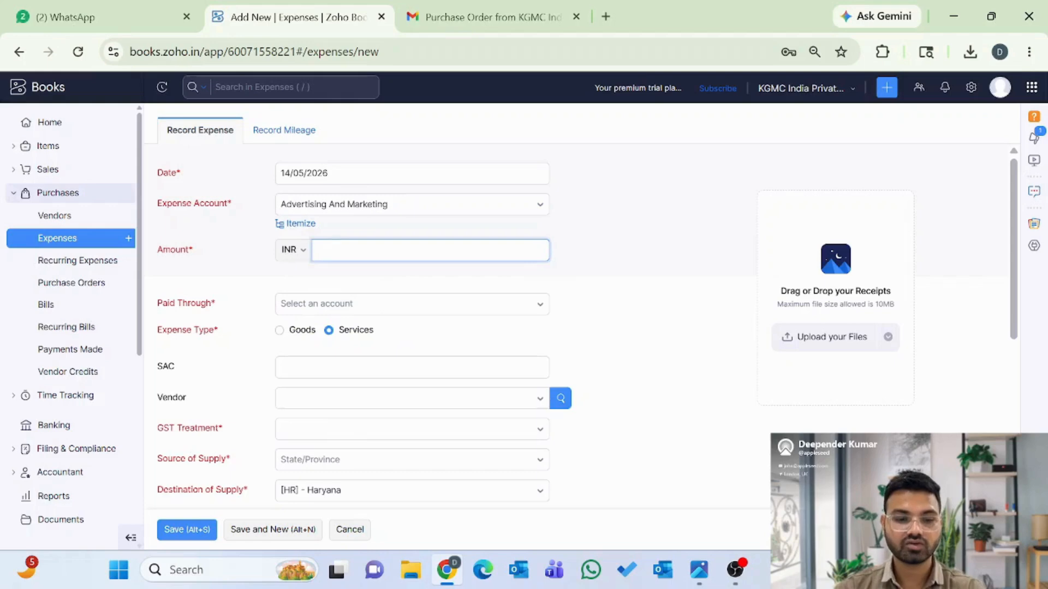
{"action": "type", "text": "1000"}
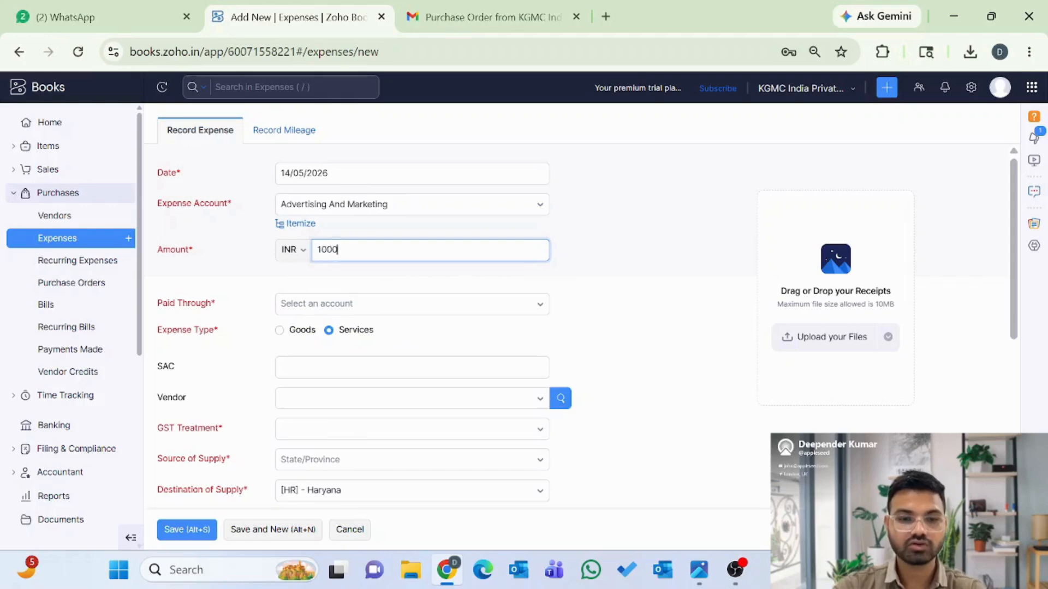
{"action": "left_click", "coordinate": [318, 311]}
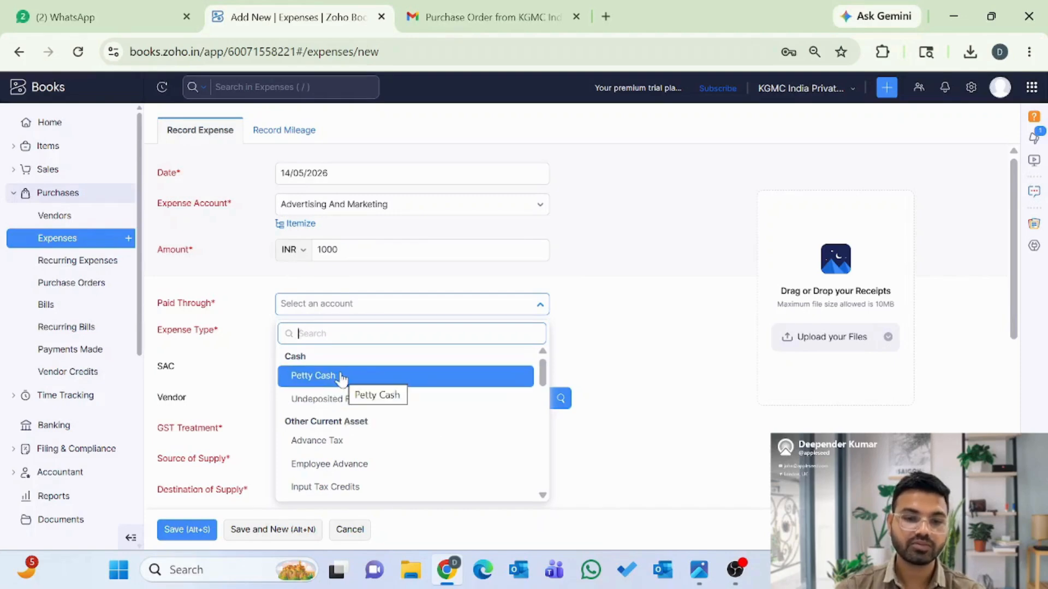
{"action": "left_click", "coordinate": [341, 379]}
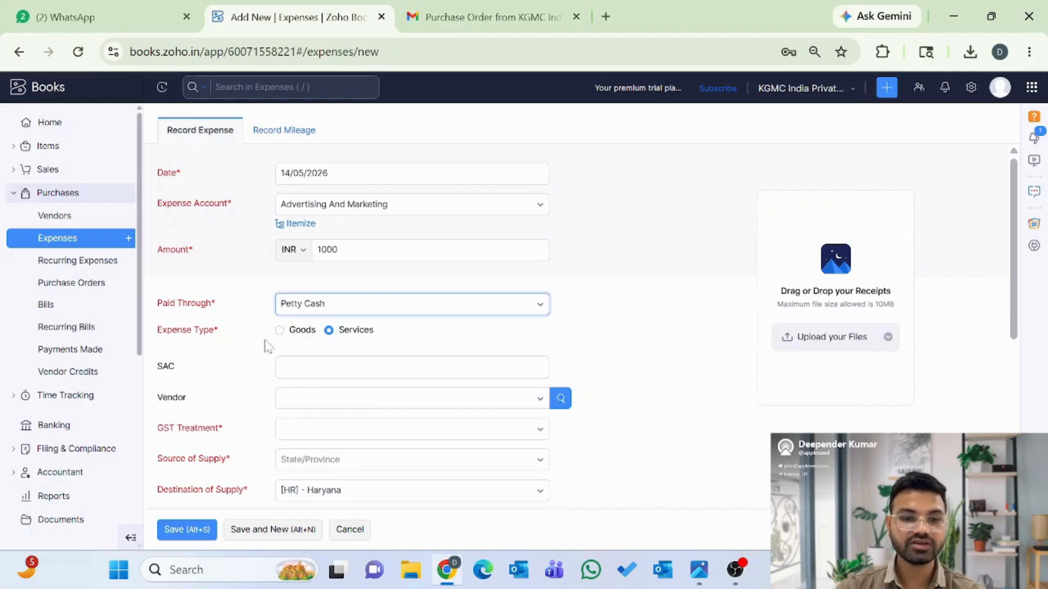
{"action": "left_click", "coordinate": [280, 331]}
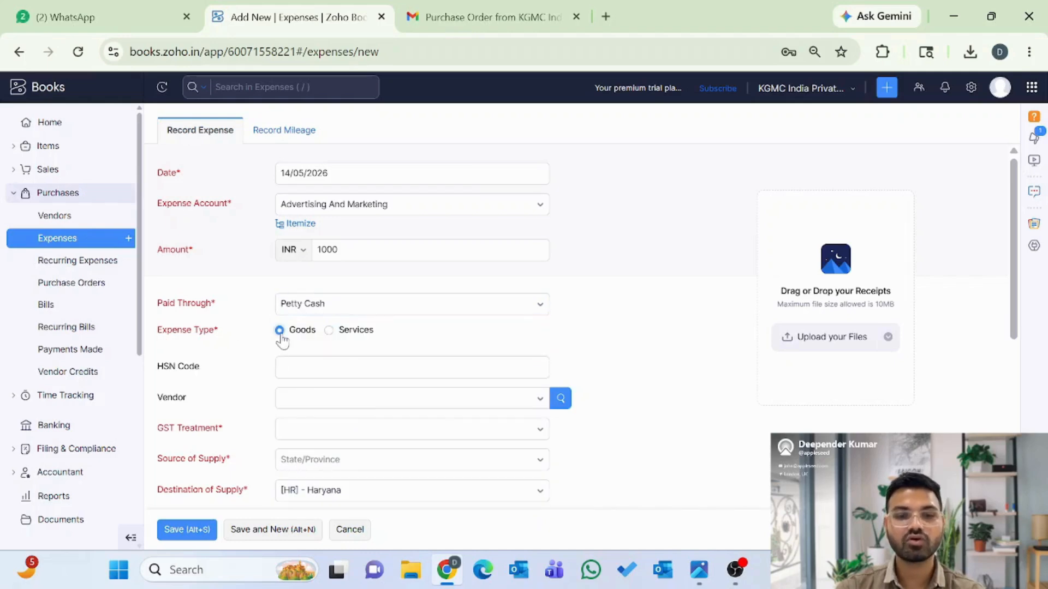
{"action": "left_click", "coordinate": [329, 331]}
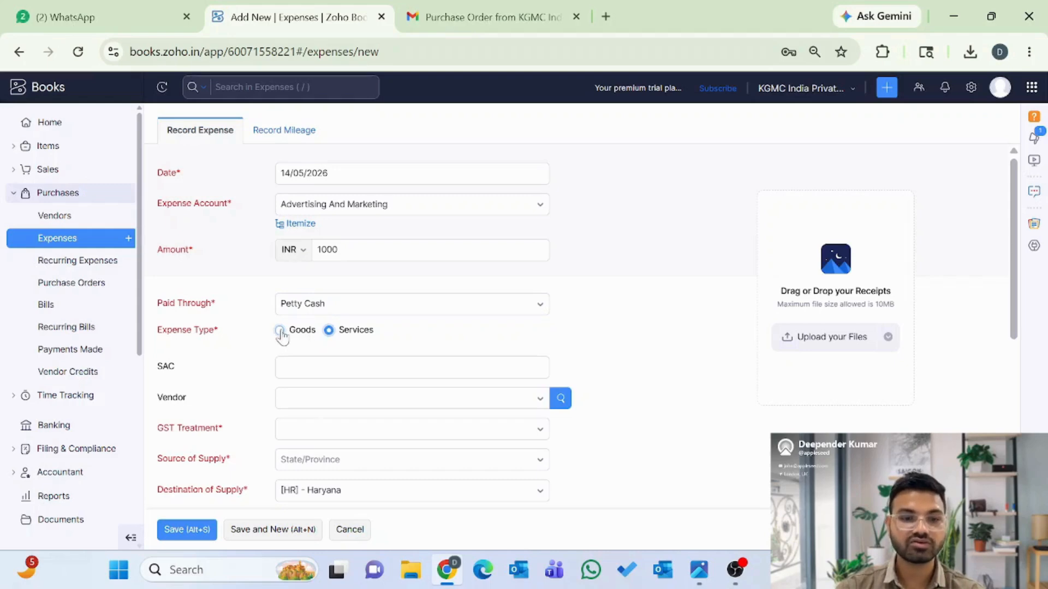
- Mark the expense as Goods with HSN code 234533, leaving the vendor unselected
{"action": "left_click", "coordinate": [279, 331]}
{"action": "scroll", "coordinate": [258, 374], "scroll_direction": "down", "scroll_amount": 1}
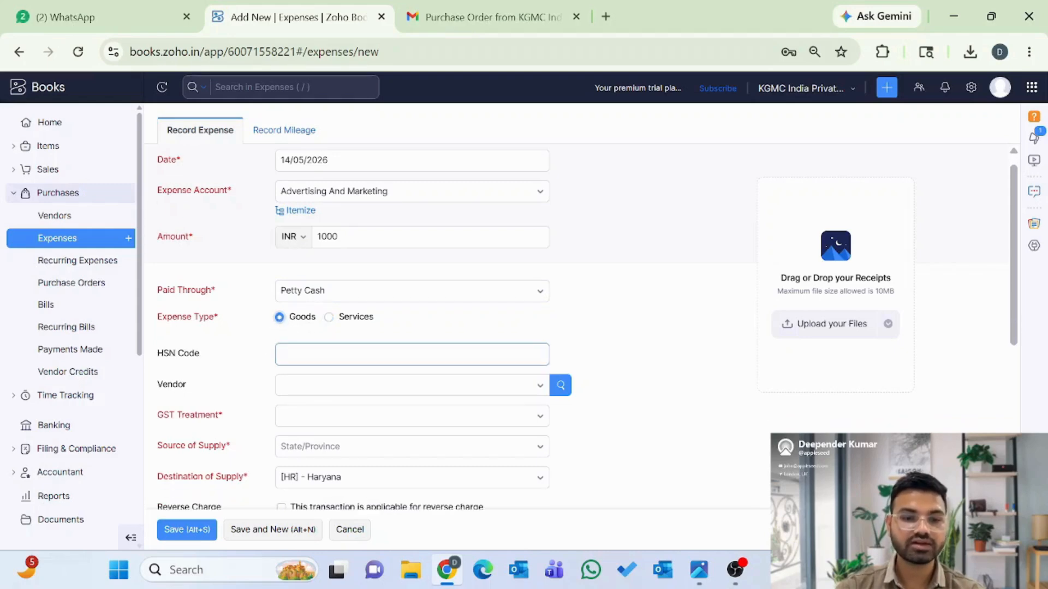
{"action": "left_click", "coordinate": [306, 355]}
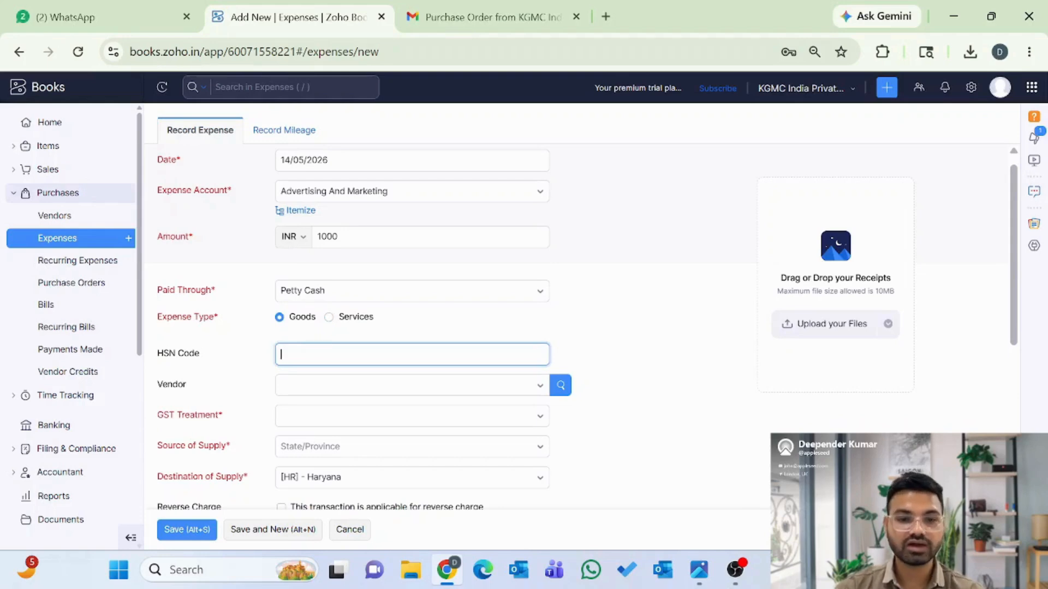
{"action": "left_click", "coordinate": [329, 318]}
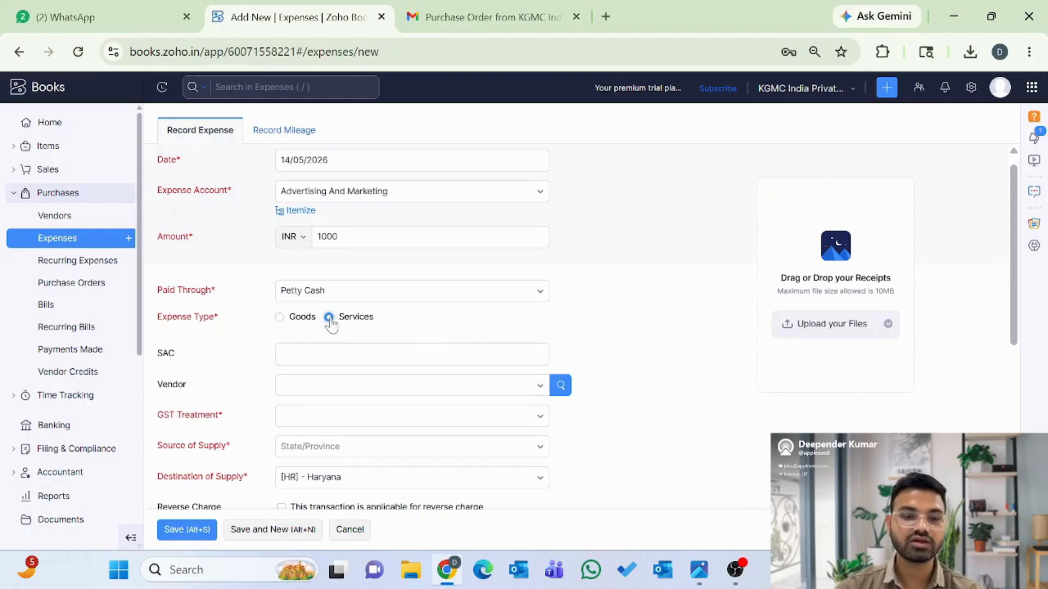
{"action": "left_click", "coordinate": [280, 318]}
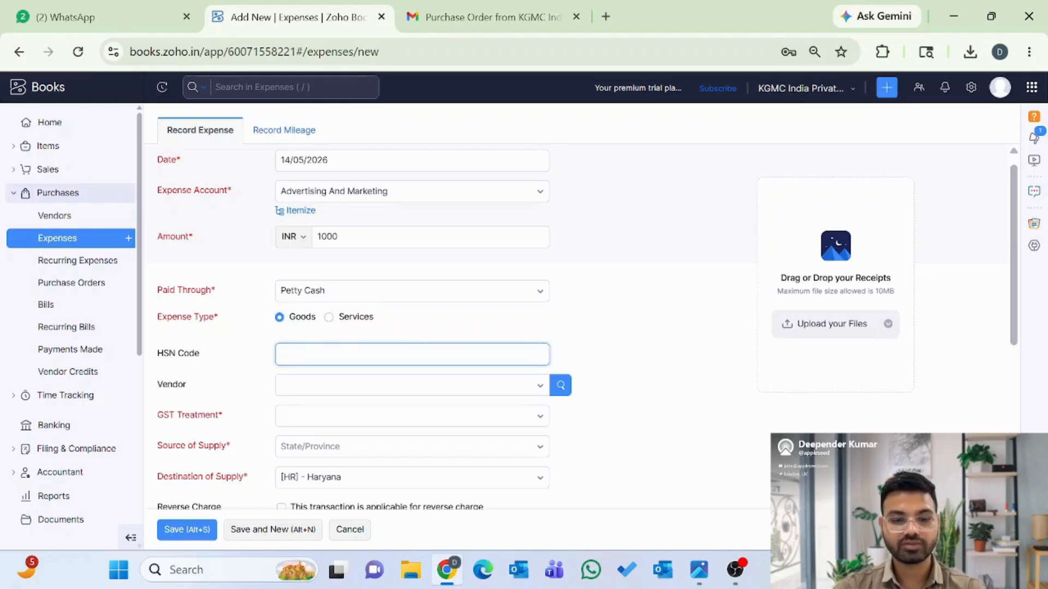
{"action": "type", "text": "23453"}
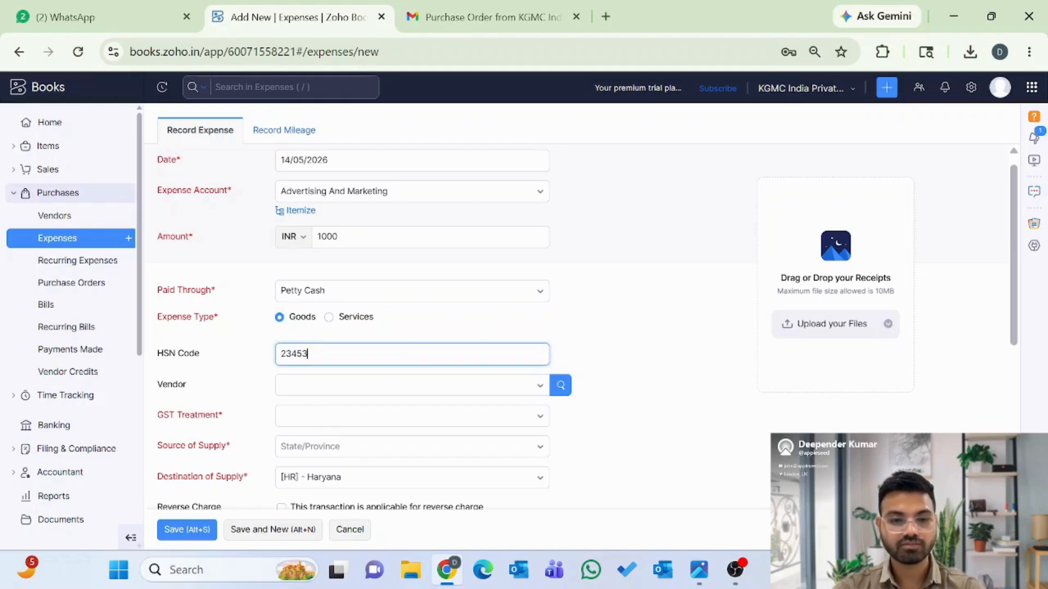
{"action": "type", "text": "3"}
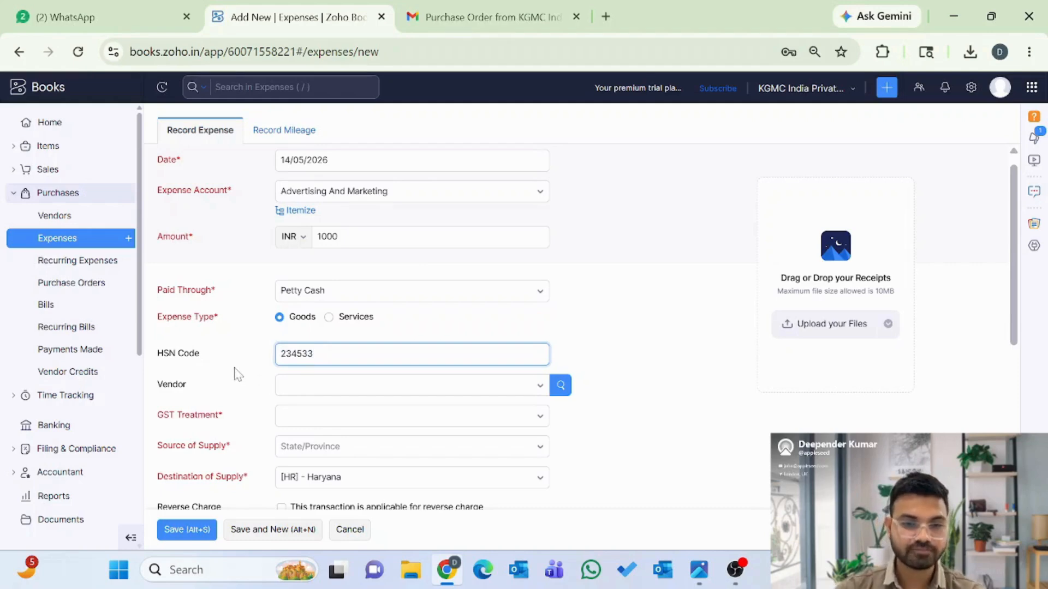
{"action": "left_click", "coordinate": [320, 391]}
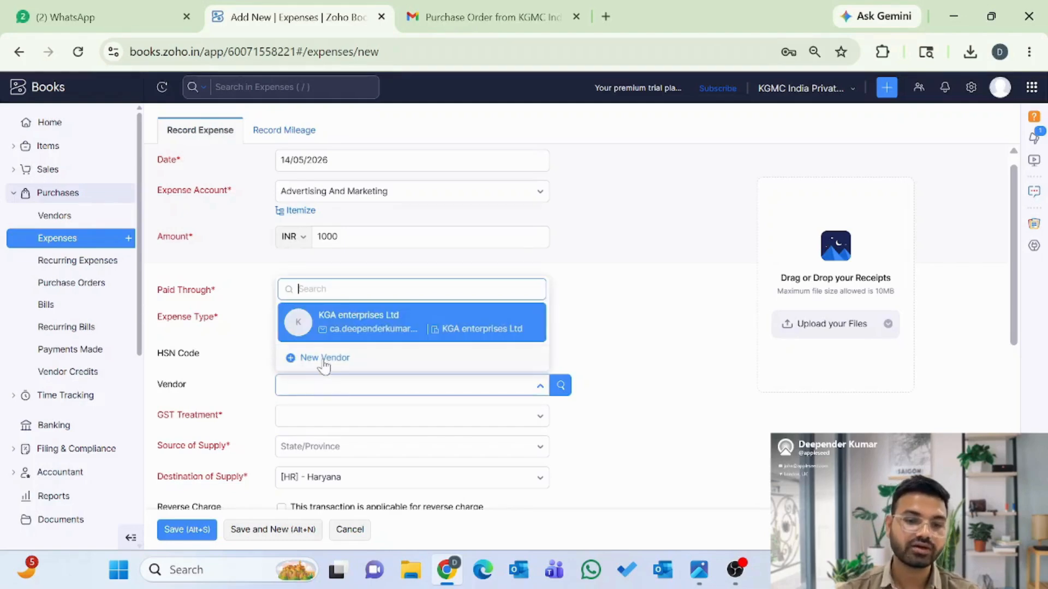
{"action": "left_click", "coordinate": [247, 373]}
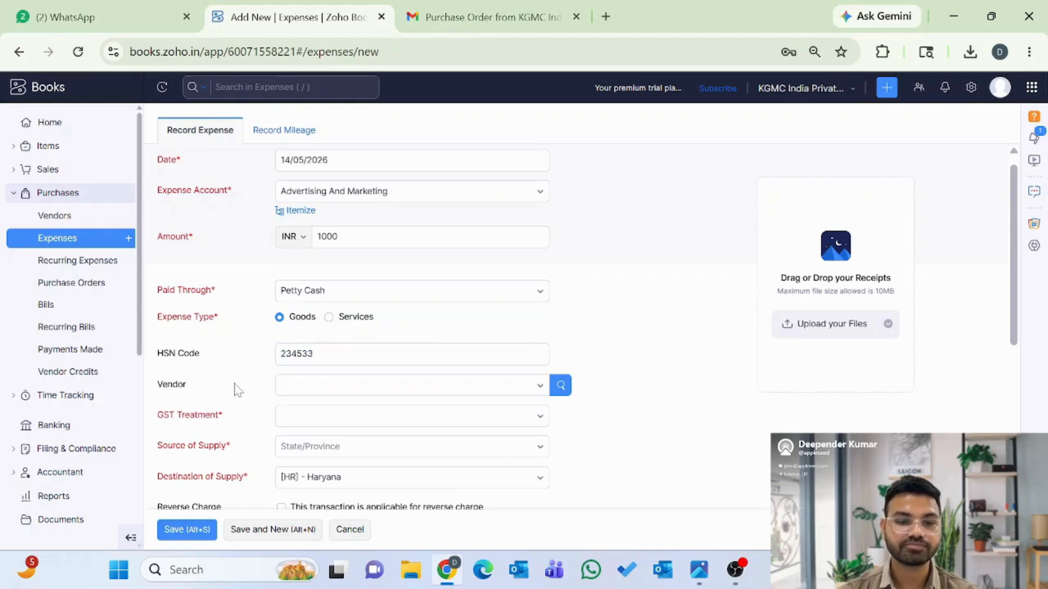
{"action": "scroll", "coordinate": [235, 384], "scroll_direction": "down", "scroll_amount": 1}
- Set GST treatment to Registered Business - Regular and enter the vendor's GSTIN, giving [DL] - Delhi source
{"action": "left_click", "coordinate": [314, 358]}
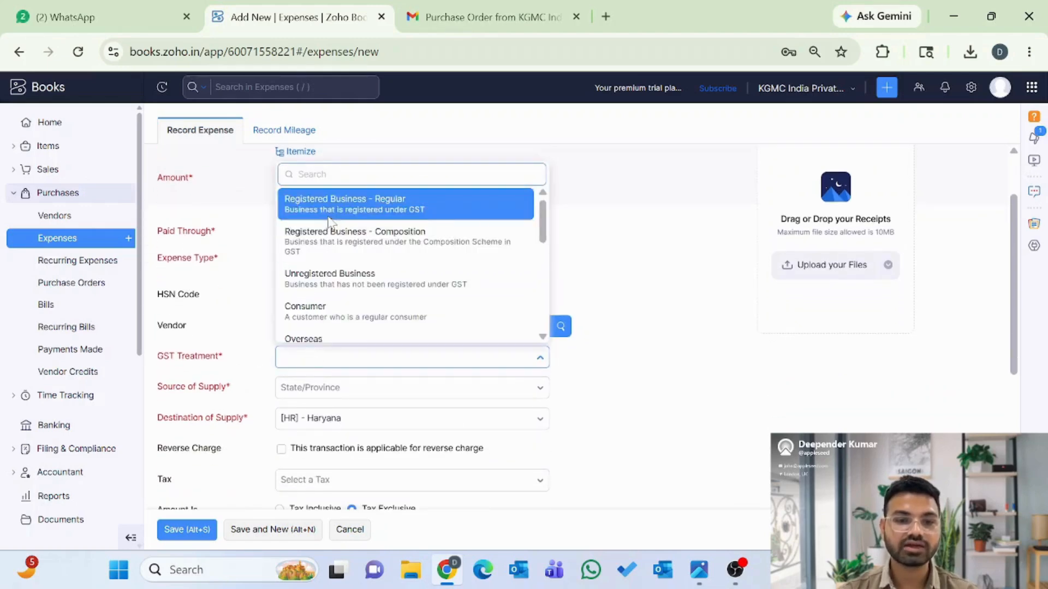
{"action": "left_click", "coordinate": [380, 204]}
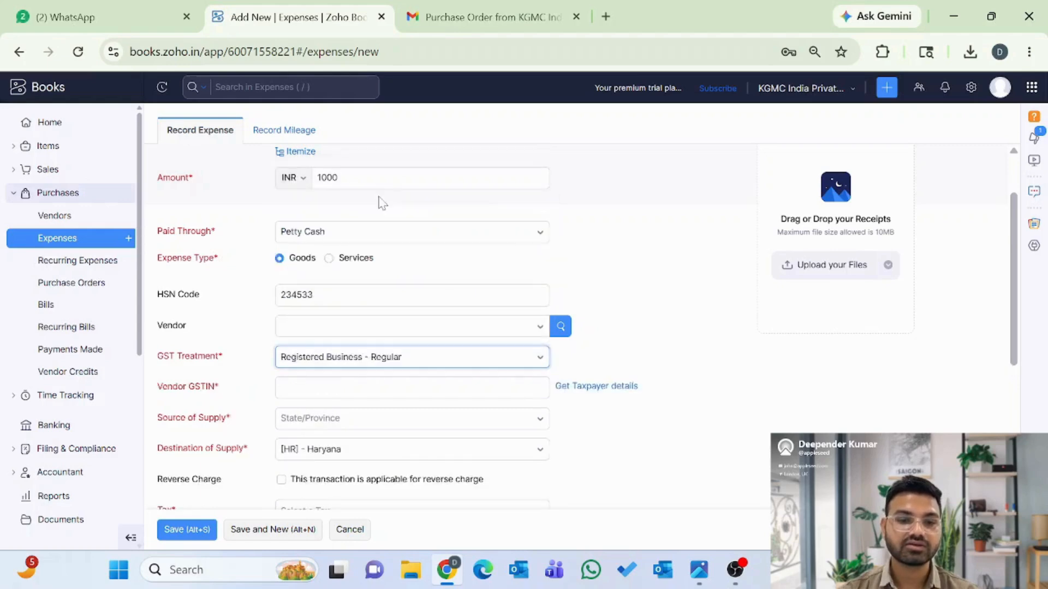
{"action": "scroll", "coordinate": [191, 327], "scroll_direction": "down", "scroll_amount": 1}
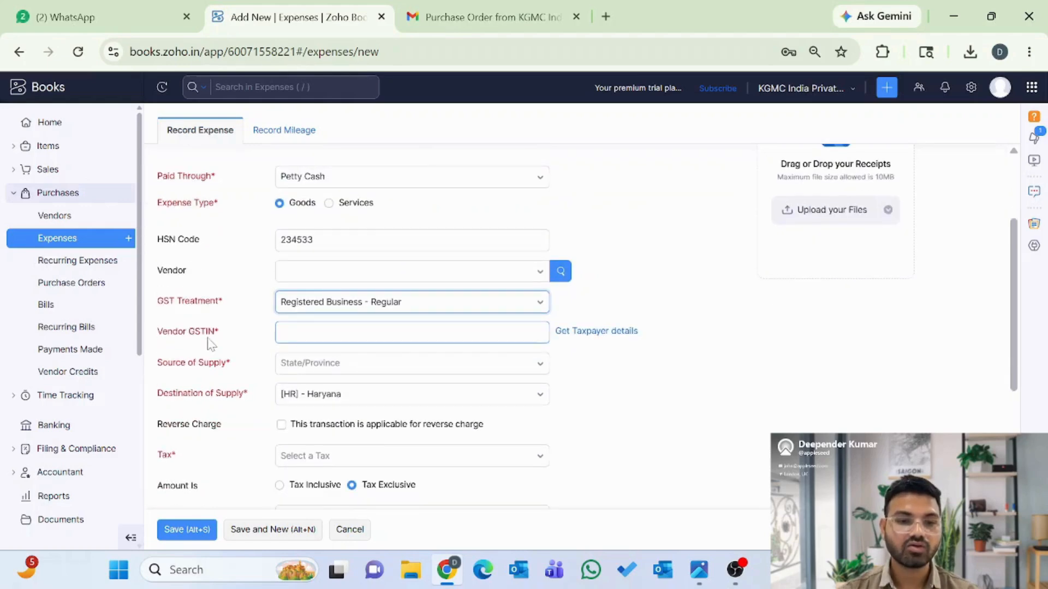
{"action": "left_click", "coordinate": [339, 332]}
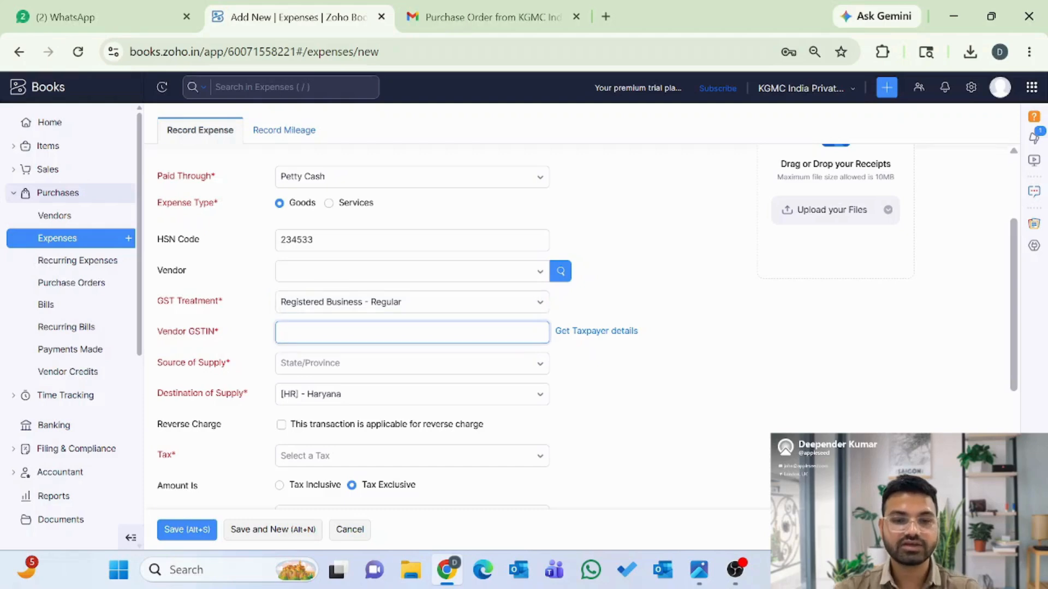
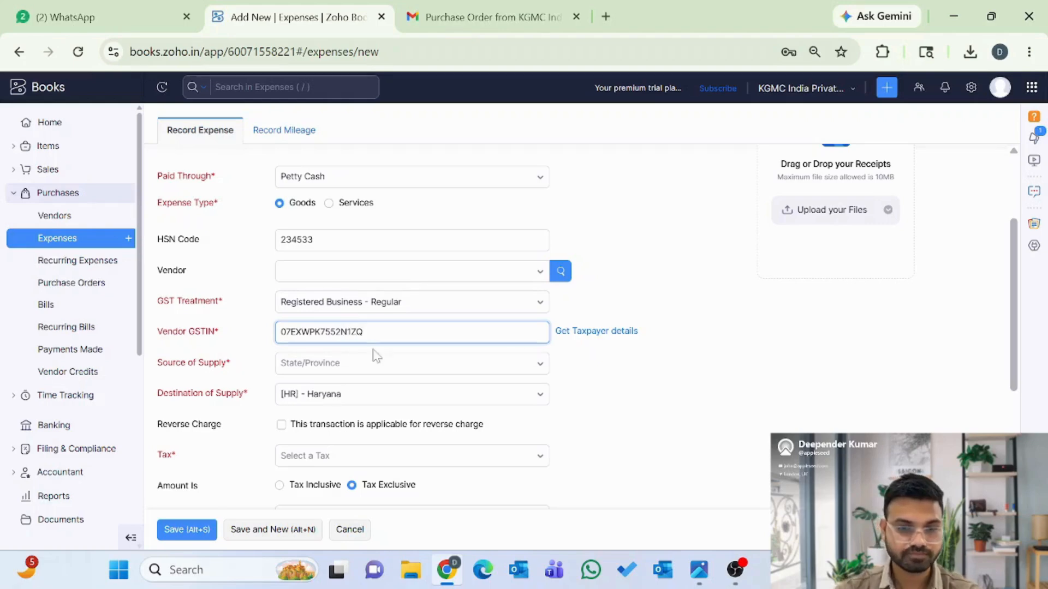
{"action": "key", "text": "Tab"}
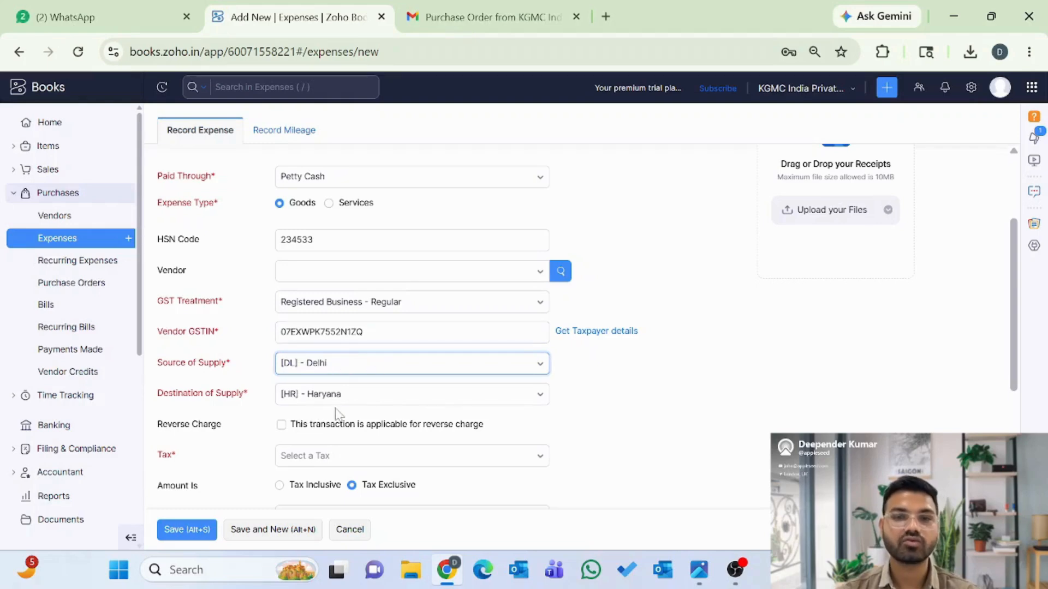
{"action": "scroll", "coordinate": [338, 415], "scroll_direction": "down", "scroll_amount": 1}
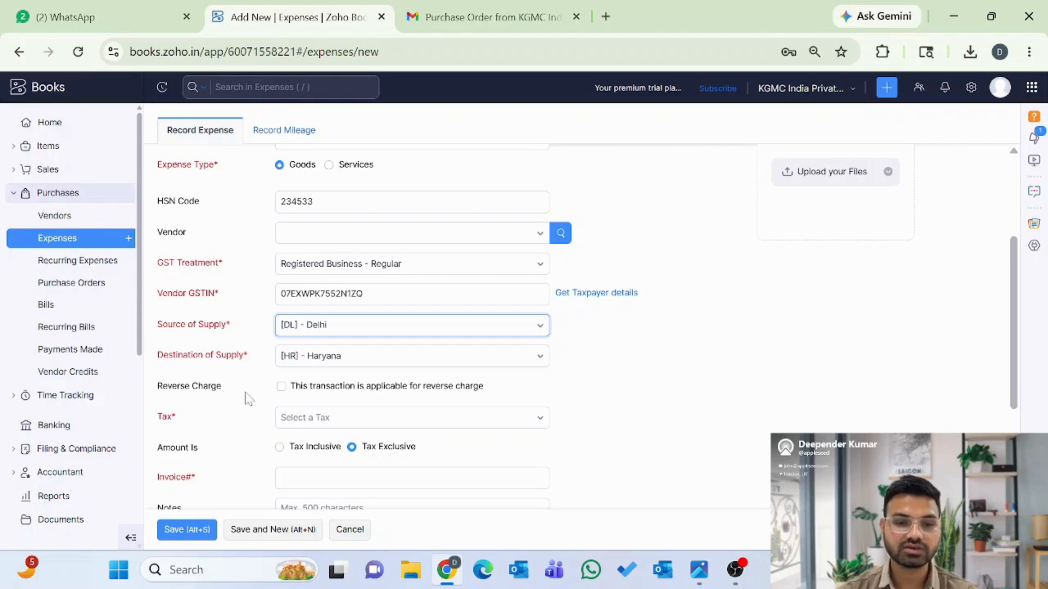
- Mark the expense as reverse charge with the IGST5 [5%] tax rate
{"action": "left_click", "coordinate": [280, 388]}
{"action": "scroll", "coordinate": [239, 400], "scroll_direction": "down", "scroll_amount": 2}
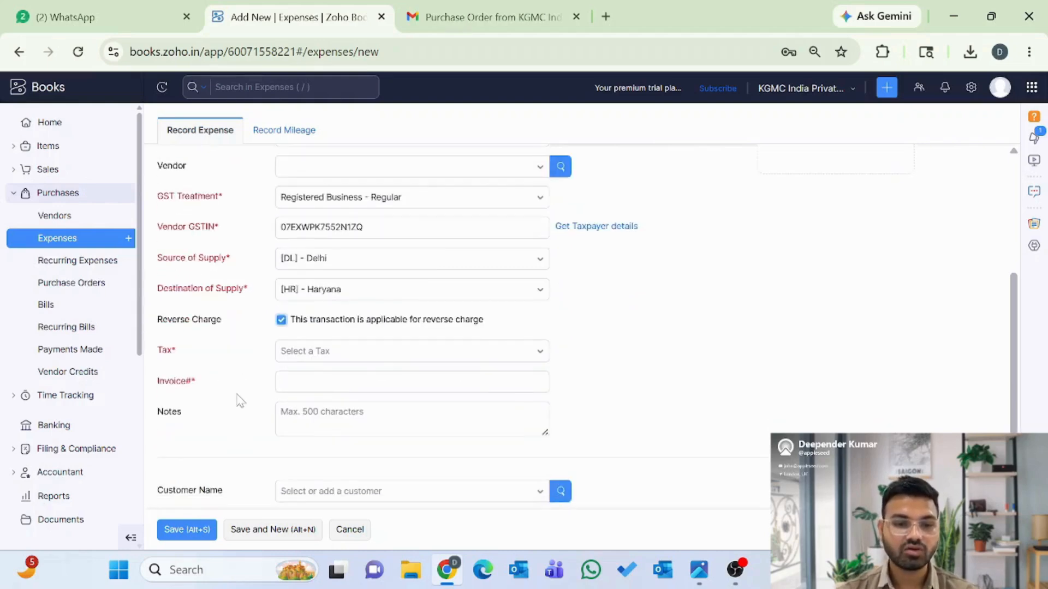
{"action": "scroll", "coordinate": [239, 400], "scroll_direction": "down", "scroll_amount": 2}
{"action": "scroll", "coordinate": [239, 400], "scroll_direction": "up", "scroll_amount": 1}
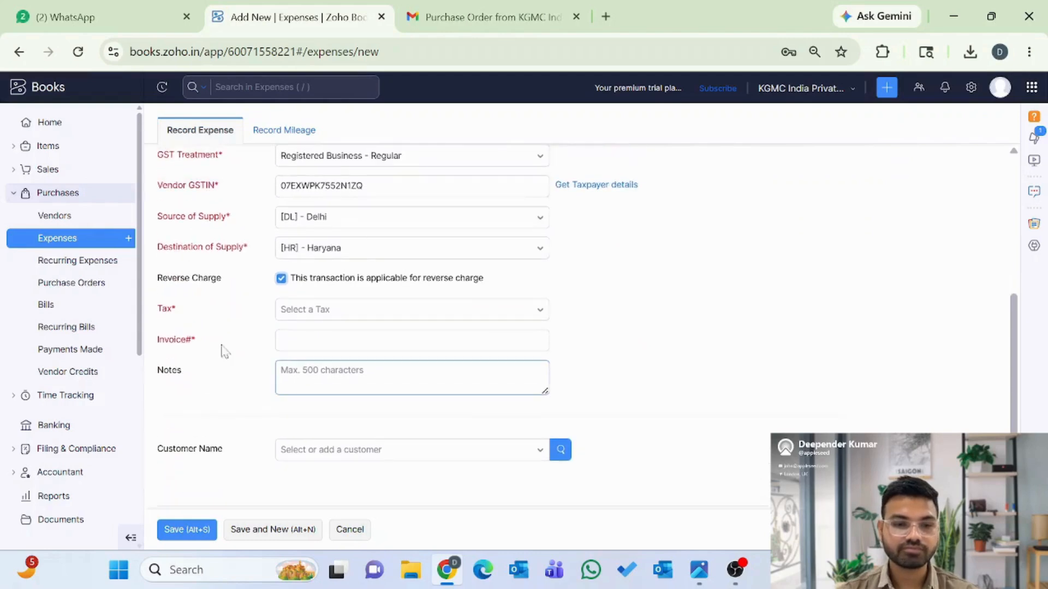
{"action": "left_click", "coordinate": [310, 309]}
{"action": "left_click", "coordinate": [314, 405]}
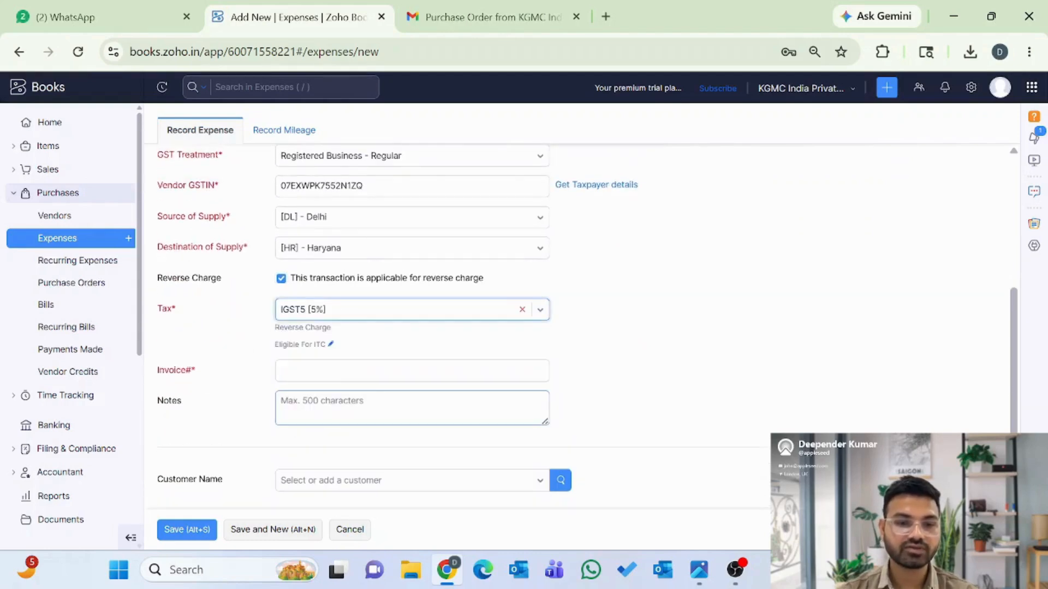
- Enter invoice number 01, leave Customer Name empty, and save the expense
{"action": "left_click", "coordinate": [280, 371]}
{"action": "type", "text": "01"}
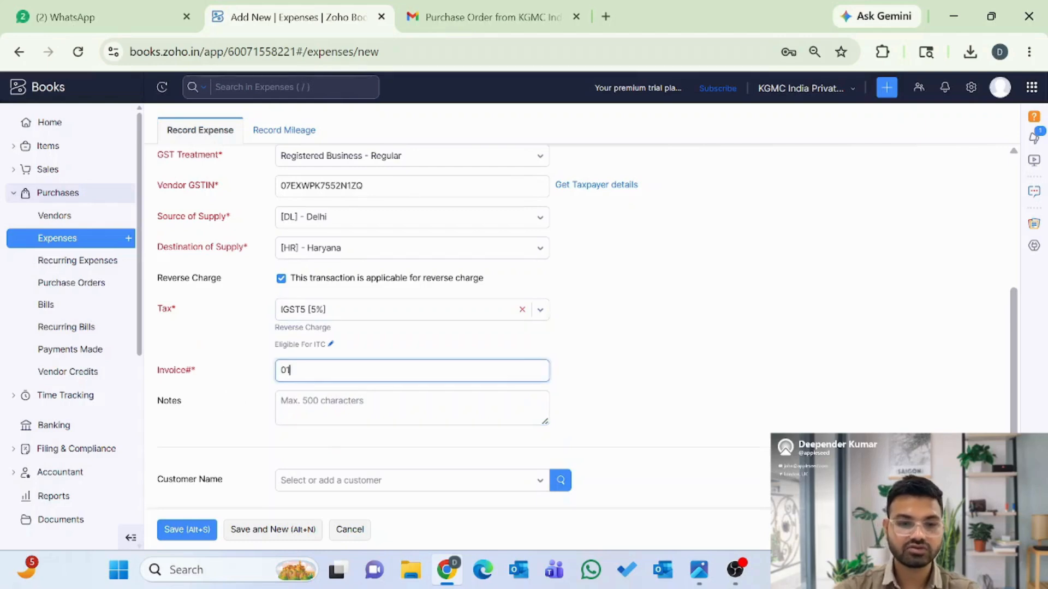
{"action": "scroll", "coordinate": [261, 415], "scroll_direction": "down", "scroll_amount": 2}
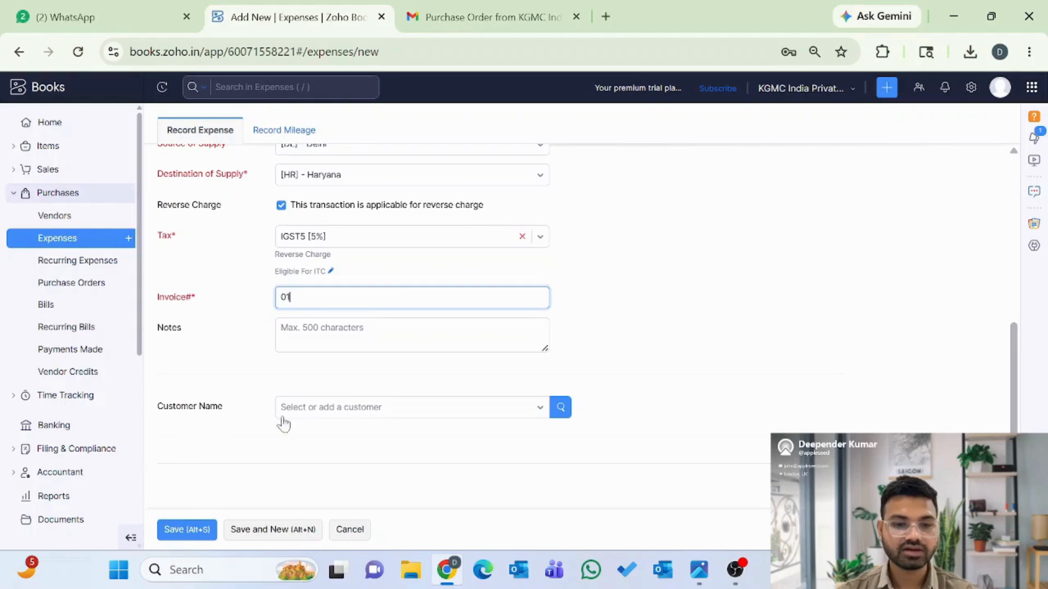
{"action": "left_click", "coordinate": [319, 416]}
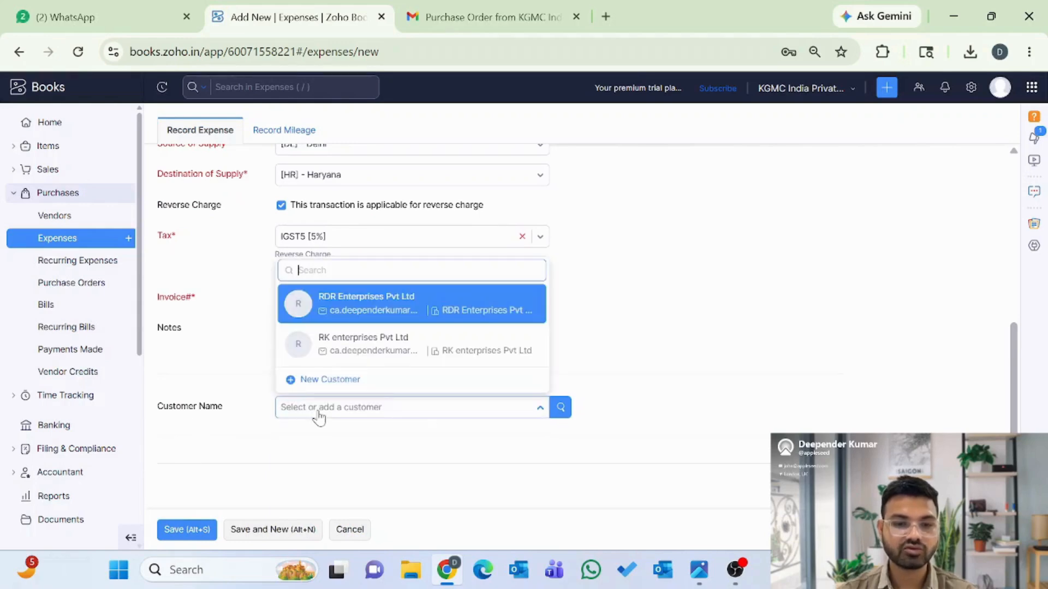
{"action": "left_click", "coordinate": [228, 421]}
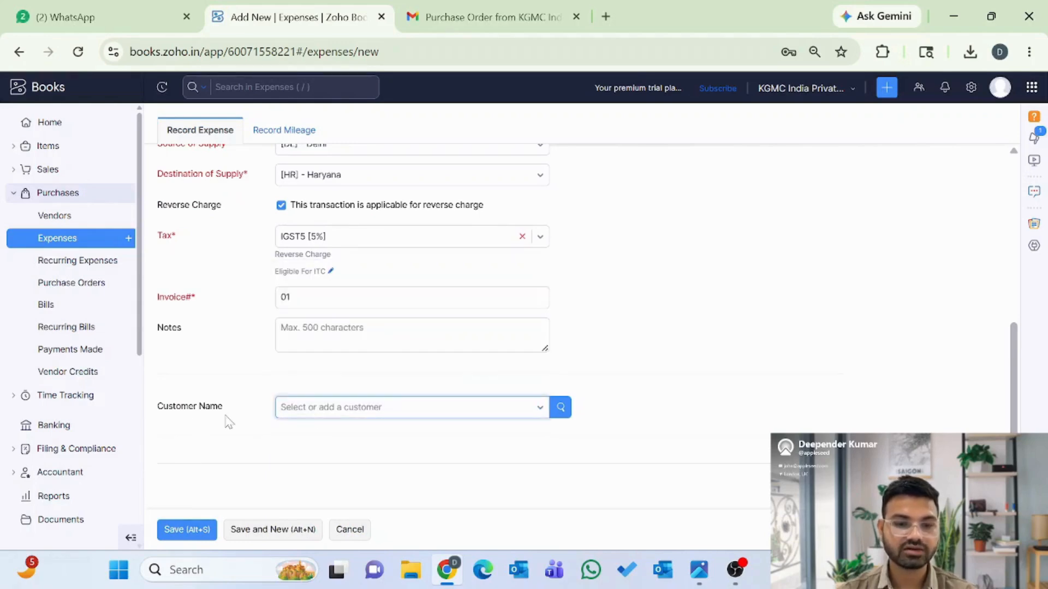
{"action": "left_click", "coordinate": [181, 533]}
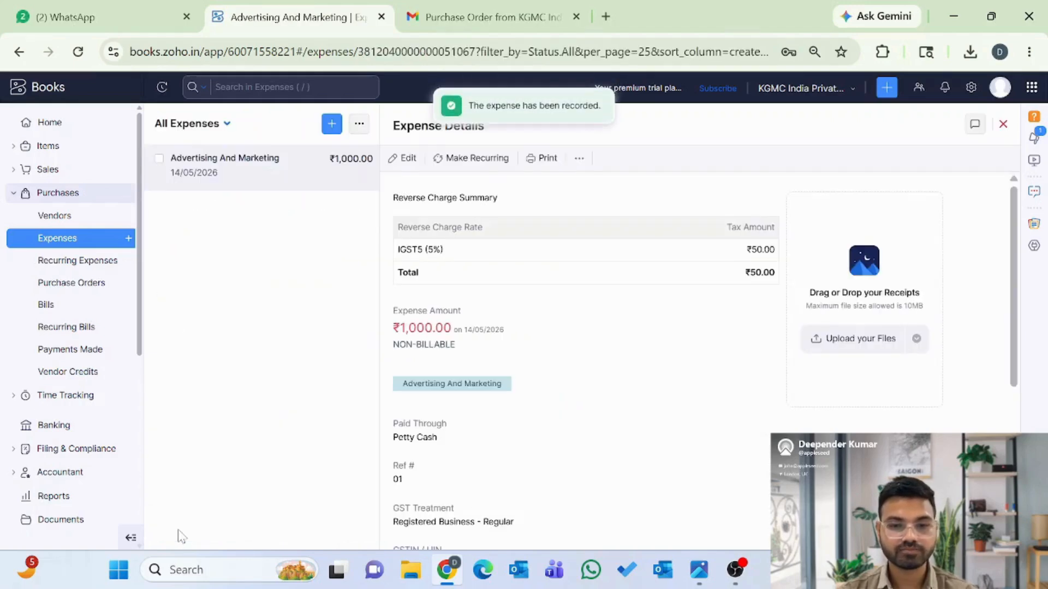
- Scroll the expense details to review the journal entries totalling 1,050
{"action": "scroll", "coordinate": [599, 489], "scroll_direction": "down", "scroll_amount": 5}
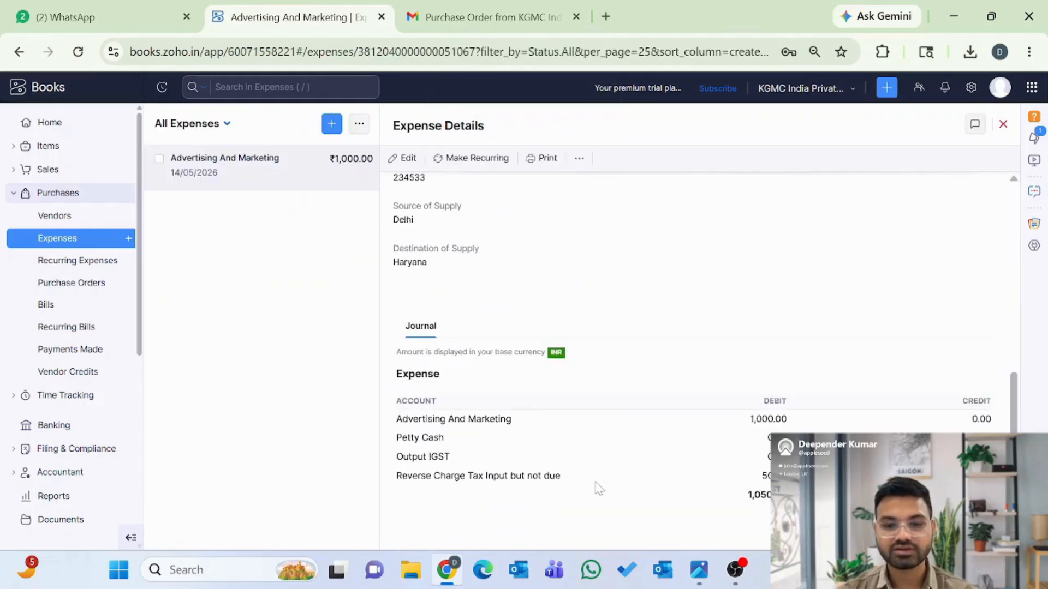
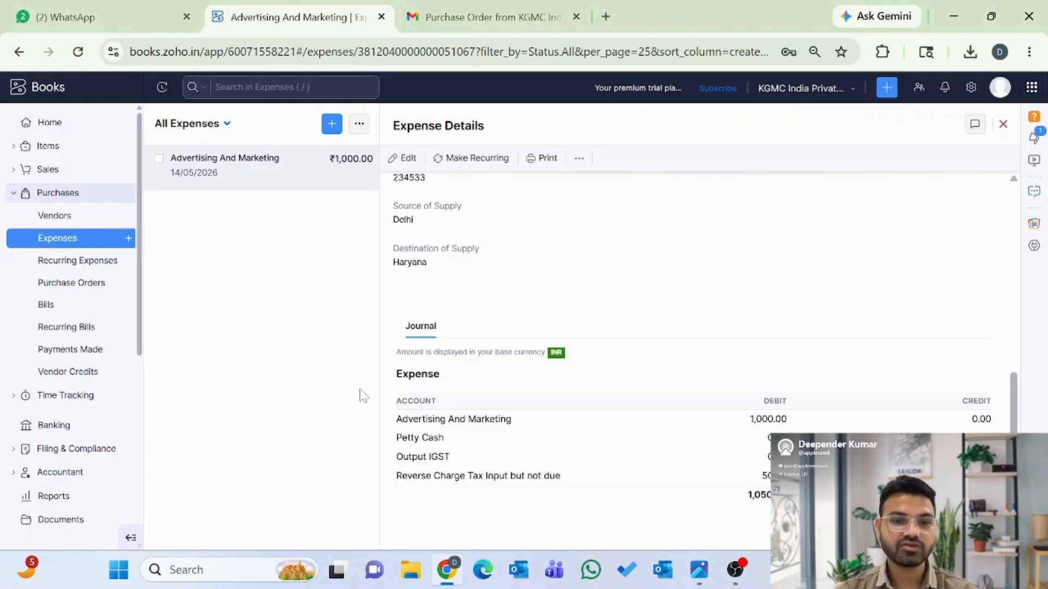
- Go to Purchases > Recurring Expenses, which shows no profiles yet
{"action": "left_click", "coordinate": [58, 271]}
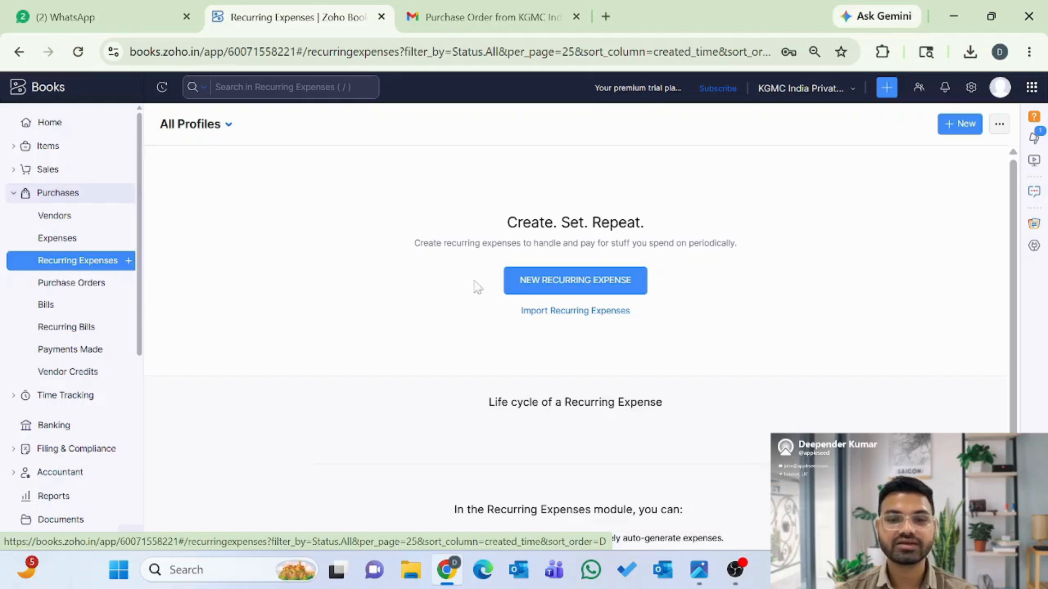
- Start a new recurring expense profile named 'GST Filing' that repeats every month
{"action": "left_click", "coordinate": [562, 291]}
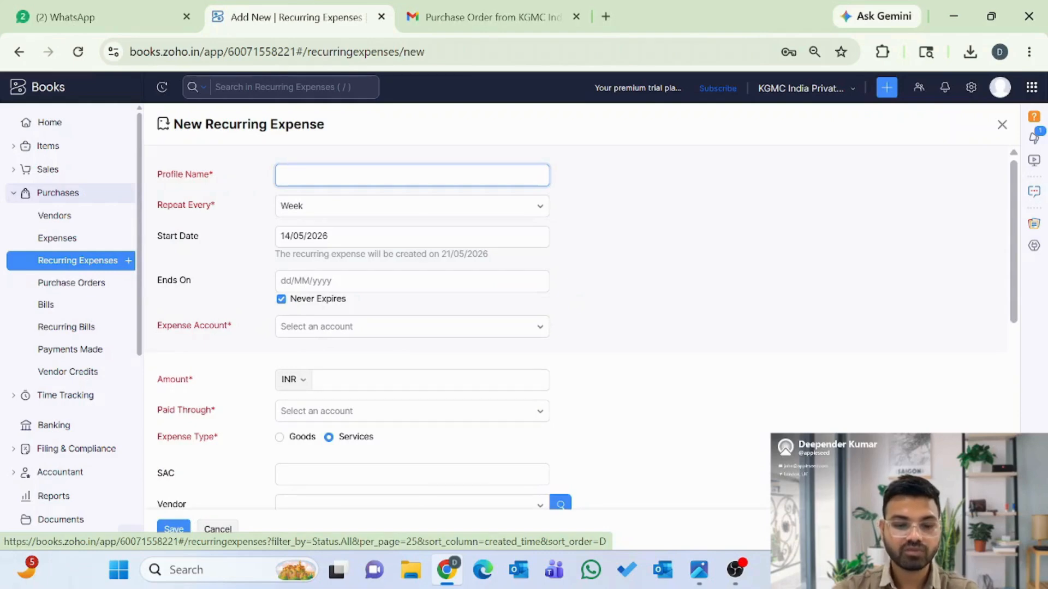
{"action": "type", "text": "GST Filing"}
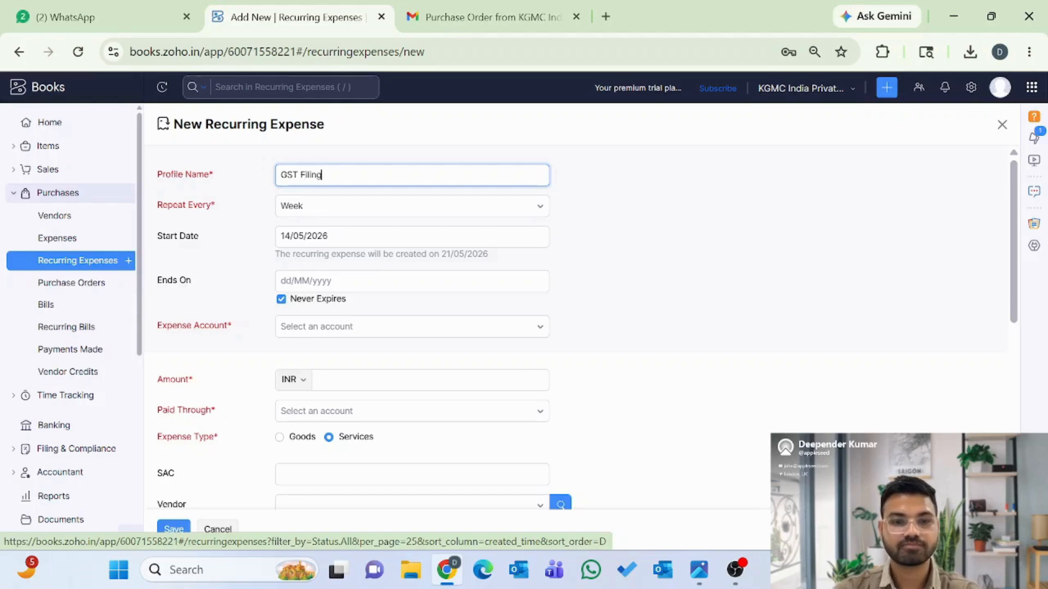
{"action": "left_click", "coordinate": [309, 207]}
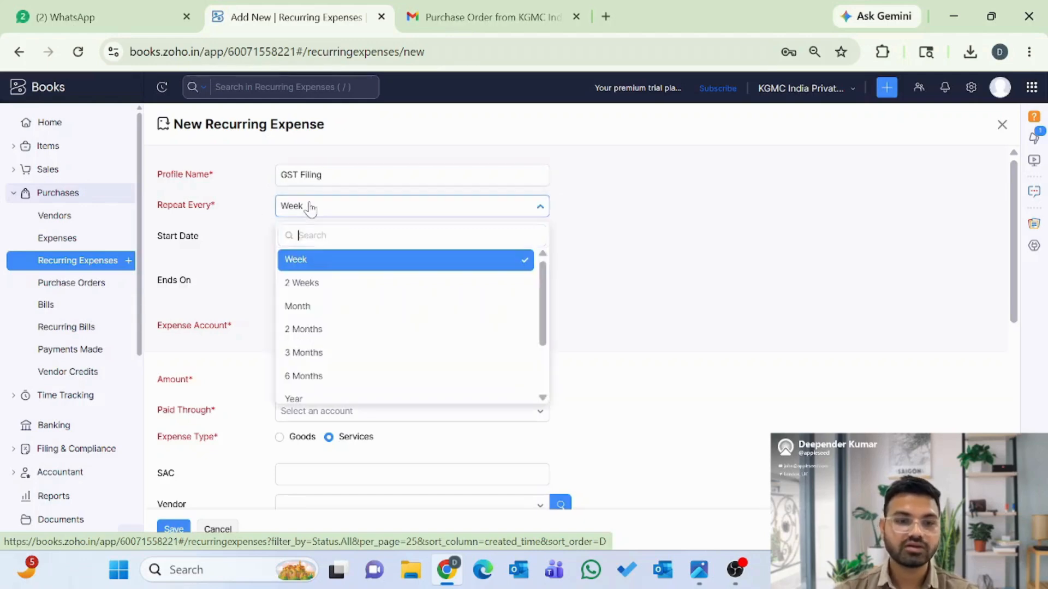
{"action": "left_click", "coordinate": [298, 307]}
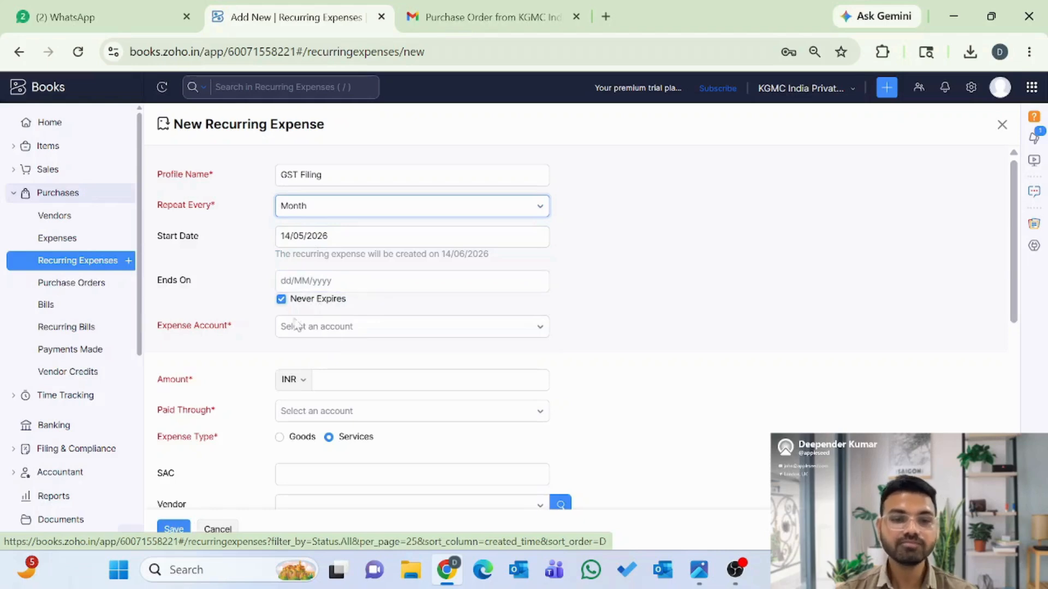
{"action": "scroll", "coordinate": [321, 312], "scroll_direction": "down", "scroll_amount": 1}
- Charge 10000 to Consultant Expense, paid through Petty Cash
{"action": "left_click", "coordinate": [322, 309]}
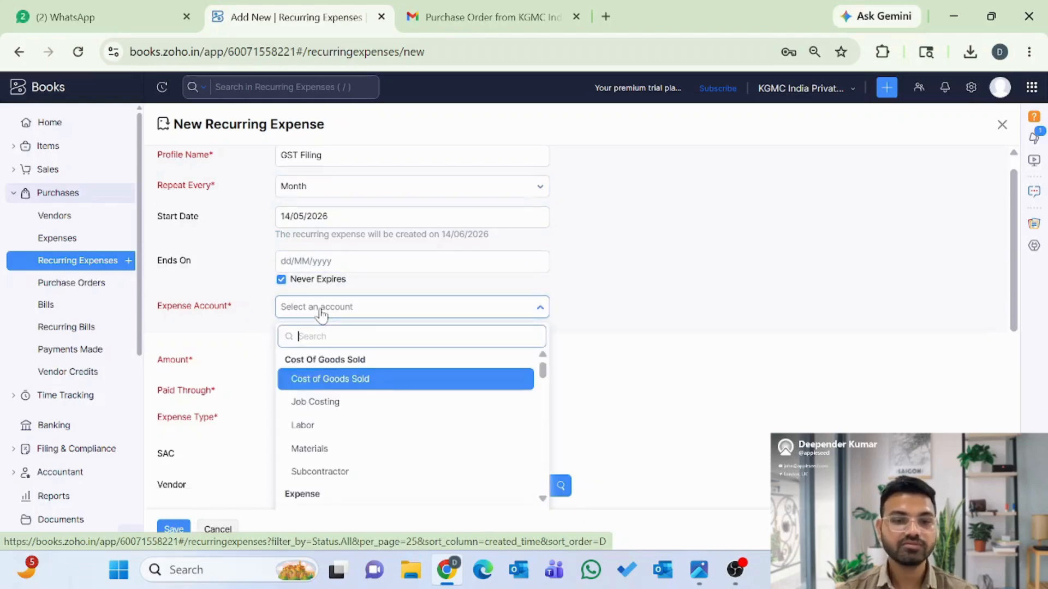
{"action": "key", "text": "Down"}
{"action": "key", "text": "Down"}
{"action": "key", "text": "Down"}
{"action": "key", "text": "Down"}
{"action": "key", "text": "Down"}
{"action": "key", "text": "Down"}
{"action": "key", "text": "Down"}
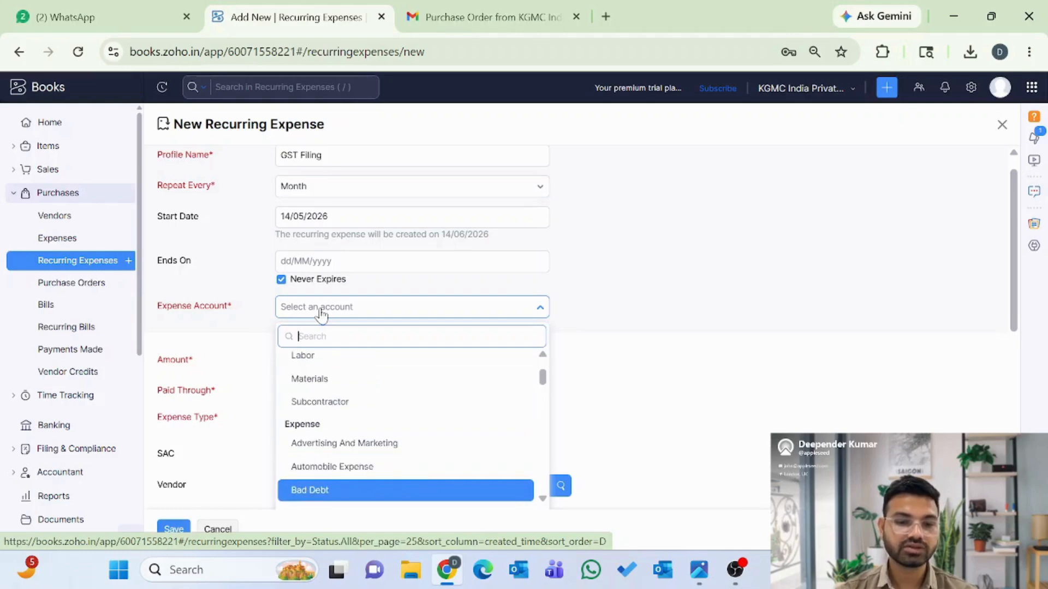
{"action": "key", "text": "Down"}
{"action": "key", "text": "Down"}
{"action": "key", "text": "Down"}
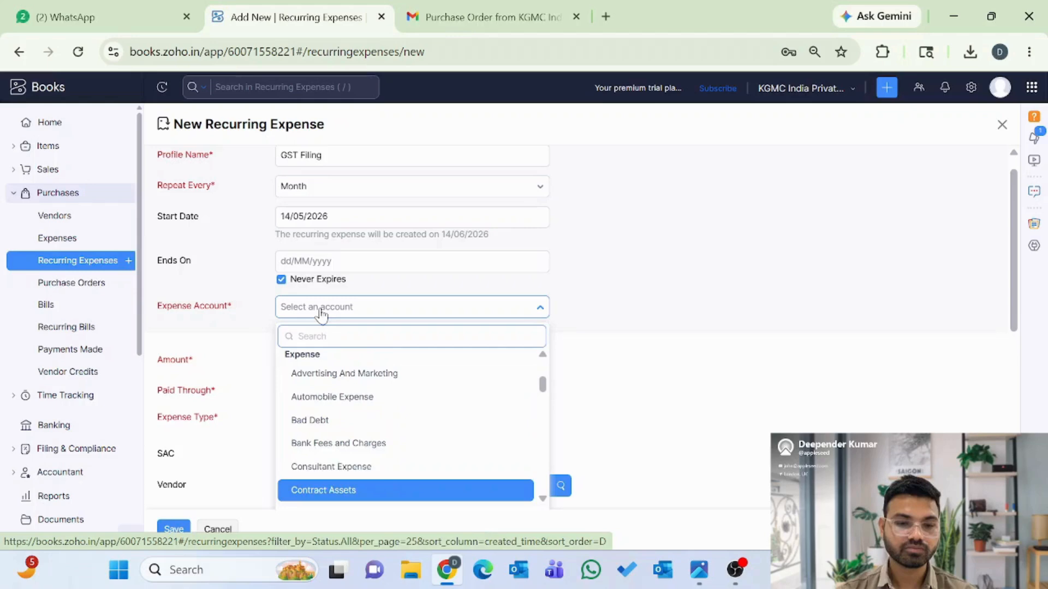
{"action": "key", "text": "Up"}
{"action": "key", "text": "Return"}
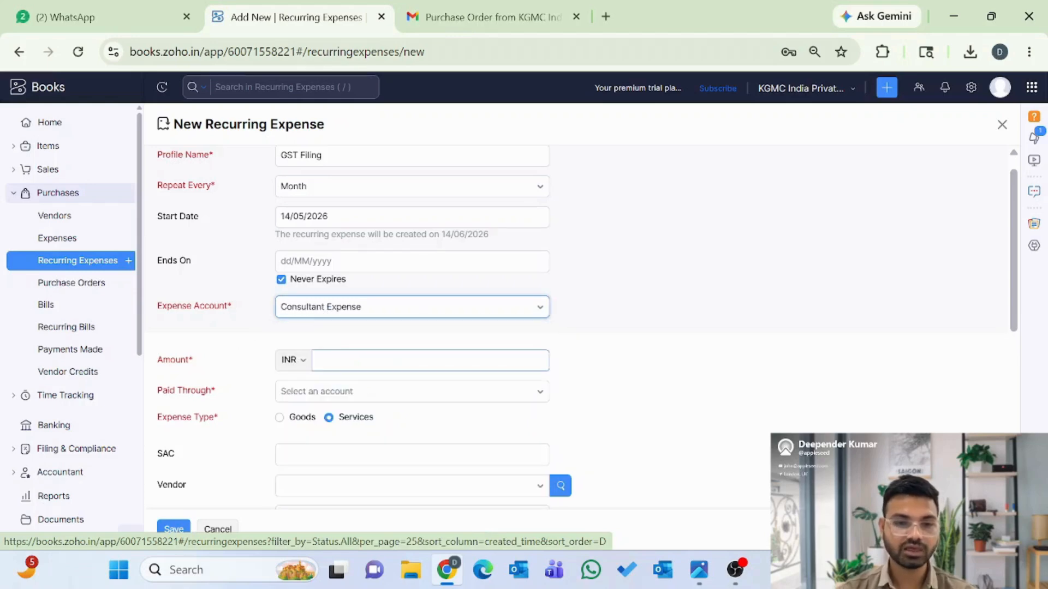
{"action": "type", "text": "10000"}
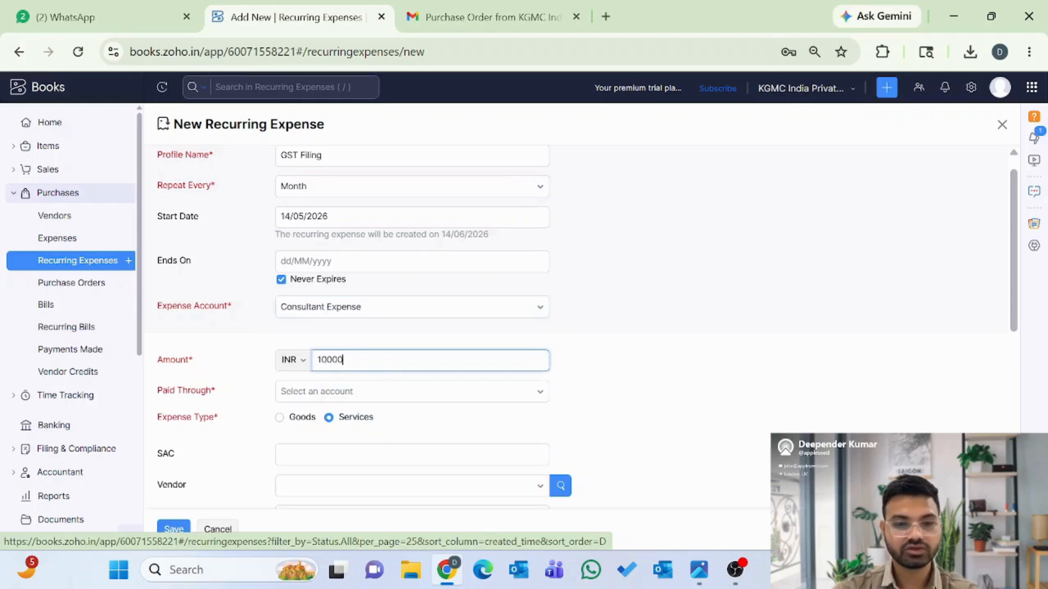
{"action": "left_click", "coordinate": [339, 394]}
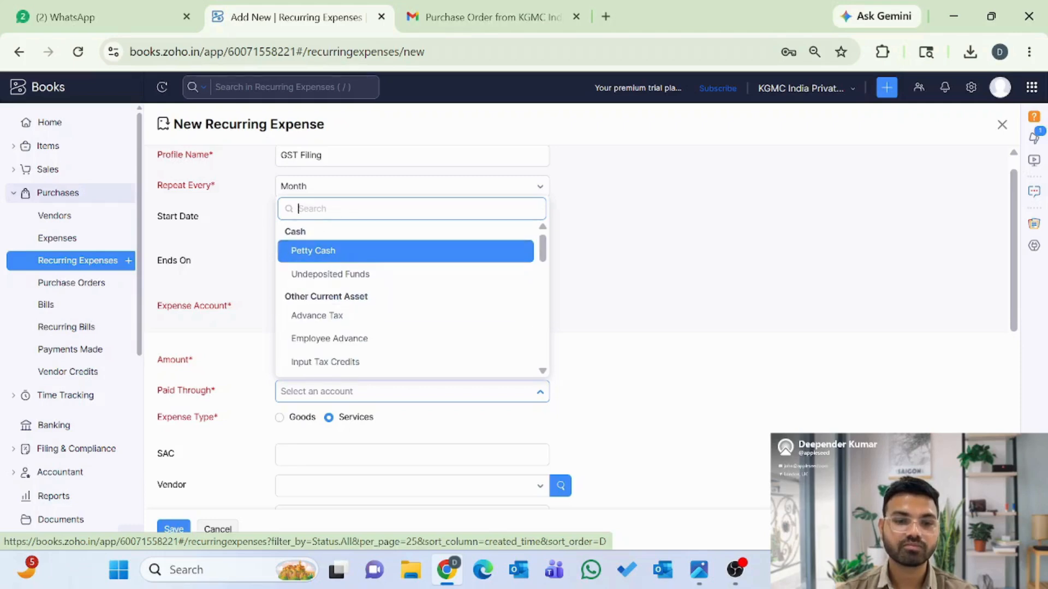
{"action": "type", "text": "ban"}
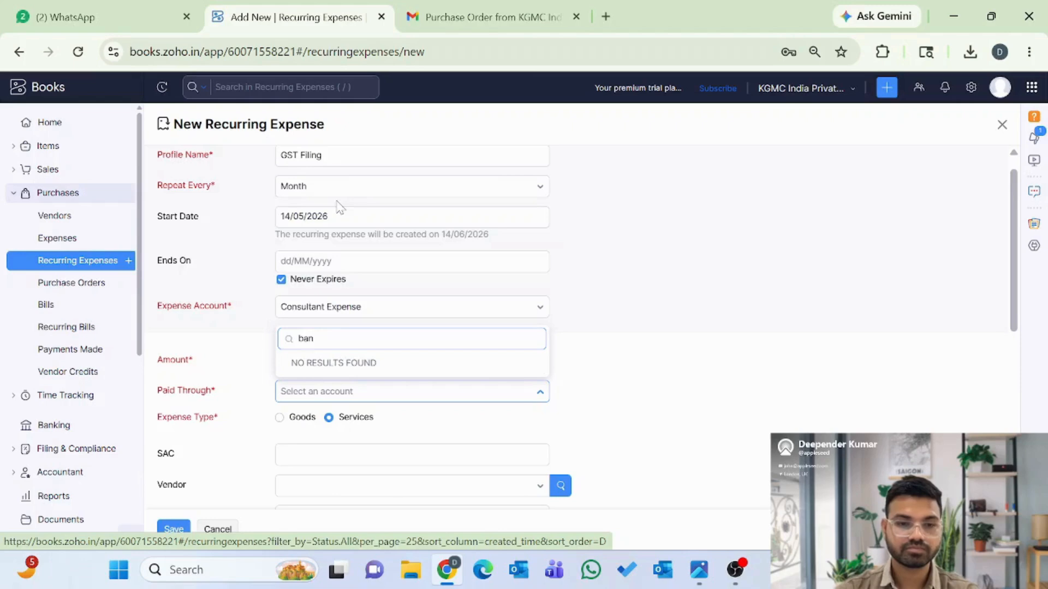
{"action": "key", "text": "BackSpace"}
{"action": "key", "text": "BackSpace"}
{"action": "key", "text": "BackSpace"}
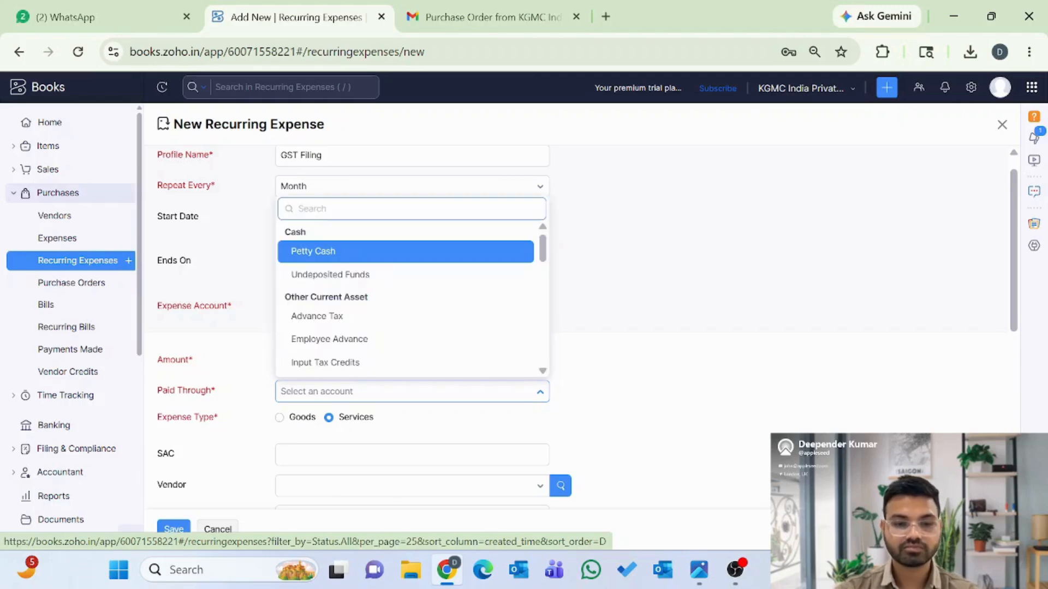
{"action": "left_click", "coordinate": [315, 253]}
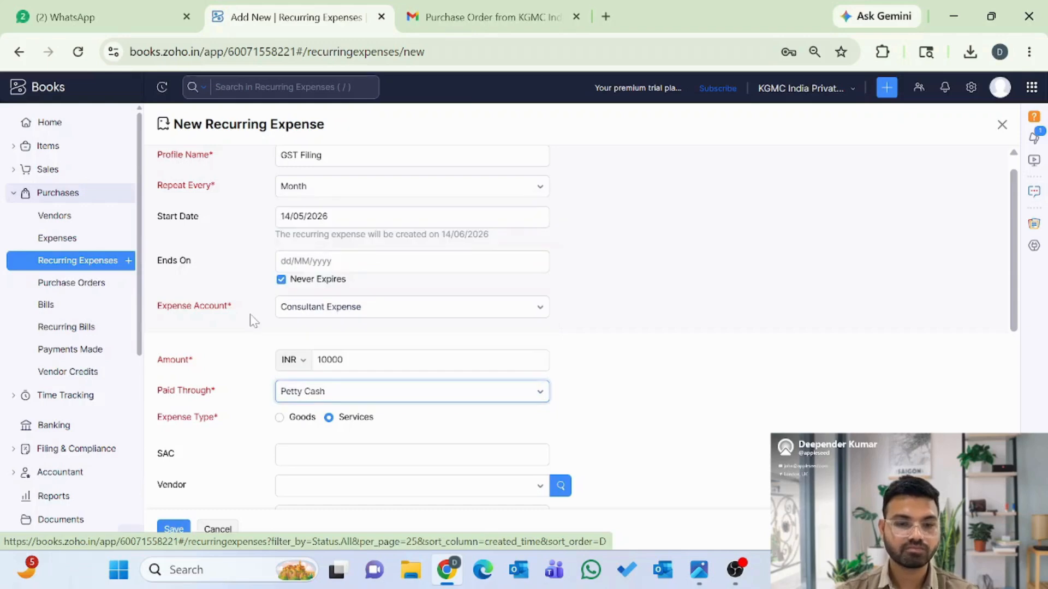
{"action": "scroll", "coordinate": [240, 330], "scroll_direction": "down", "scroll_amount": 1}
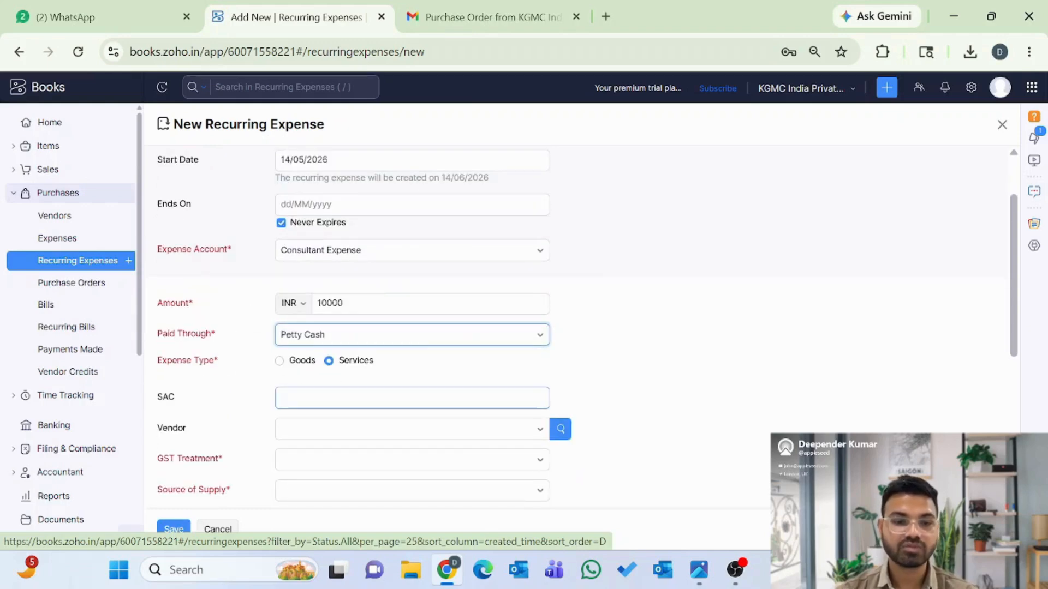
- Enter SAC 223245 and set GST treatment to Registered Business - Regular
{"action": "left_click", "coordinate": [333, 397]}
{"action": "type", "text": "2232"}
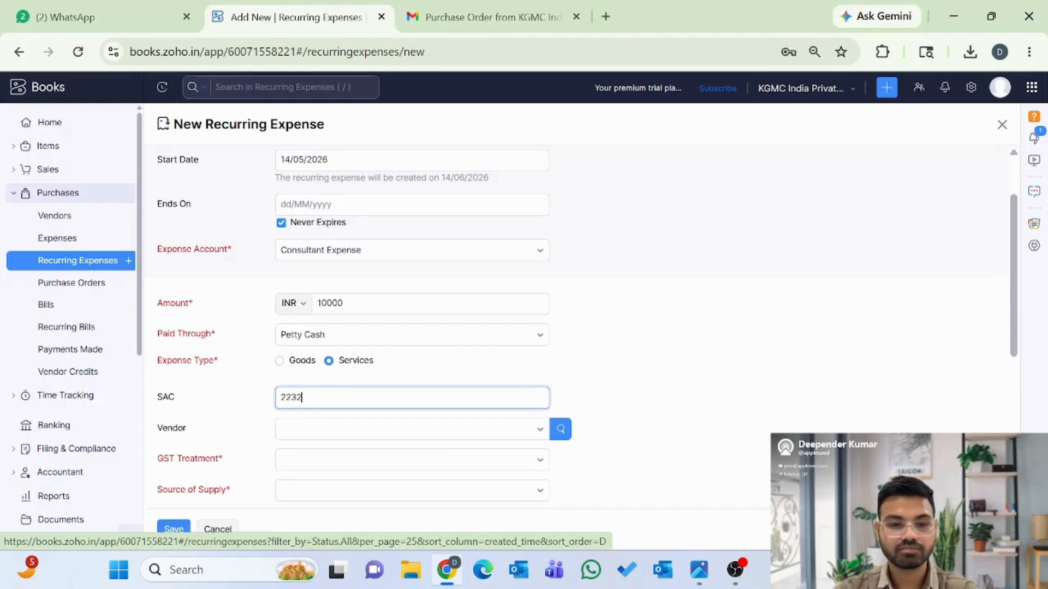
{"action": "type", "text": "45"}
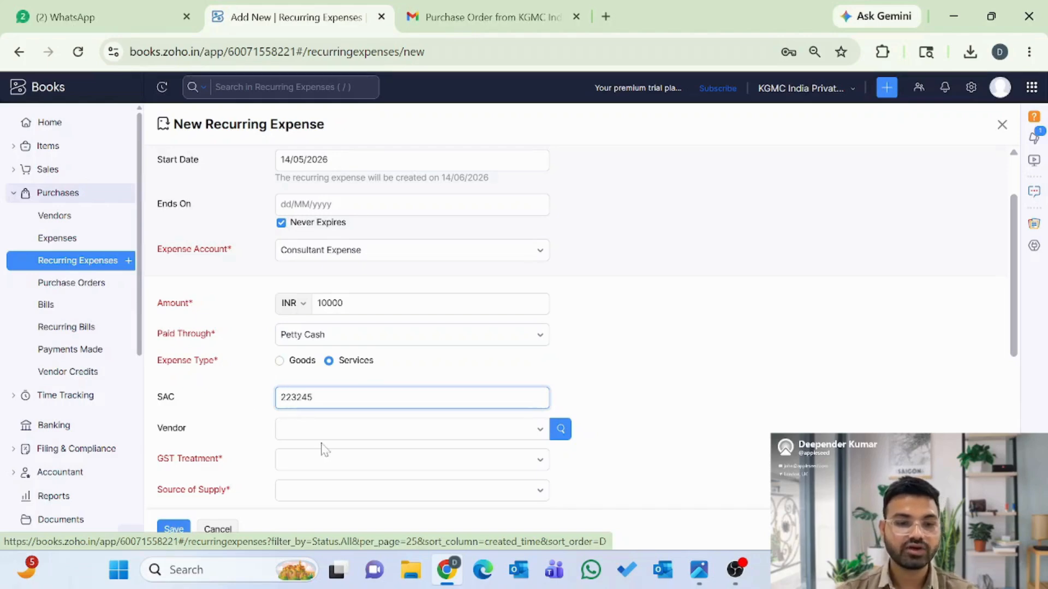
{"action": "scroll", "coordinate": [325, 449], "scroll_direction": "down", "scroll_amount": 1}
{"action": "left_click", "coordinate": [306, 407]}
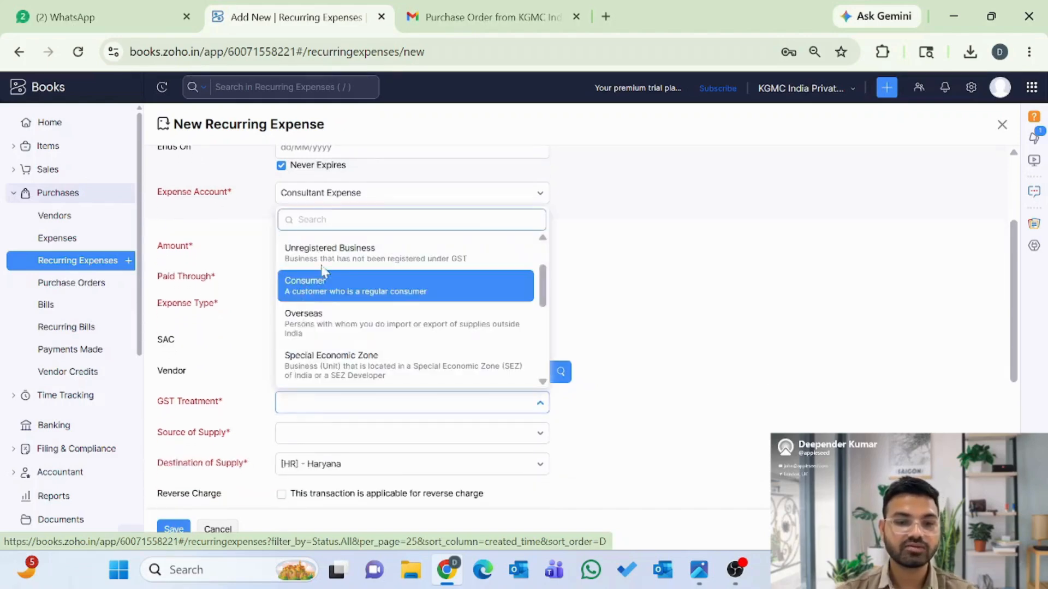
{"action": "left_click", "coordinate": [333, 261]}
{"action": "scroll", "coordinate": [284, 432], "scroll_direction": "down", "scroll_amount": 1}
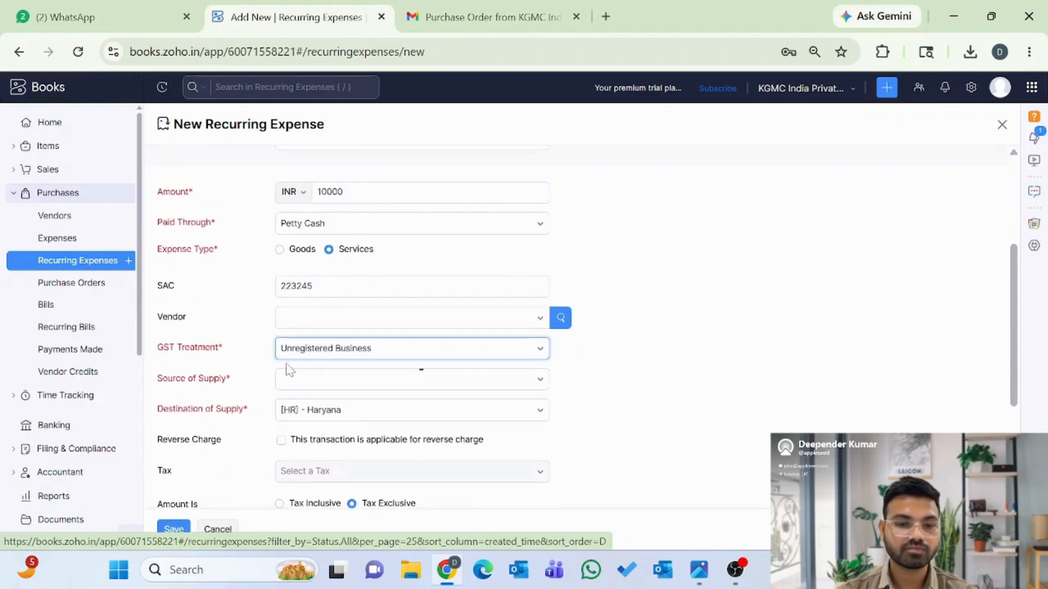
{"action": "left_click", "coordinate": [319, 349]}
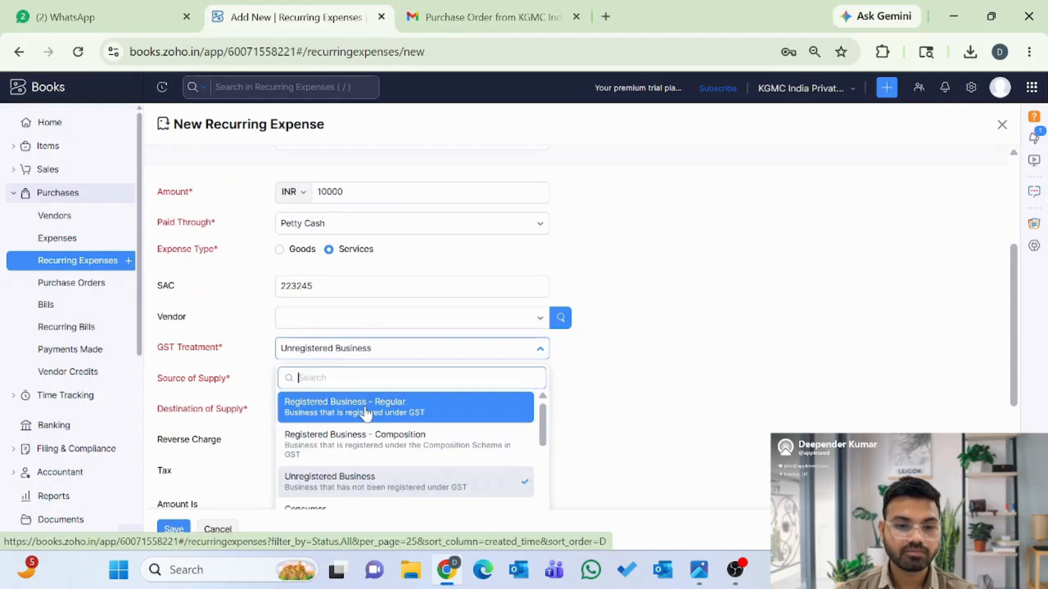
{"action": "left_click", "coordinate": [363, 407]}
- Fill in the vendor's GSTIN, then bring up the Source of Supply state list
{"action": "left_click", "coordinate": [306, 367]}
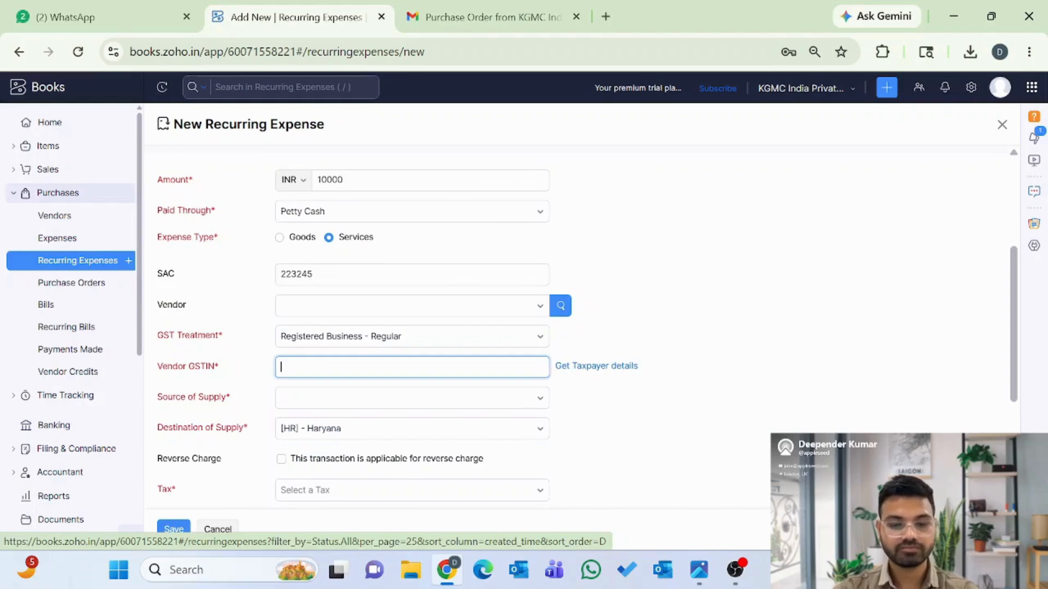
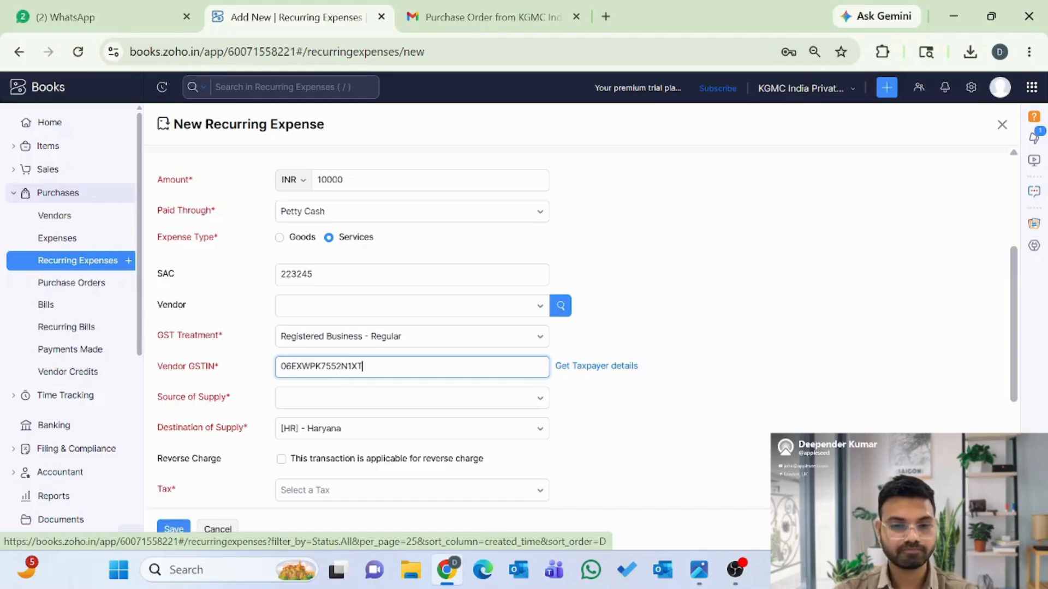
{"action": "left_click", "coordinate": [306, 401]}
{"action": "left_click", "coordinate": [205, 410]}
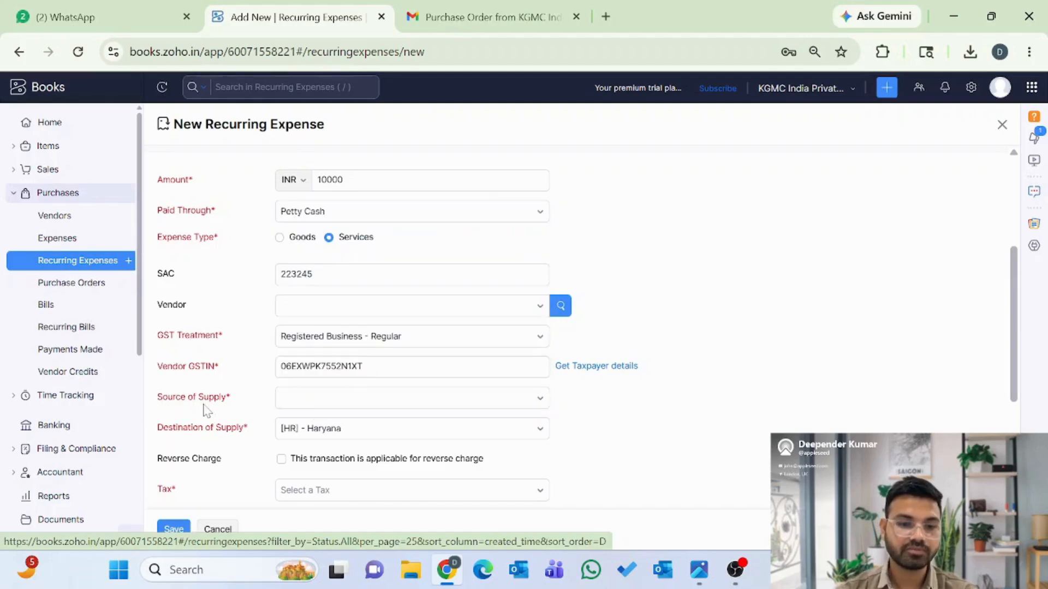
{"action": "left_click", "coordinate": [298, 403]}
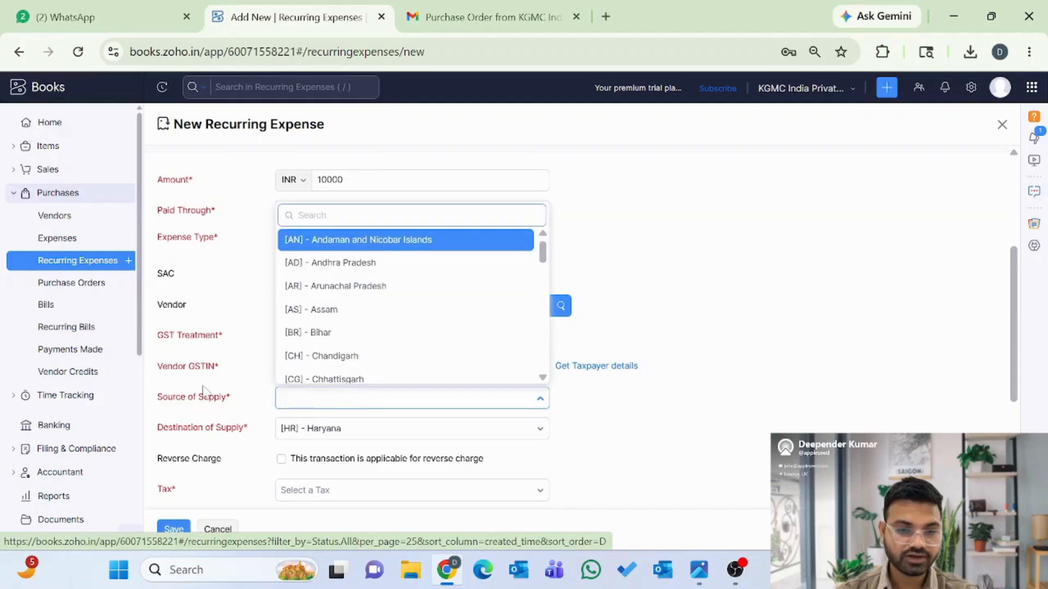
- Set the source of supply to [HR] - Haryana
{"action": "left_click", "coordinate": [301, 406]}
{"action": "left_click", "coordinate": [304, 407]}
{"action": "type", "text": "j"}
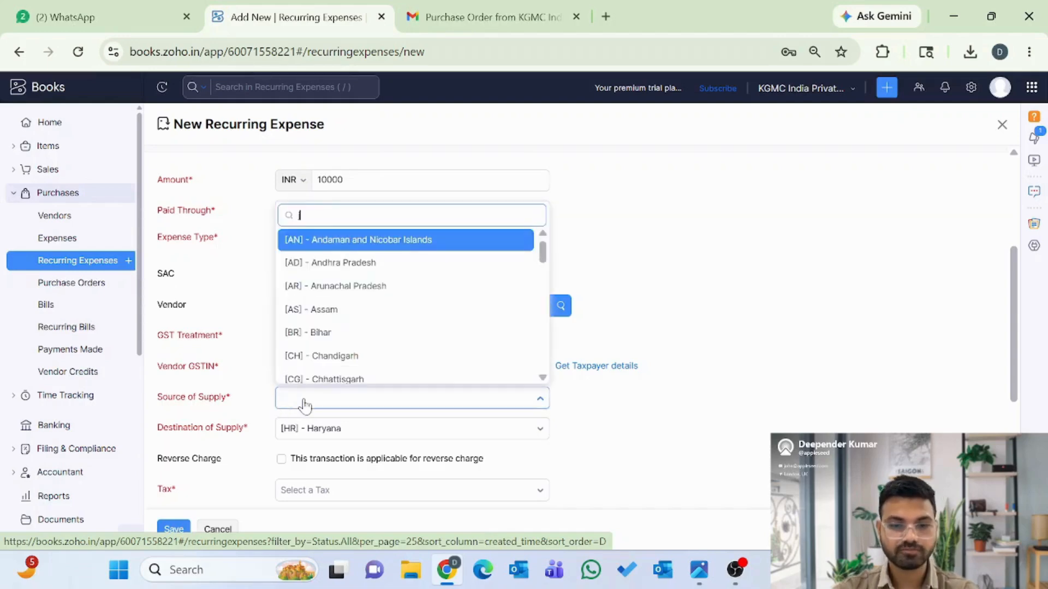
{"action": "key", "text": "BackSpace"}
{"action": "type", "text": "h"}
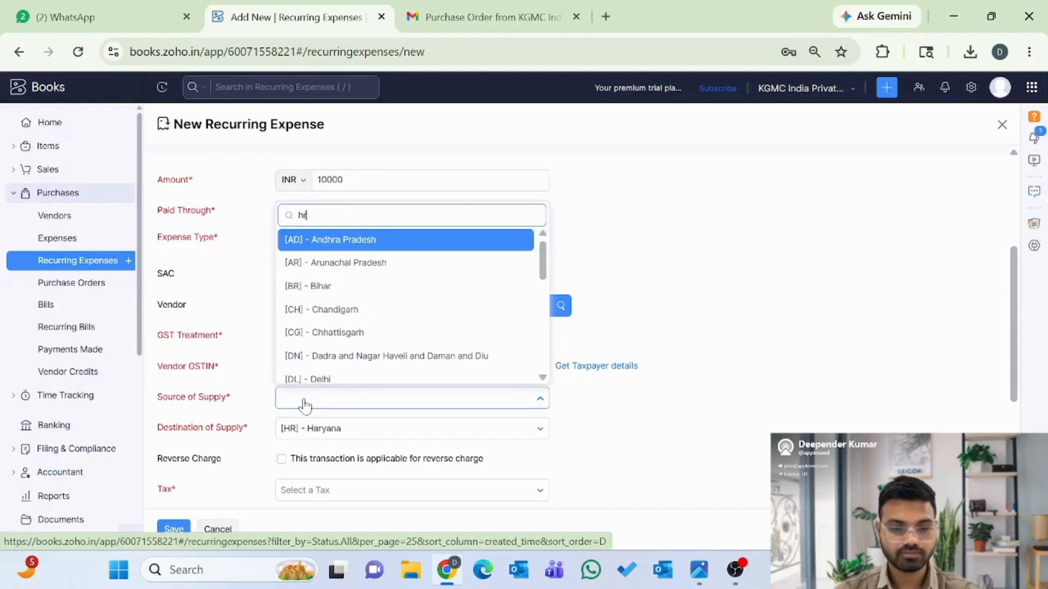
{"action": "type", "text": "r"}
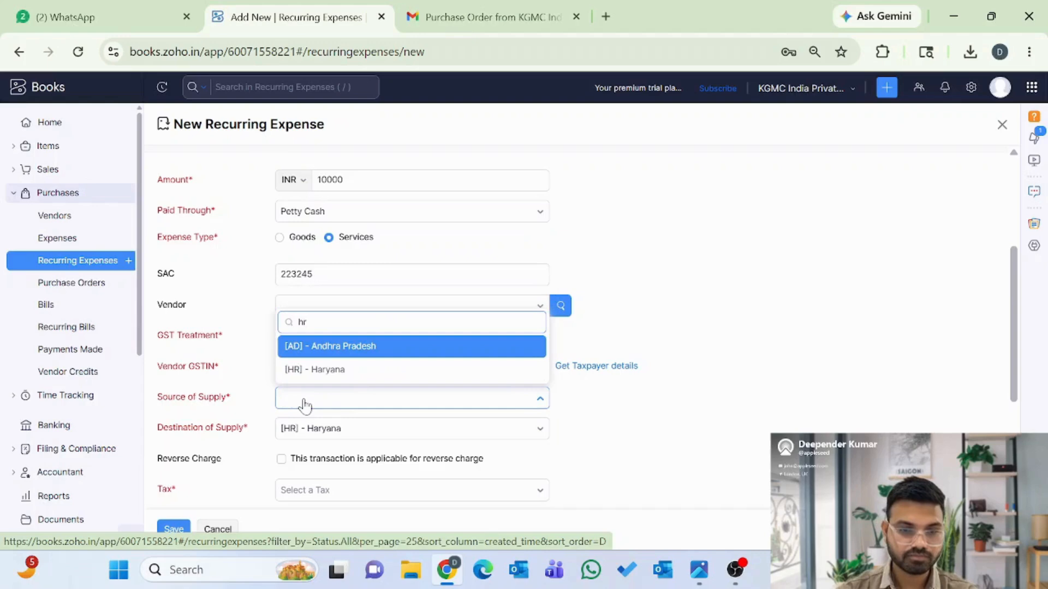
{"action": "left_click", "coordinate": [327, 370]}
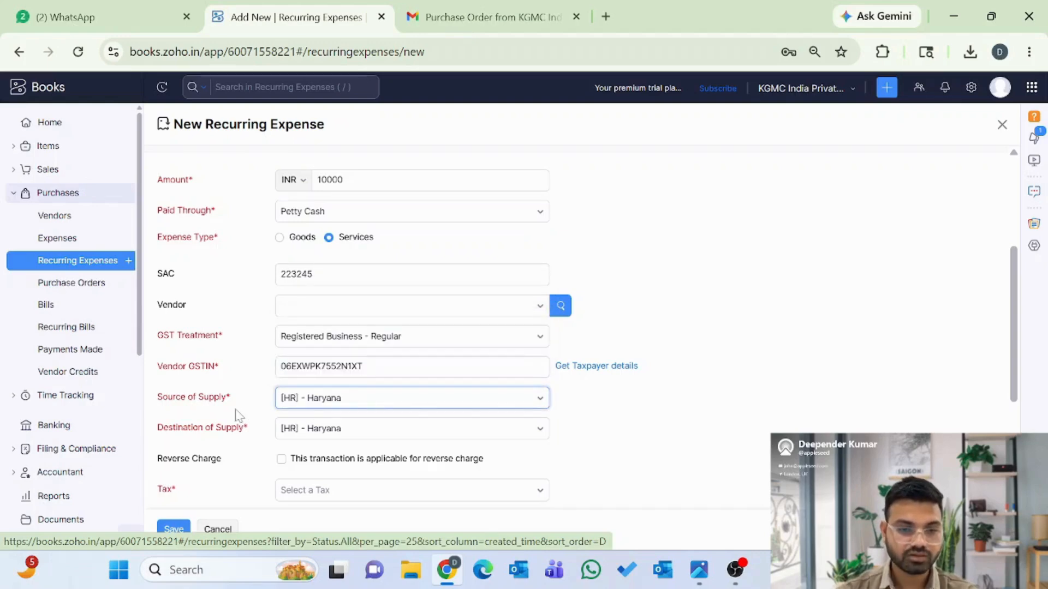
- Apply GST18 [18%] tax and save the GST Filing recurring expense
{"action": "scroll", "coordinate": [239, 419], "scroll_direction": "down", "scroll_amount": 1}
{"action": "scroll", "coordinate": [241, 429], "scroll_direction": "down", "scroll_amount": 1}
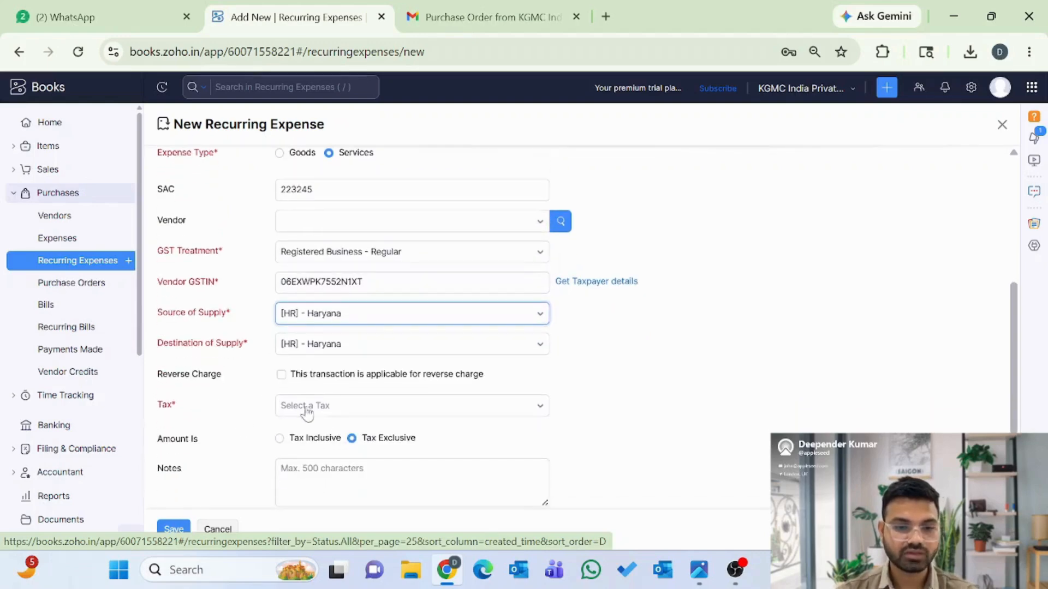
{"action": "left_click", "coordinate": [321, 410]}
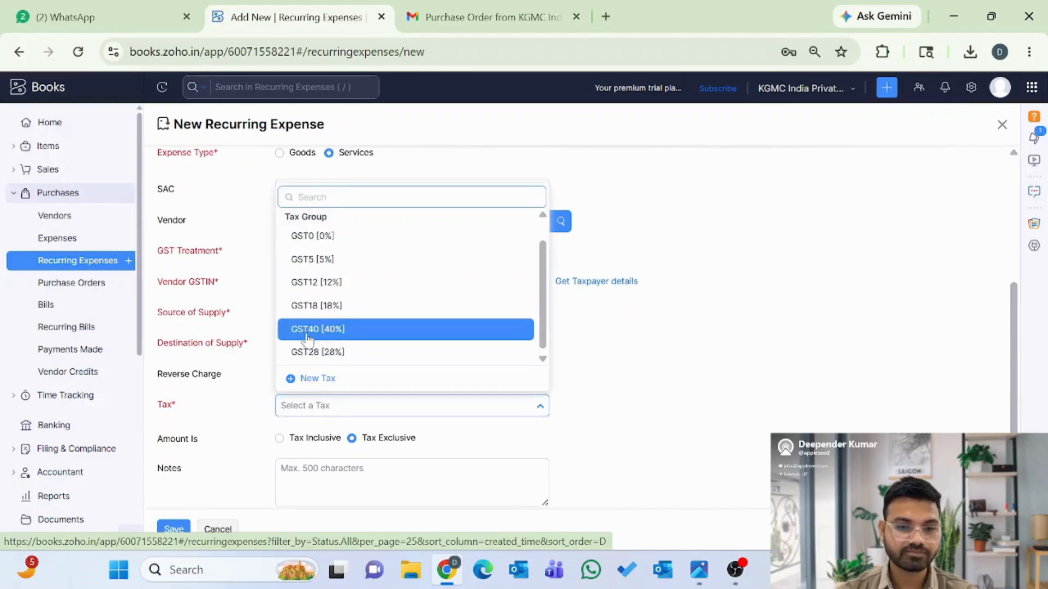
{"action": "left_click", "coordinate": [316, 306]}
{"action": "scroll", "coordinate": [221, 391], "scroll_direction": "down", "scroll_amount": 2}
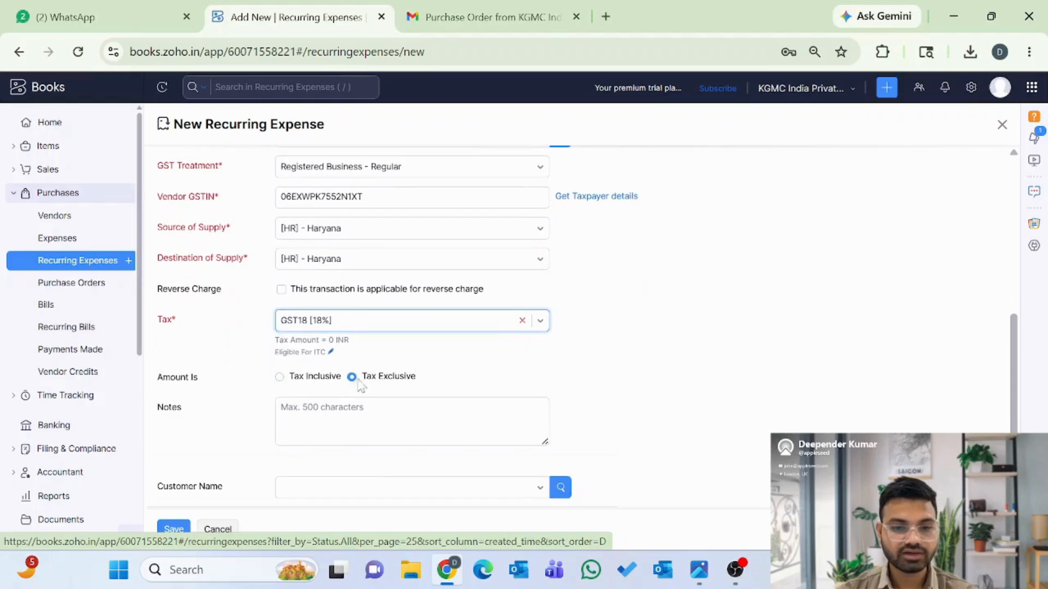
{"action": "scroll", "coordinate": [225, 421], "scroll_direction": "down", "scroll_amount": 2}
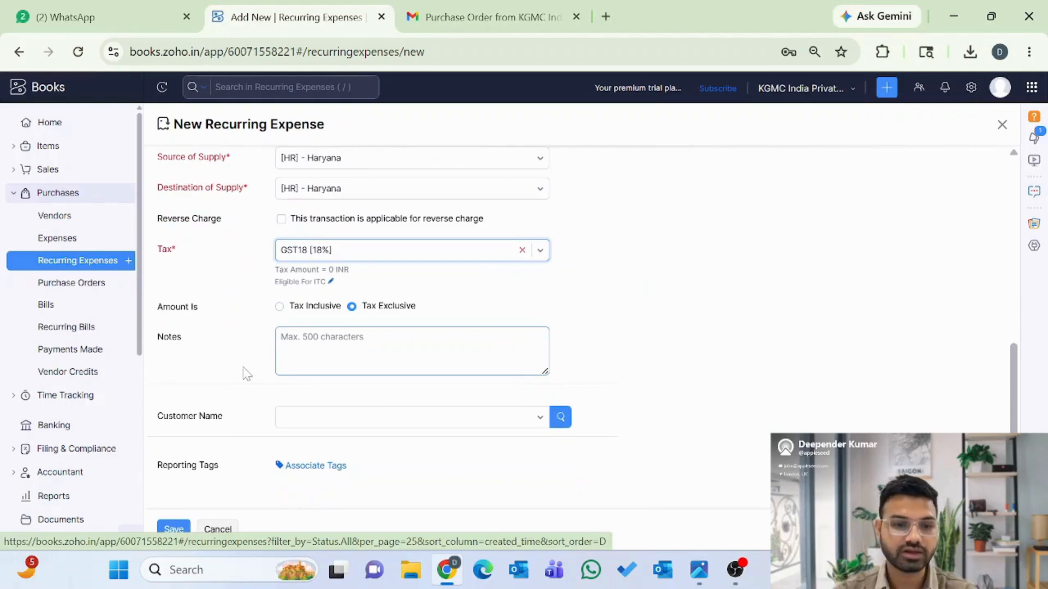
{"action": "scroll", "coordinate": [246, 375], "scroll_direction": "up", "scroll_amount": 5}
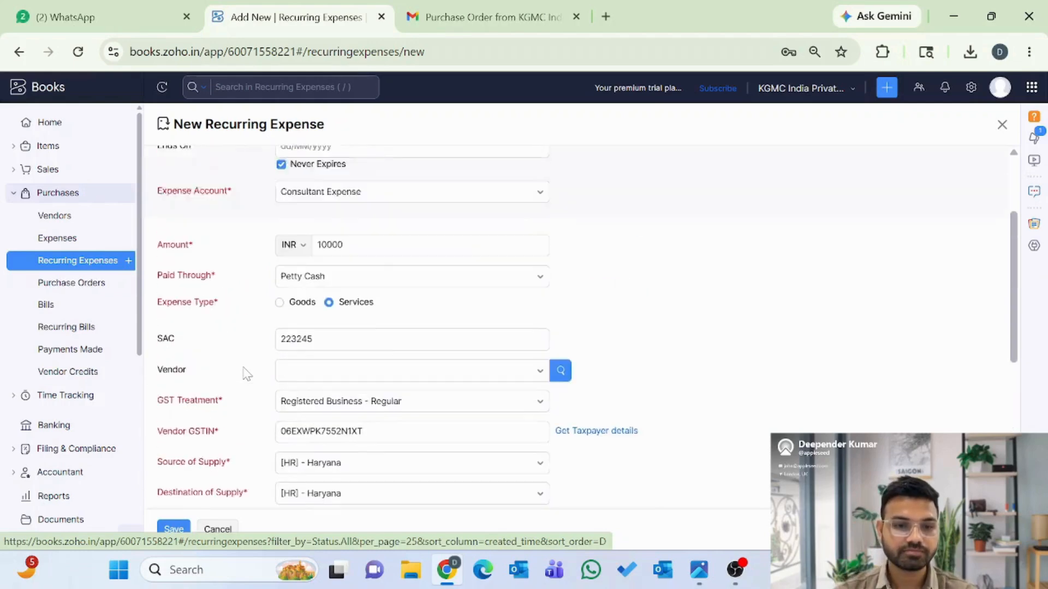
{"action": "scroll", "coordinate": [243, 370], "scroll_direction": "down", "scroll_amount": 6}
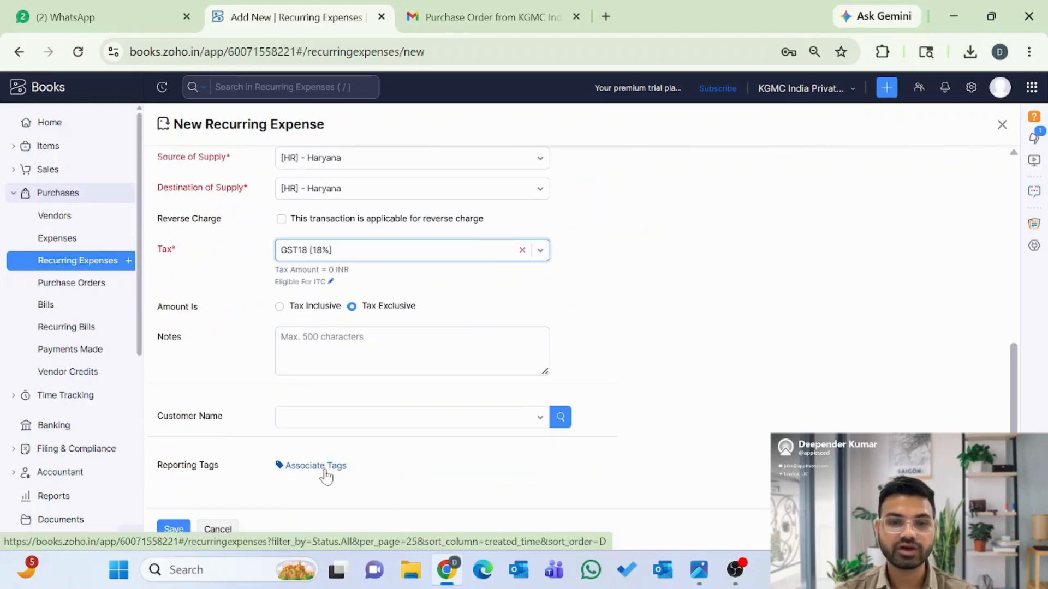
{"action": "left_click", "coordinate": [173, 532]}
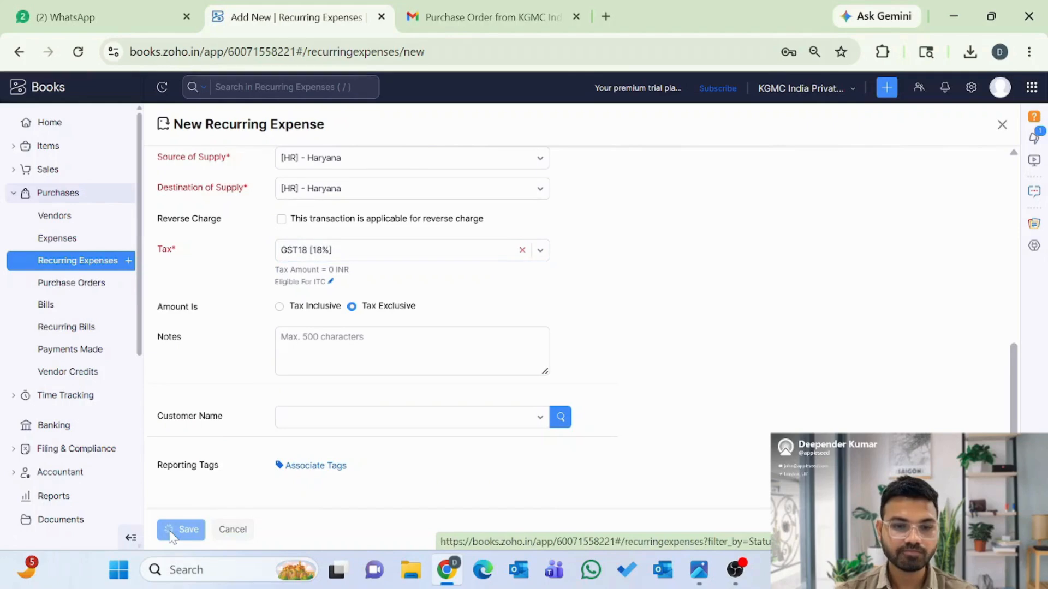
{"action": "scroll", "coordinate": [627, 426], "scroll_direction": "down", "scroll_amount": 2}
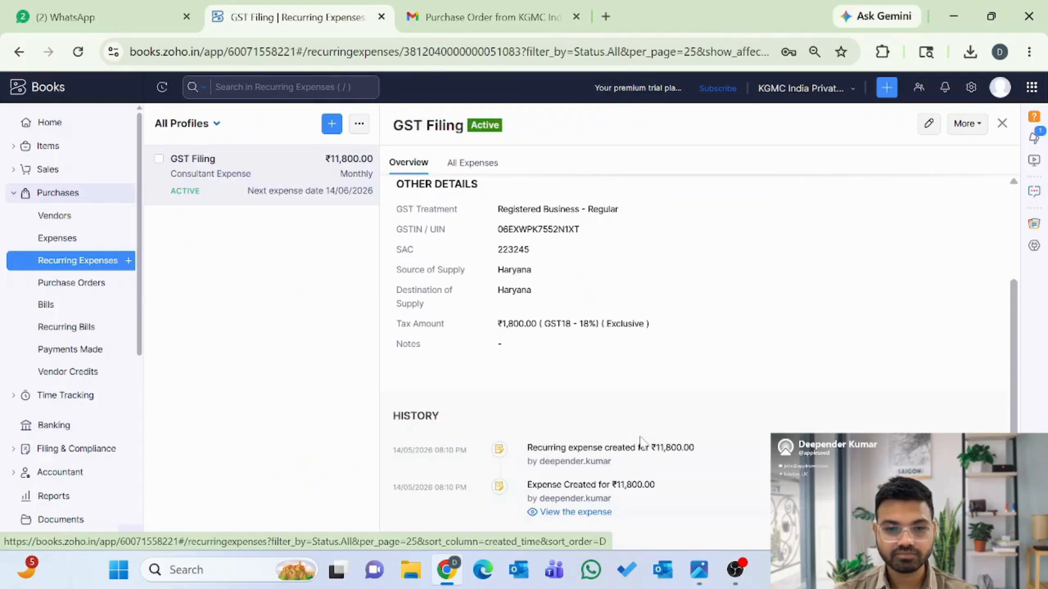
{"action": "scroll", "coordinate": [639, 442], "scroll_direction": "up", "scroll_amount": 2}
{"action": "scroll", "coordinate": [643, 444], "scroll_direction": "down", "scroll_amount": 2}
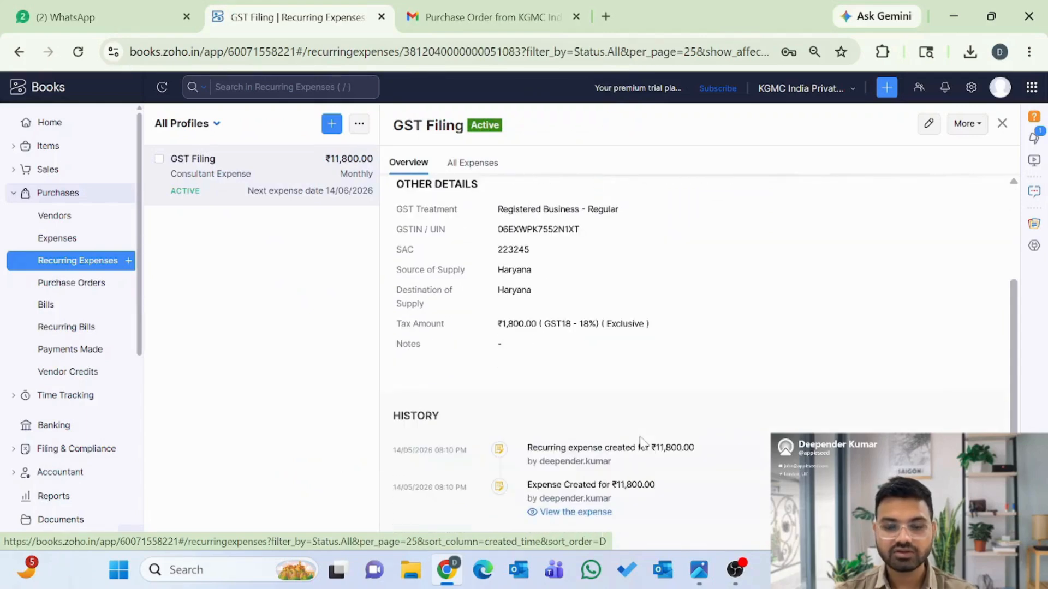
{"action": "scroll", "coordinate": [634, 336], "scroll_direction": "up", "scroll_amount": 3}
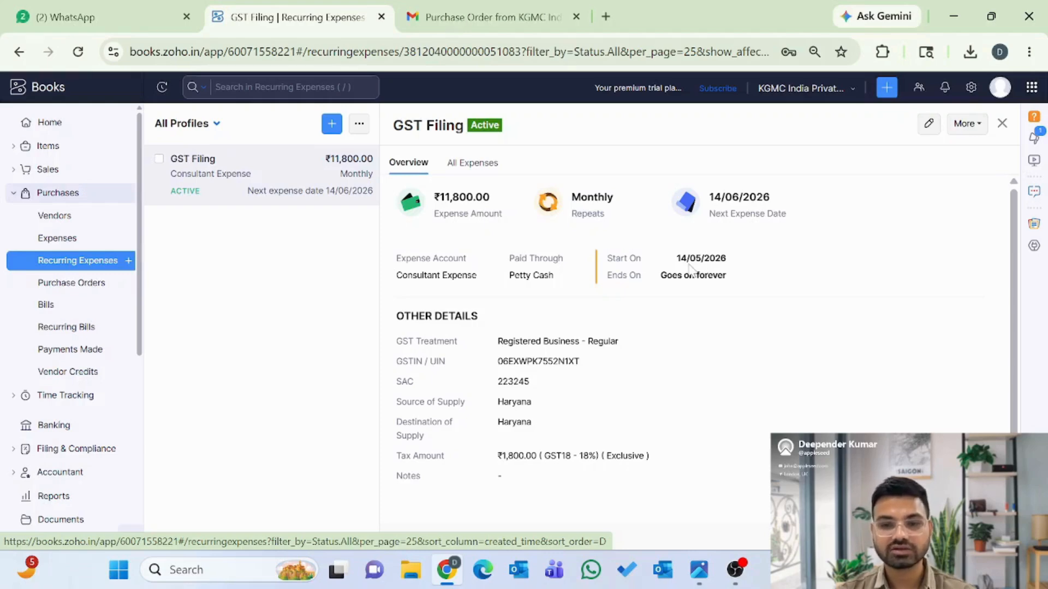
{"action": "scroll", "coordinate": [648, 306], "scroll_direction": "down", "scroll_amount": 3}
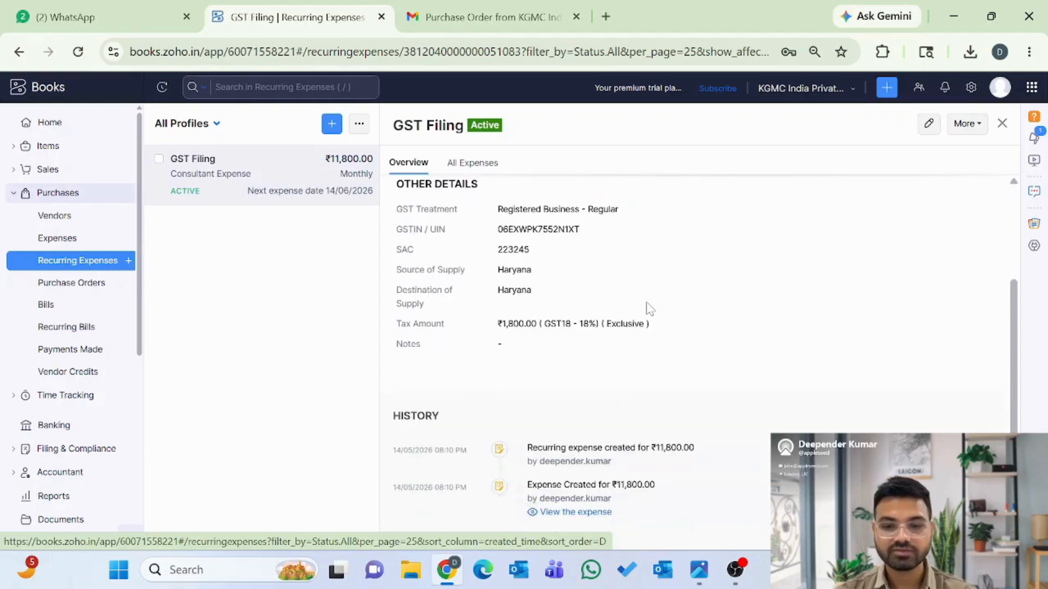
{"action": "left_click", "coordinate": [568, 516]}
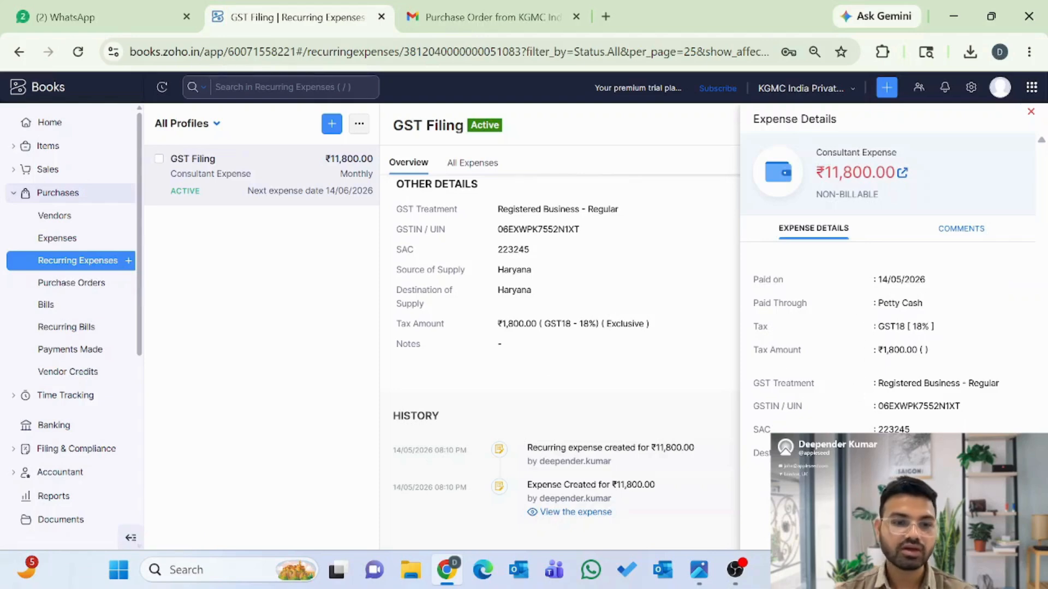
{"action": "left_click", "coordinate": [295, 311]}
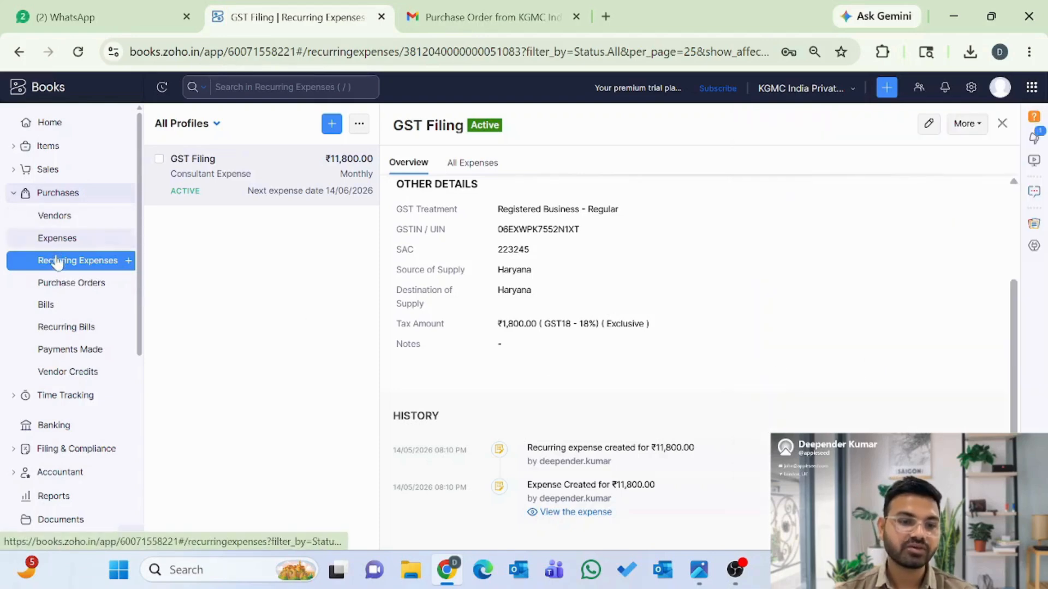
- Bring up a new recurring bill form without filling it in
{"action": "left_click", "coordinate": [60, 331]}
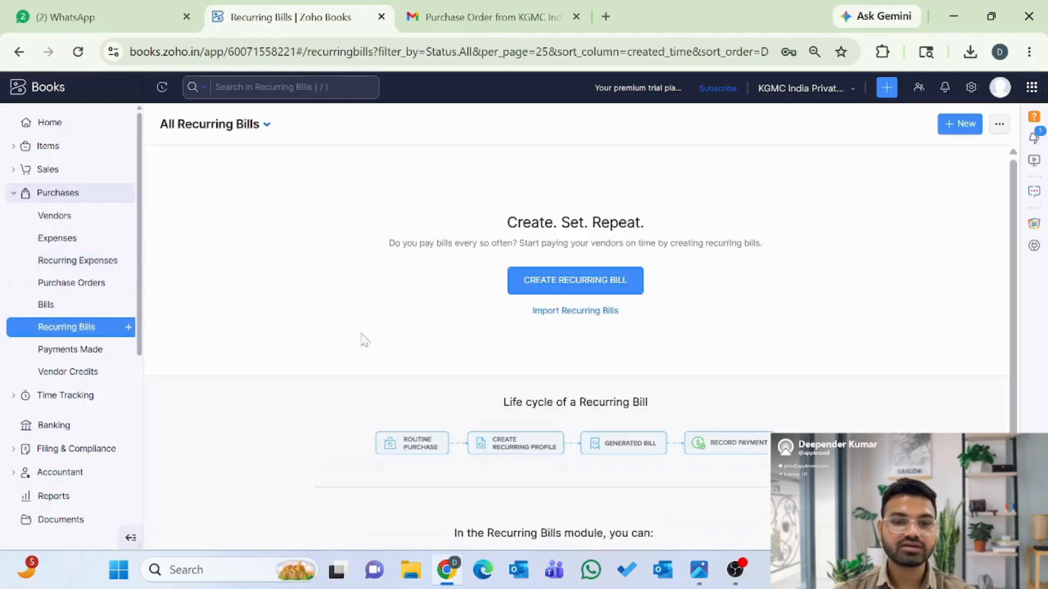
{"action": "left_click", "coordinate": [128, 326]}
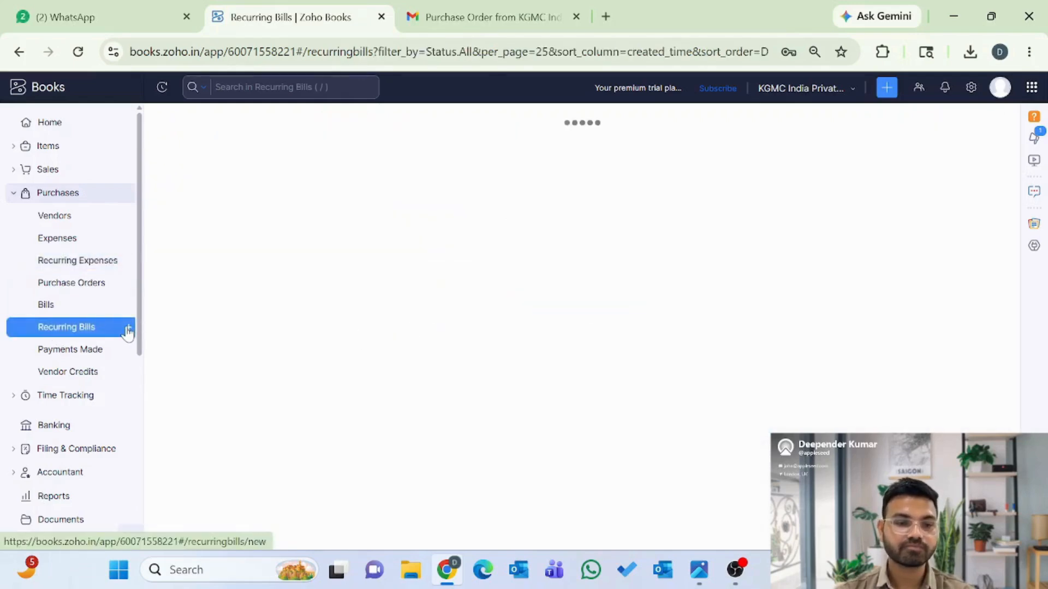
{"action": "scroll", "coordinate": [360, 323], "scroll_direction": "down", "scroll_amount": 9}
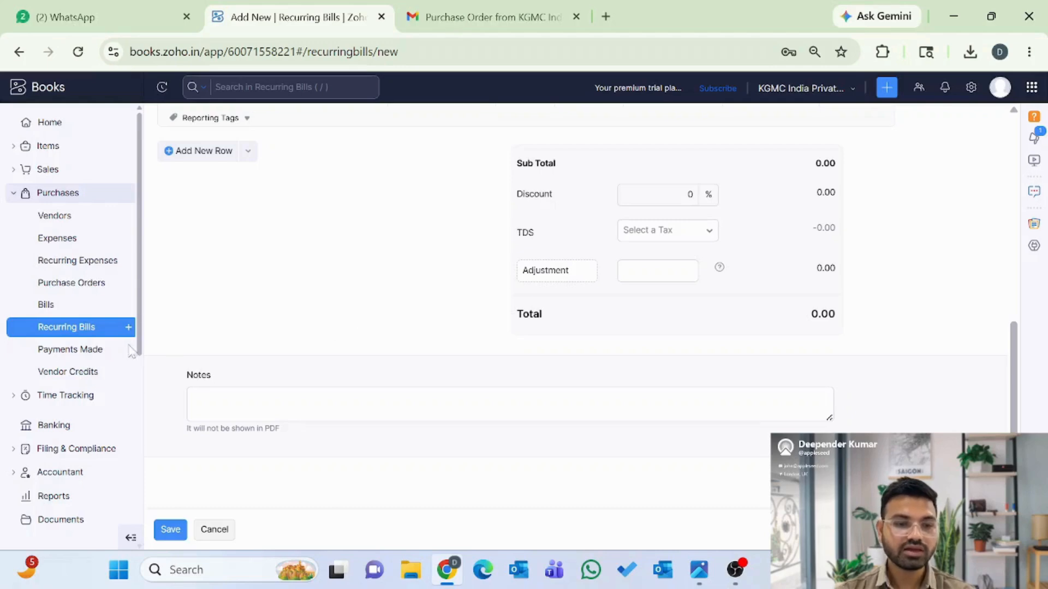
- Preview the payment form for unpaid bill KGA/26-27/001 unsaved, then view Vendor Credits
{"action": "left_click", "coordinate": [65, 355]}
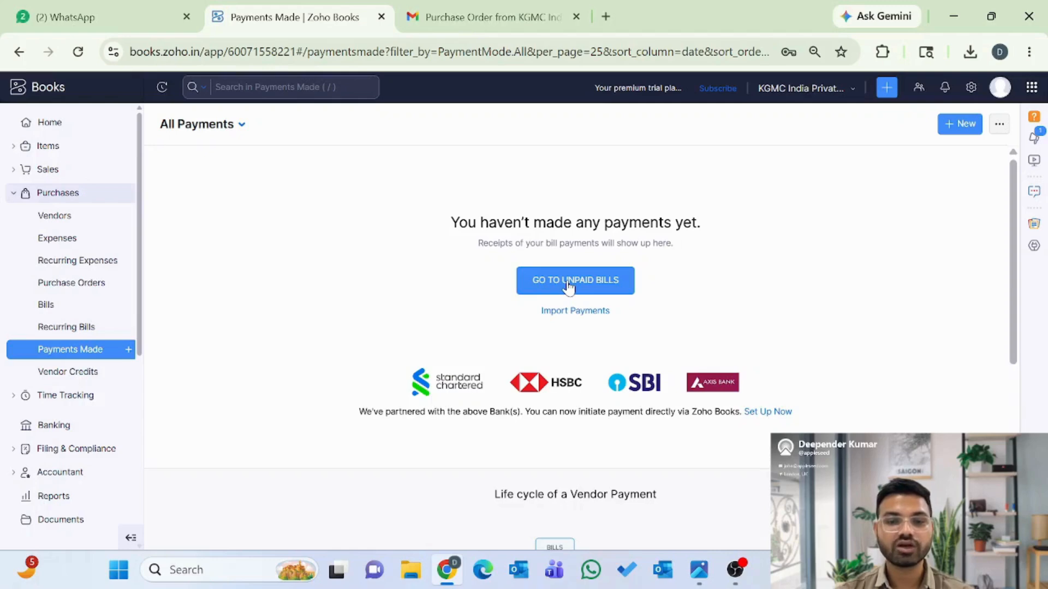
{"action": "left_click", "coordinate": [567, 287]}
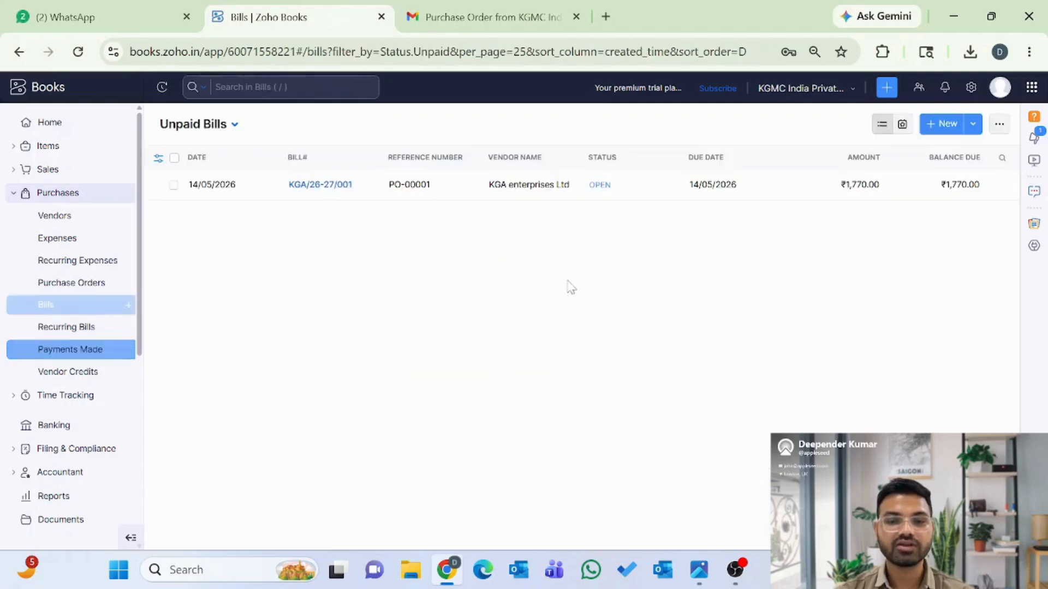
{"action": "left_click", "coordinate": [321, 186]}
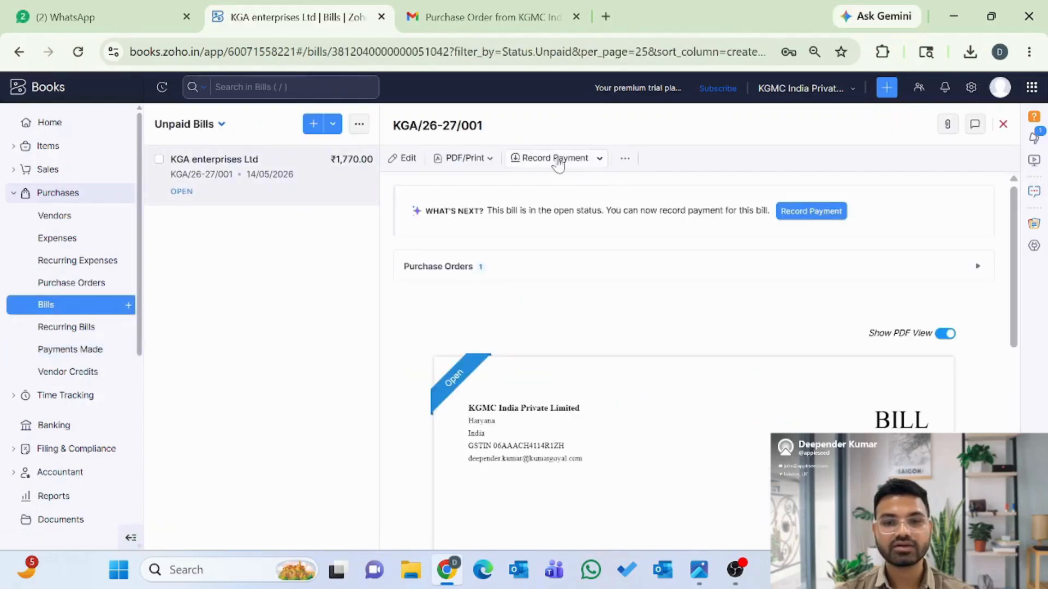
{"action": "left_click", "coordinate": [561, 159]}
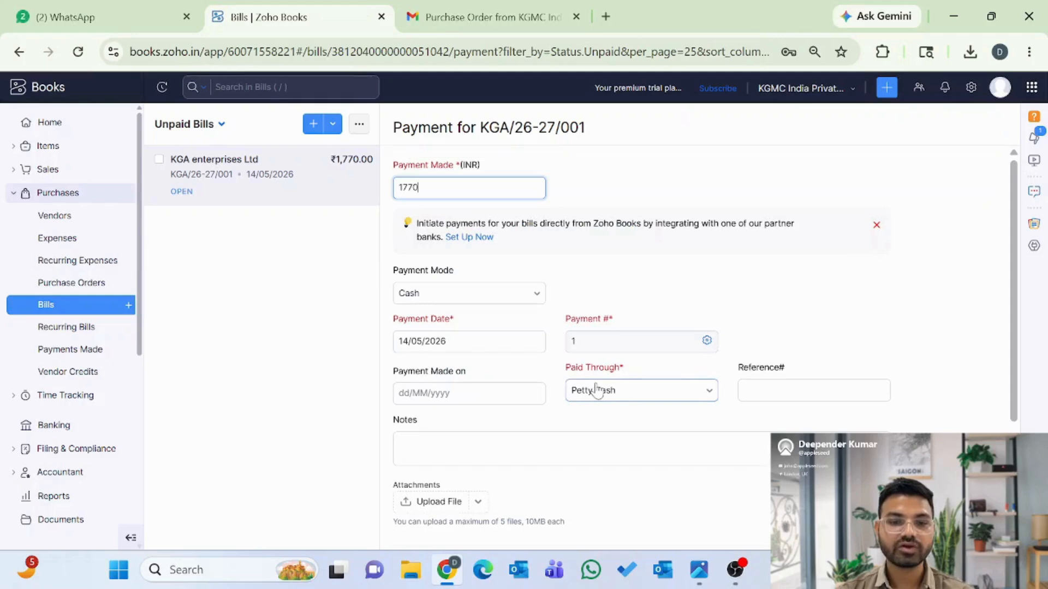
{"action": "scroll", "coordinate": [596, 390], "scroll_direction": "down", "scroll_amount": 3}
{"action": "scroll", "coordinate": [596, 388], "scroll_direction": "up", "scroll_amount": 4}
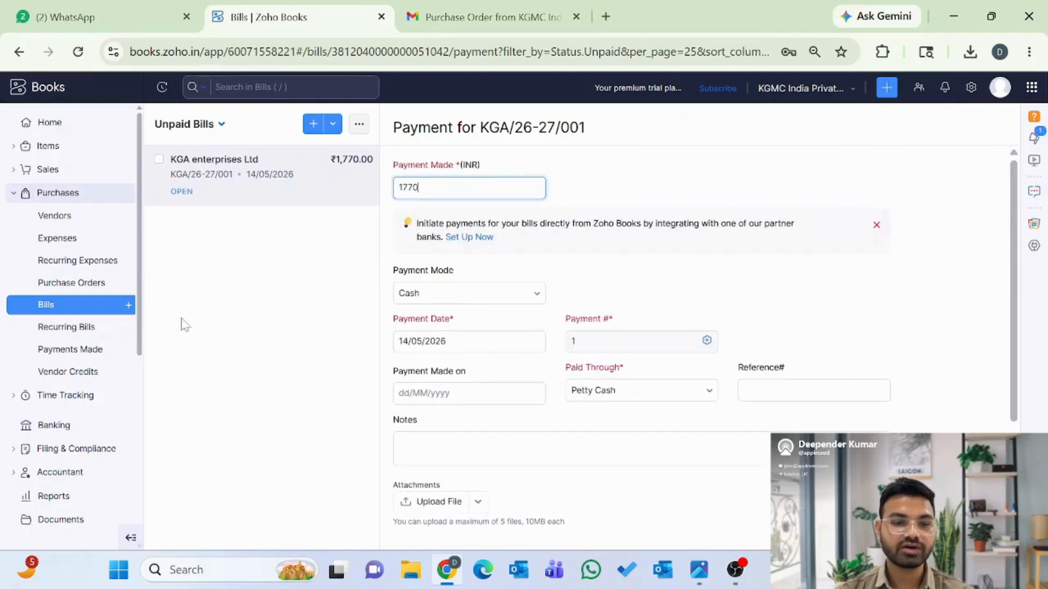
{"action": "left_click", "coordinate": [58, 378]}
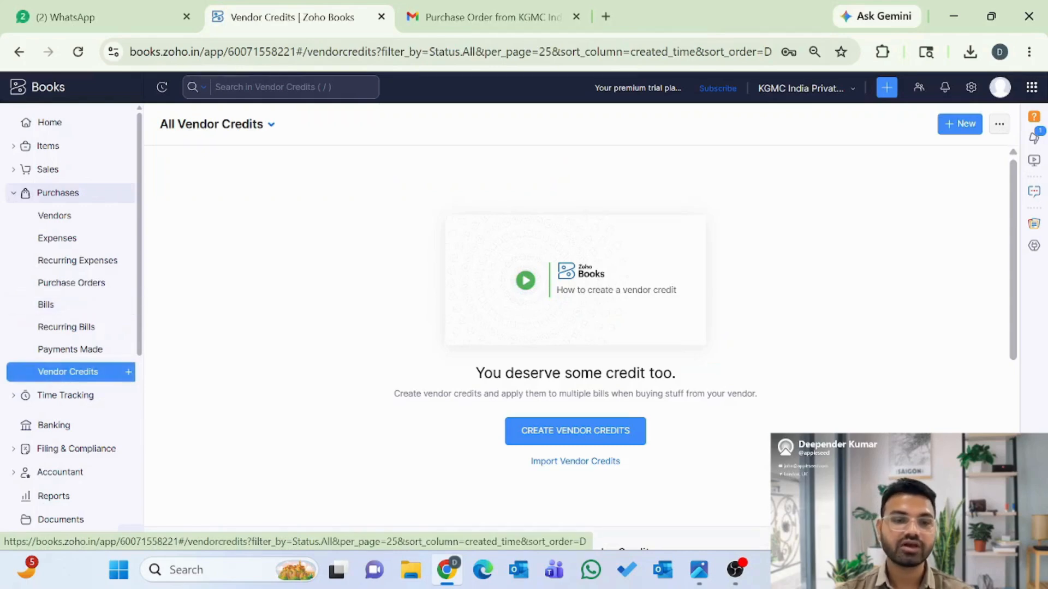
- Start a new vendor credit for KGA enterprises Ltd linked to bill KGA/26-27/001
{"action": "left_click", "coordinate": [575, 431]}
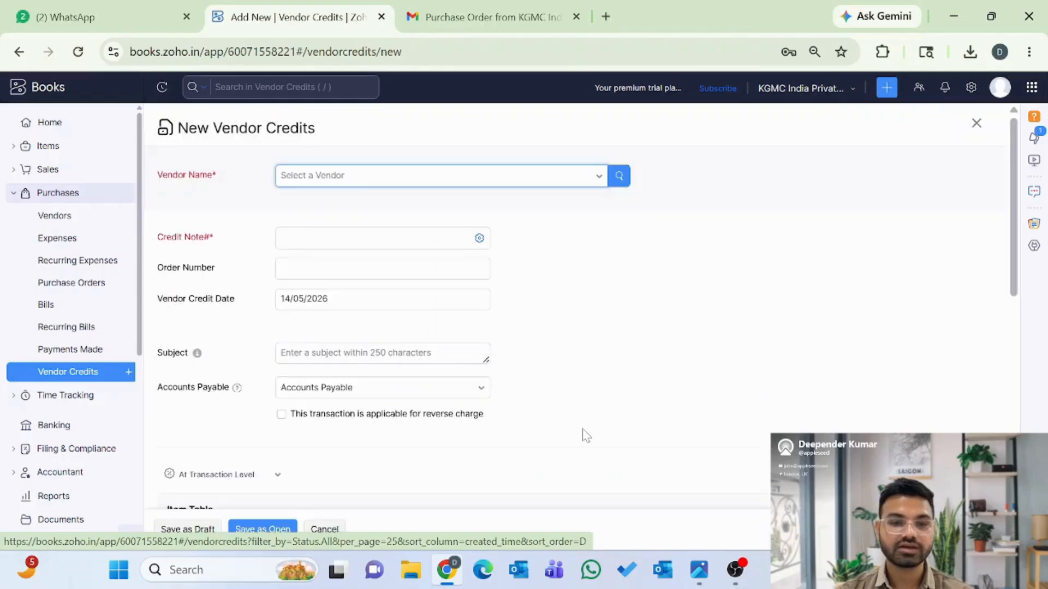
{"action": "left_click", "coordinate": [370, 175]}
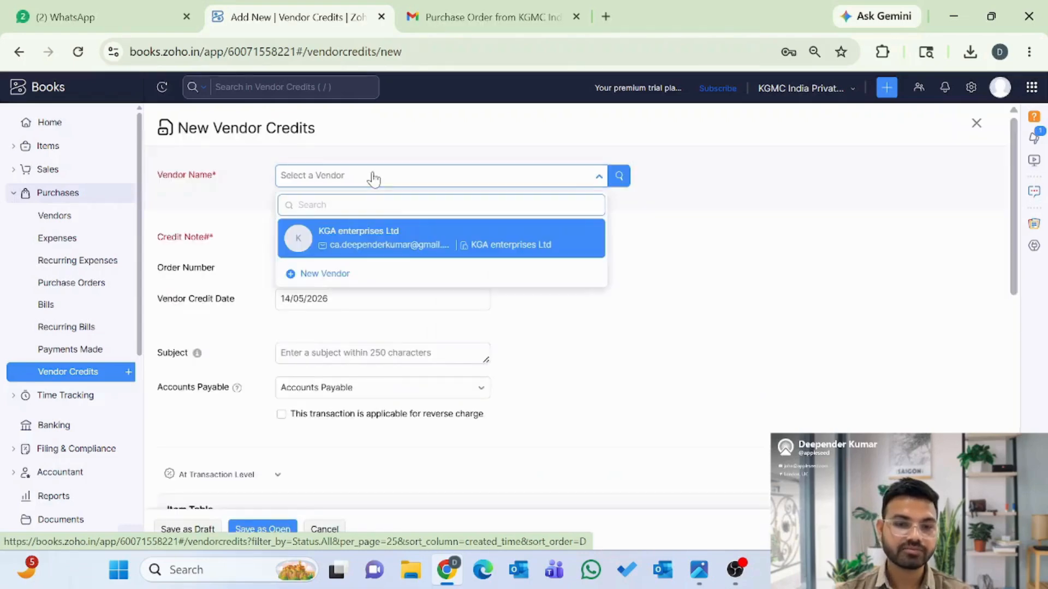
{"action": "left_click", "coordinate": [370, 241]}
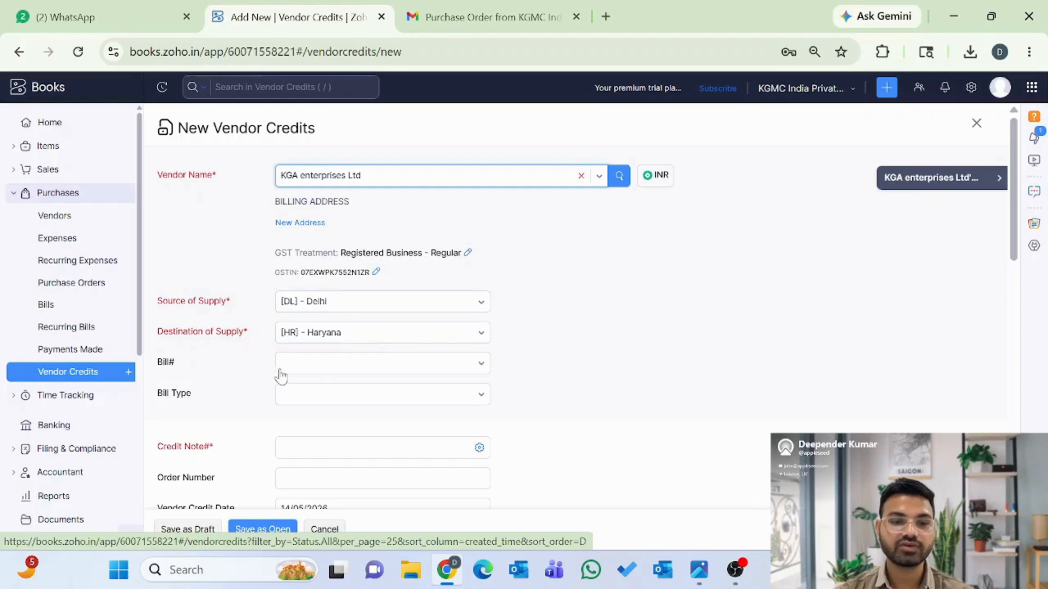
{"action": "left_click", "coordinate": [318, 364]}
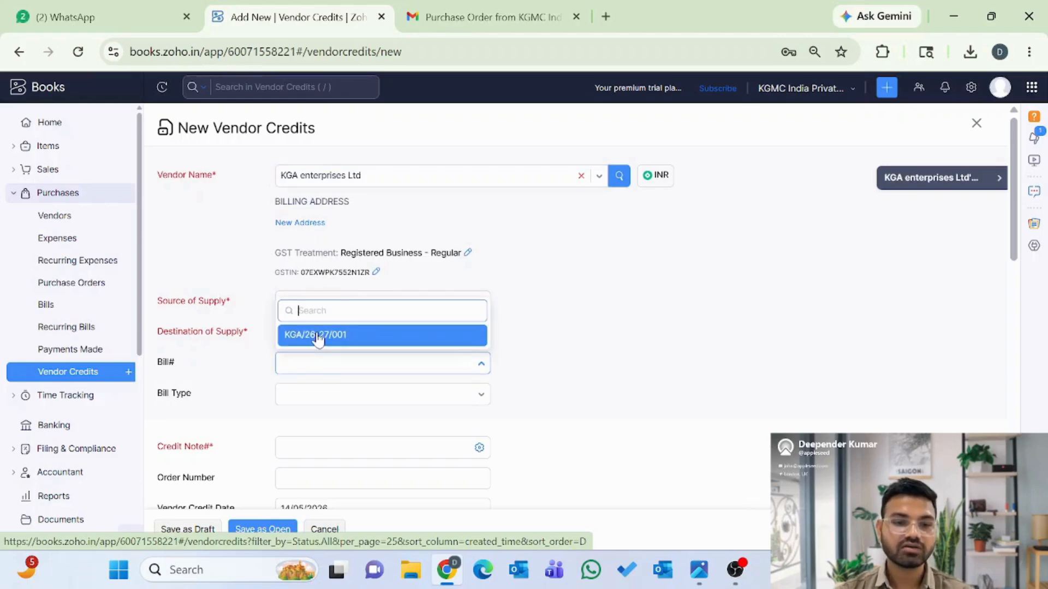
{"action": "left_click", "coordinate": [320, 339]}
- Set the bill type to Registered and give the credit note number CR-01
{"action": "left_click", "coordinate": [309, 404]}
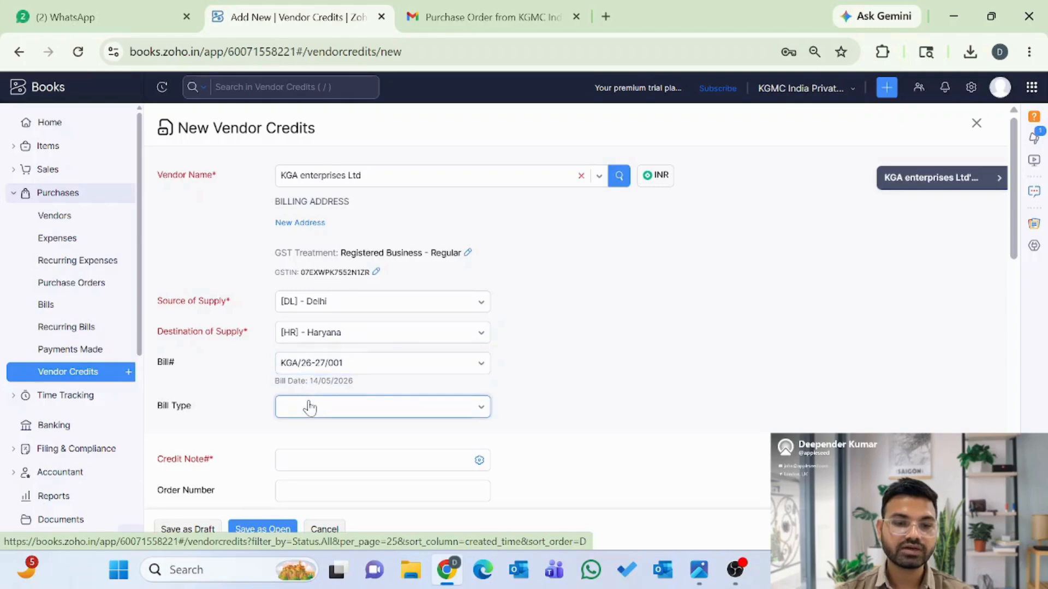
{"action": "scroll", "coordinate": [307, 284], "scroll_direction": "down", "scroll_amount": 2}
{"action": "scroll", "coordinate": [314, 273], "scroll_direction": "up", "scroll_amount": 3}
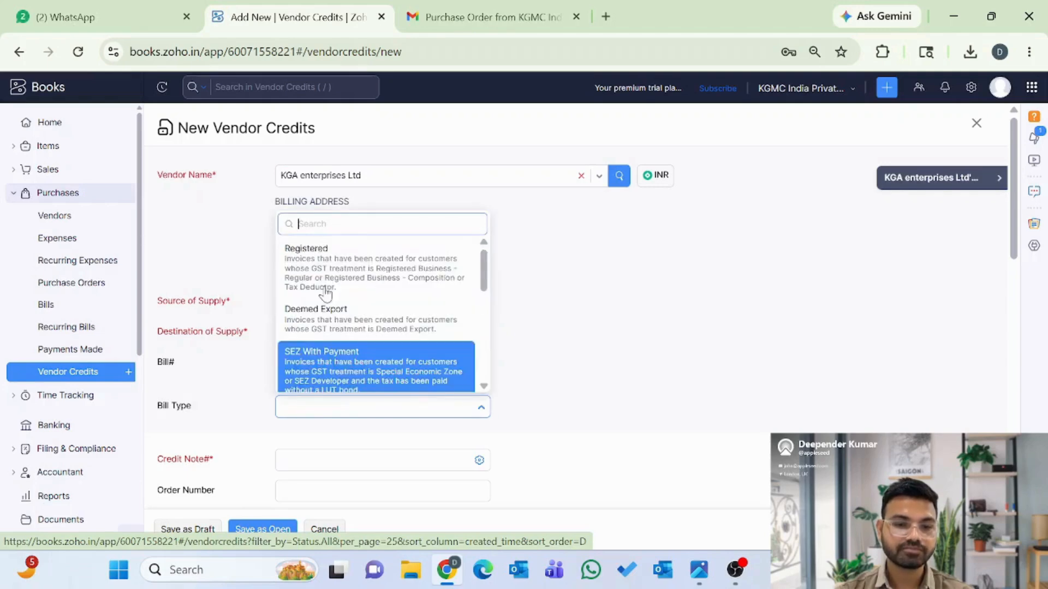
{"action": "left_click", "coordinate": [315, 256]}
{"action": "scroll", "coordinate": [210, 371], "scroll_direction": "down", "scroll_amount": 1}
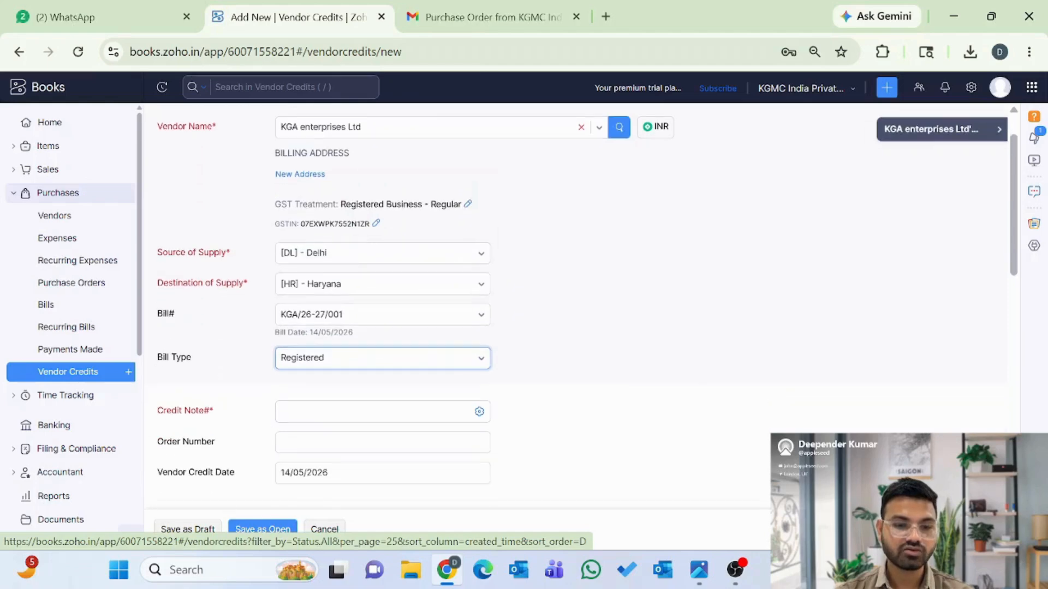
{"action": "key", "text": "Tab"}
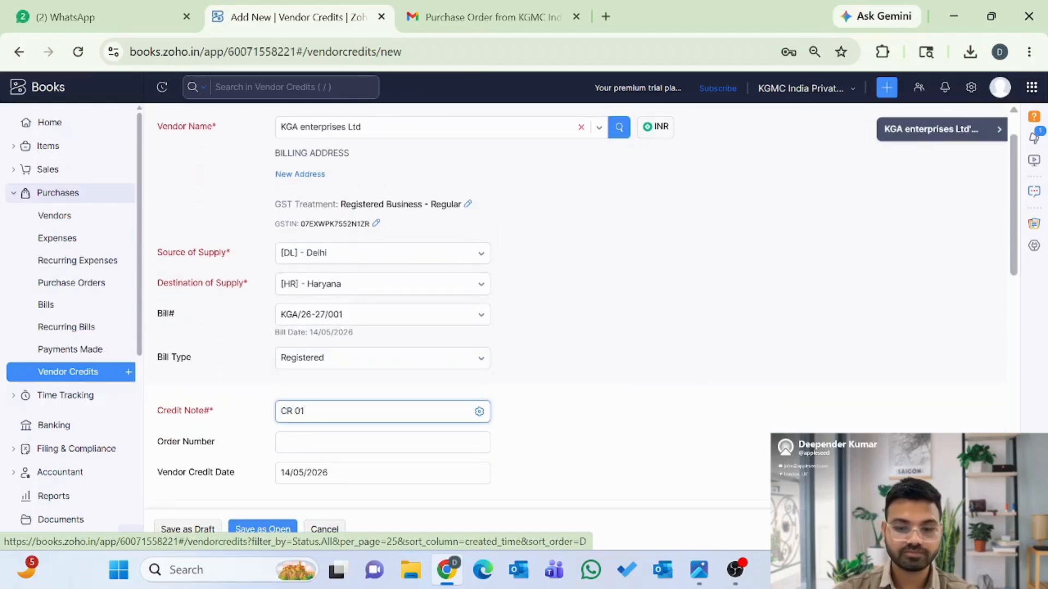
{"action": "scroll", "coordinate": [226, 466], "scroll_direction": "down", "scroll_amount": 4}
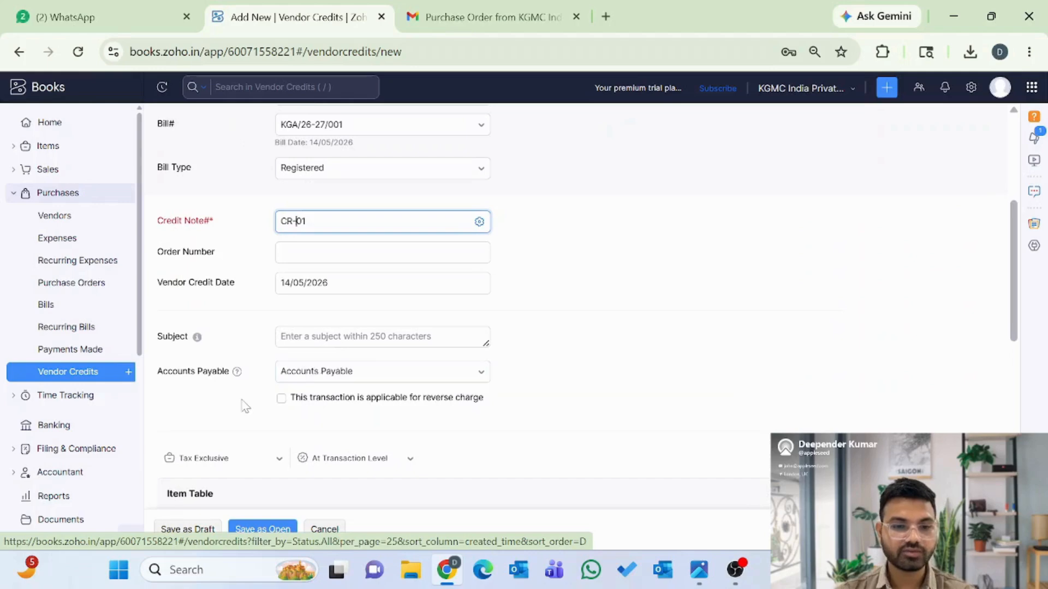
{"action": "scroll", "coordinate": [242, 403], "scroll_direction": "down", "scroll_amount": 4}
- Add 2 USB-C Charging Cables at 150 each, drop the empty row, and save CR-01 as Open
{"action": "scroll", "coordinate": [242, 406], "scroll_direction": "down", "scroll_amount": 1}
{"action": "left_click", "coordinate": [172, 285]}
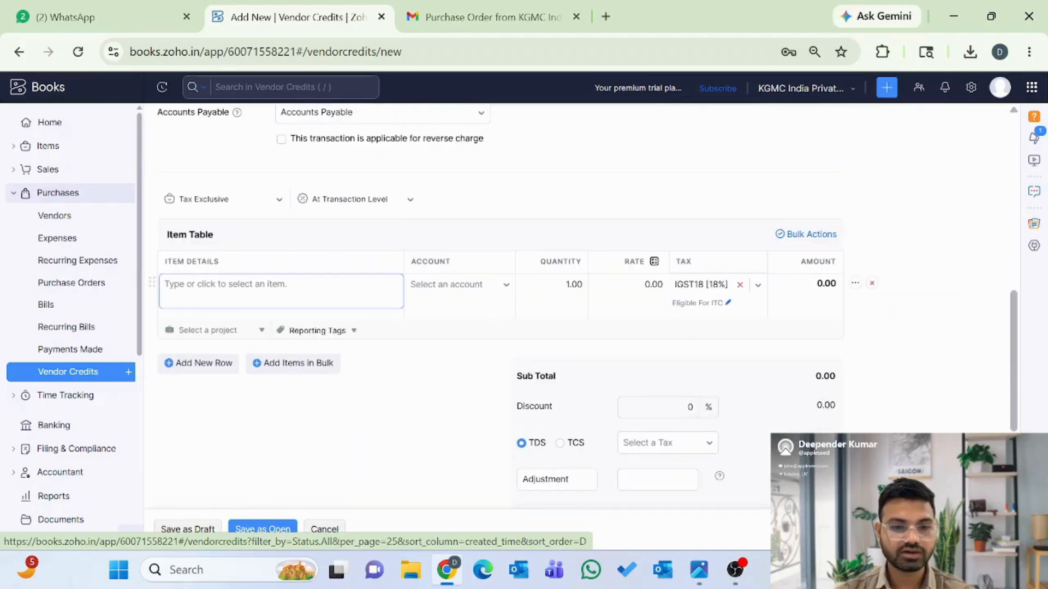
{"action": "left_click", "coordinate": [197, 342]}
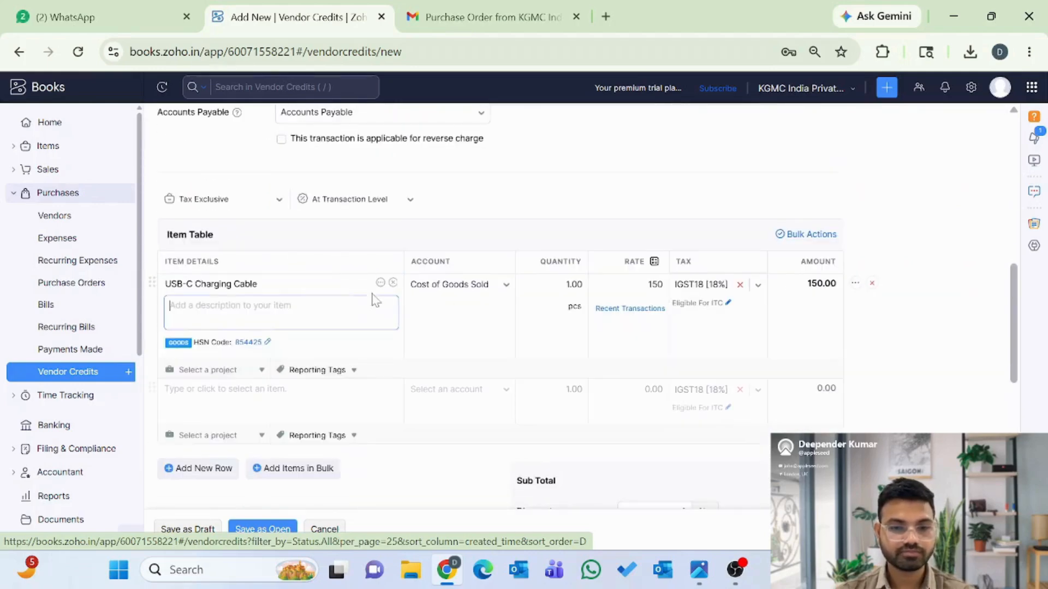
{"action": "left_click", "coordinate": [563, 285]}
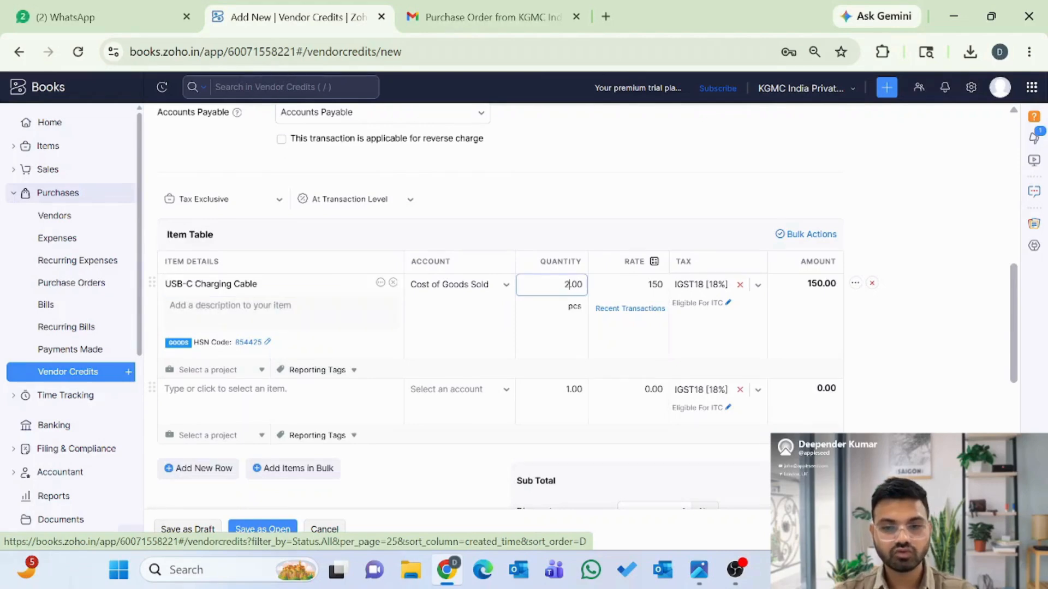
{"action": "left_click", "coordinate": [934, 377]}
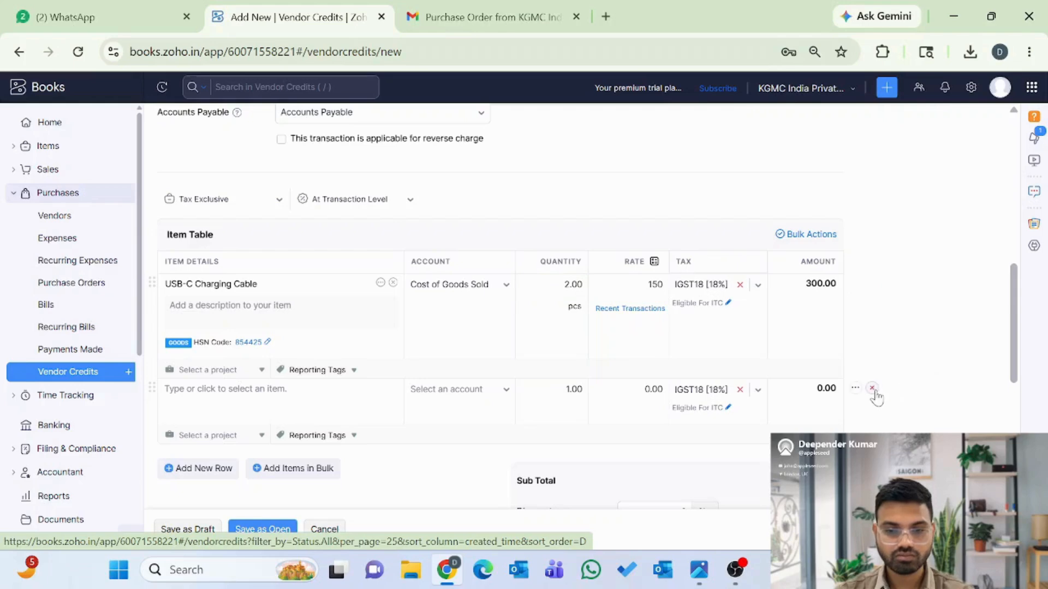
{"action": "left_click", "coordinate": [872, 390]}
{"action": "scroll", "coordinate": [743, 375], "scroll_direction": "down", "scroll_amount": 2}
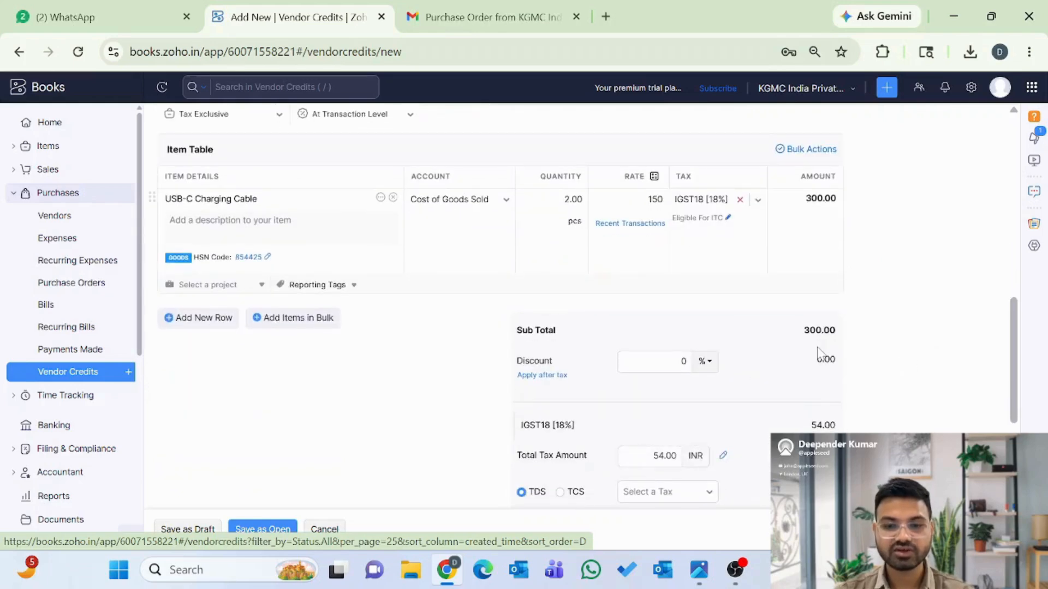
{"action": "scroll", "coordinate": [818, 354], "scroll_direction": "down", "scroll_amount": 5}
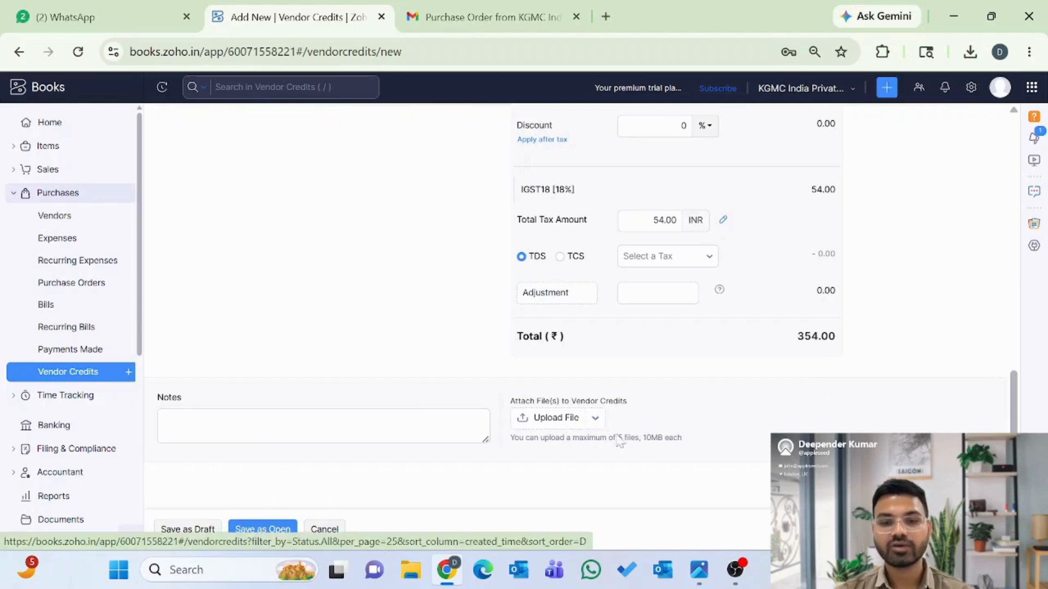
{"action": "scroll", "coordinate": [543, 431], "scroll_direction": "up", "scroll_amount": 10}
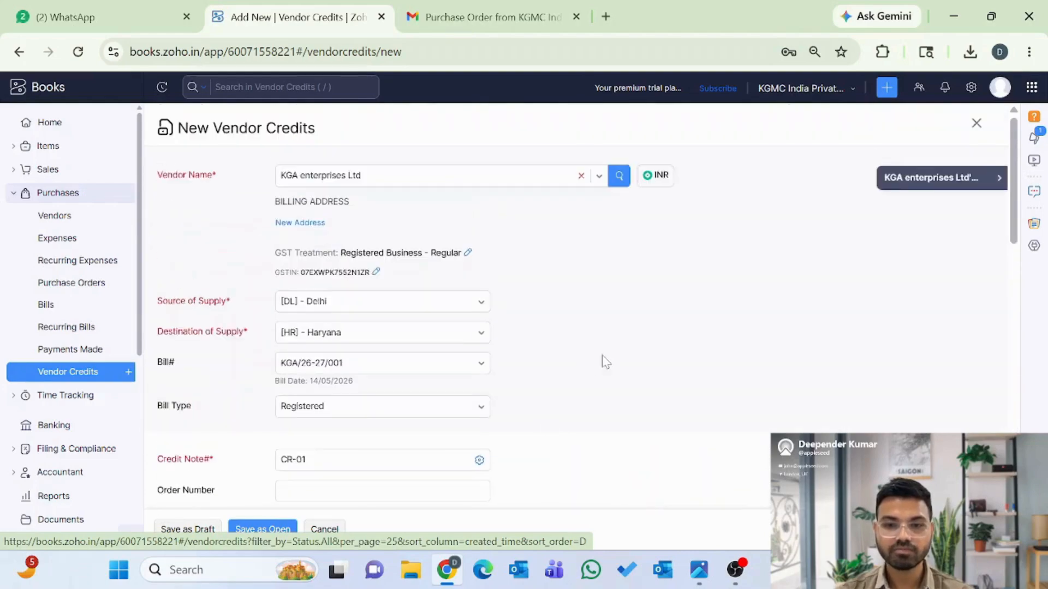
{"action": "scroll", "coordinate": [603, 363], "scroll_direction": "down", "scroll_amount": 10}
{"action": "left_click", "coordinate": [259, 534]}
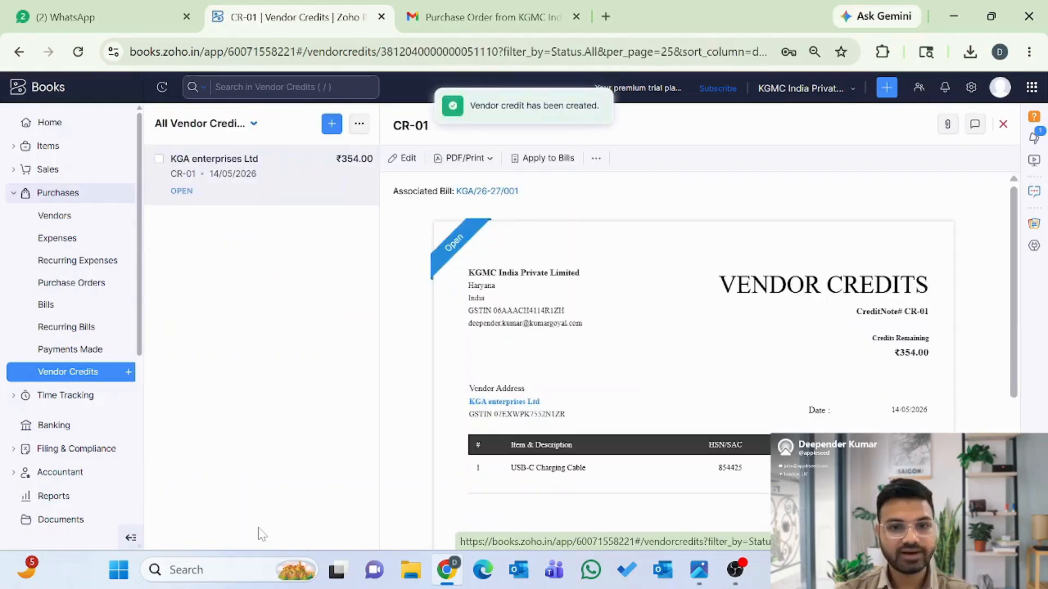
{"action": "scroll", "coordinate": [689, 404], "scroll_direction": "down", "scroll_amount": 2}
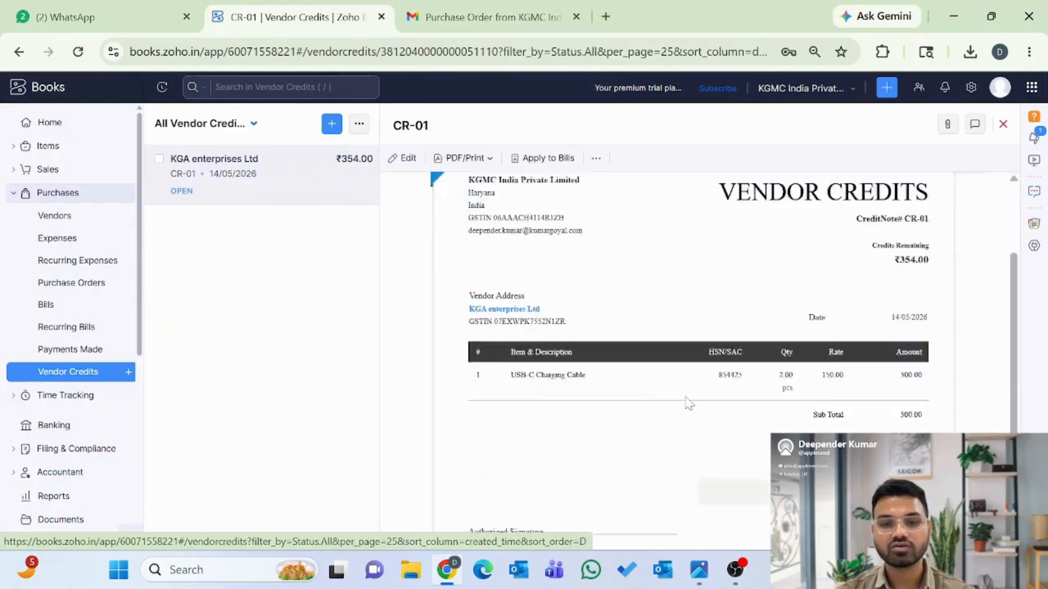
{"action": "scroll", "coordinate": [689, 404], "scroll_direction": "down", "scroll_amount": 5}
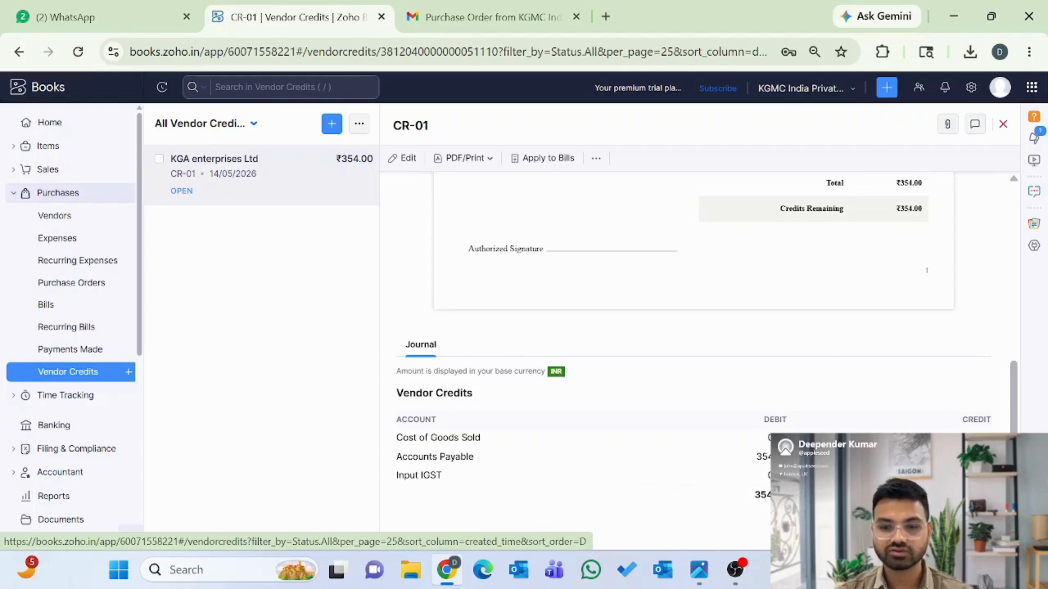
{"action": "scroll", "coordinate": [655, 349], "scroll_direction": "up", "scroll_amount": 10}
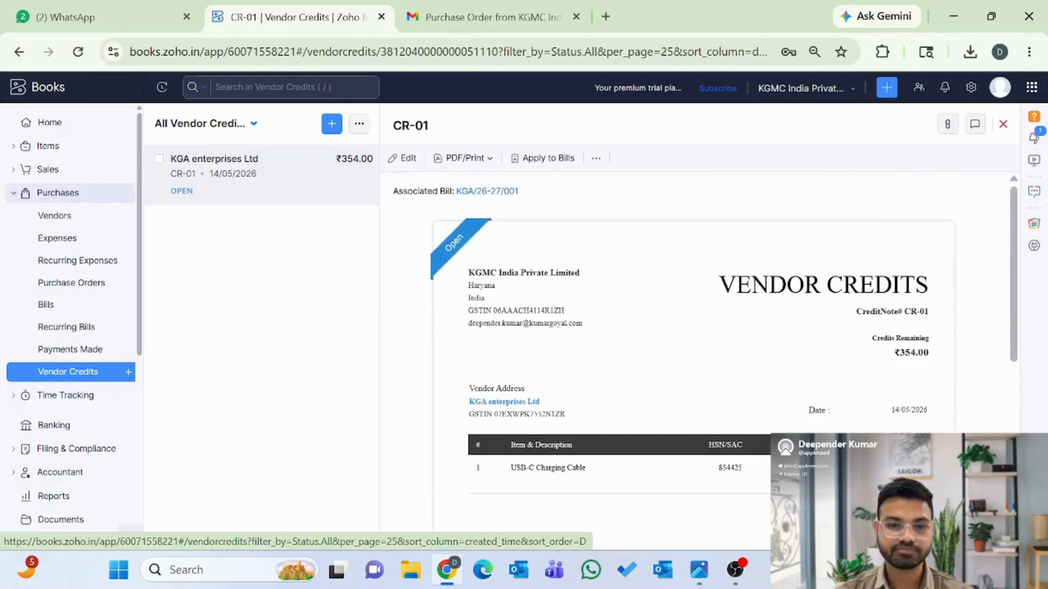
- Open unpaid bill KGA/26-27/001 and bring up Apply credits listing CR-01 with ₹354.00 available
{"action": "left_click", "coordinate": [71, 352]}
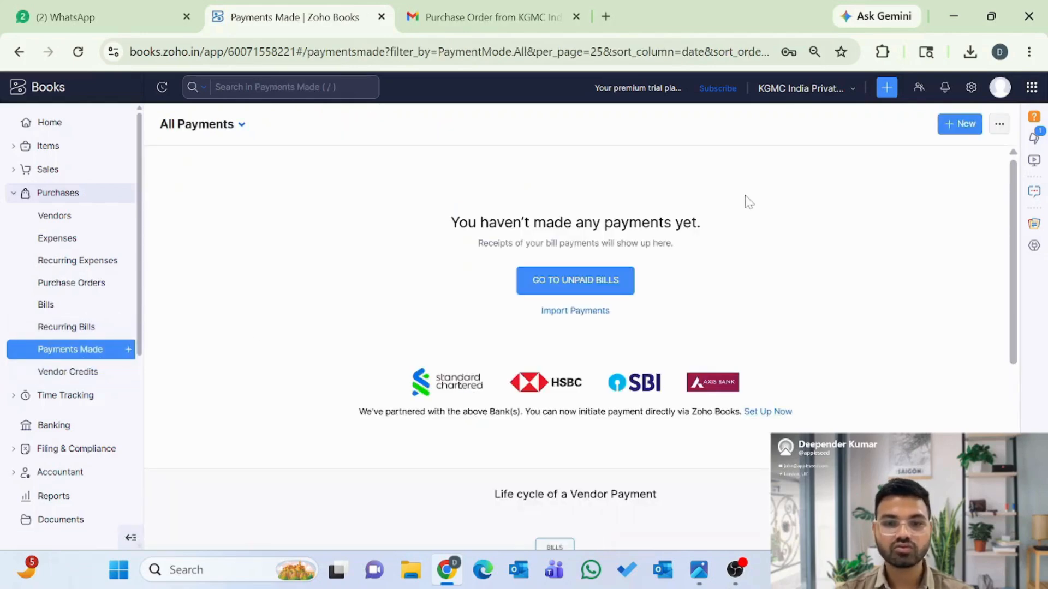
{"action": "left_click", "coordinate": [584, 284]}
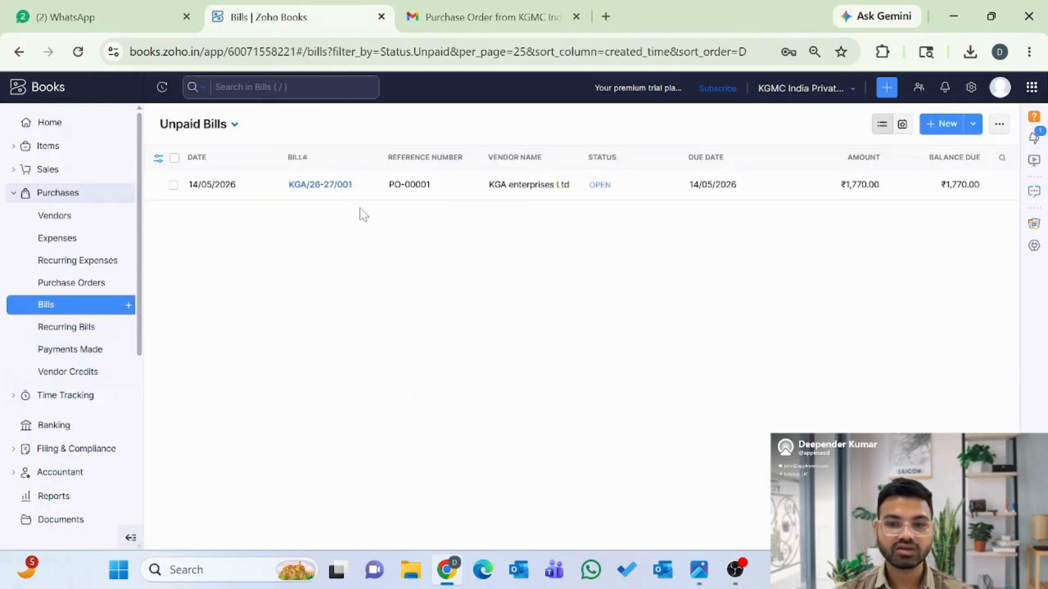
{"action": "left_click", "coordinate": [326, 186]}
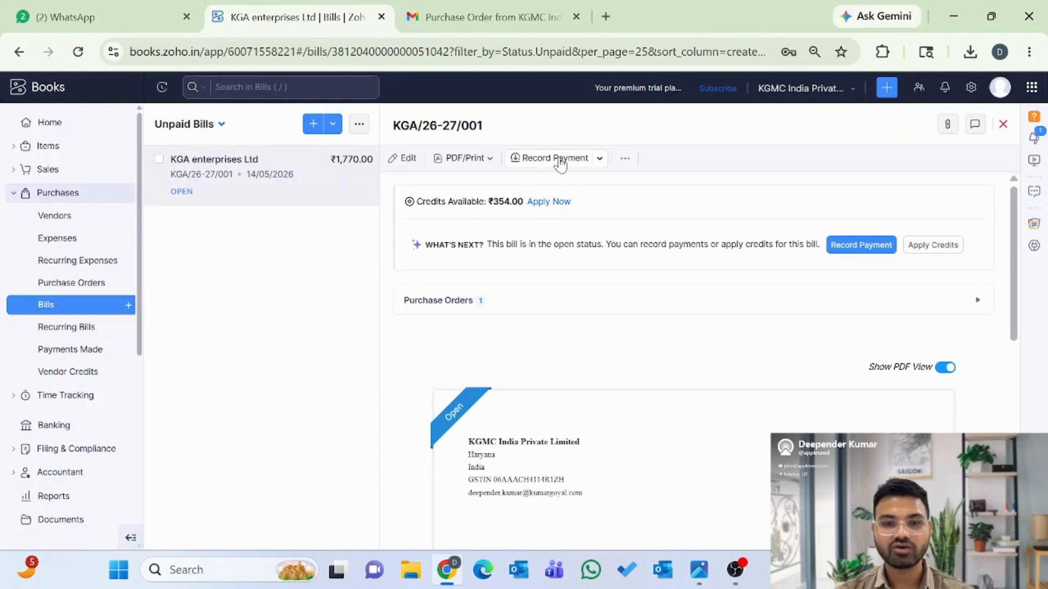
{"action": "left_click", "coordinate": [560, 160]}
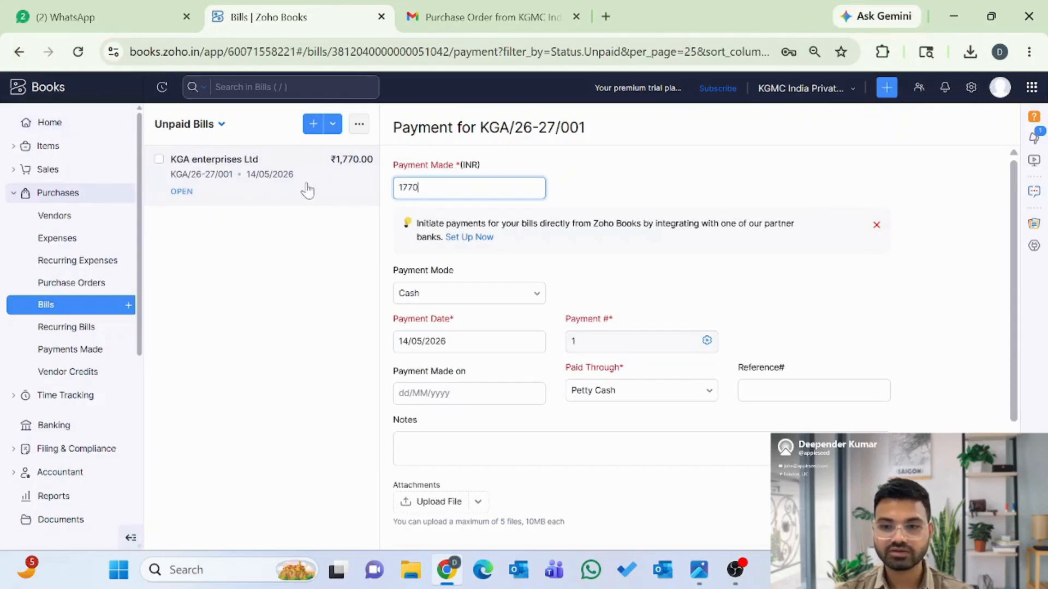
{"action": "left_click", "coordinate": [19, 51]}
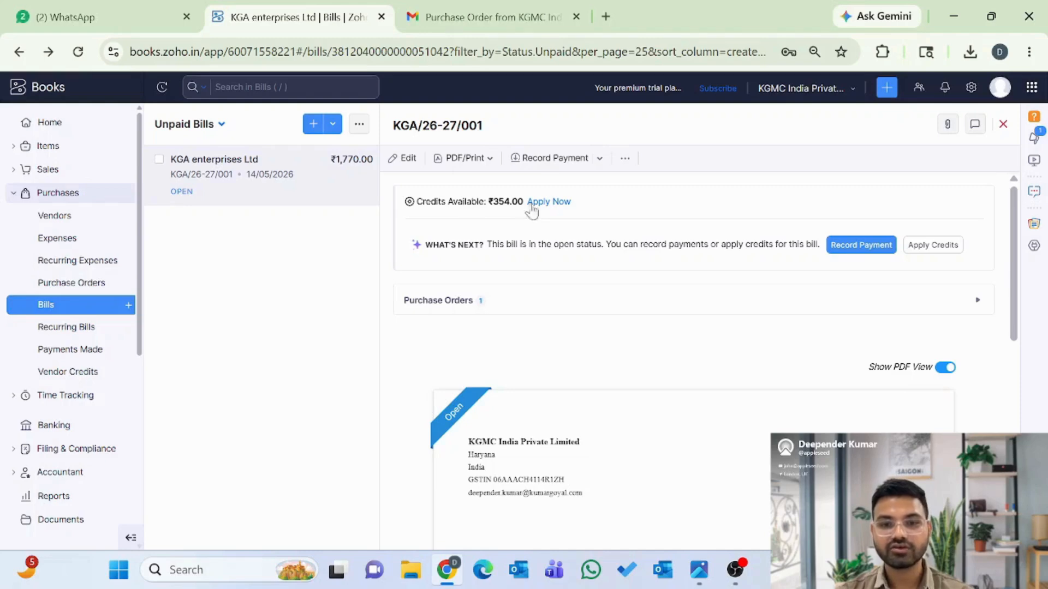
{"action": "left_click", "coordinate": [555, 204]}
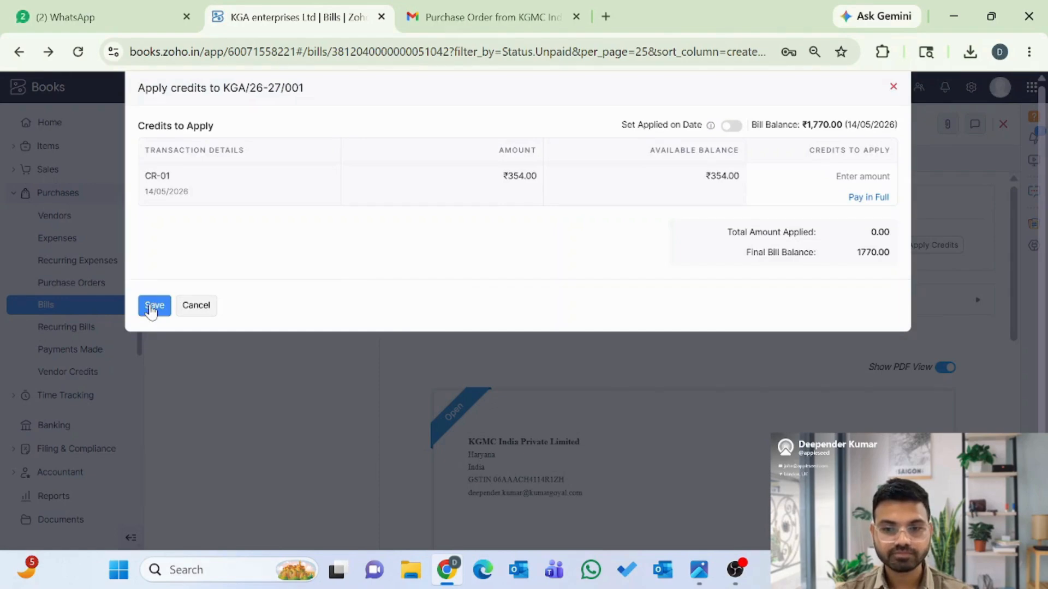
- Pay CR-01's full ₹354.00 against the bill and save, leaving it Partially Paid
{"action": "left_click", "coordinate": [869, 197]}
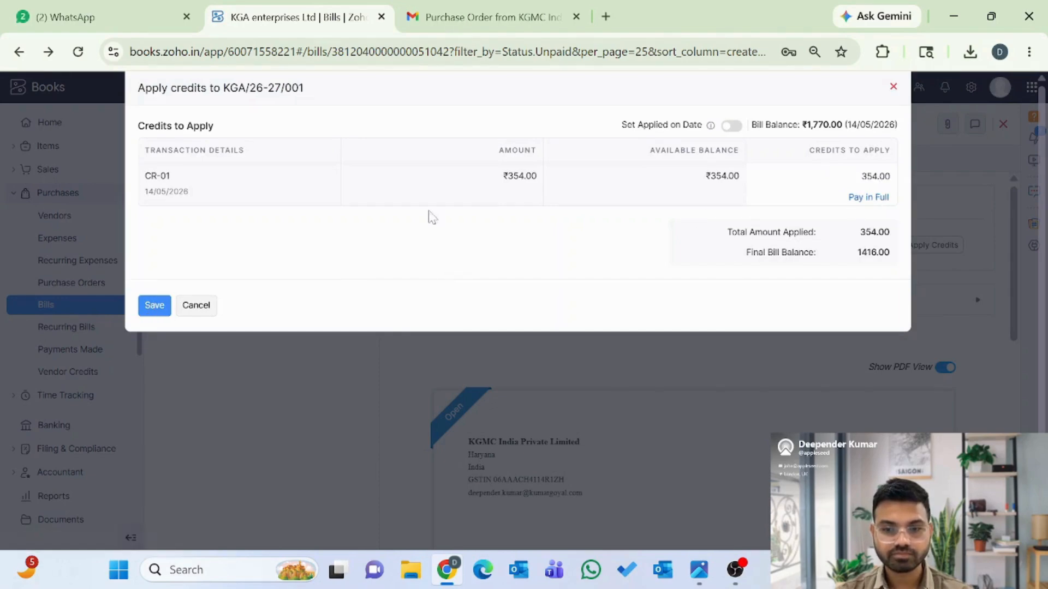
{"action": "left_click", "coordinate": [152, 305]}
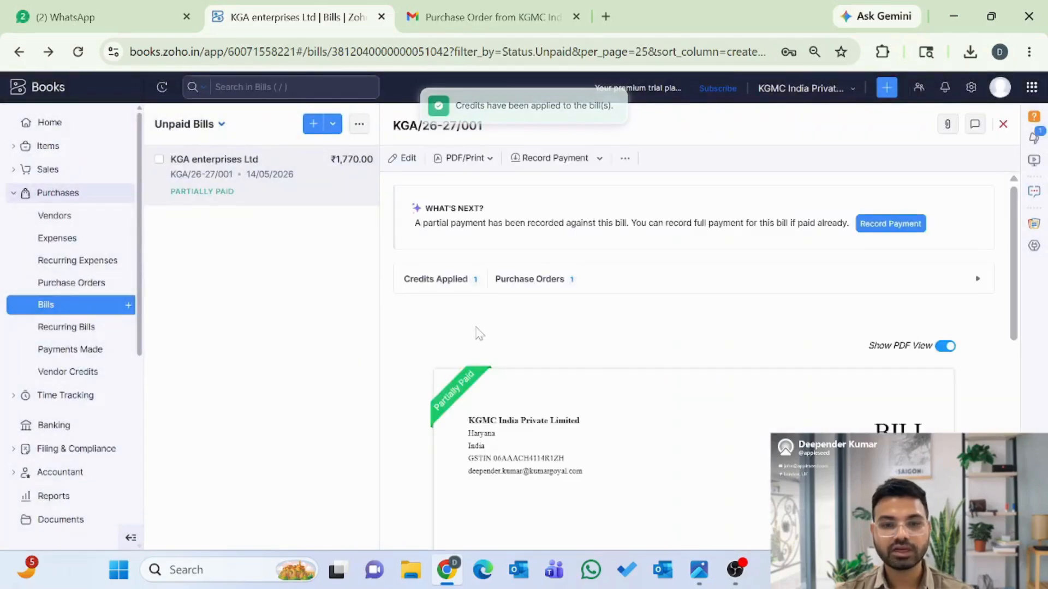
{"action": "scroll", "coordinate": [600, 354], "scroll_direction": "down", "scroll_amount": 2}
{"action": "scroll", "coordinate": [601, 355], "scroll_direction": "up", "scroll_amount": 2}
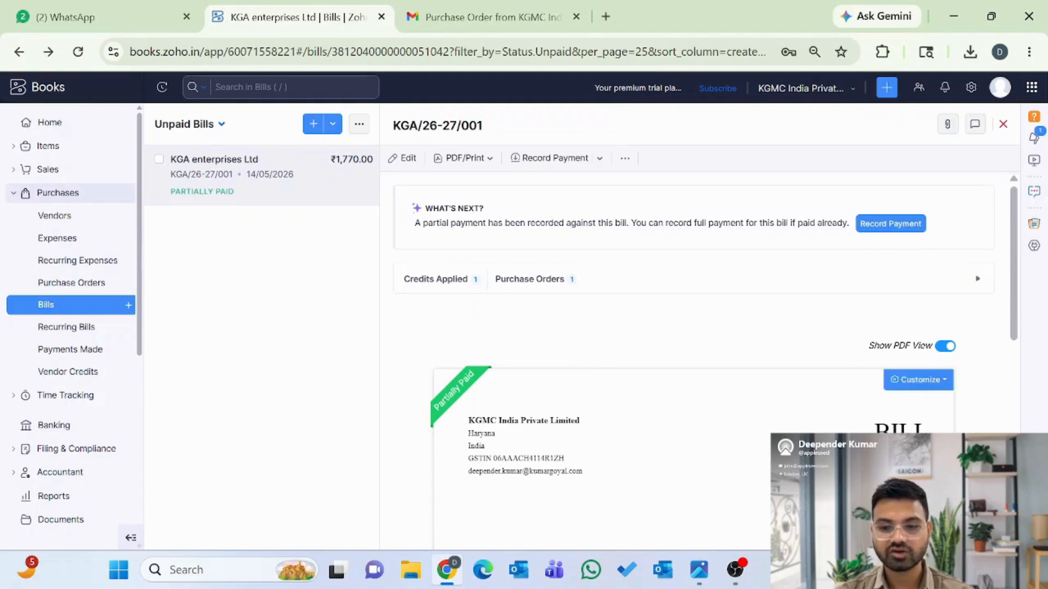
- Record a ₹1,416 Cash payment through Petty Cash and save it as paid, clearing the balance
{"action": "left_click", "coordinate": [562, 159]}
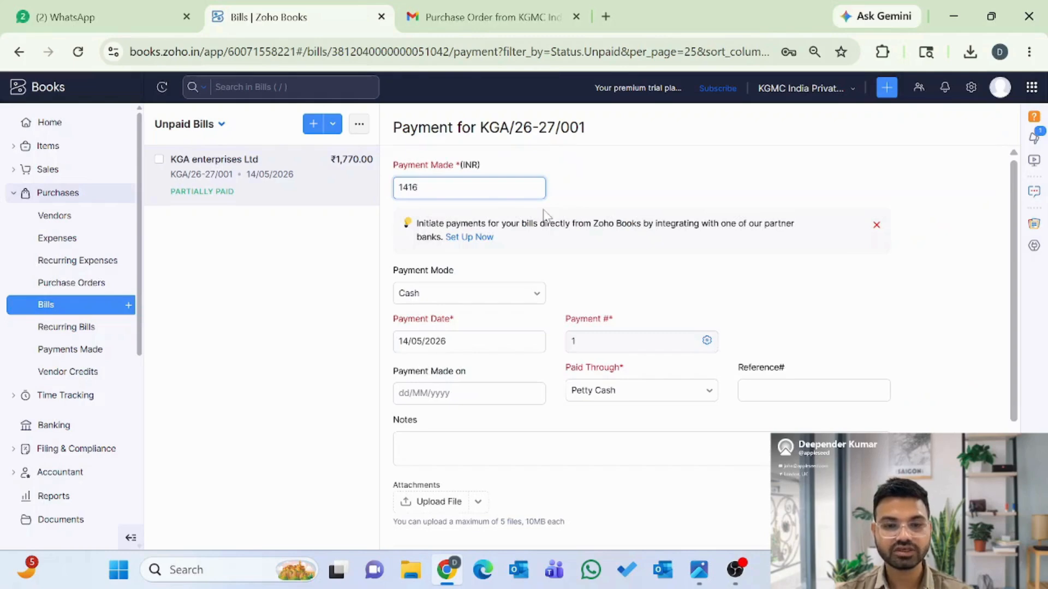
{"action": "scroll", "coordinate": [620, 308], "scroll_direction": "down", "scroll_amount": 1}
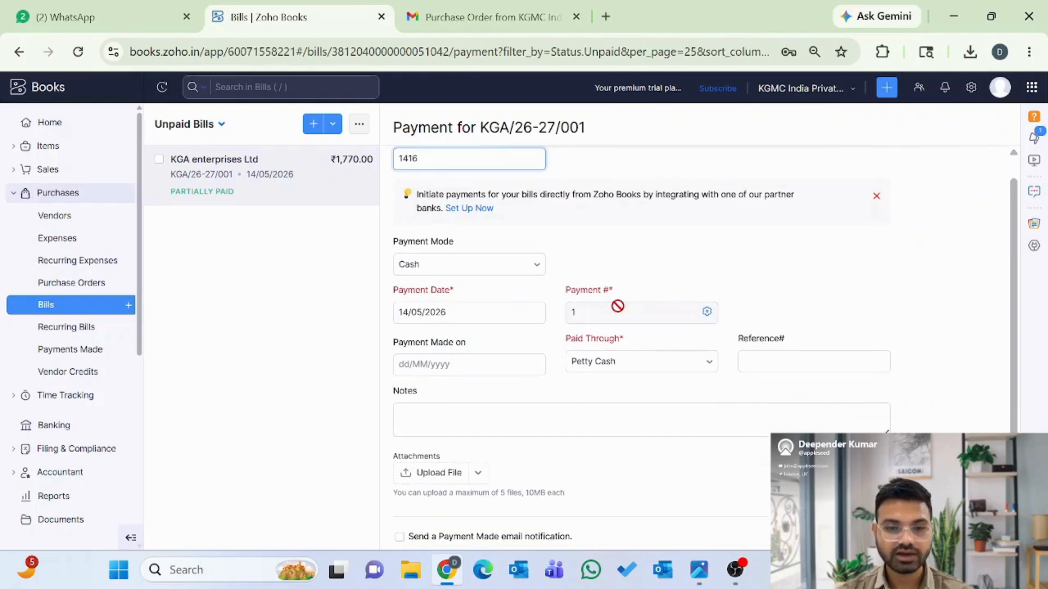
{"action": "left_click", "coordinate": [448, 269]}
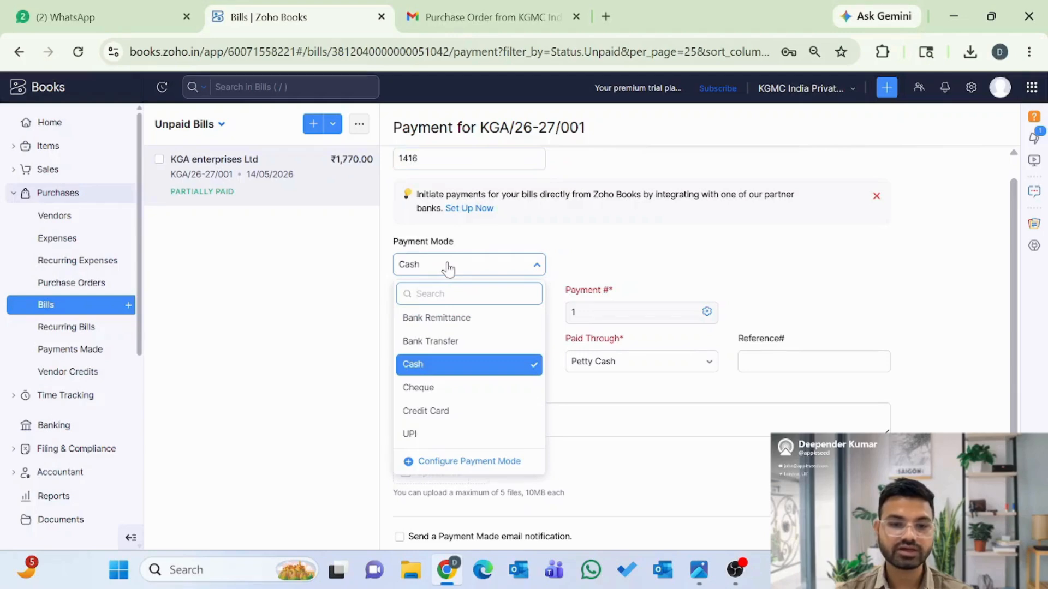
{"action": "left_click", "coordinate": [448, 267]}
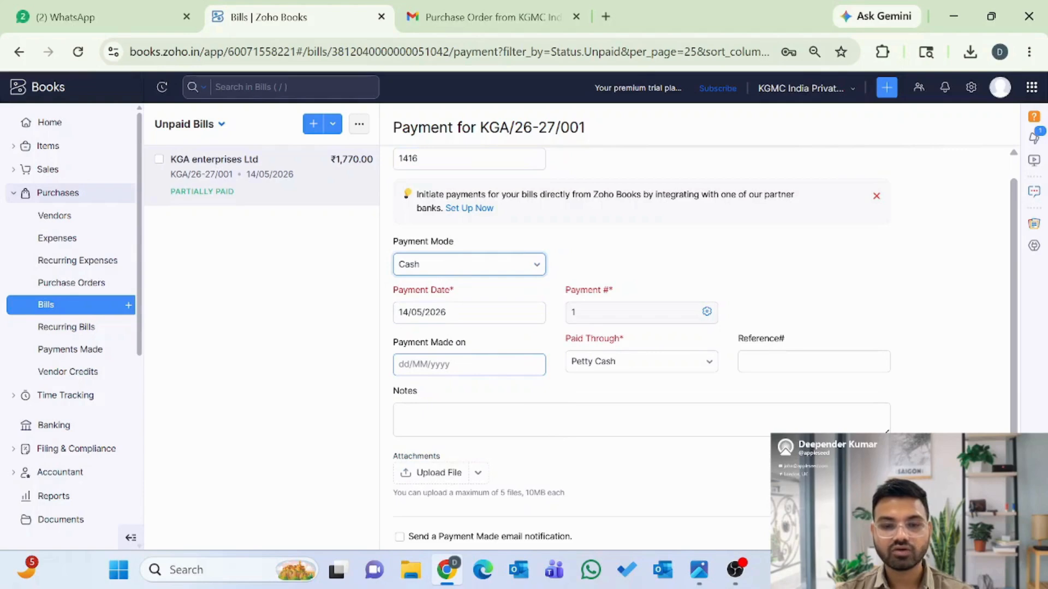
{"action": "left_click", "coordinate": [599, 364]}
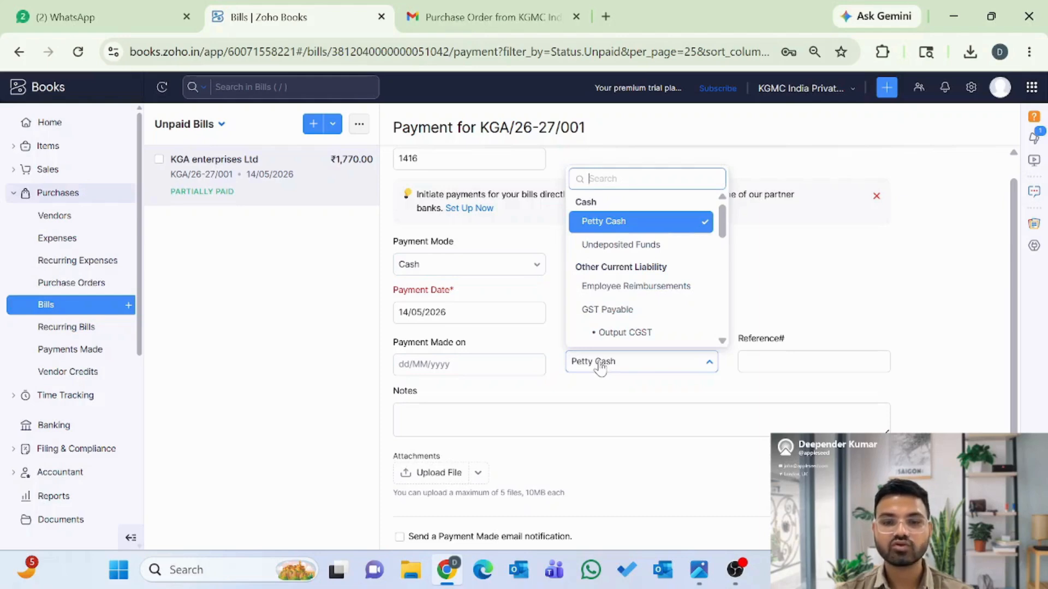
{"action": "left_click", "coordinate": [601, 365]}
{"action": "scroll", "coordinate": [577, 400], "scroll_direction": "down", "scroll_amount": 2}
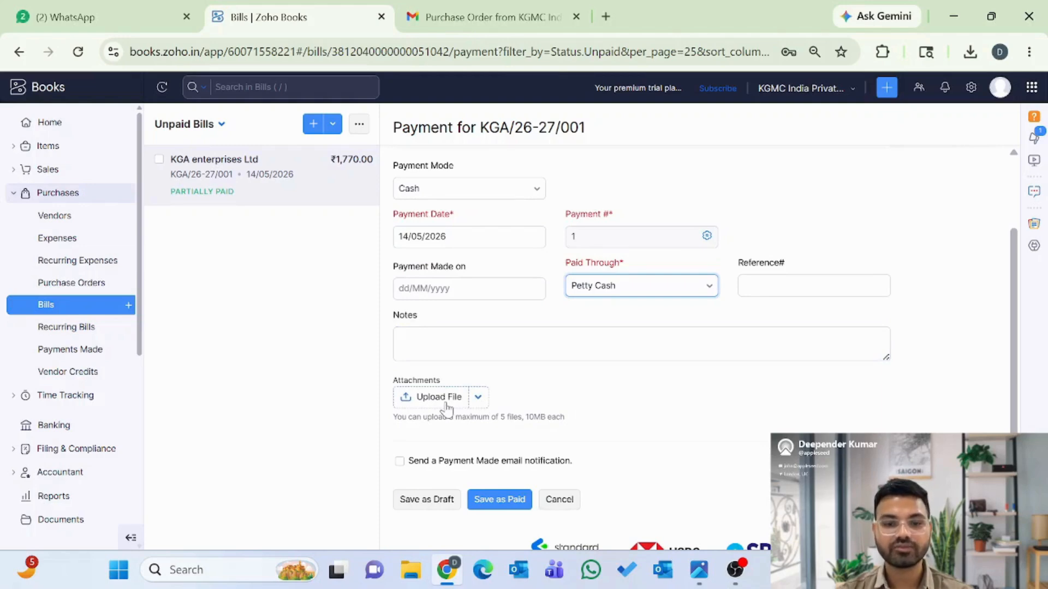
{"action": "scroll", "coordinate": [447, 407], "scroll_direction": "down", "scroll_amount": 2}
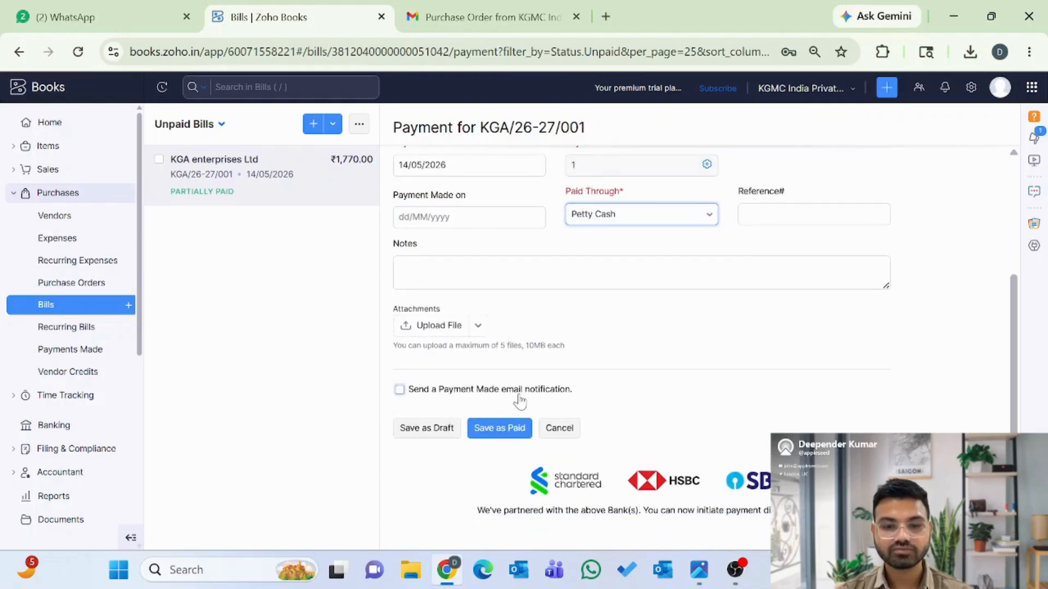
{"action": "left_click", "coordinate": [504, 431]}
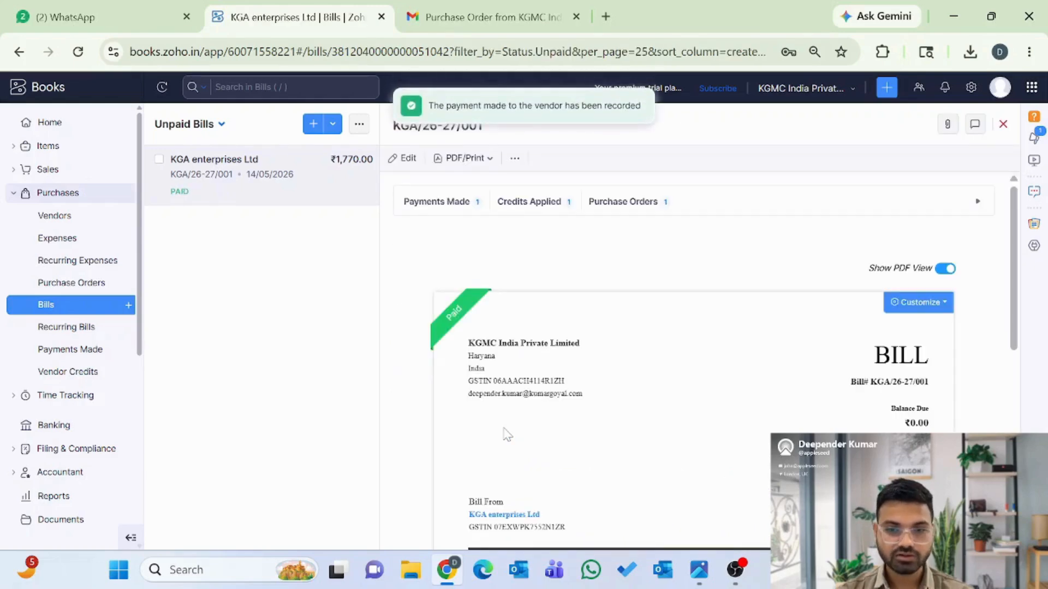
- From the bill's Payments Made list, open Payment 1, the ₹1,416 Petty Cash payment
{"action": "left_click", "coordinate": [475, 209]}
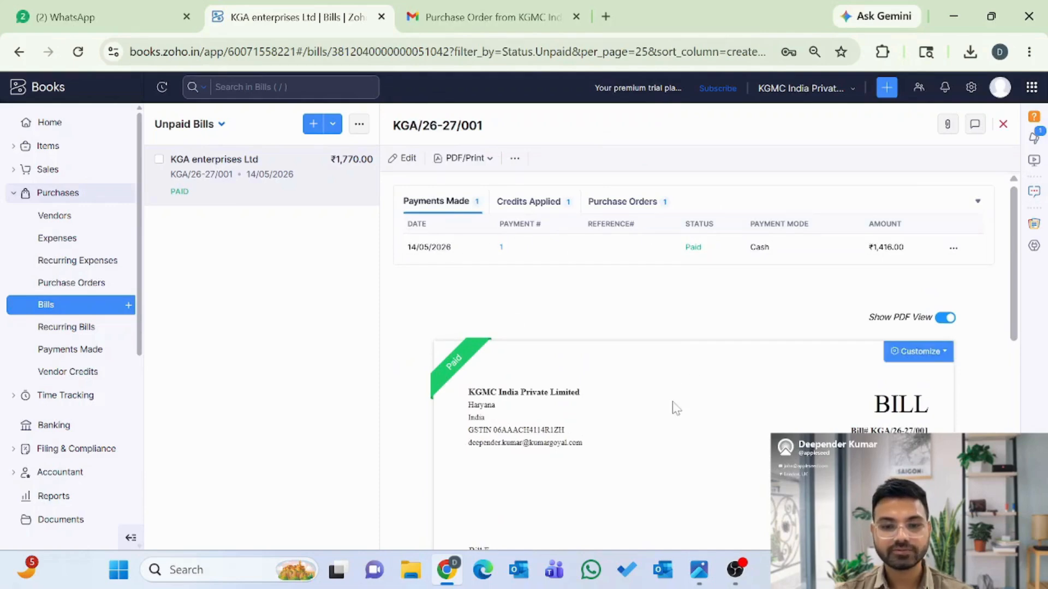
{"action": "scroll", "coordinate": [675, 407], "scroll_direction": "down", "scroll_amount": 10}
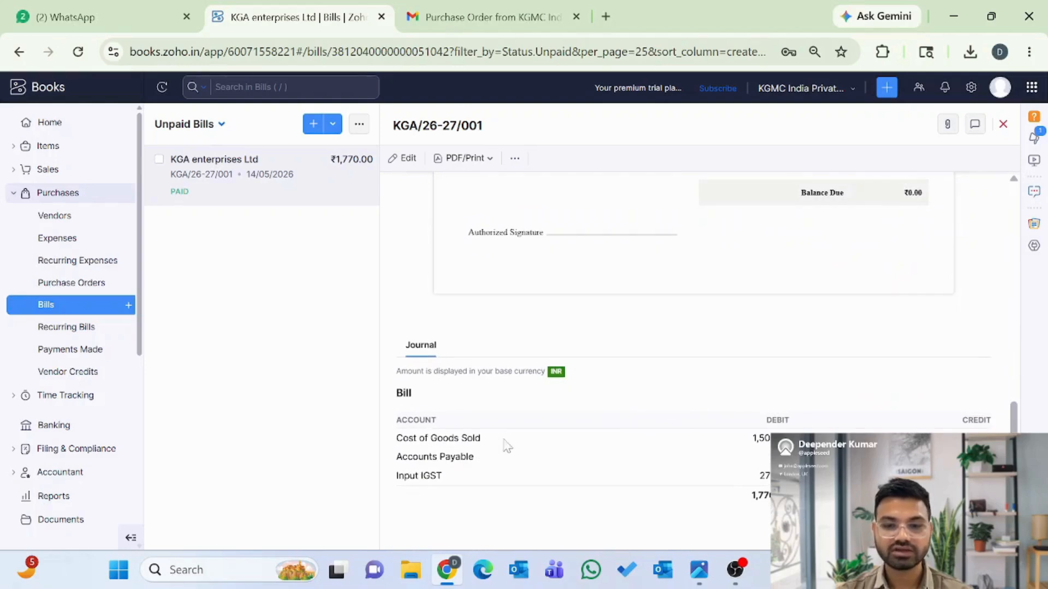
{"action": "scroll", "coordinate": [509, 486], "scroll_direction": "up", "scroll_amount": 10}
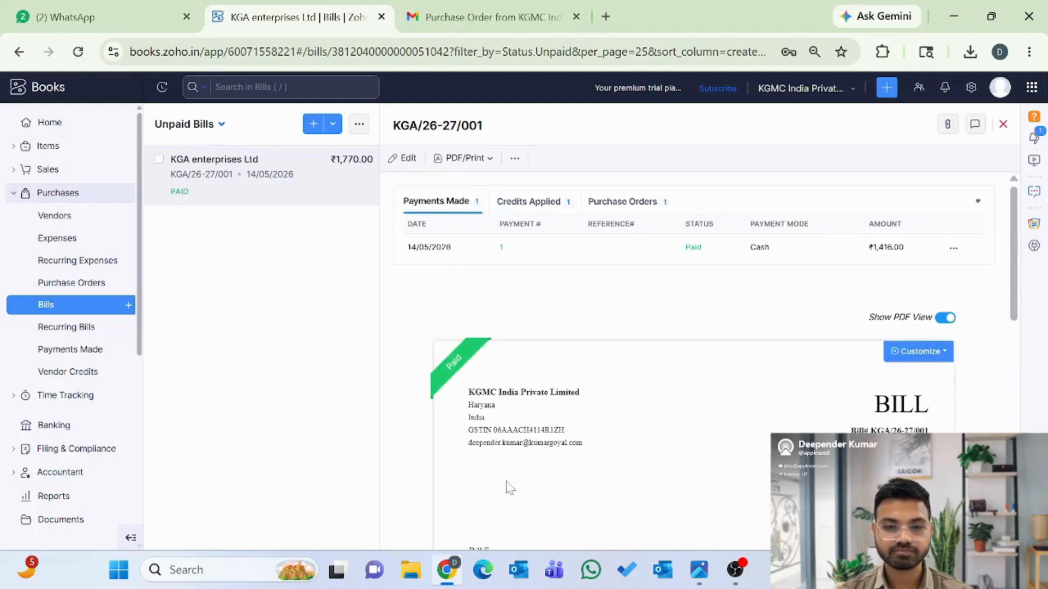
{"action": "left_click", "coordinate": [501, 246]}
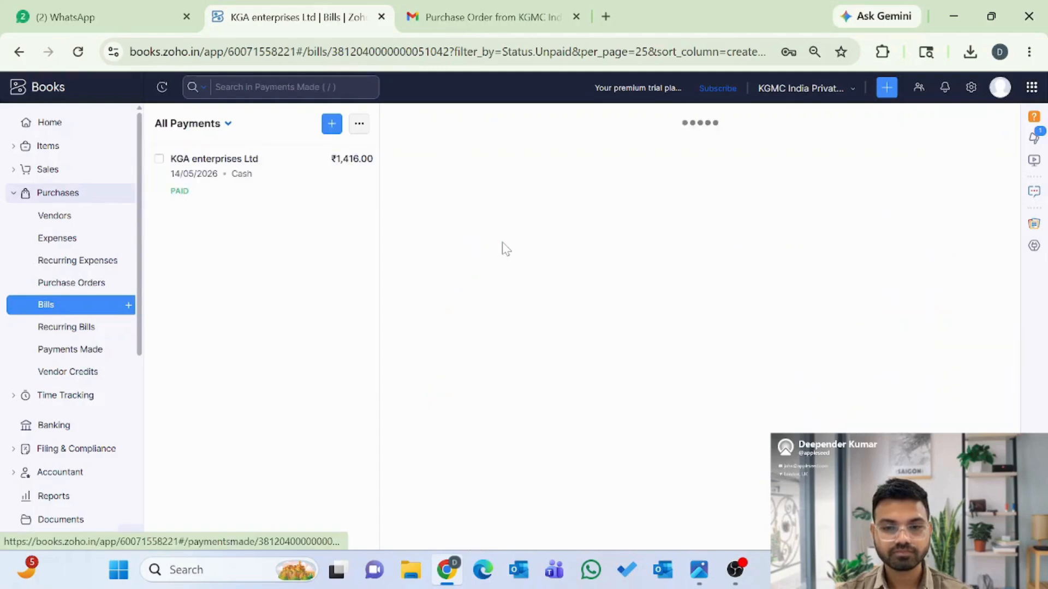
{"action": "scroll", "coordinate": [532, 334], "scroll_direction": "down", "scroll_amount": 5}
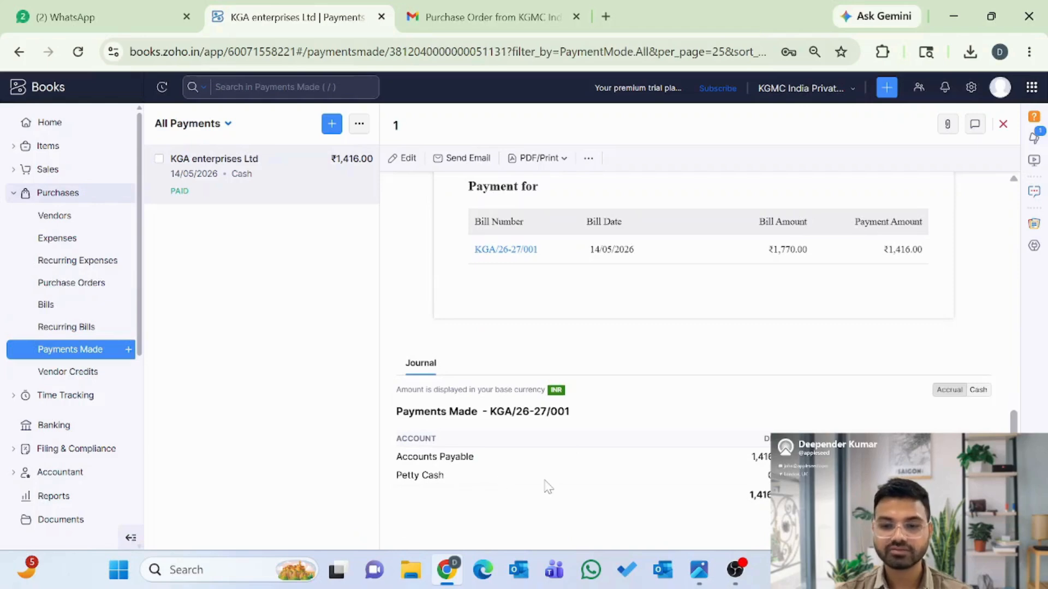
{"action": "scroll", "coordinate": [548, 487], "scroll_direction": "up", "scroll_amount": 5}
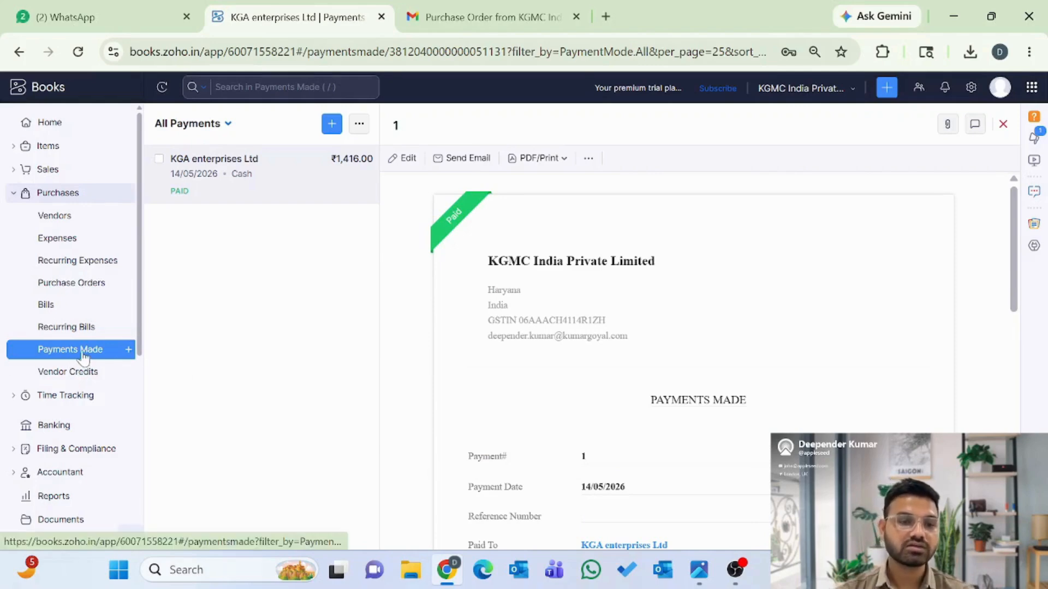
- Start a new ₹1,500 payment to vendor KGA enterprises Ltd from Petty Cash
{"action": "left_click", "coordinate": [129, 351]}
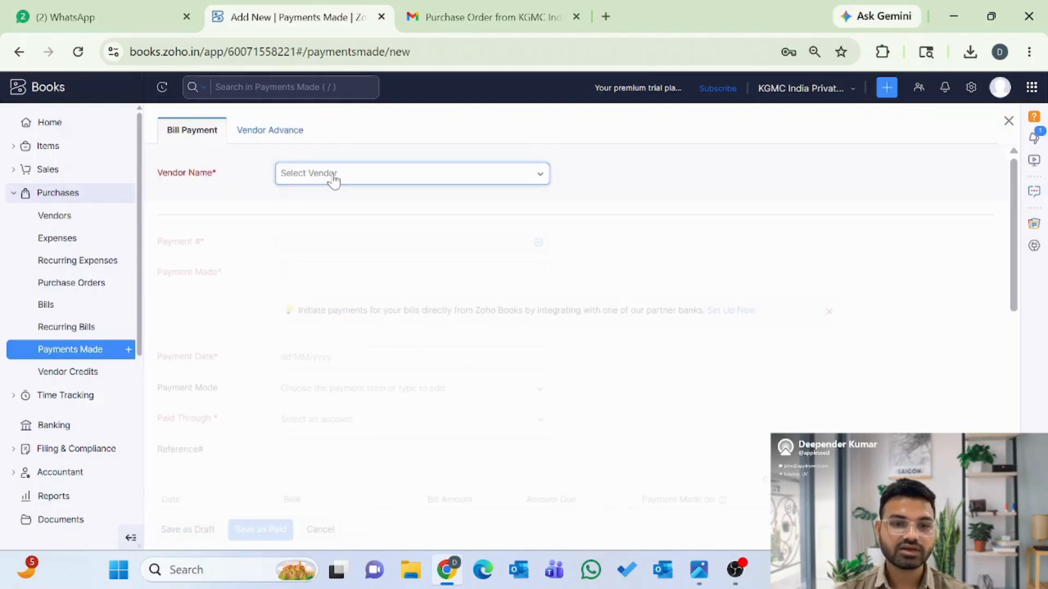
{"action": "left_click", "coordinate": [332, 177]}
{"action": "left_click", "coordinate": [348, 240]}
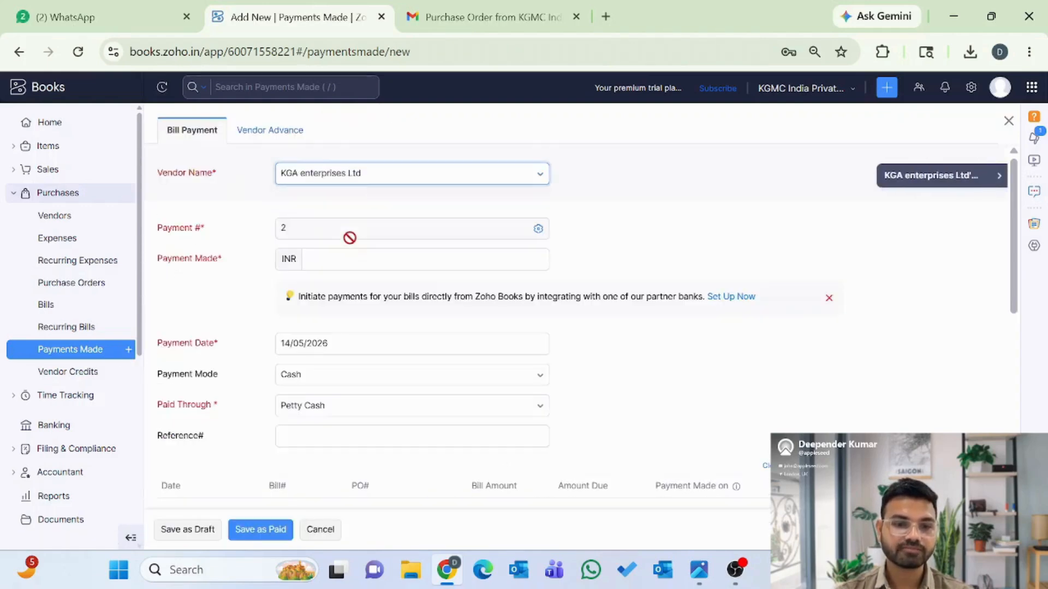
{"action": "left_click", "coordinate": [334, 260]}
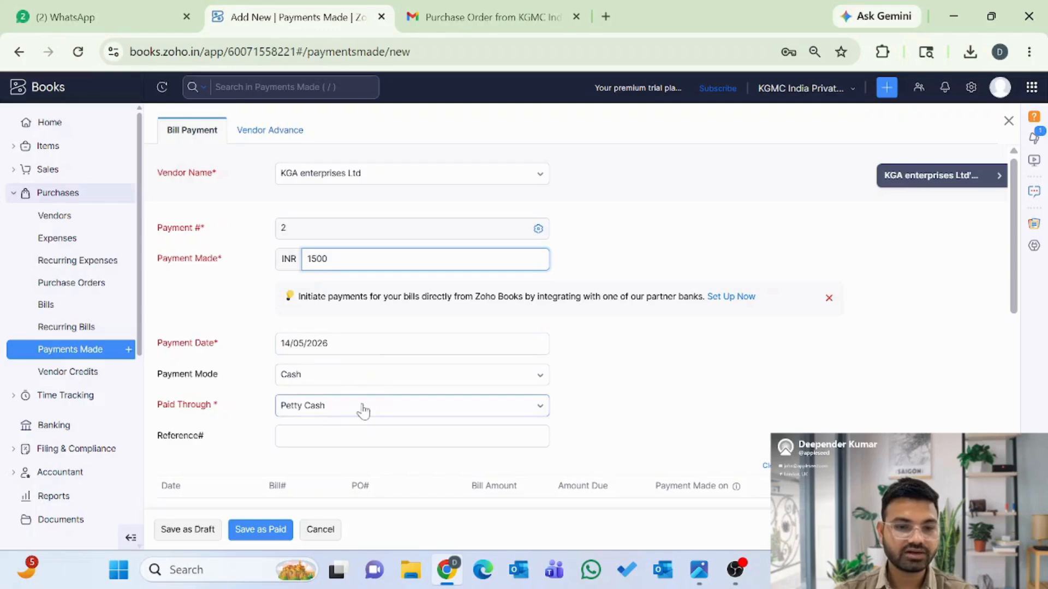
{"action": "scroll", "coordinate": [473, 423], "scroll_direction": "down", "scroll_amount": 3}
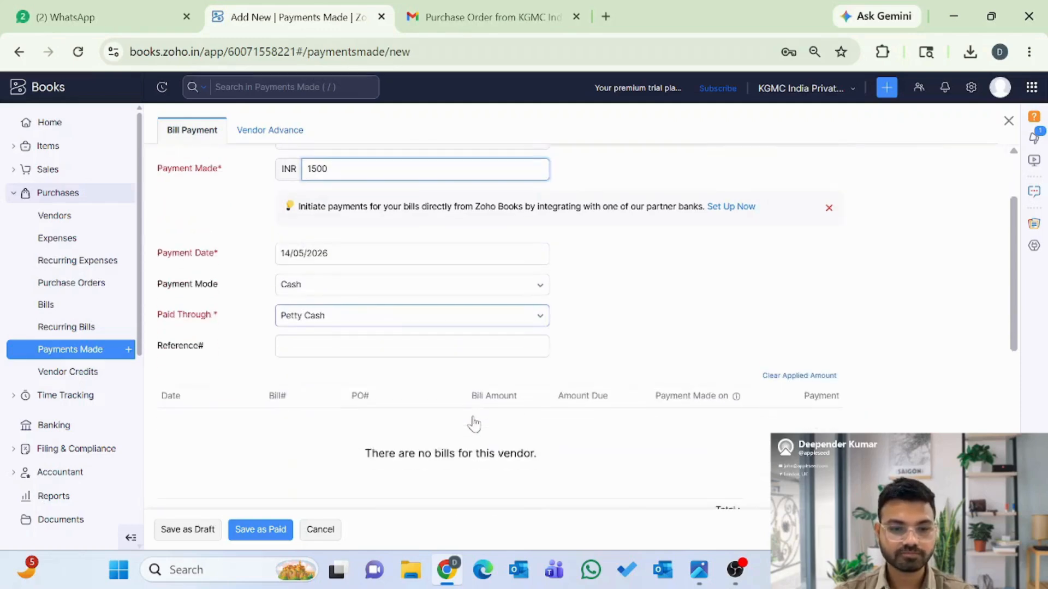
{"action": "scroll", "coordinate": [537, 417], "scroll_direction": "down", "scroll_amount": 5}
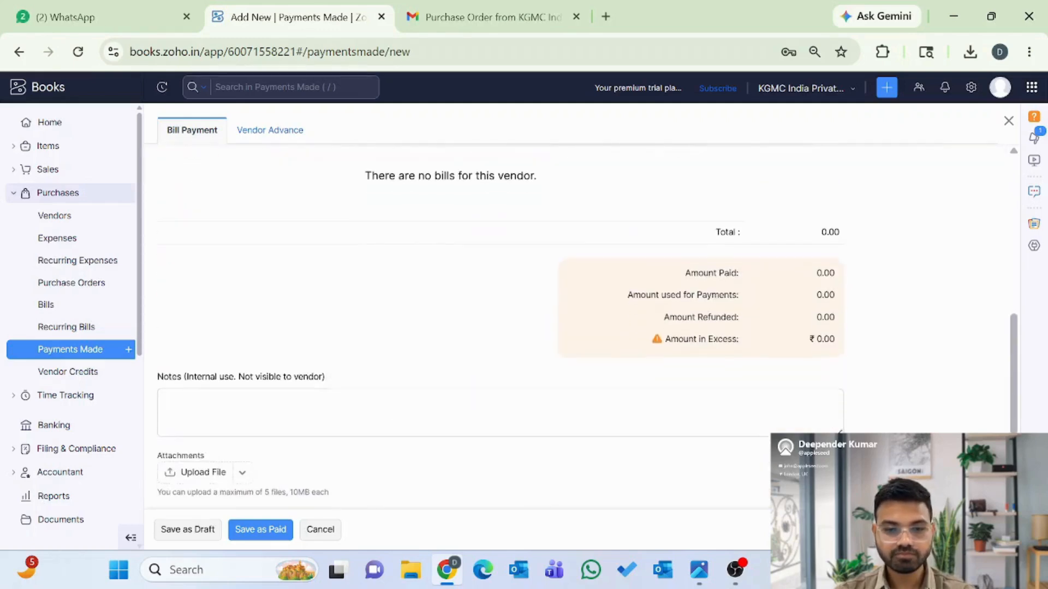
{"action": "scroll", "coordinate": [437, 388], "scroll_direction": "up", "scroll_amount": 8}
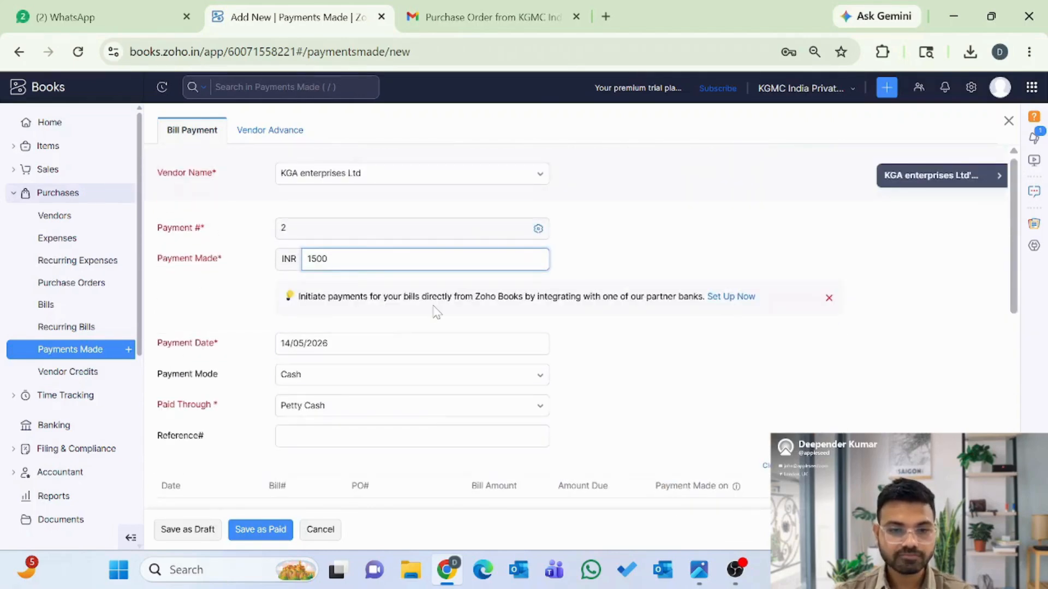
{"action": "scroll", "coordinate": [366, 328], "scroll_direction": "down", "scroll_amount": 1}
{"action": "scroll", "coordinate": [366, 328], "scroll_direction": "down", "scroll_amount": 1}
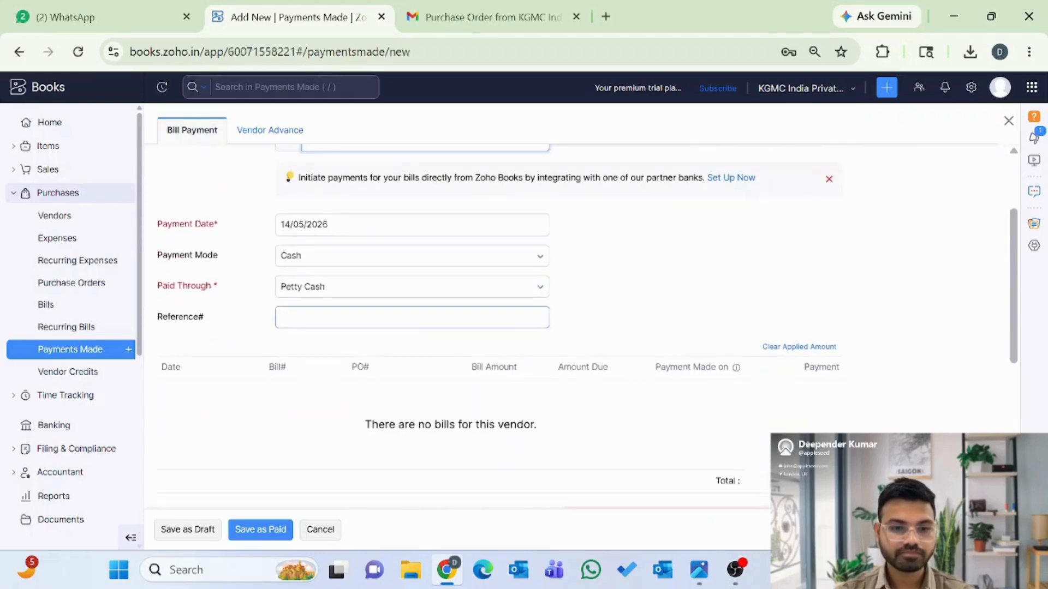
- Add reference 'Advance 100%', save as paid, and keep the excess as vendor credit
{"action": "left_click", "coordinate": [404, 322]}
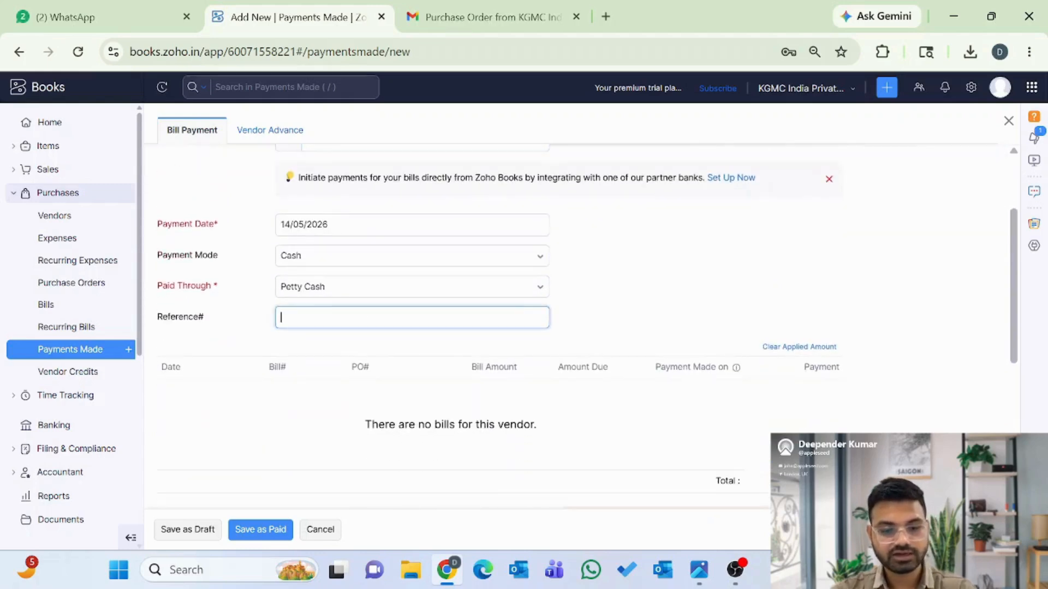
{"action": "type", "text": "Advance 100%"}
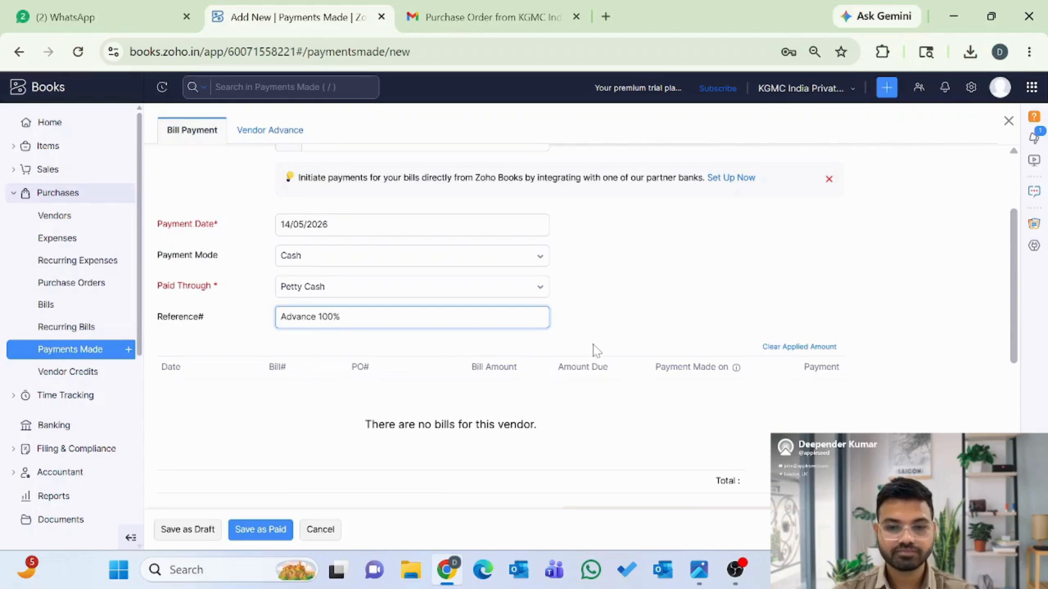
{"action": "scroll", "coordinate": [596, 351], "scroll_direction": "down", "scroll_amount": 6}
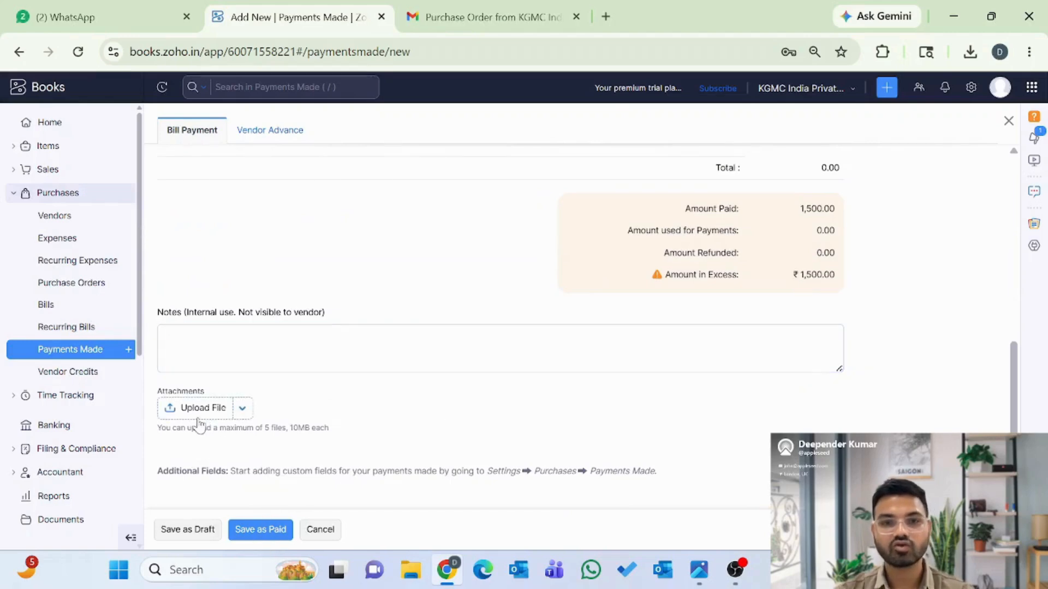
{"action": "left_click", "coordinate": [261, 532]}
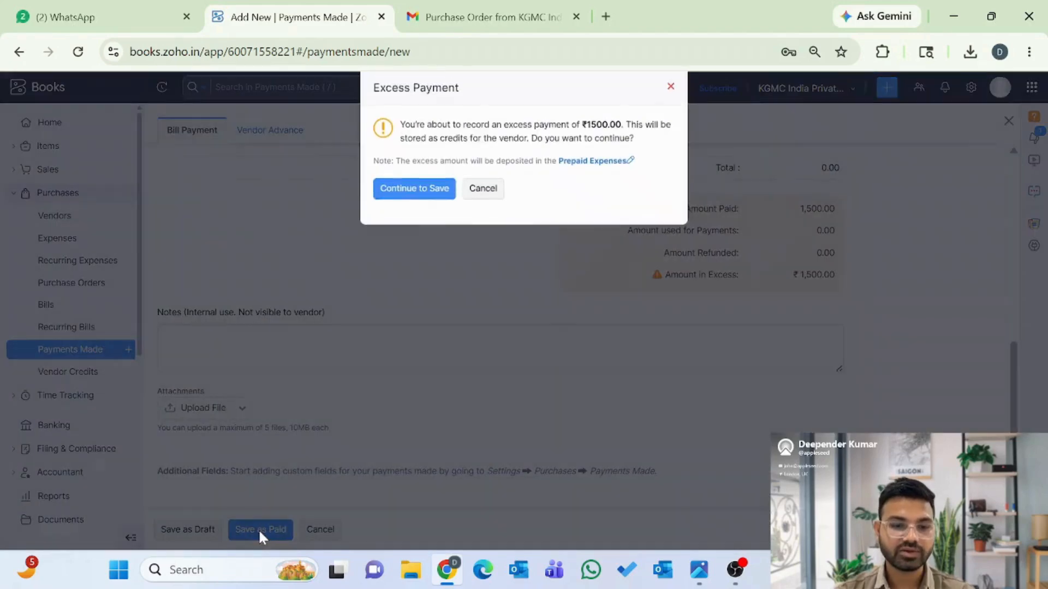
{"action": "left_click", "coordinate": [411, 189]}
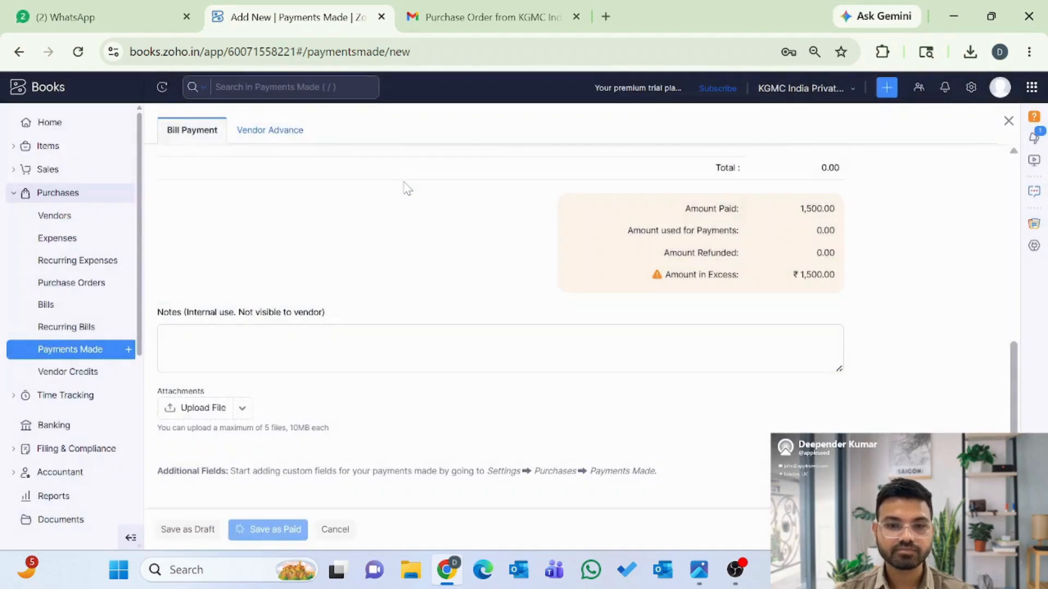
- Return to the Payments Made list, then open the empty Unpaid Bills list
{"action": "left_click", "coordinate": [56, 350]}
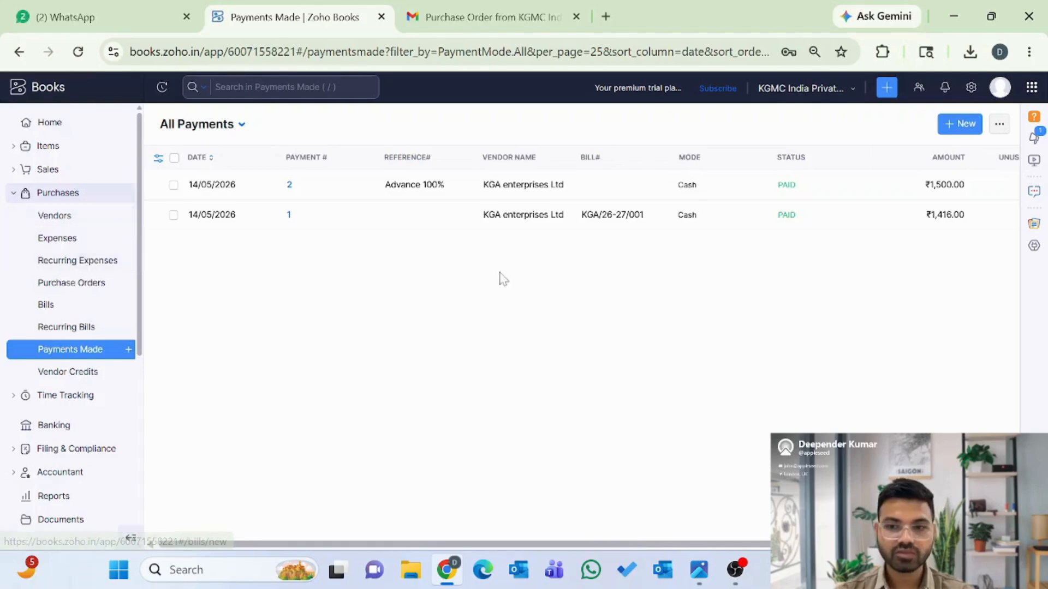
{"action": "left_click", "coordinate": [70, 311]}
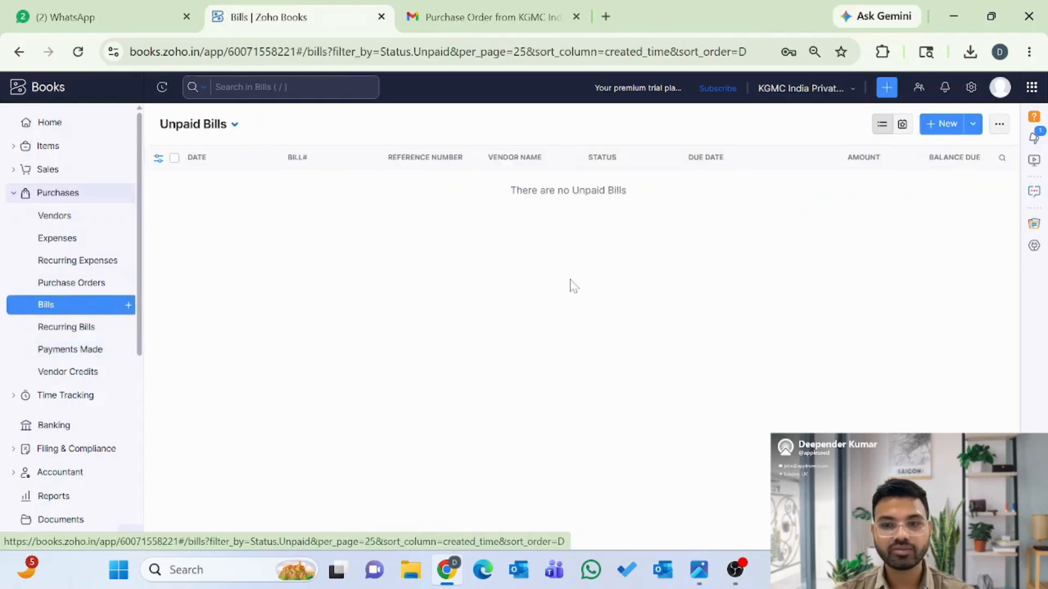
- Look over the Import Credit Notes page, then view Vendors, where KGA has ₹1,500 unused credits
{"action": "left_click", "coordinate": [999, 125]}
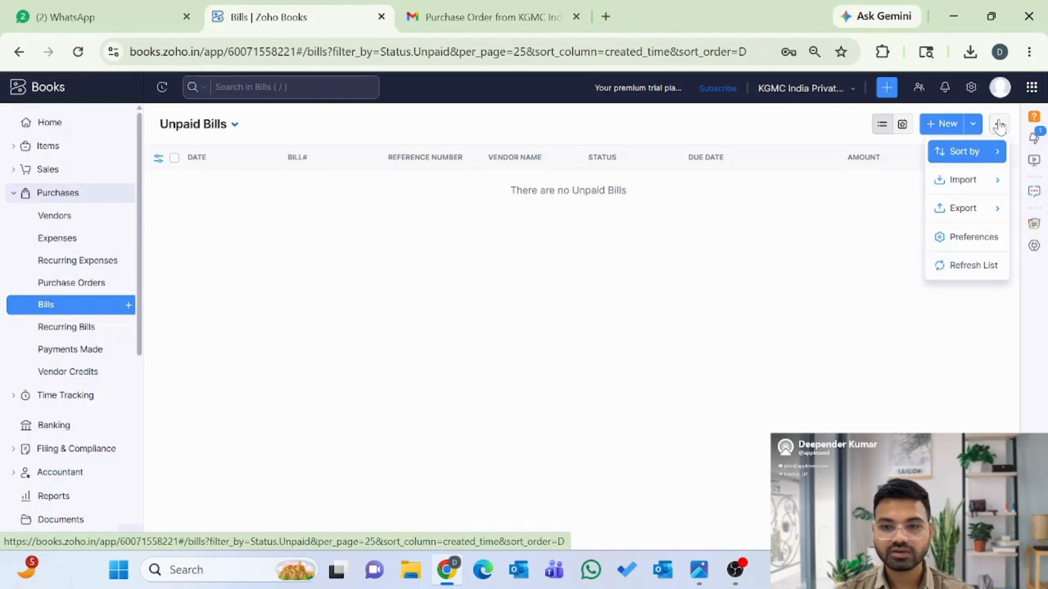
{"action": "mouse_move", "coordinate": [969, 187]}
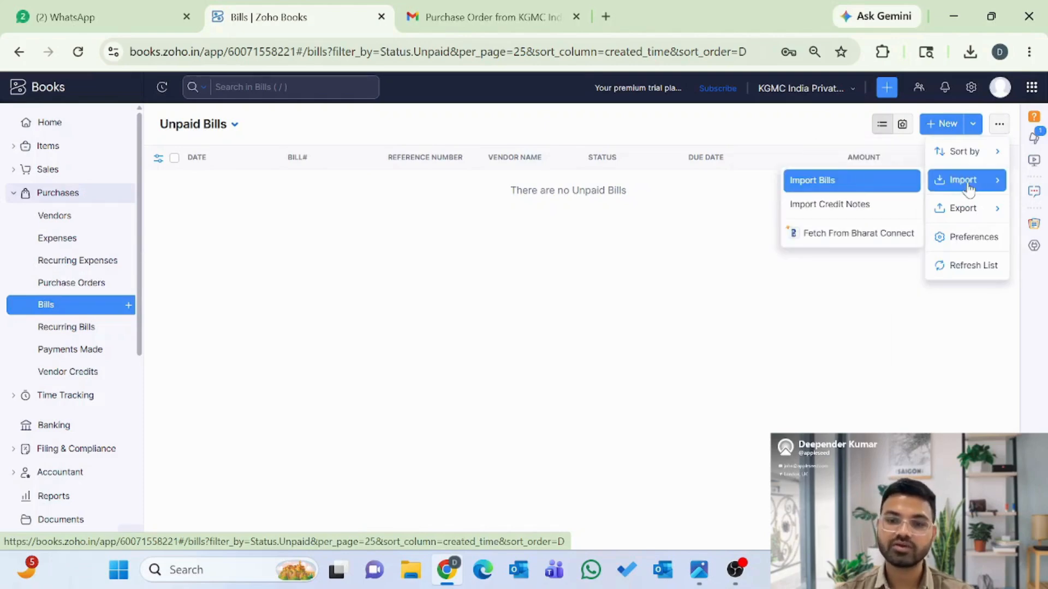
{"action": "left_click", "coordinate": [864, 218]}
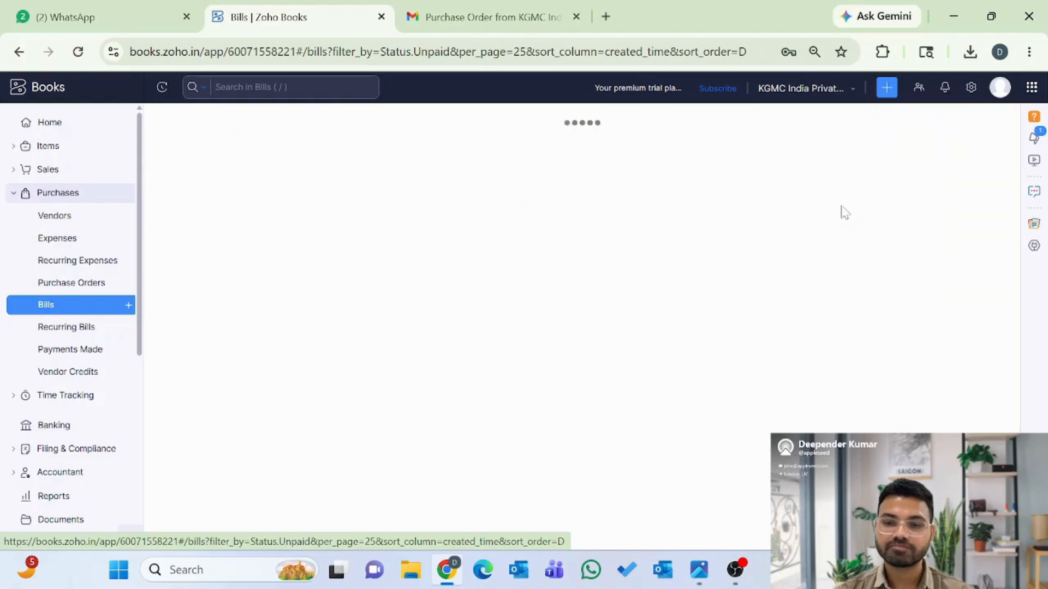
{"action": "scroll", "coordinate": [811, 312], "scroll_direction": "down", "scroll_amount": 2}
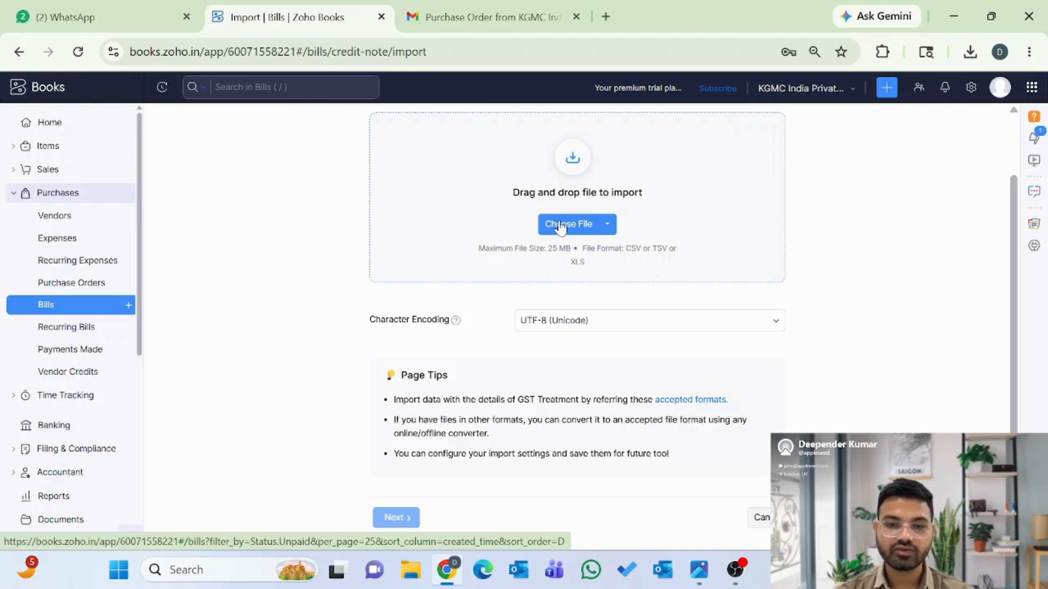
{"action": "scroll", "coordinate": [497, 299], "scroll_direction": "down", "scroll_amount": 1}
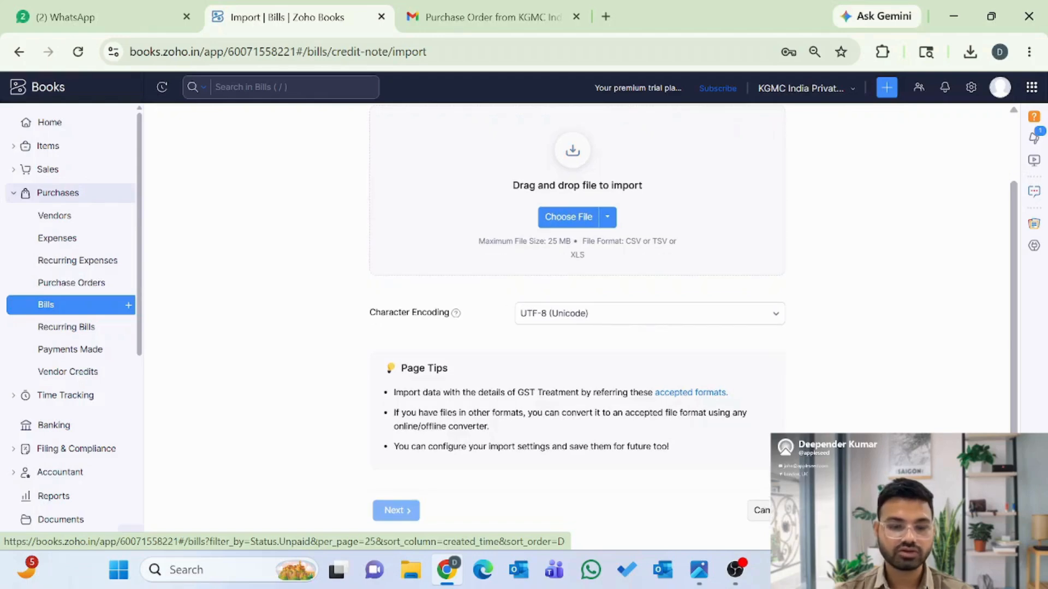
{"action": "scroll", "coordinate": [498, 414], "scroll_direction": "up", "scroll_amount": 3}
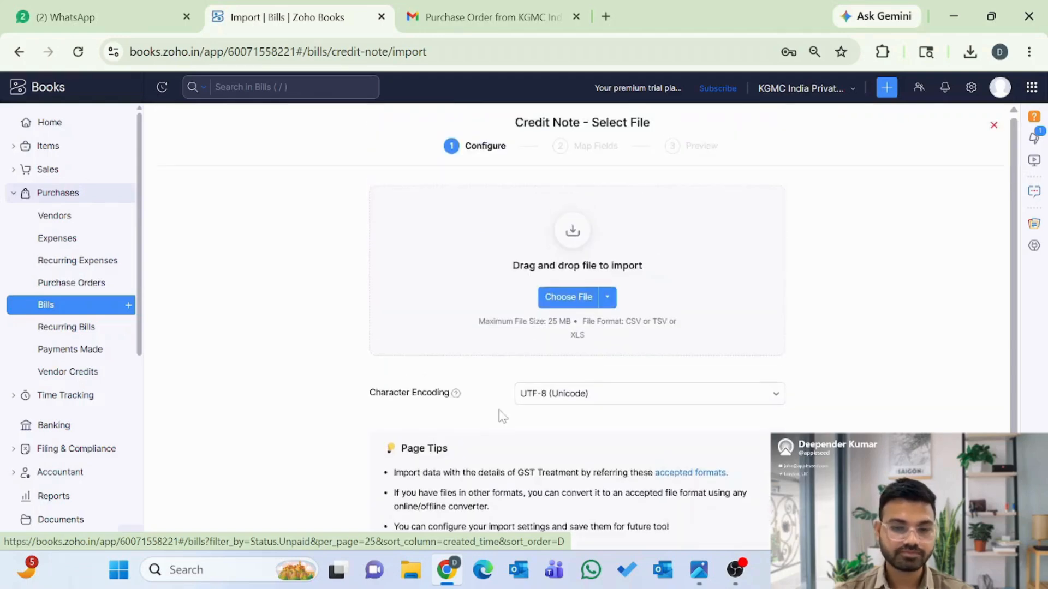
{"action": "left_click", "coordinate": [48, 215]}
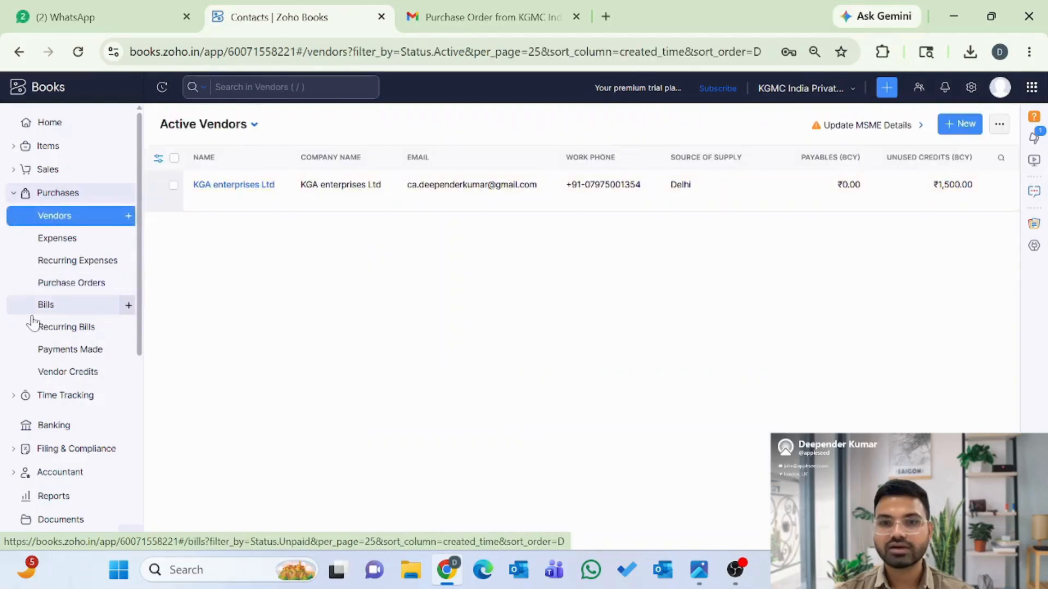